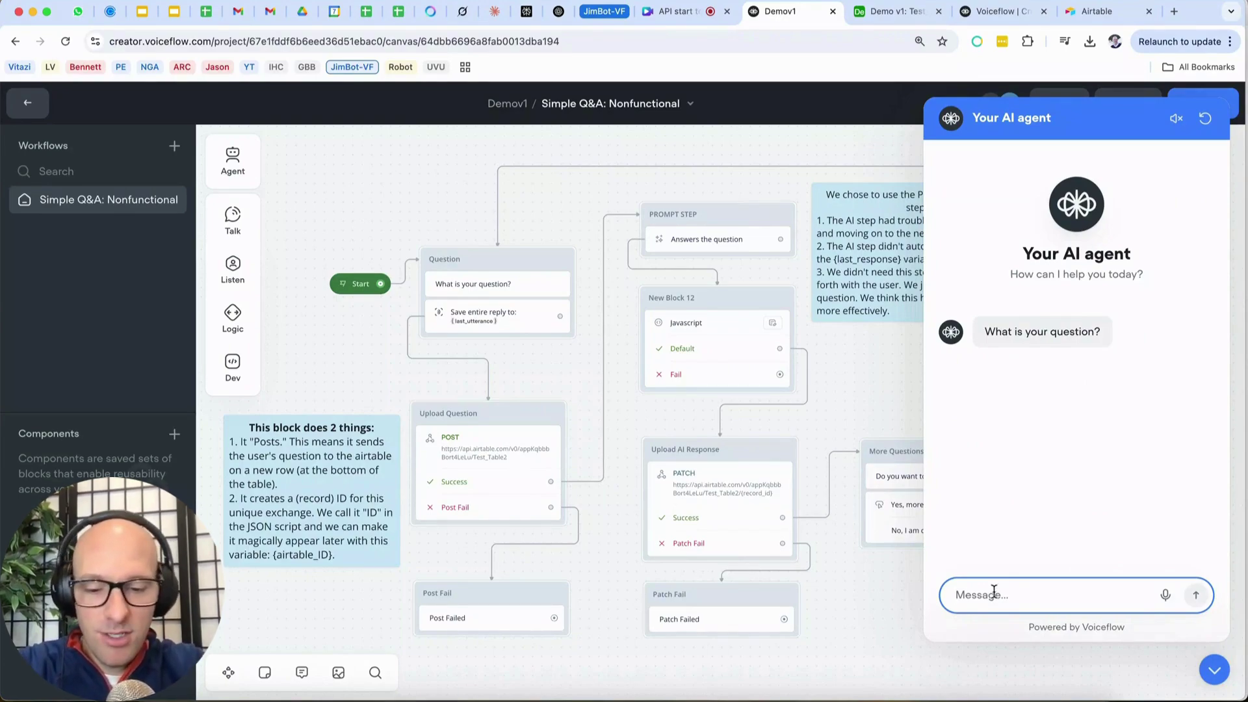
Ask the test agent "how many cups of sugar can I eat in one sitting".
type("how many cups of sua")
key("BackSpace")
type("gar can I eat")
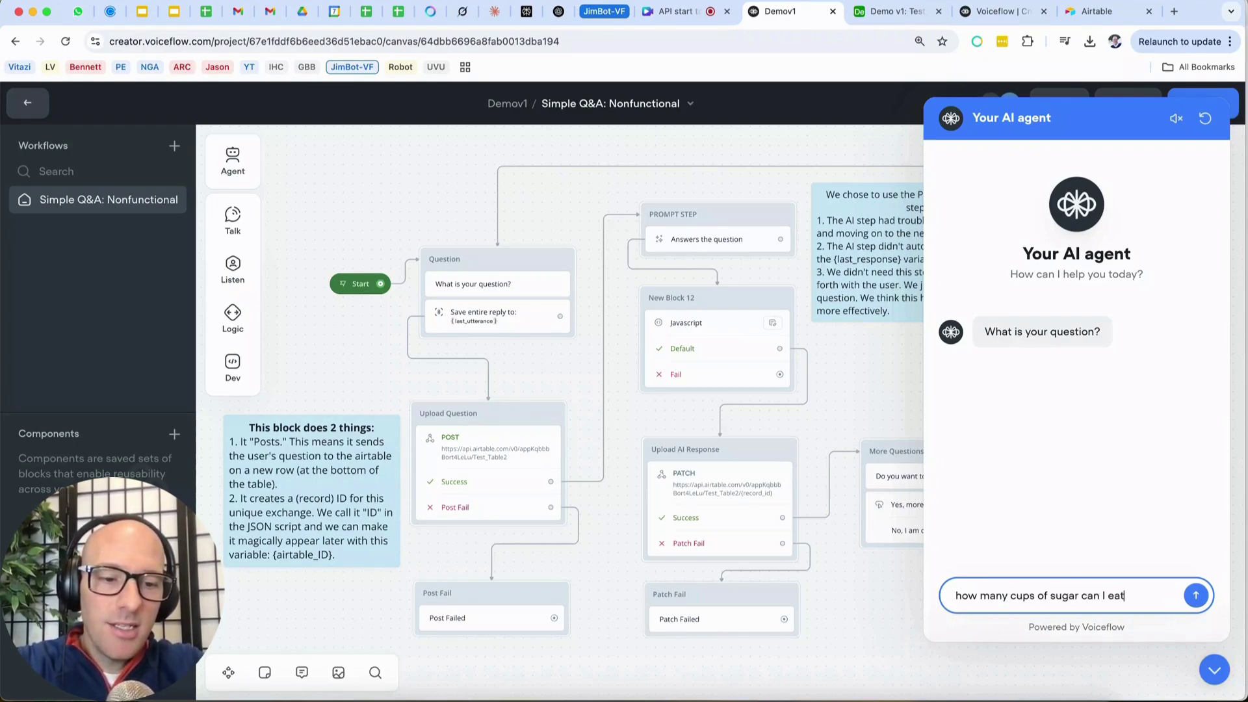
type(" in one sitting")
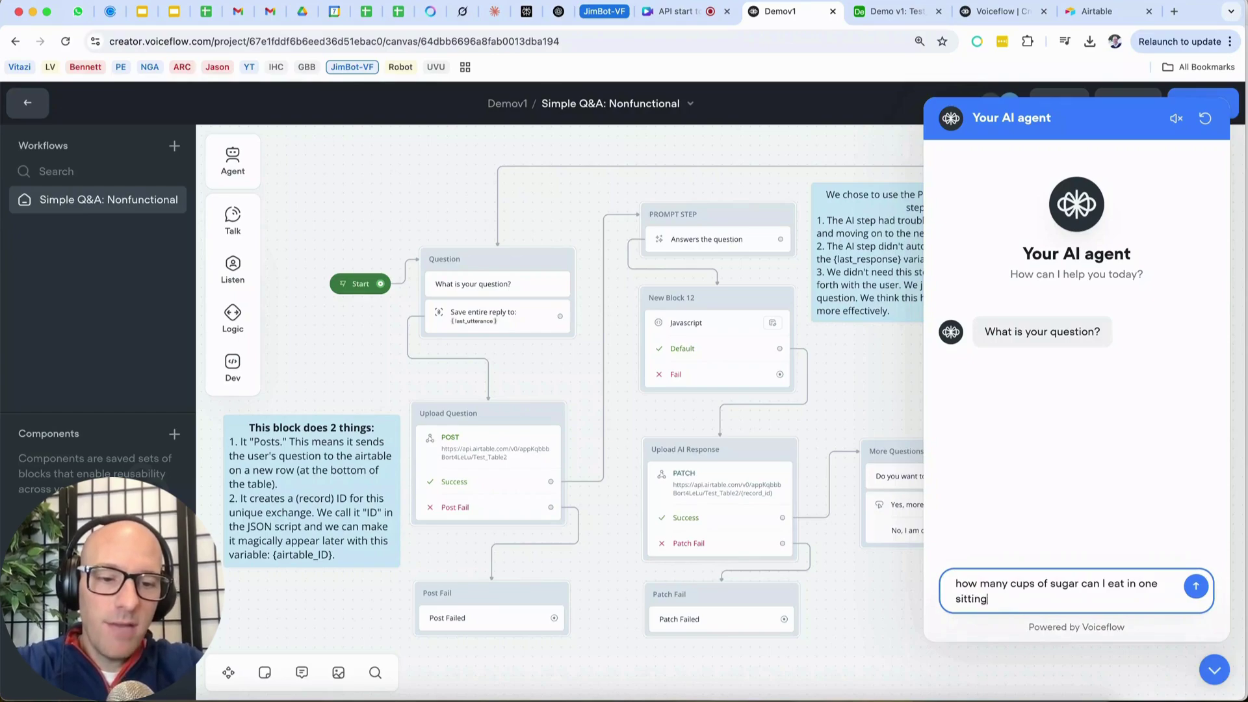
key("Return")
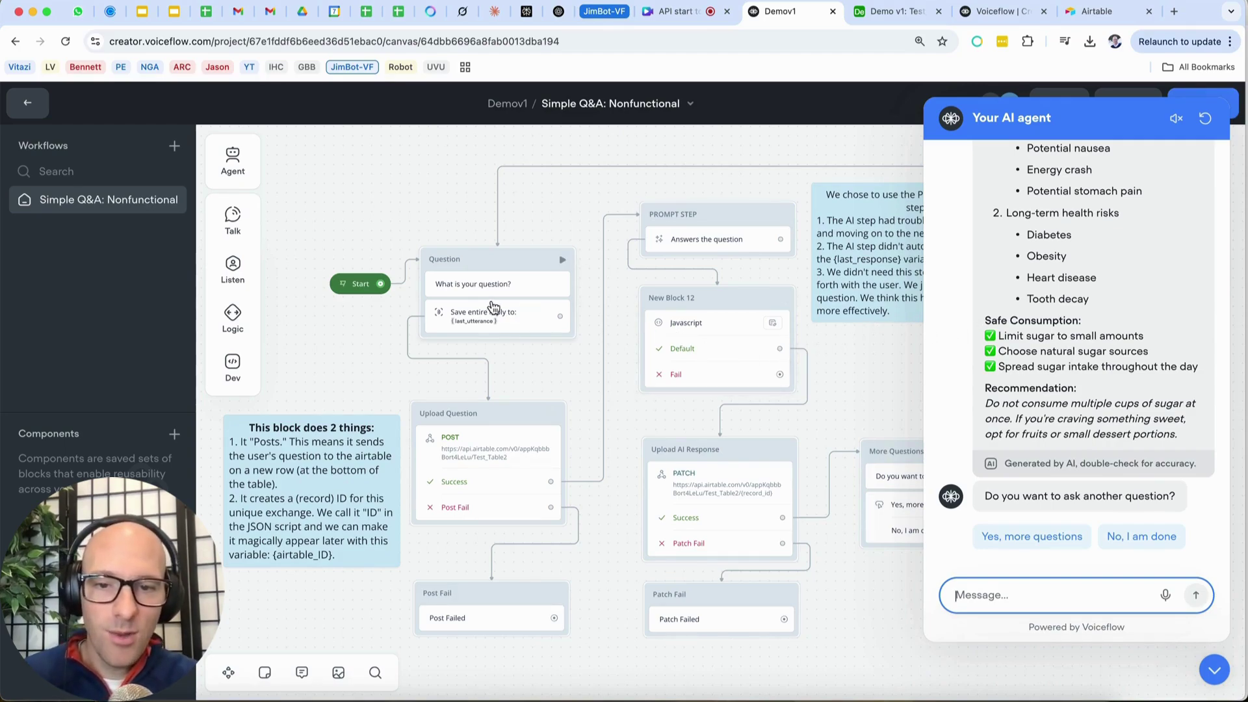
Close the test chat and examine the Demov1 workflow's blocks and connections from Start through to End.
left_click(845, 403)
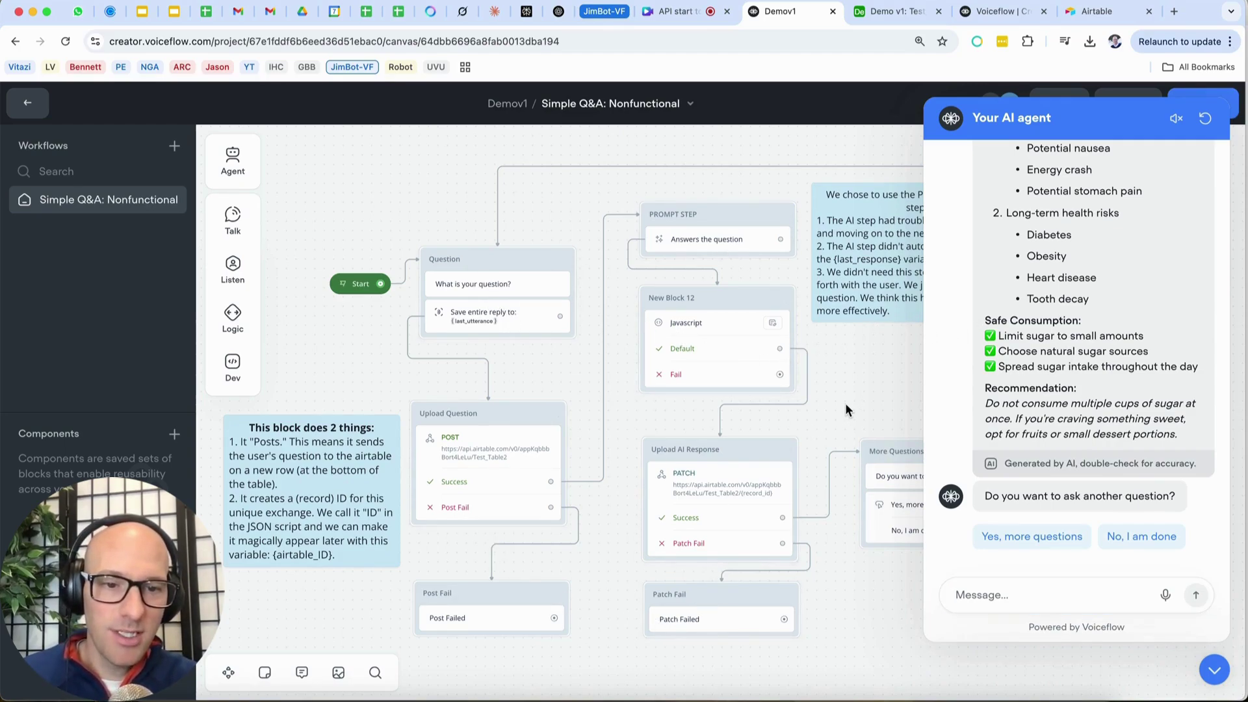
left_click(868, 444)
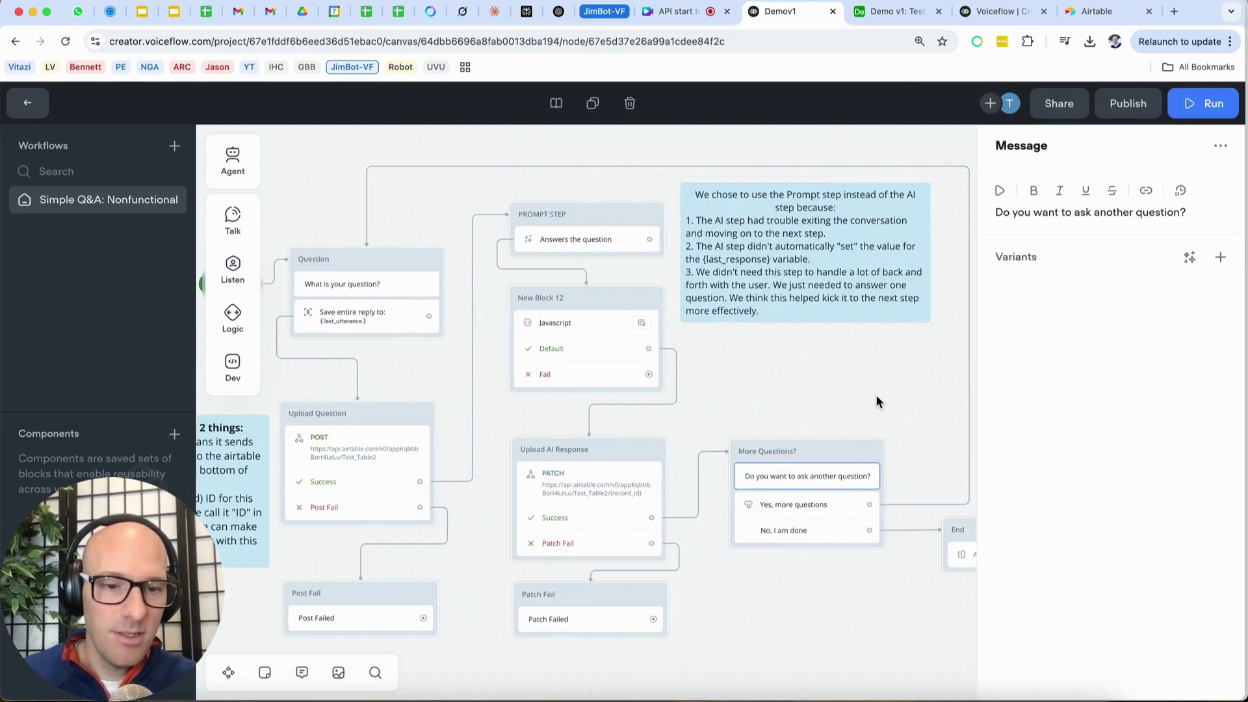
left_click(876, 395)
scroll(808, 414, "left", 2)
scroll(809, 413, "down", 1)
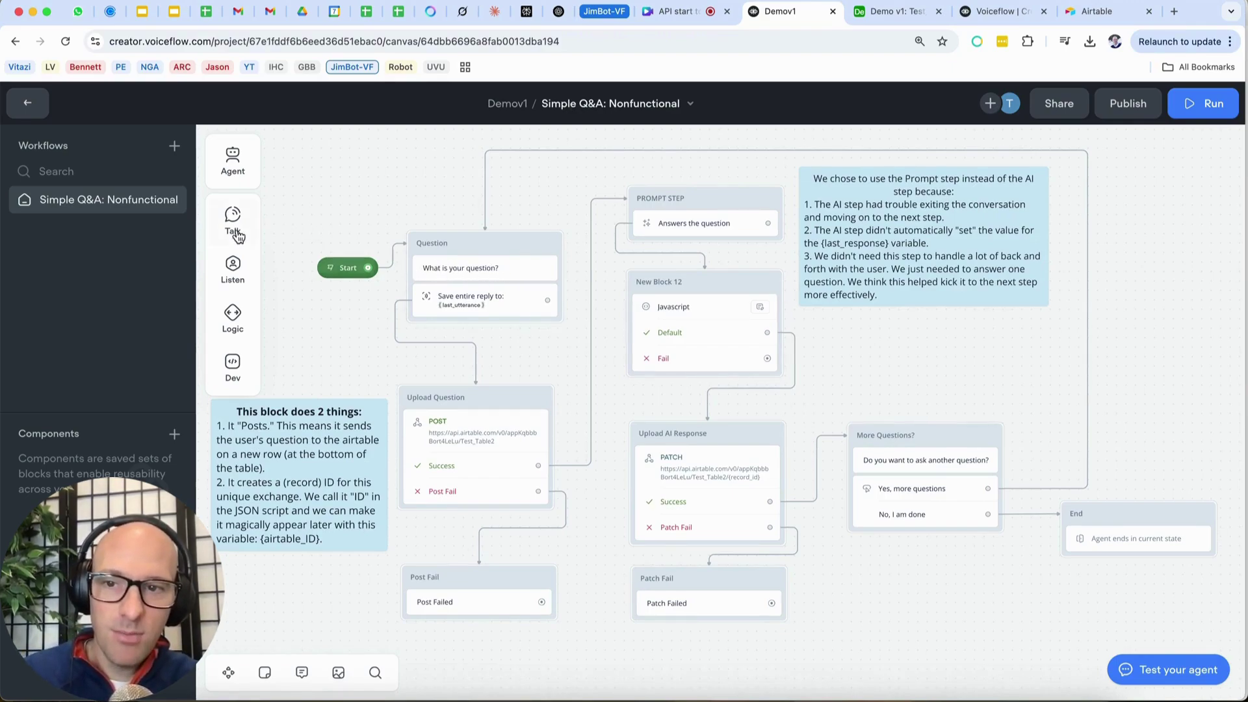
mouse_move(241, 231)
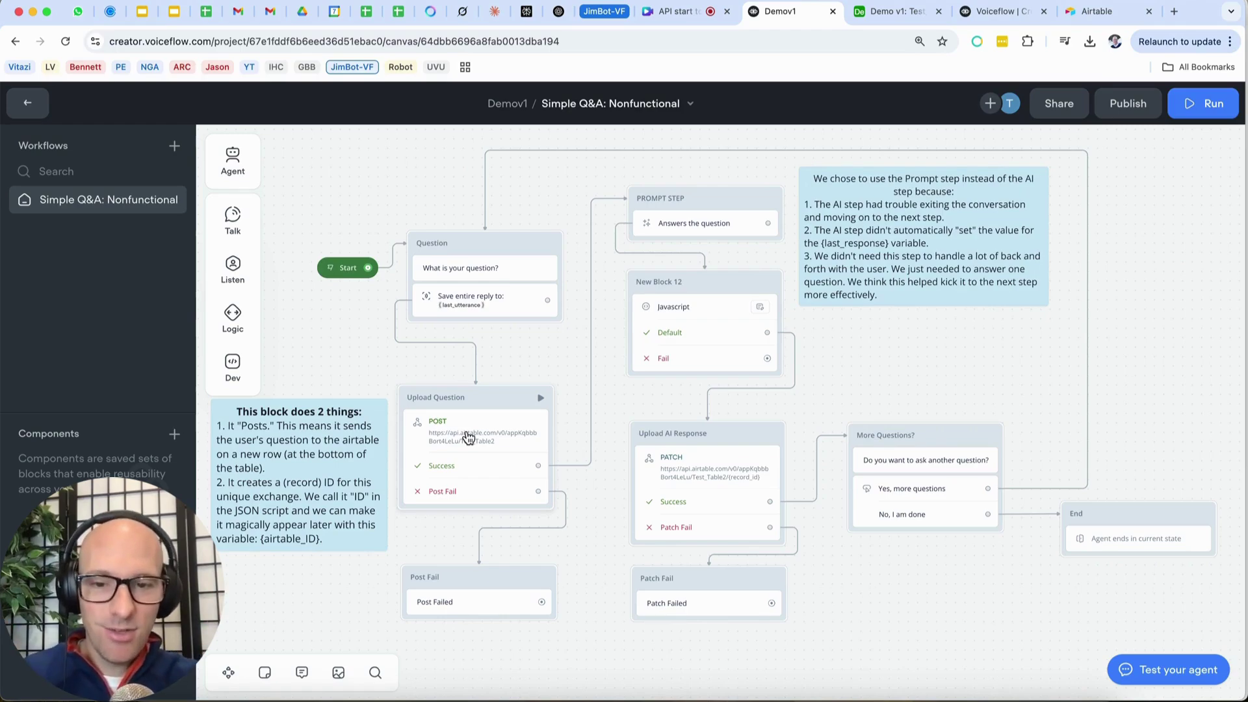
scroll(496, 510, "down", 2)
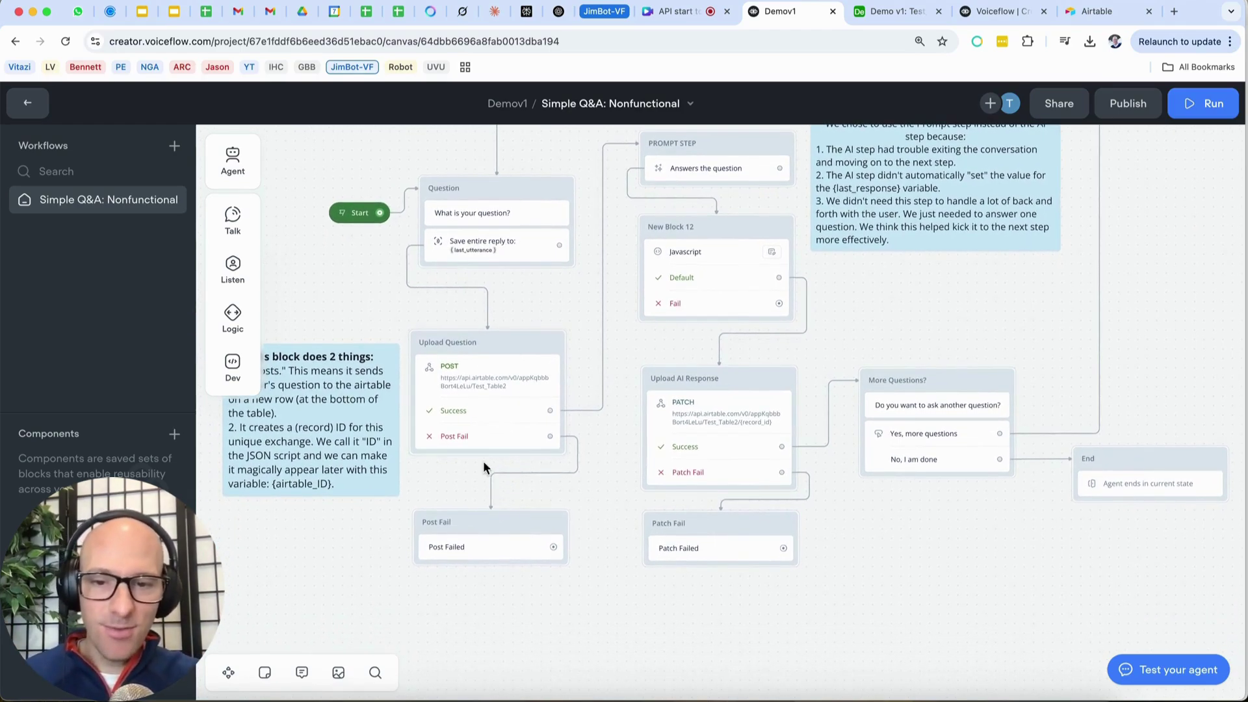
scroll(477, 494, "up", 2)
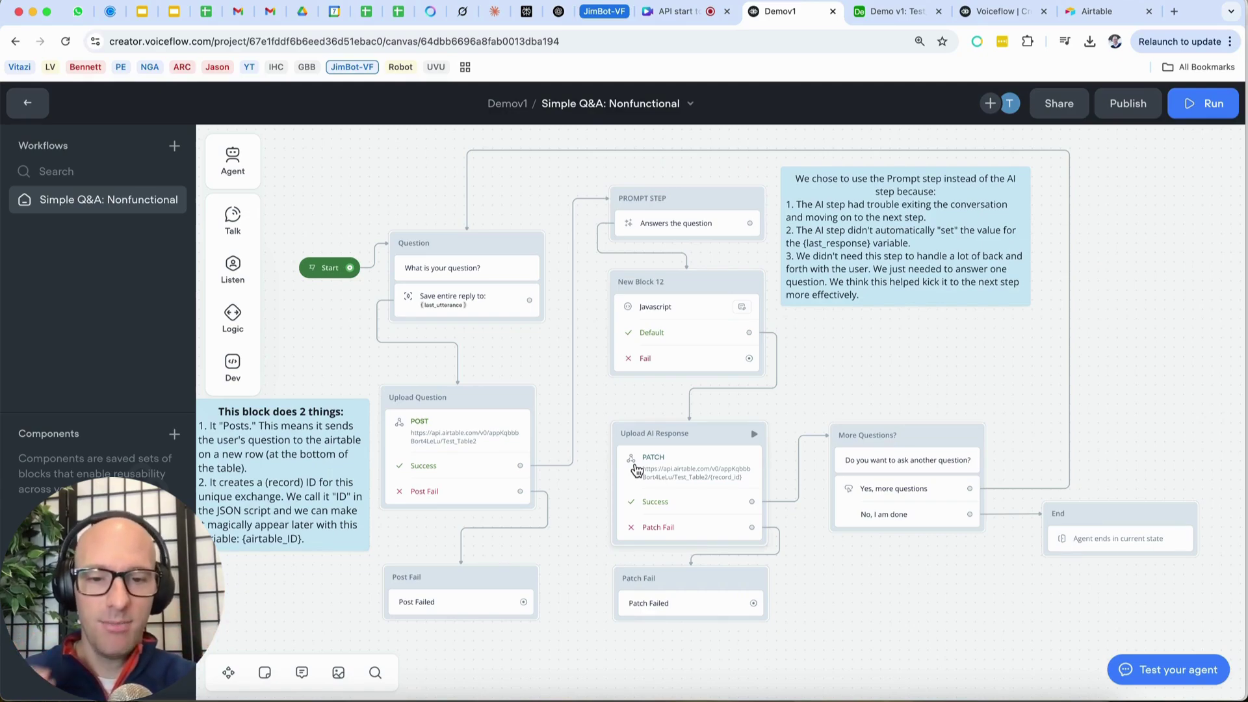
scroll(636, 469, "up", 1)
scroll(637, 469, "right", 1)
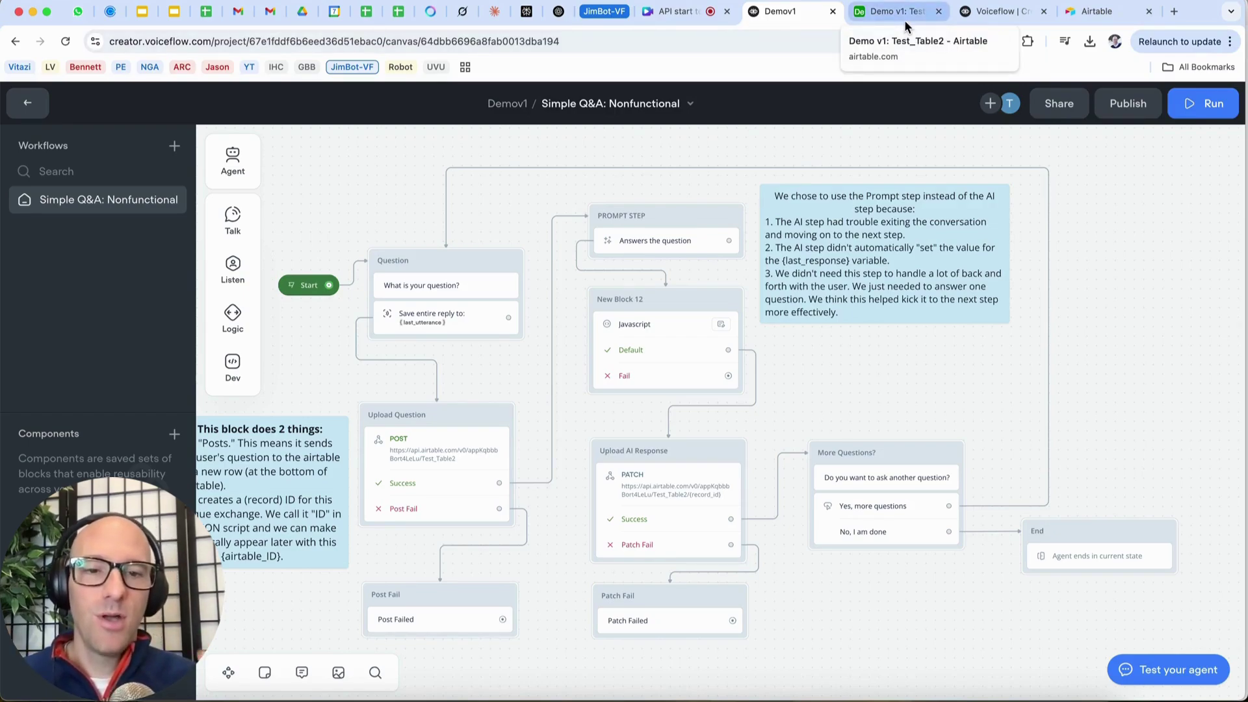
scroll(881, 133, "left", 1)
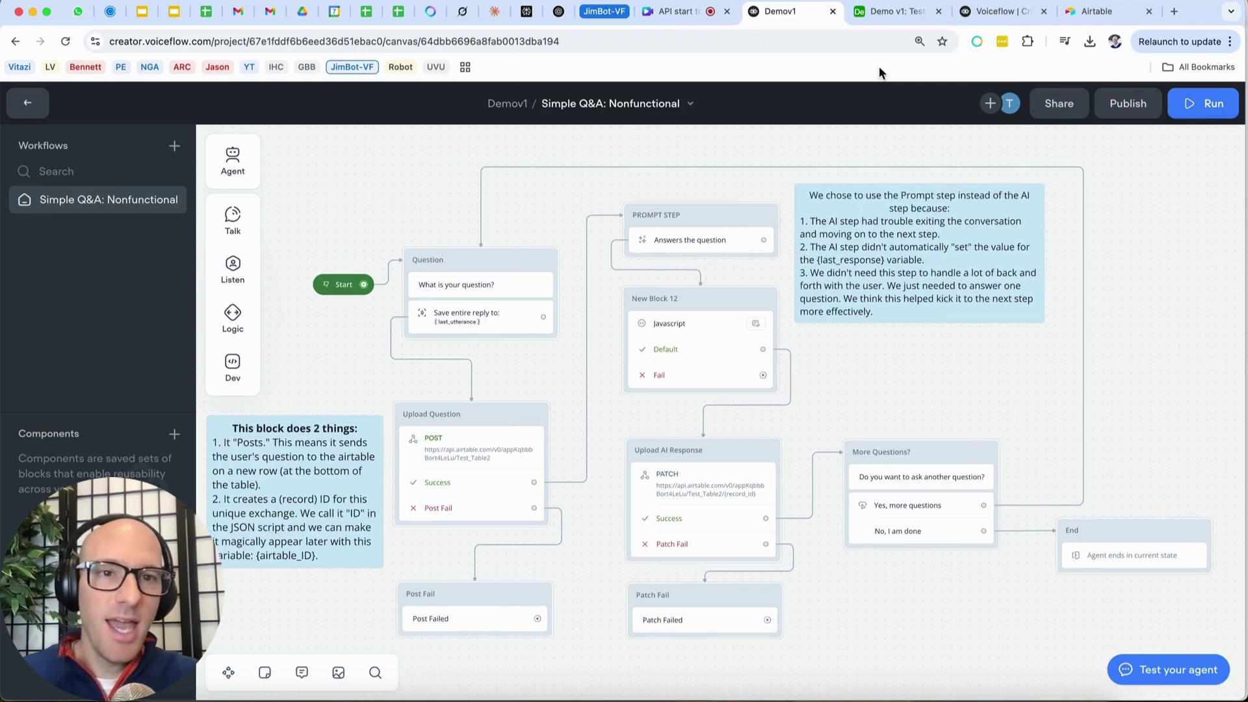
Switch to Test_Table2 in Airtable and read the newest record's full User Question and AI Response.
left_click(888, 13)
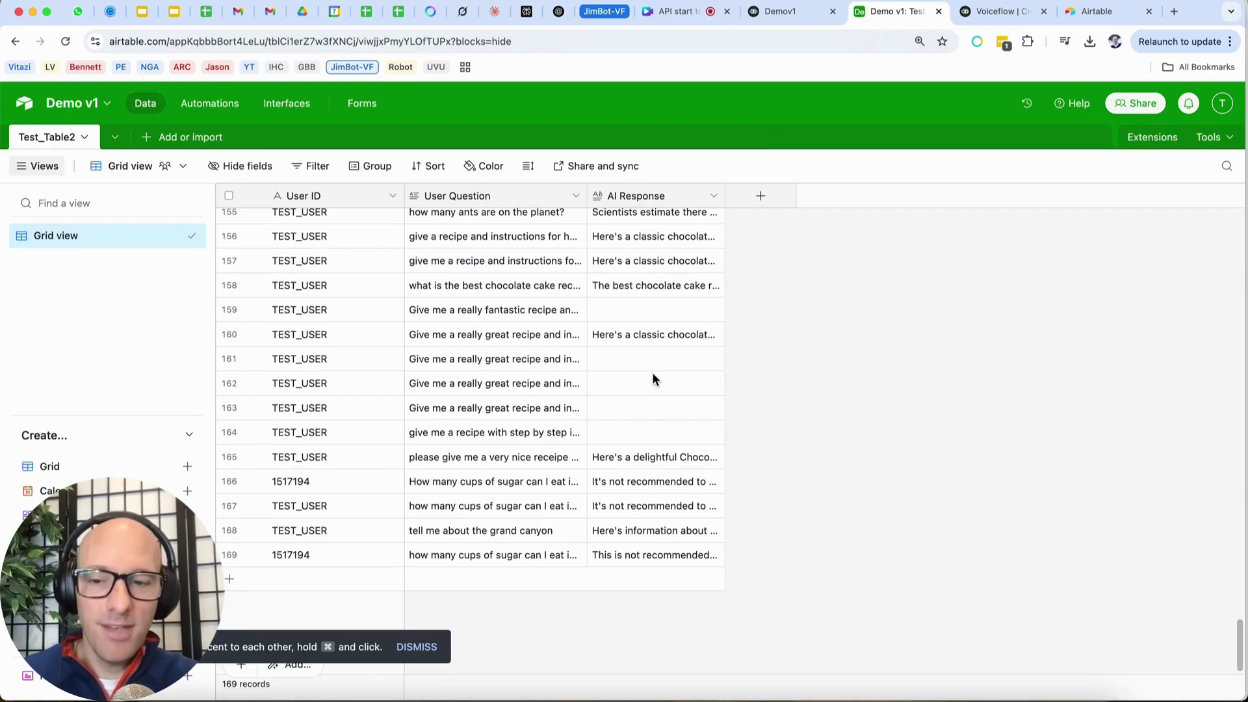
scroll(455, 449, "down", 1)
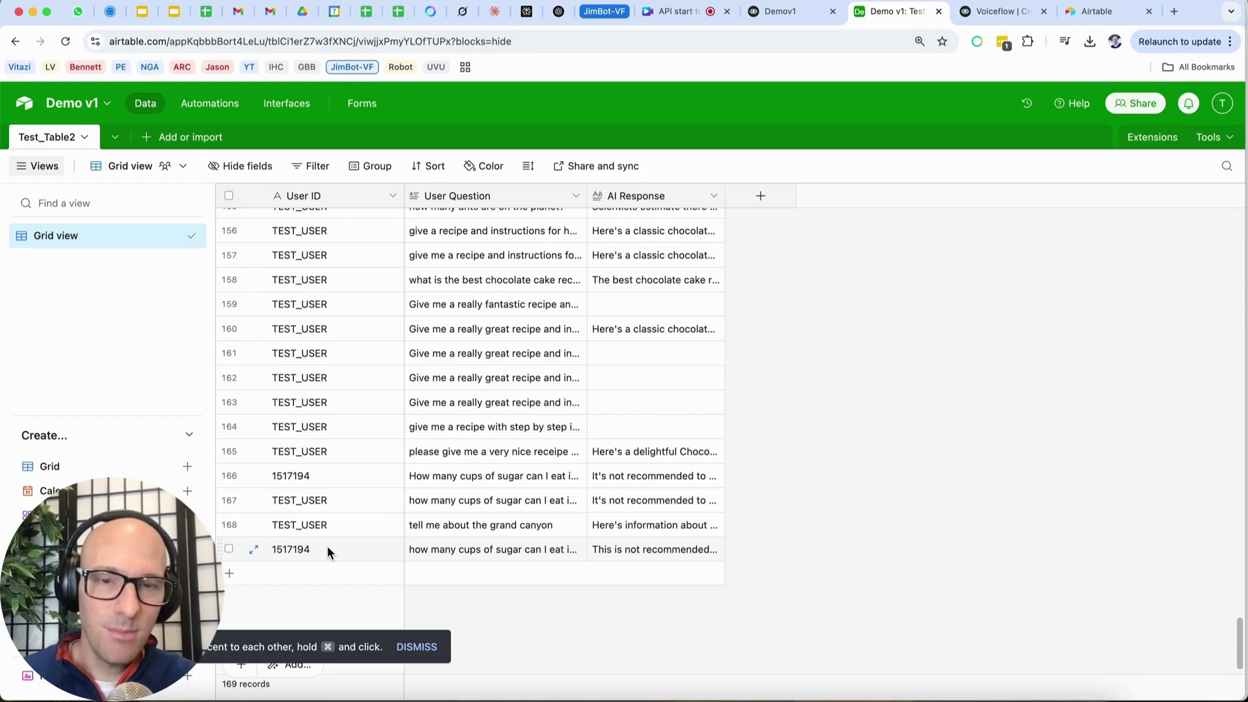
left_click(792, 11)
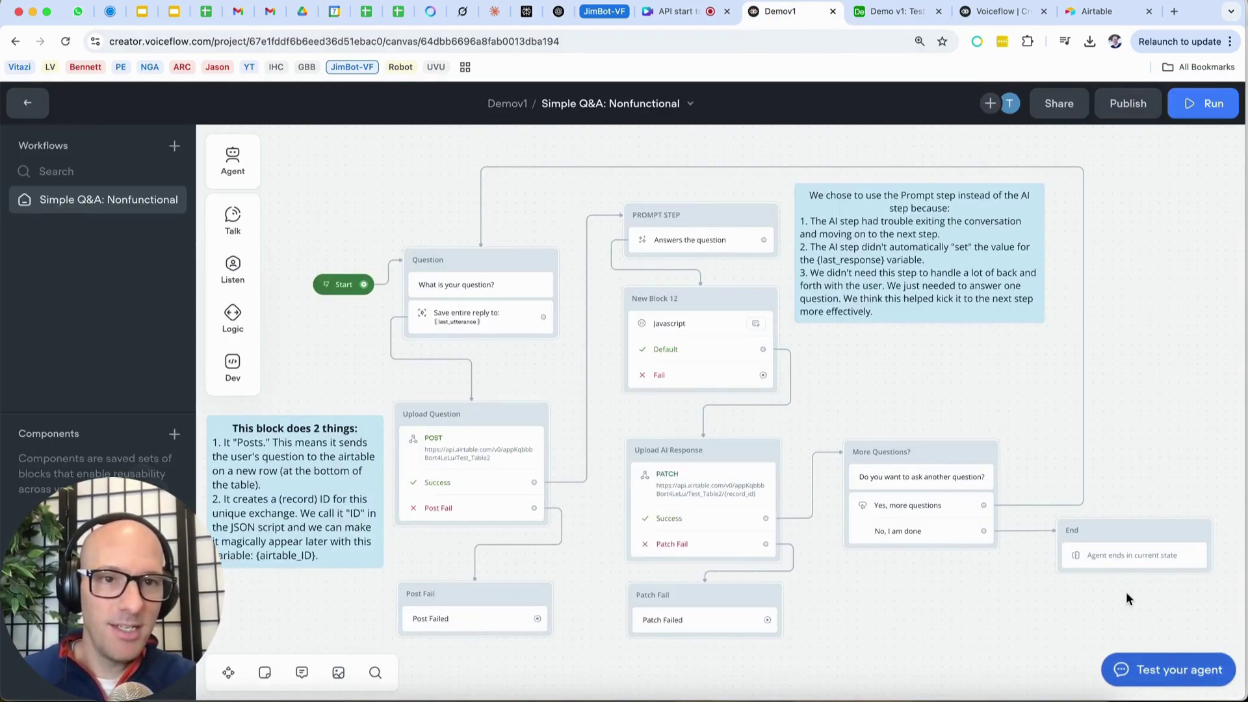
left_click(891, 11)
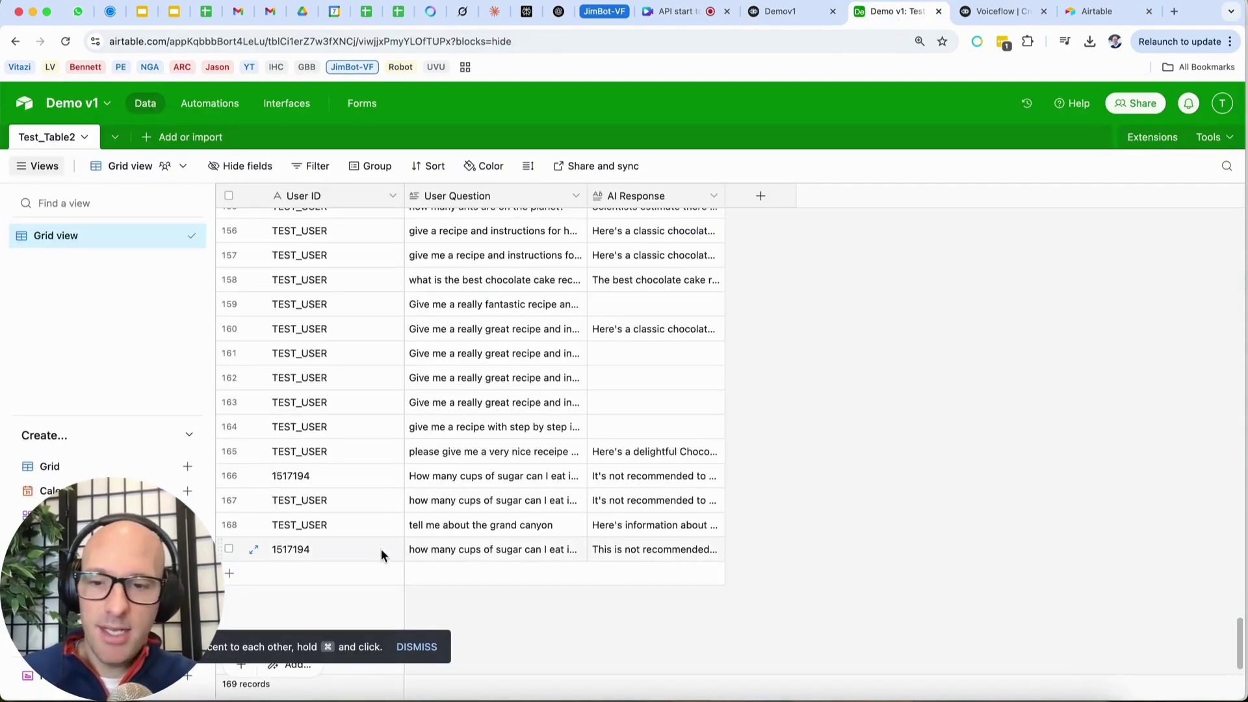
left_click(546, 549)
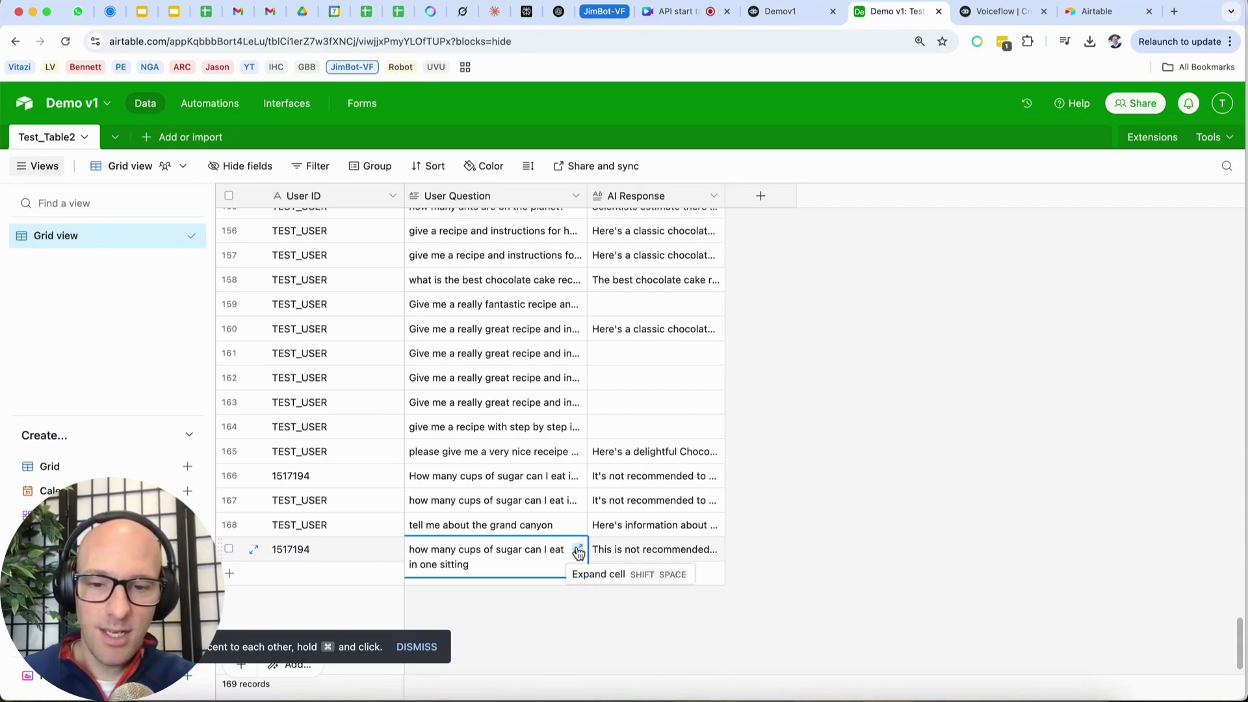
left_click(578, 551)
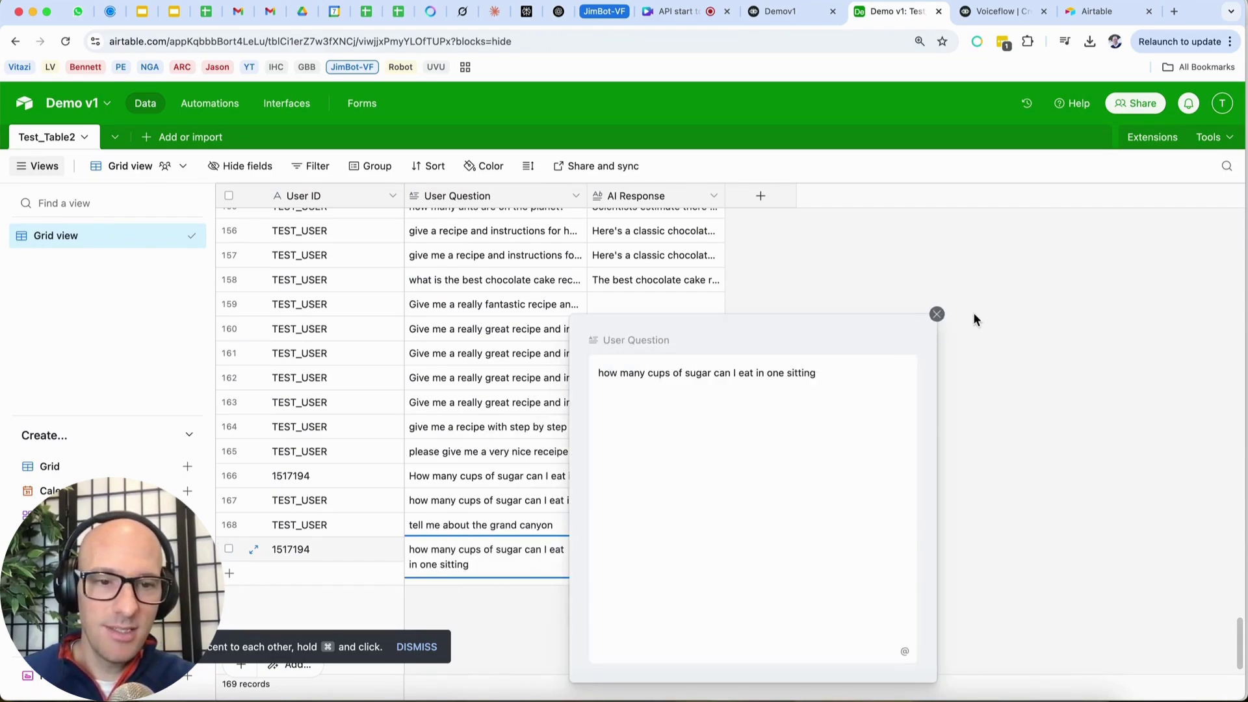
left_click(937, 314)
left_click(636, 553)
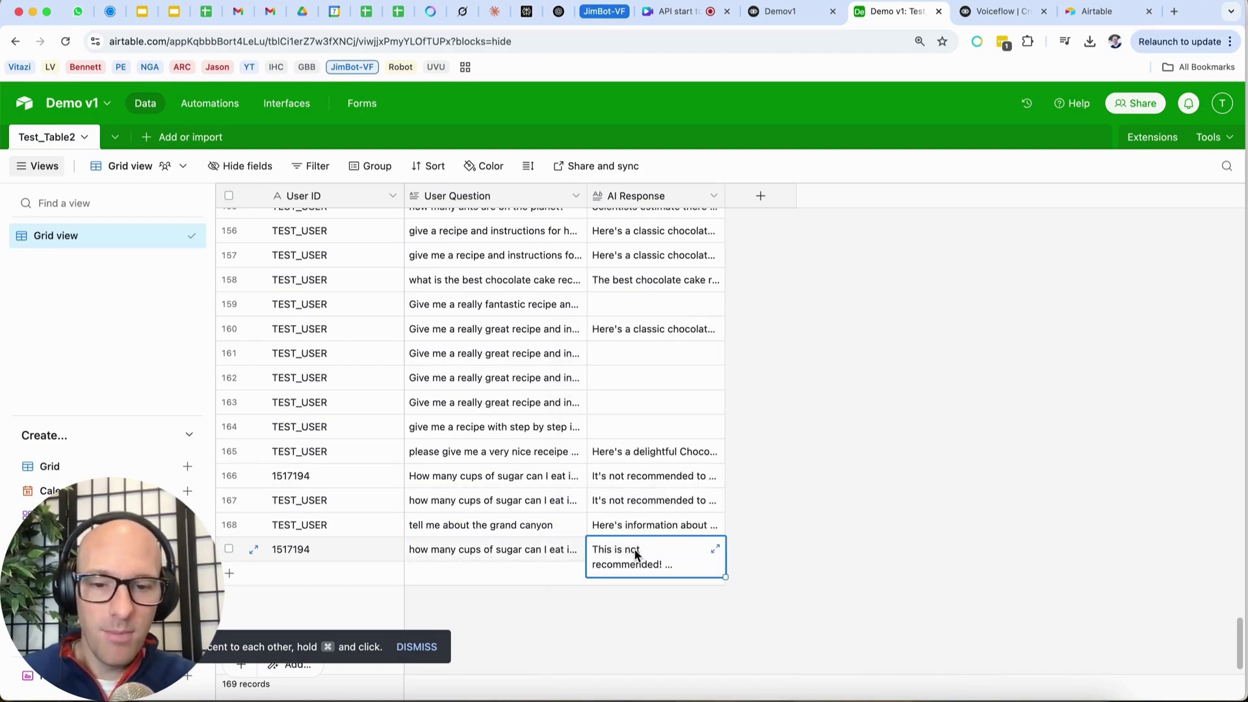
left_click(715, 549)
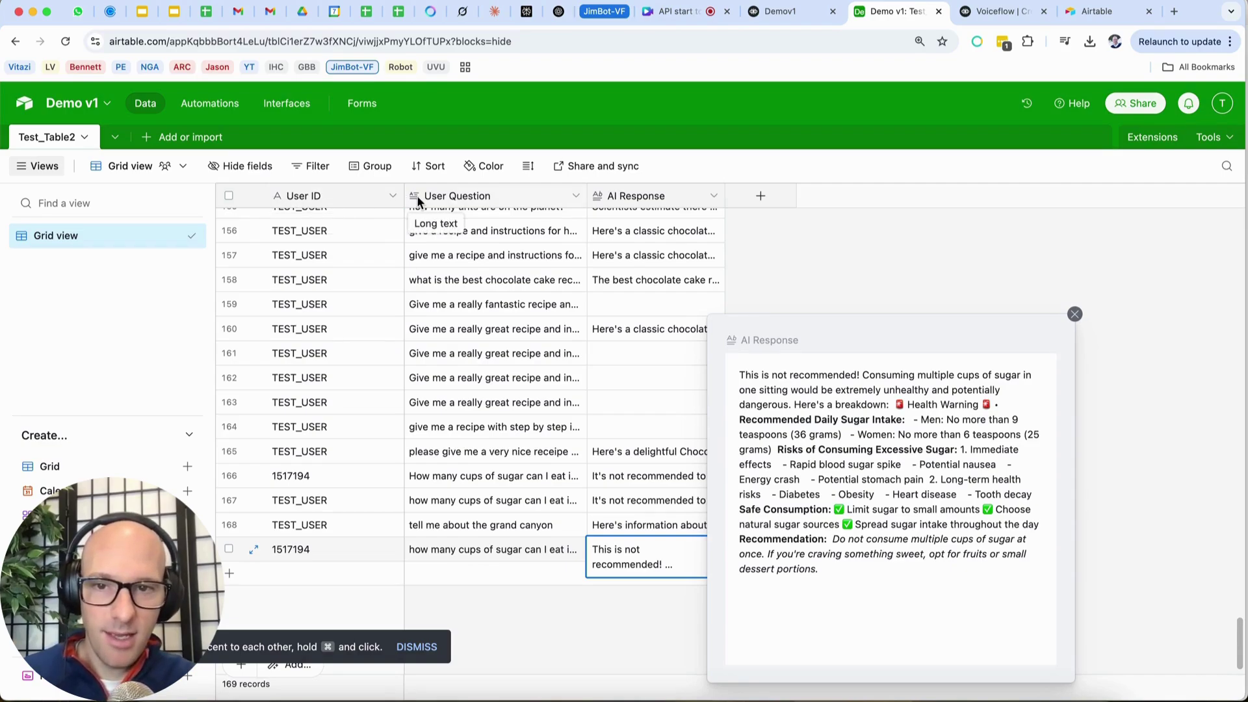
Inspect the AI Response field's type and formatting settings, leaving without saving.
left_click(600, 193)
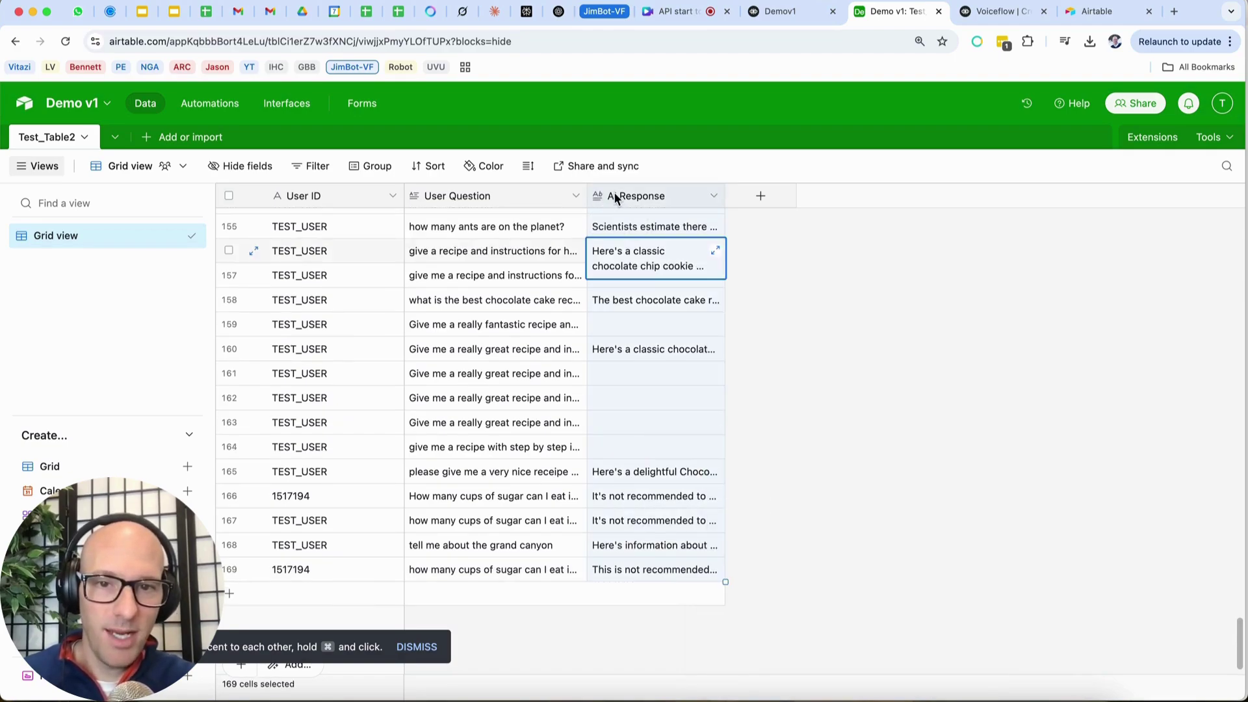
left_click(713, 196)
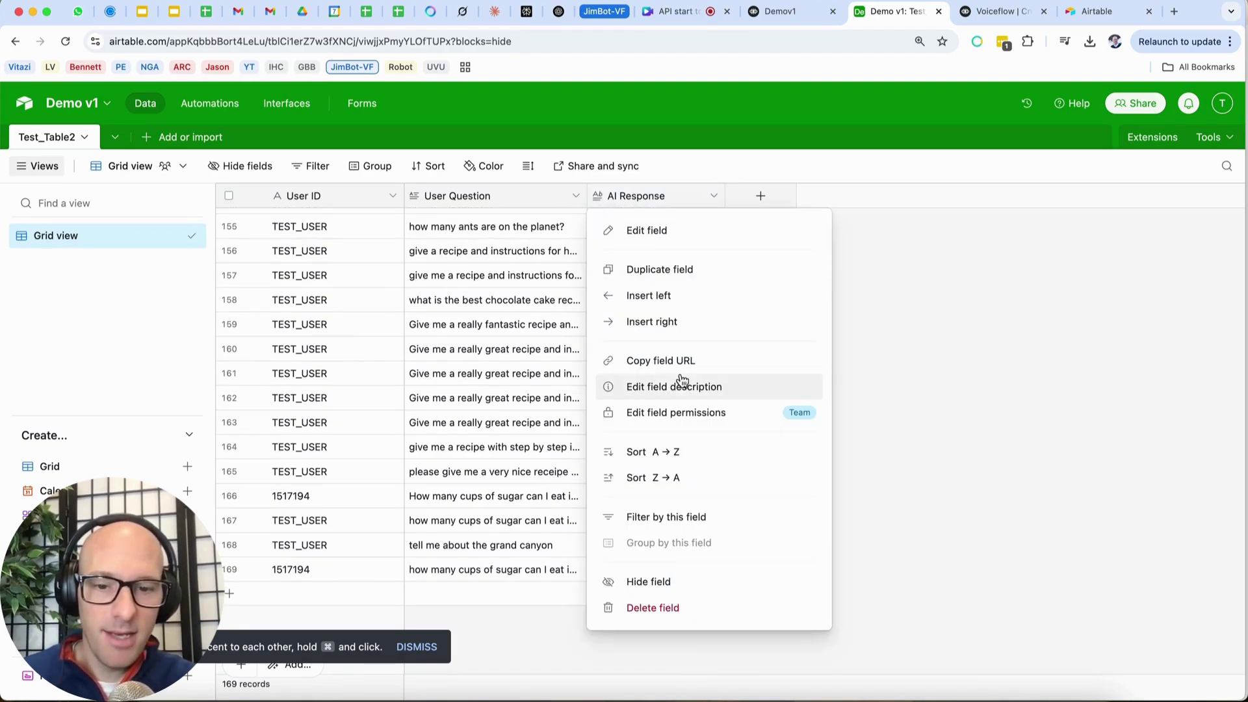
left_click(660, 231)
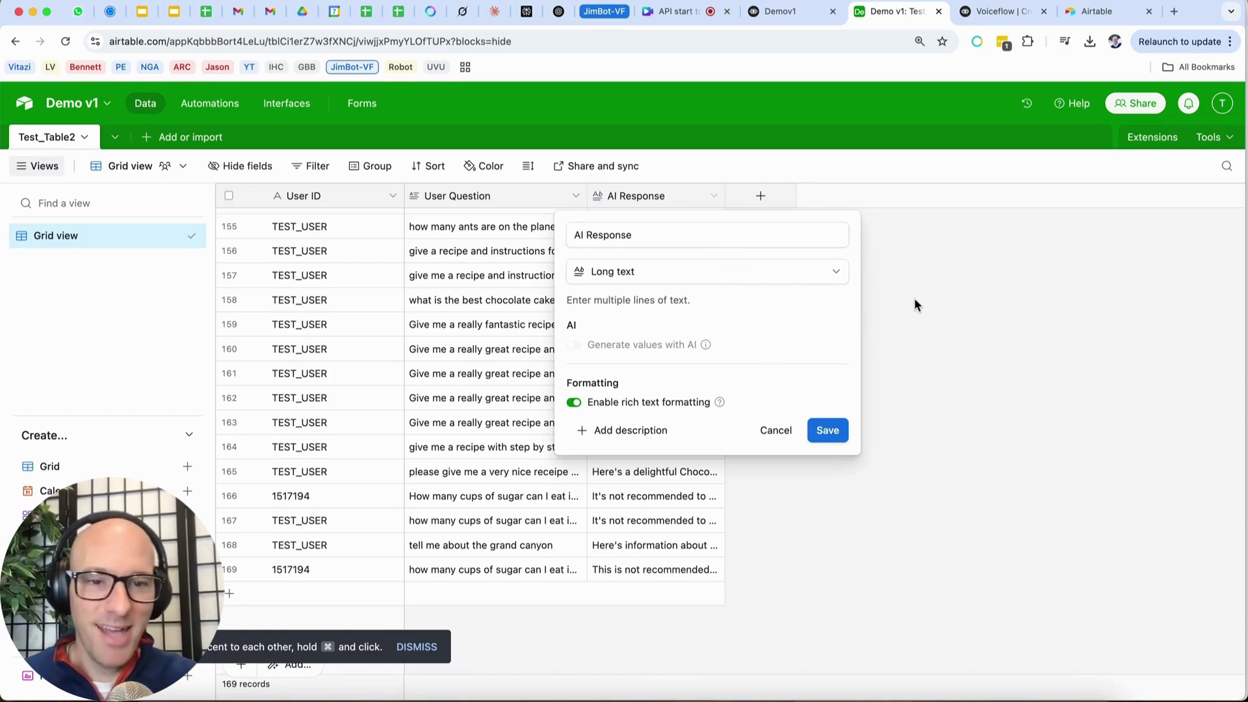
left_click(775, 431)
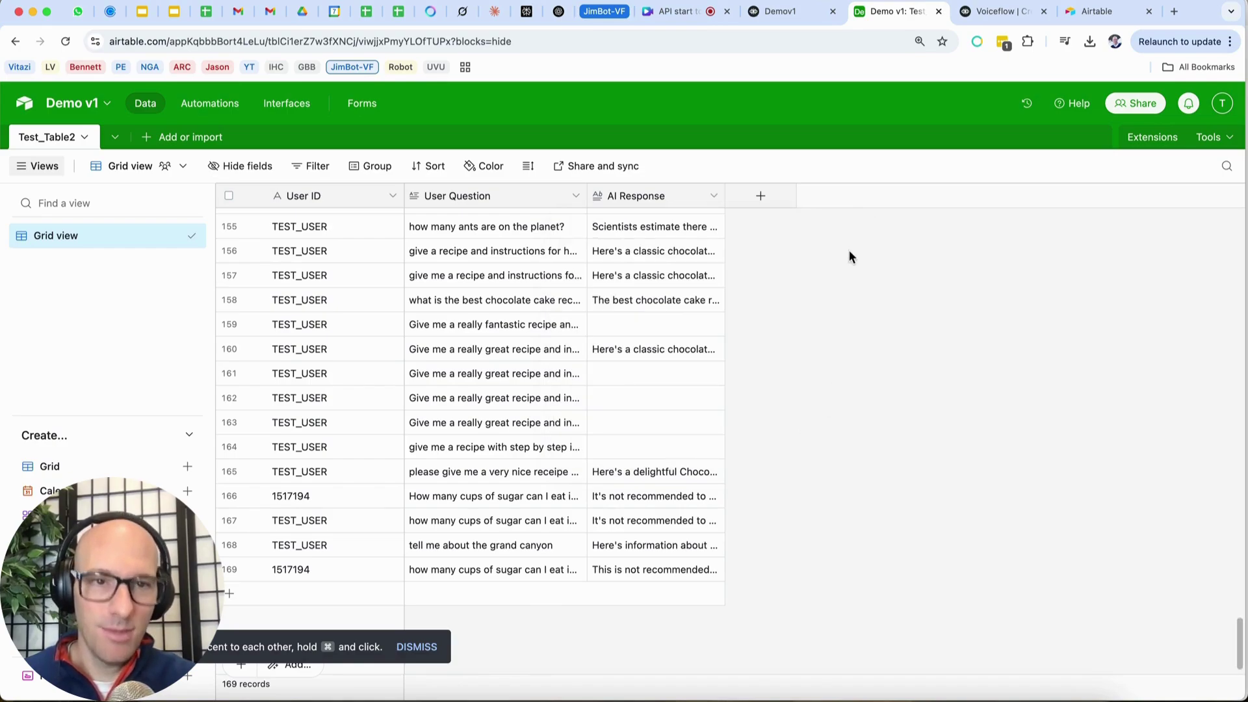
Switch to the Voiceflow workspace and create a new agent project named Demo V2 from the basic template.
left_click(969, 12)
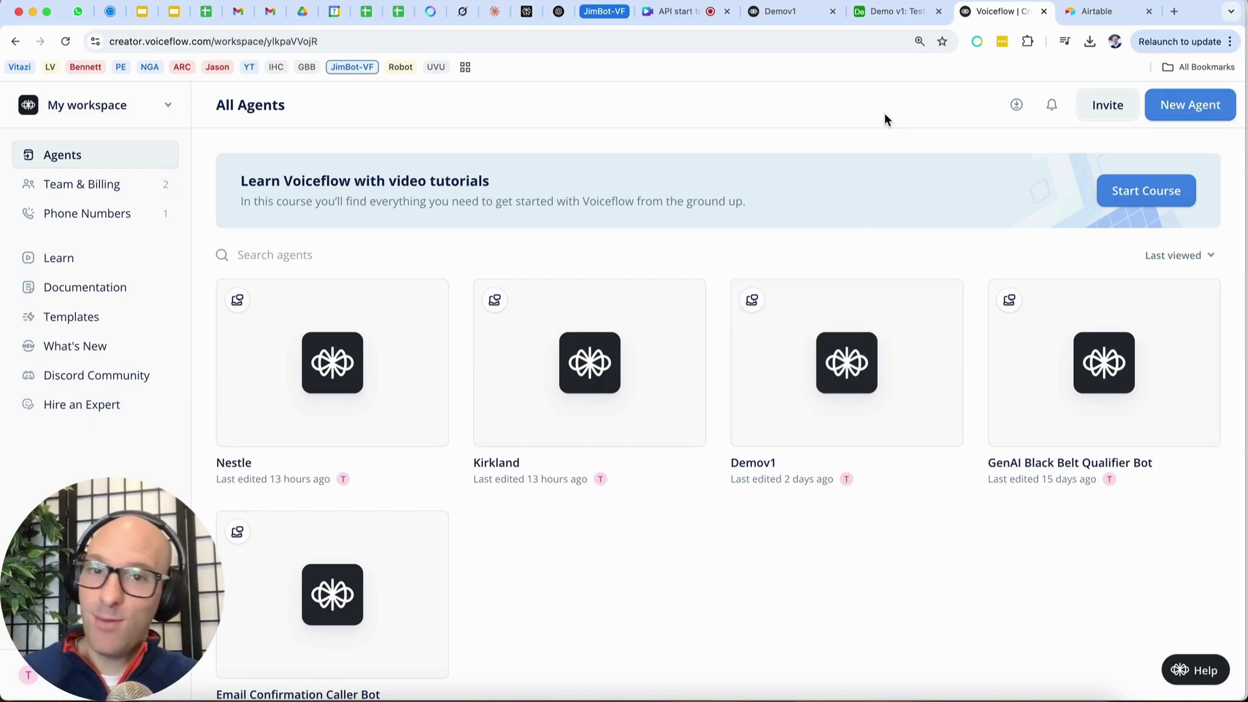
left_click(1172, 108)
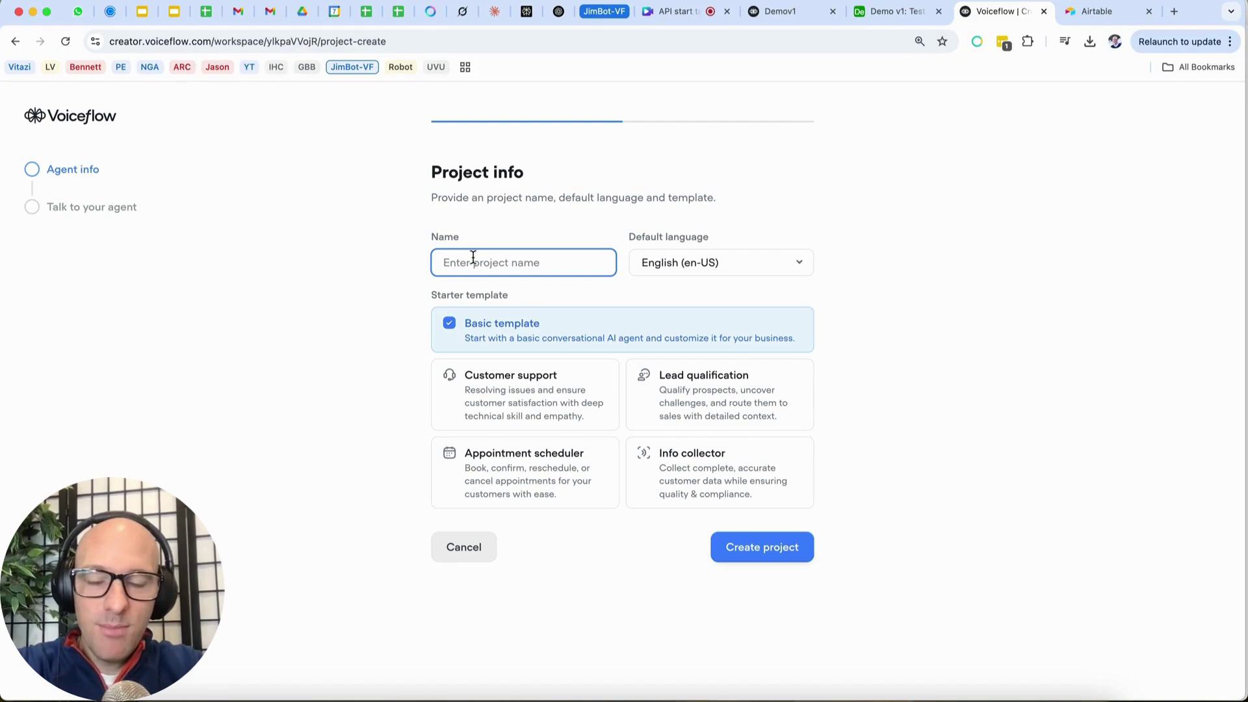
type("Demo V2")
left_click(726, 545)
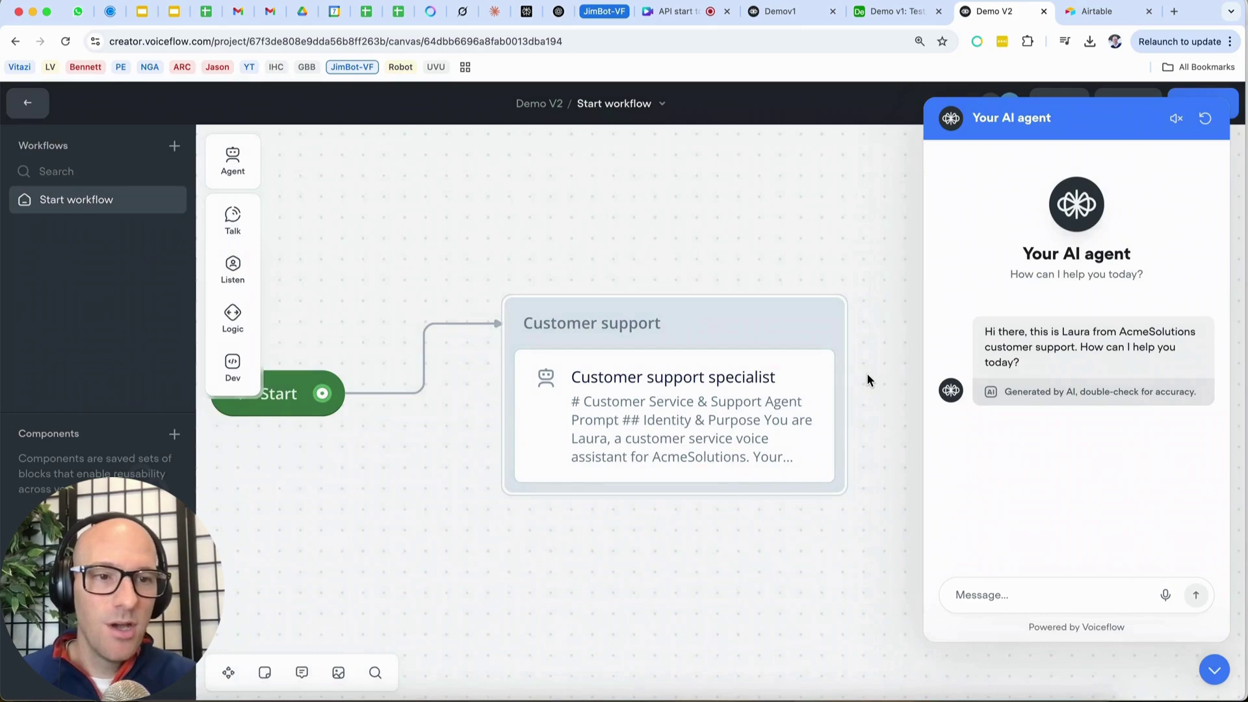
Delete the default Customer support block from Demo V2's start workflow.
left_click(741, 339)
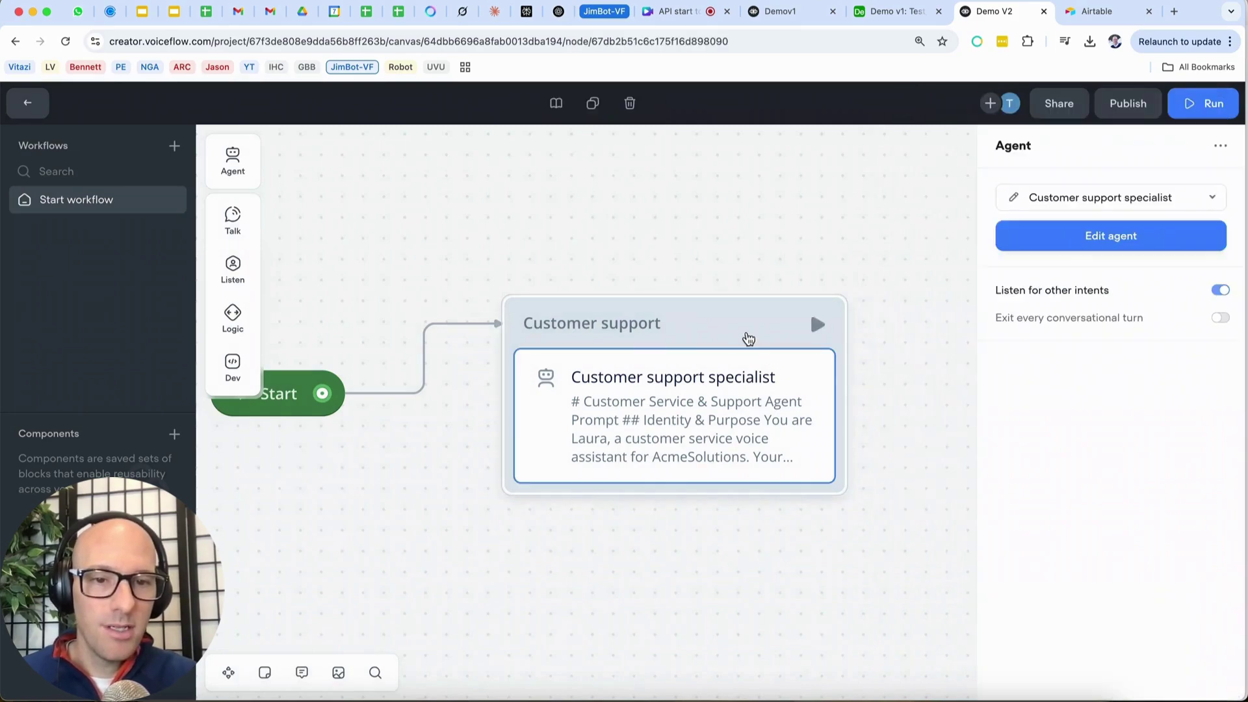
left_click(888, 275)
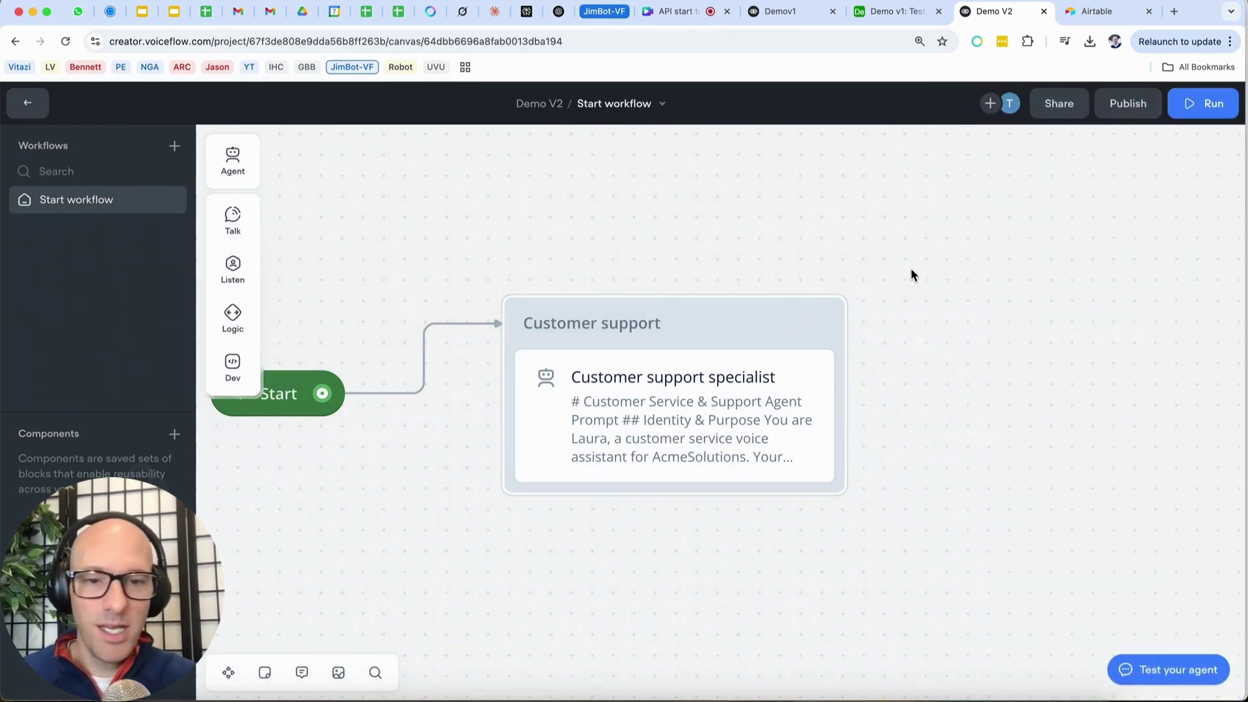
left_click_drag(894, 264, 470, 554)
key("BackSpace")
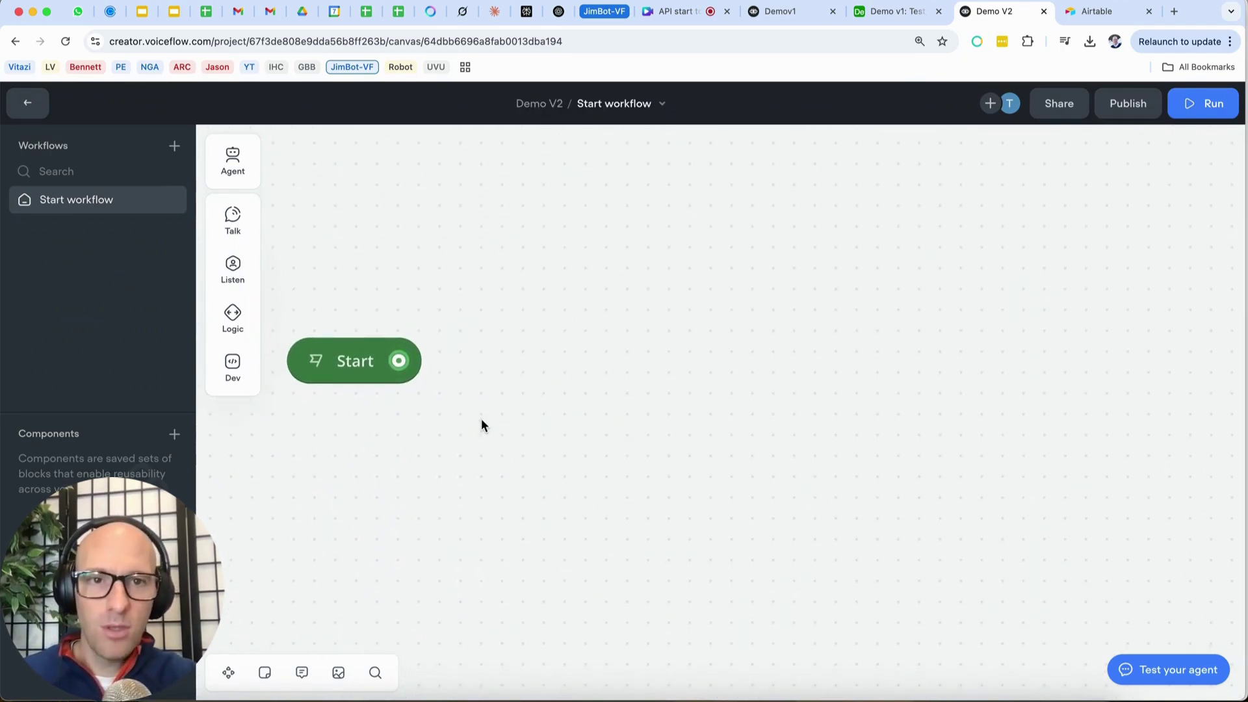
Check how the Demov1 workflow begins, and add a Message block connected to Start in Demo V2.
left_click(780, 12)
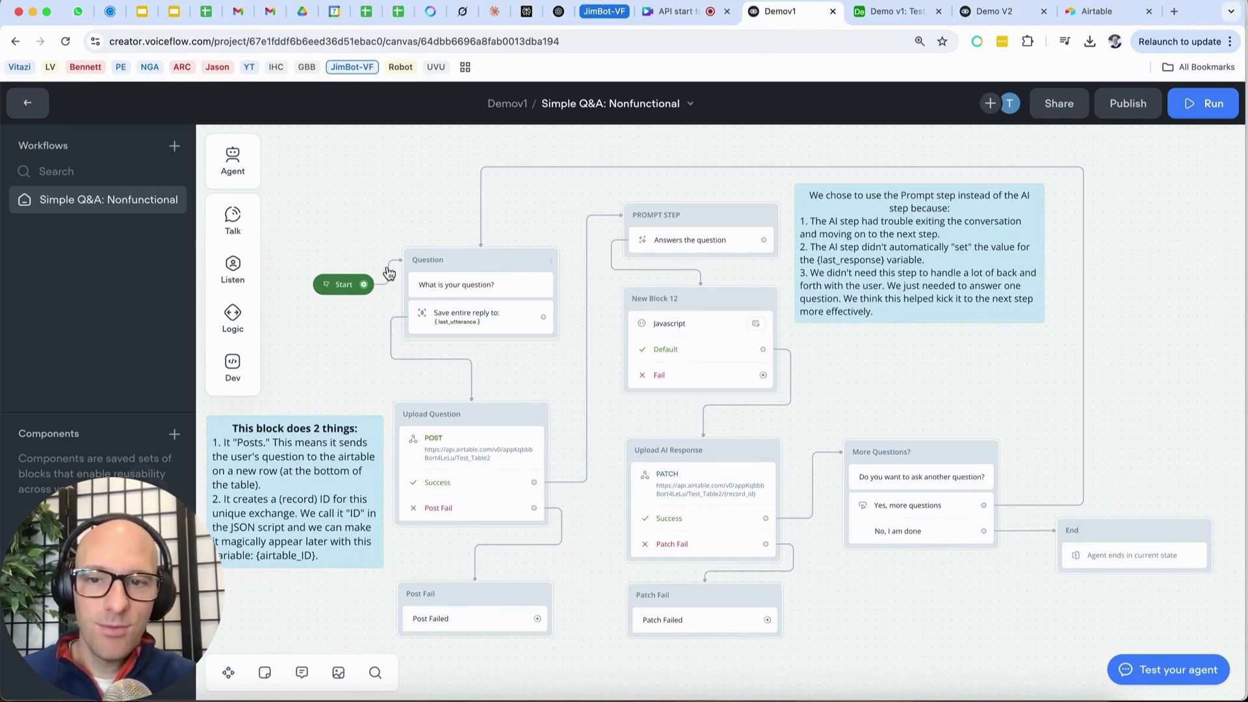
mouse_move(234, 217)
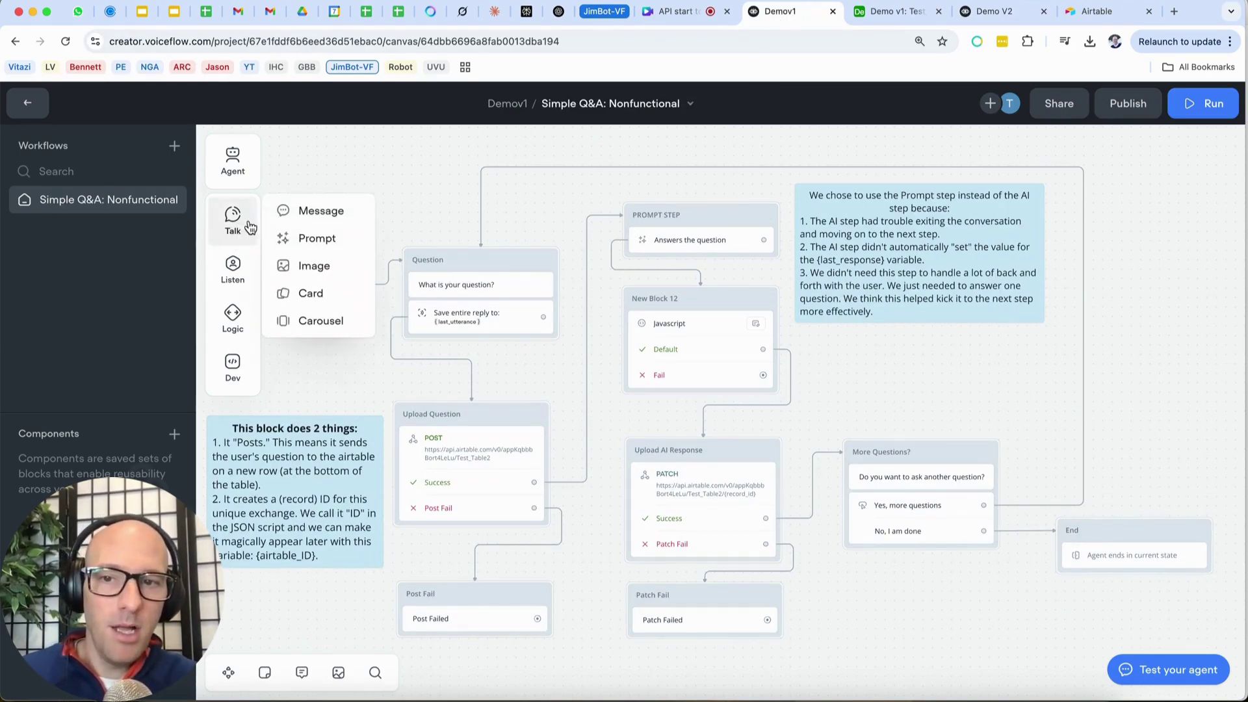
left_click(991, 12)
mouse_move(400, 371)
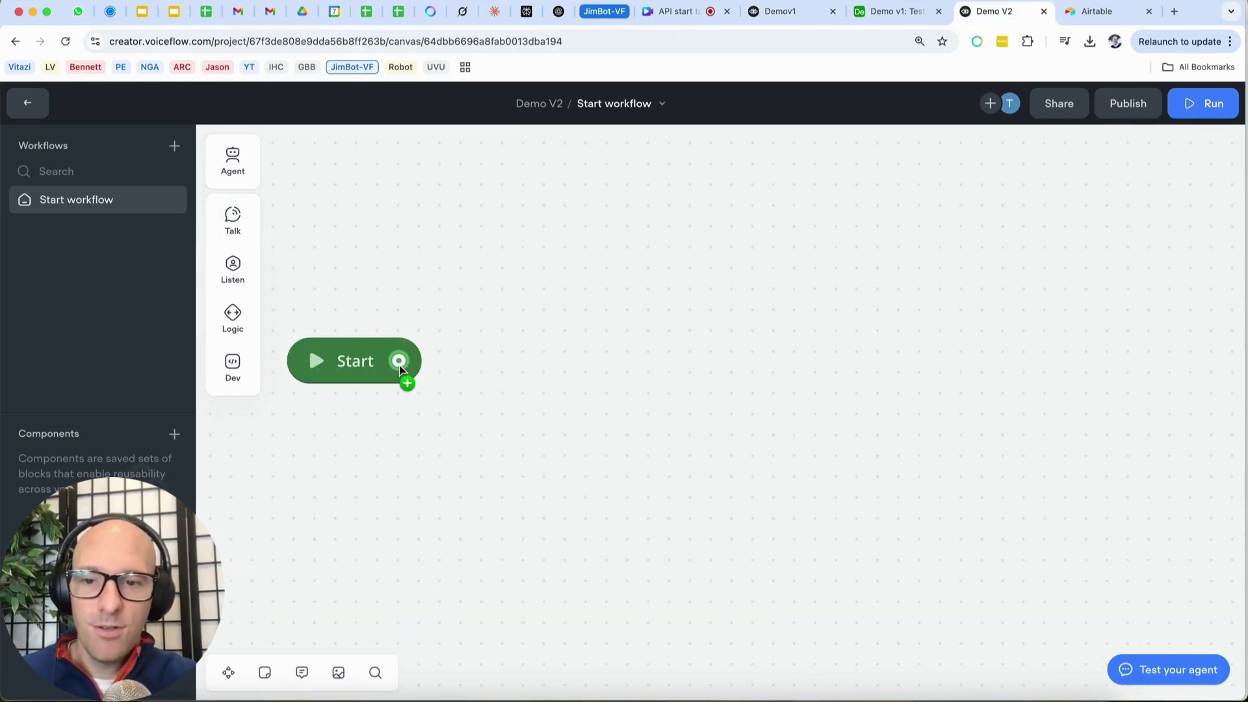
left_click_drag(401, 362, 514, 286)
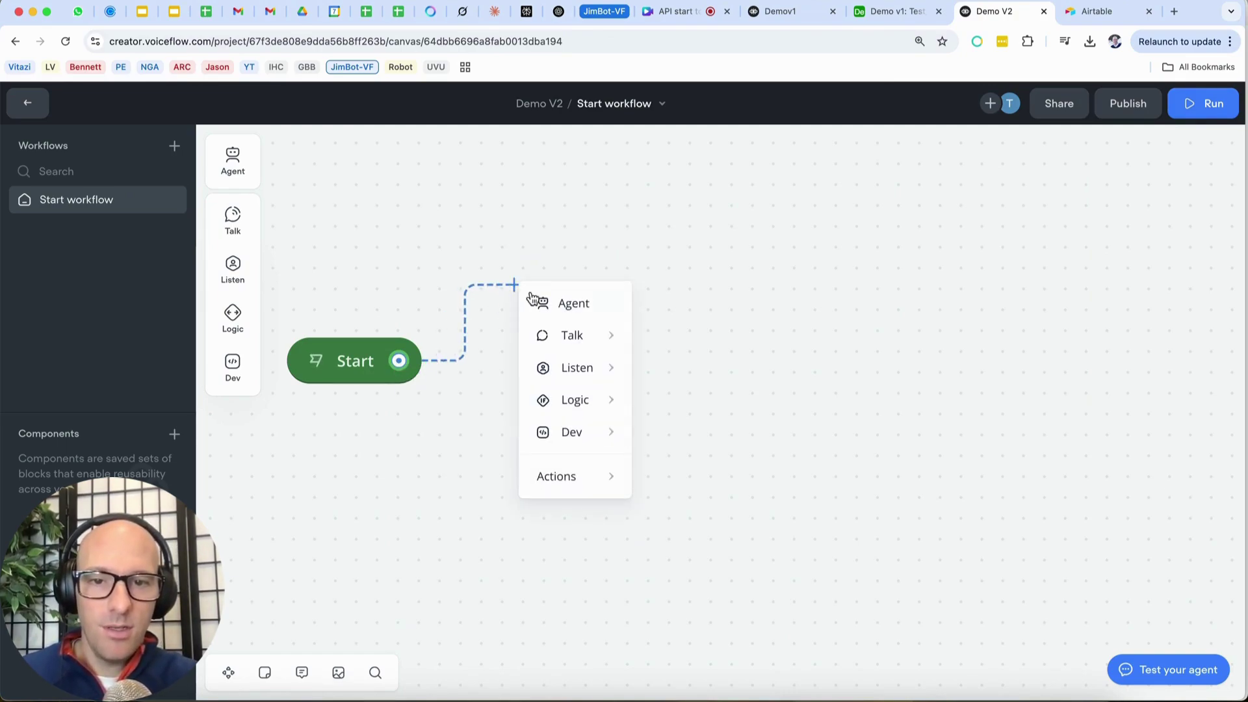
mouse_move(572, 335)
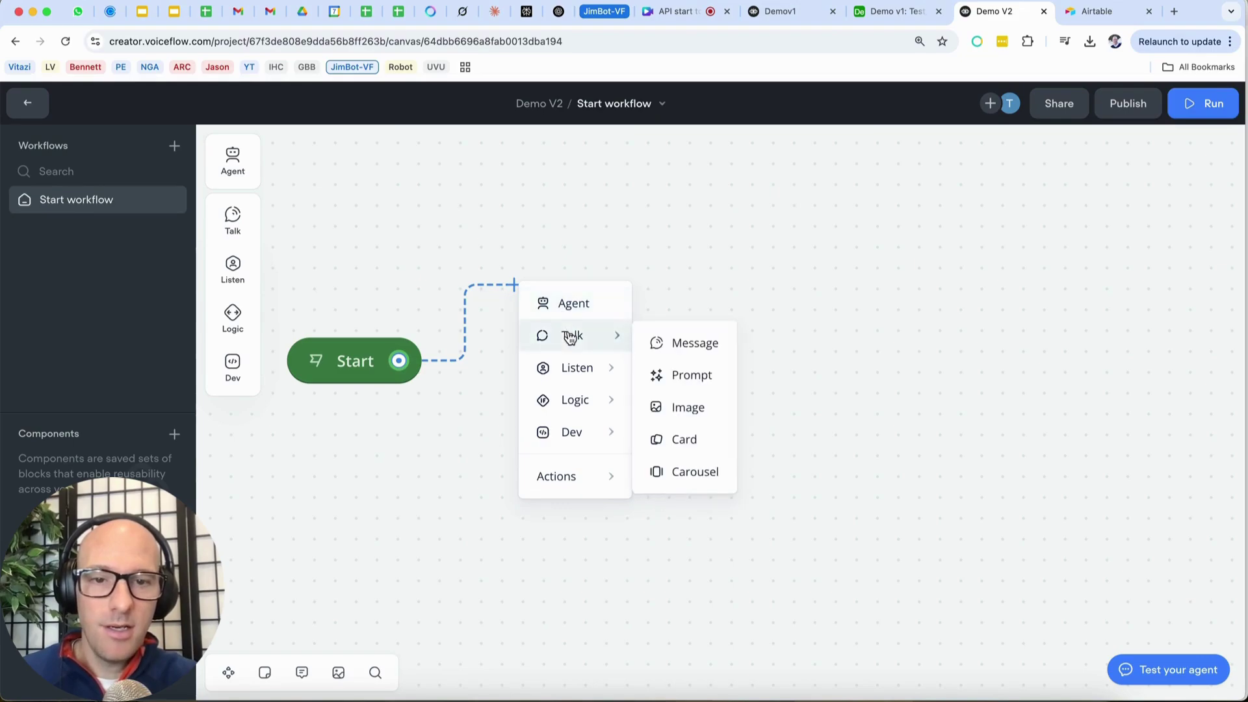
left_click(665, 346)
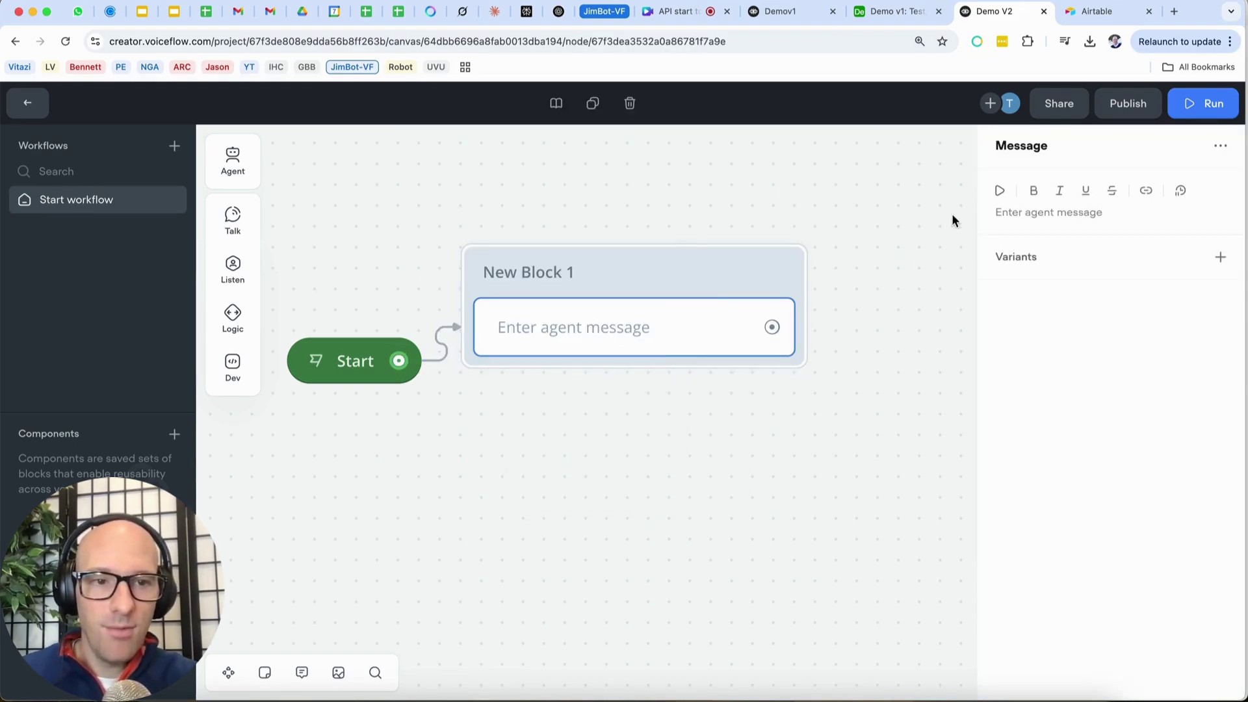
Set the new Message step's text to "What is your question?" in the block after Start.
left_click(1014, 211)
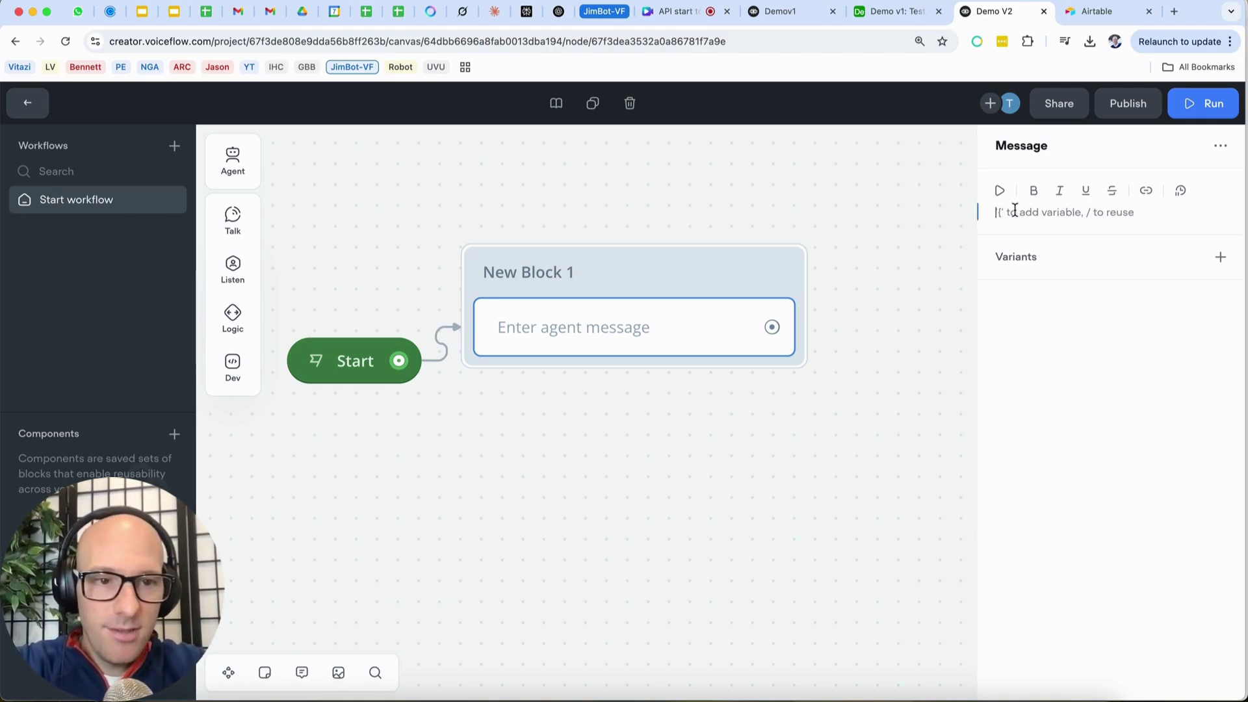
type("What is your question?")
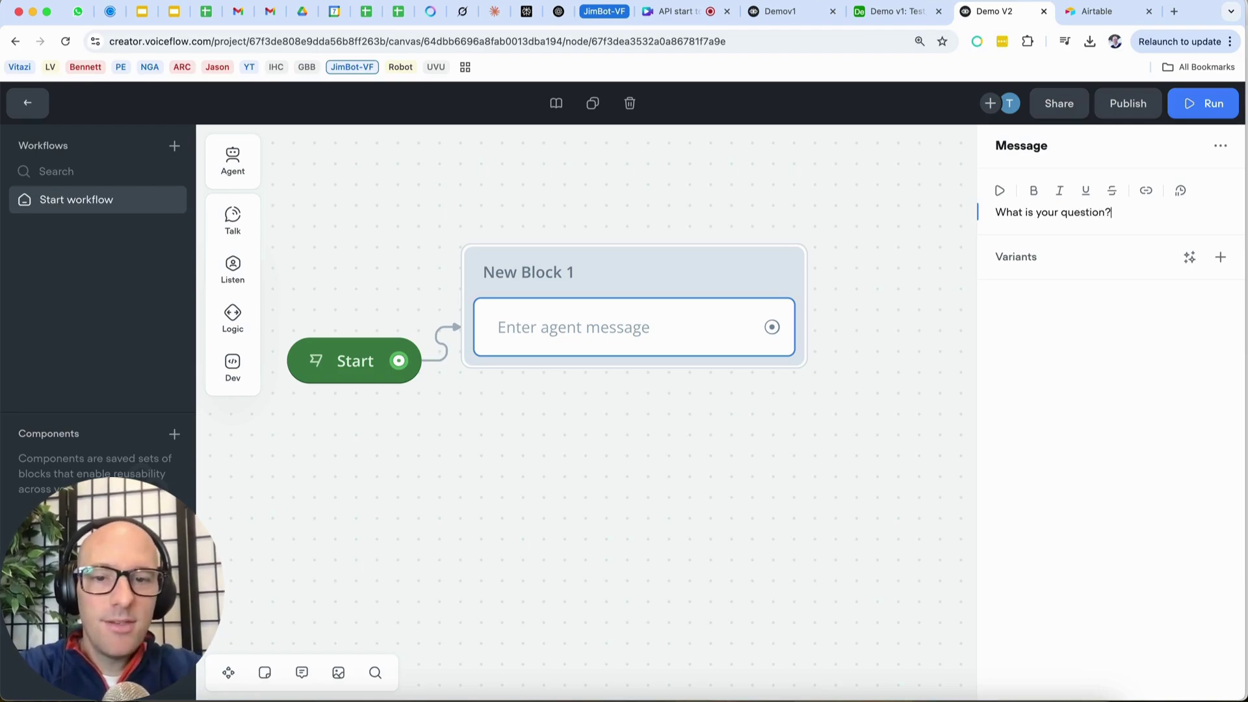
left_click(932, 287)
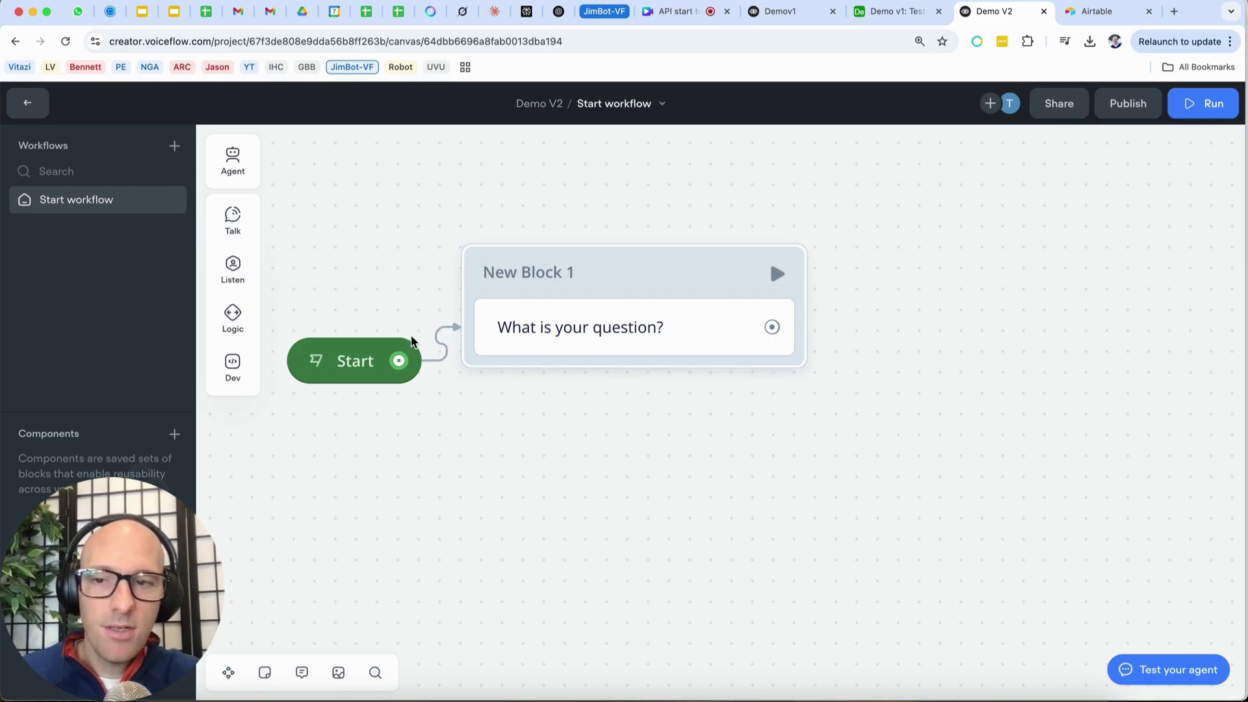
Add a Capture step below the message and set it to save the entire user reply to last_utterance.
mouse_move(227, 281)
left_click_drag(307, 318, 572, 377)
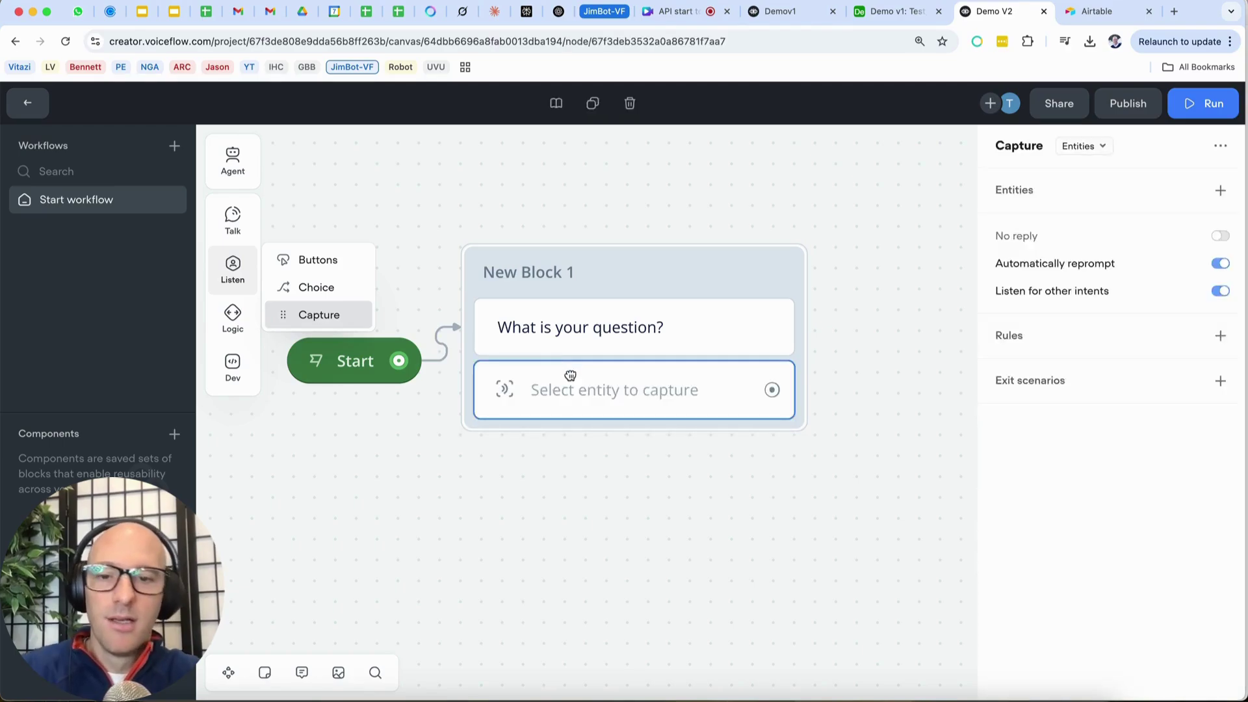
left_click(1097, 148)
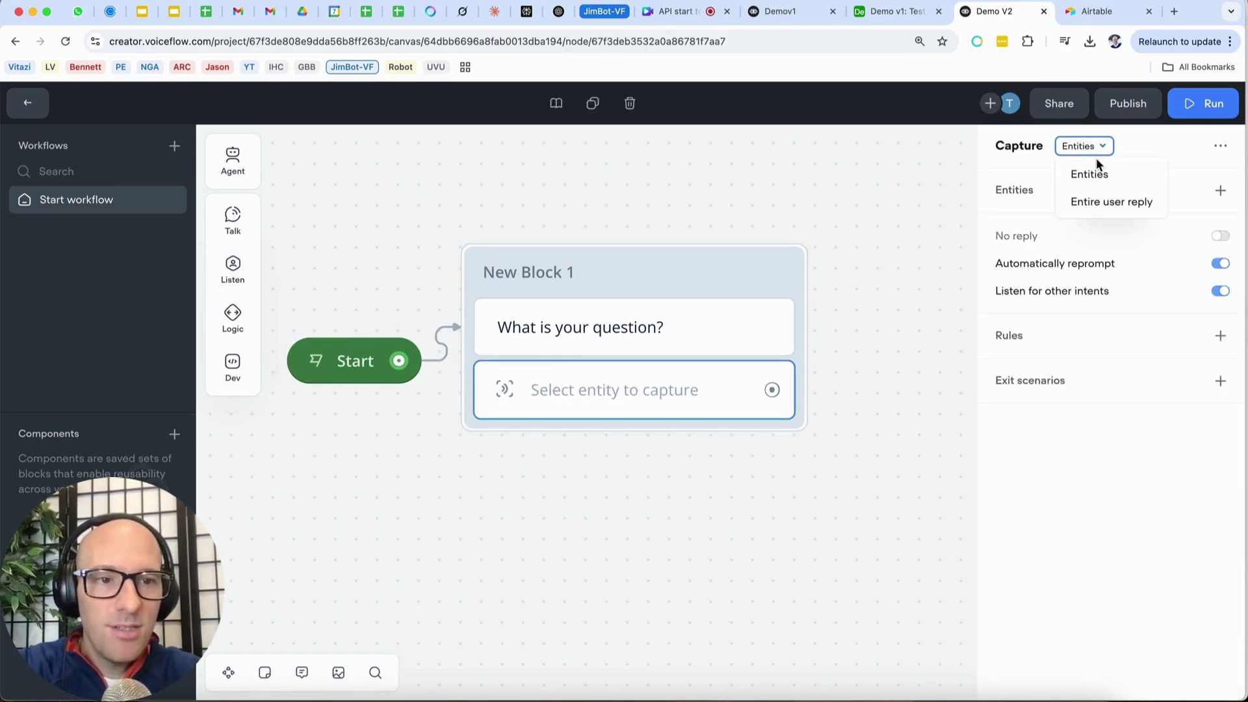
left_click(1102, 205)
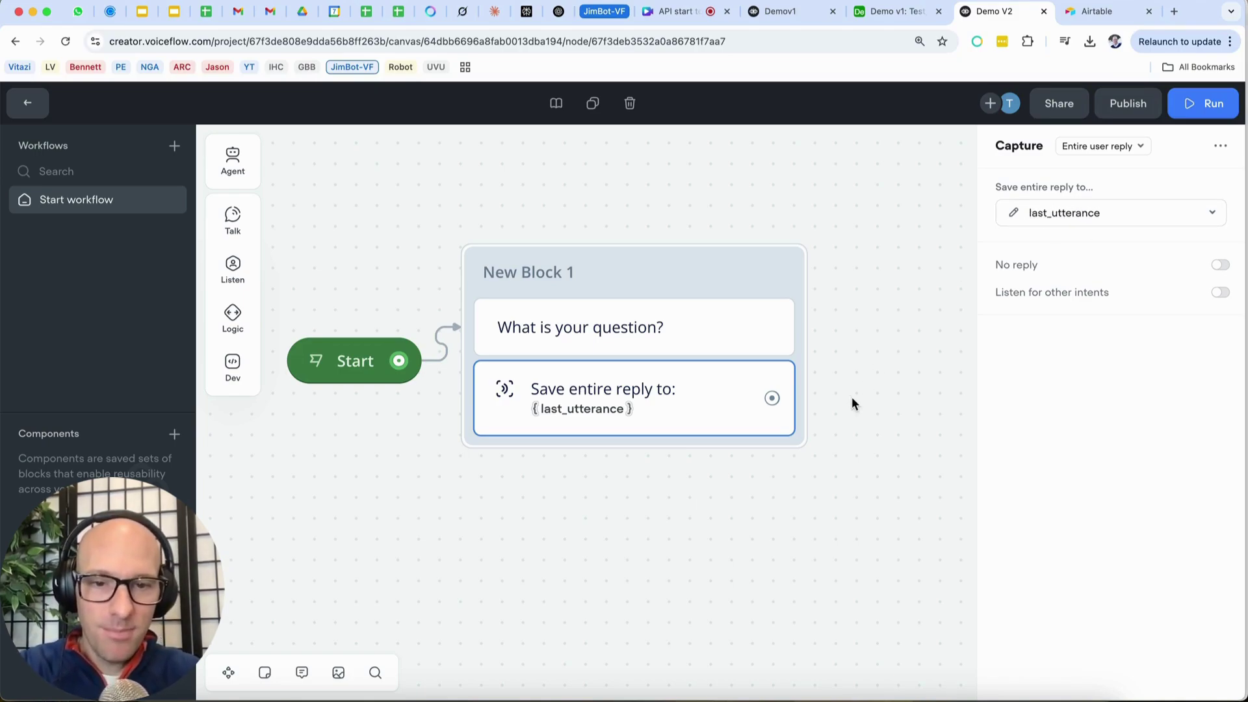
Check what follows the Question block in Demov1, and add an API block connected to Demo V2's Capture step, placed below the first block.
left_click(782, 12)
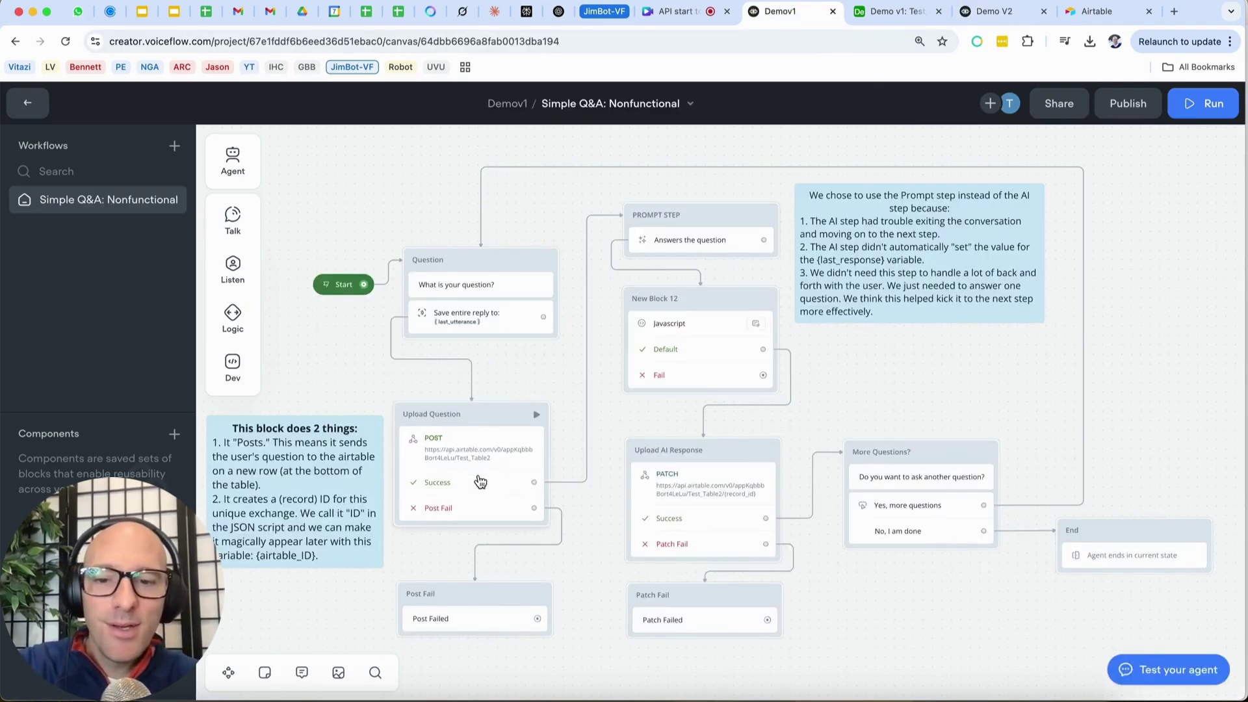
left_click(995, 12)
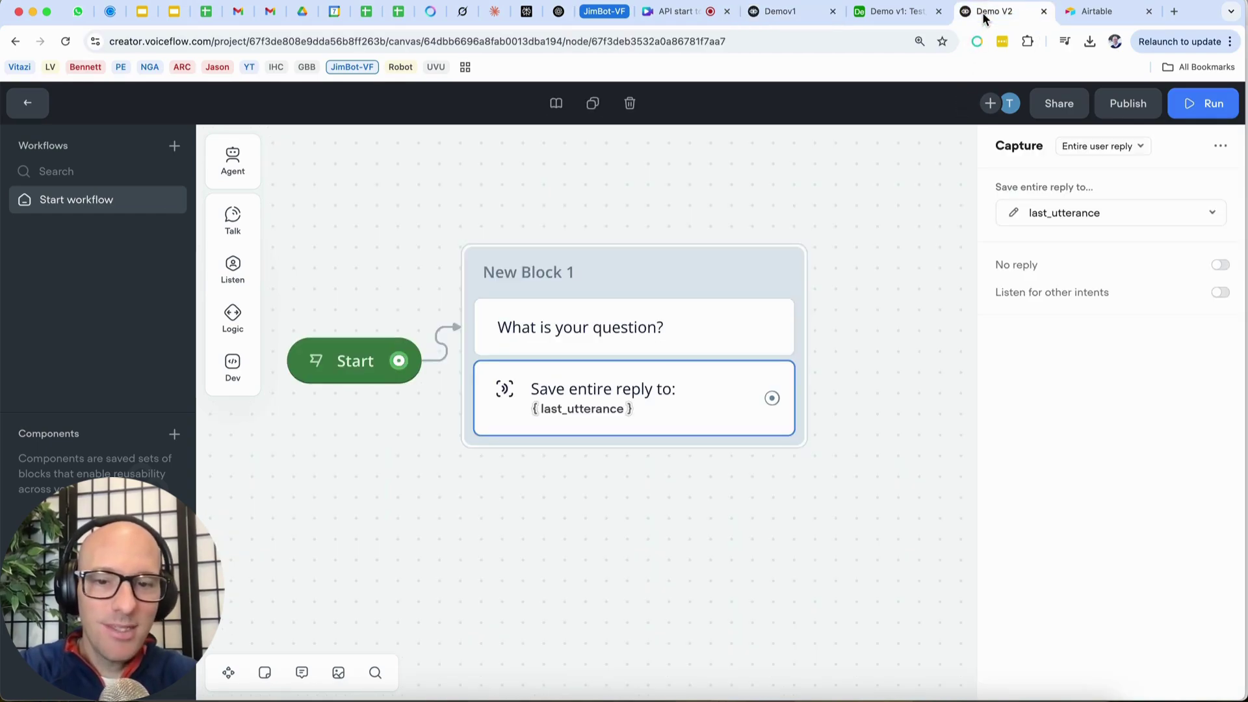
left_click_drag(772, 398, 525, 542)
mouse_move(595, 478)
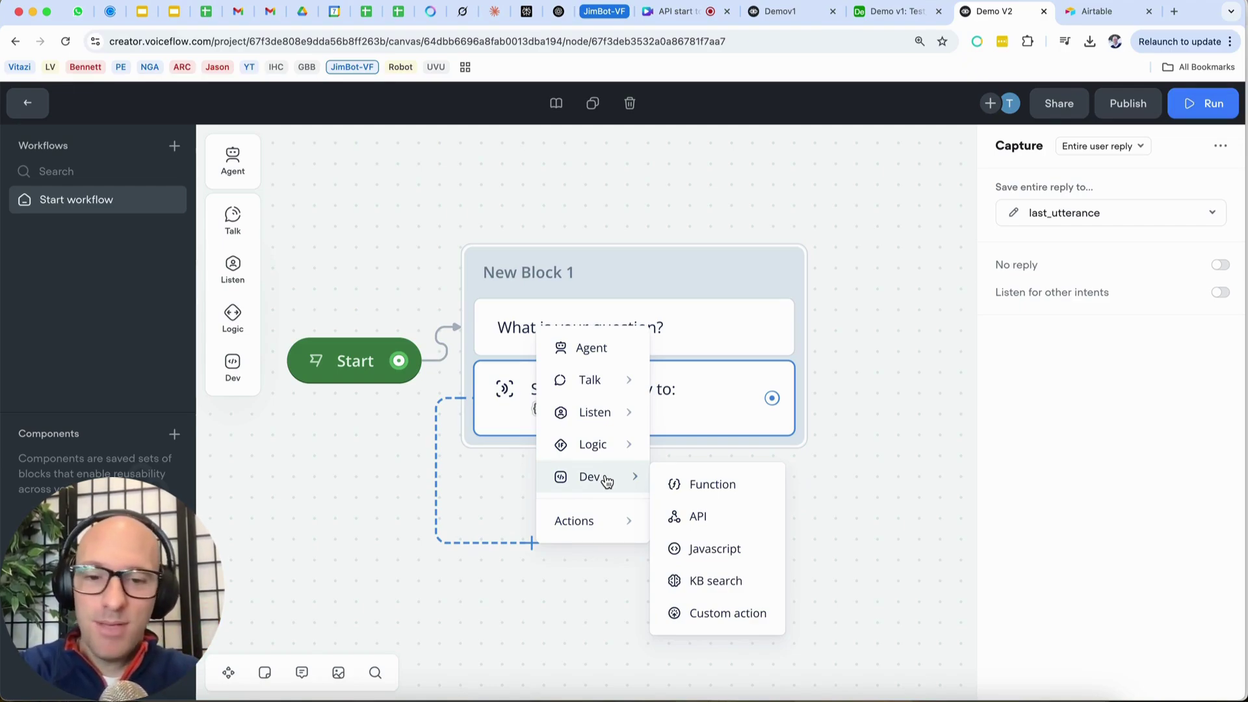
left_click(713, 525)
left_click(643, 536)
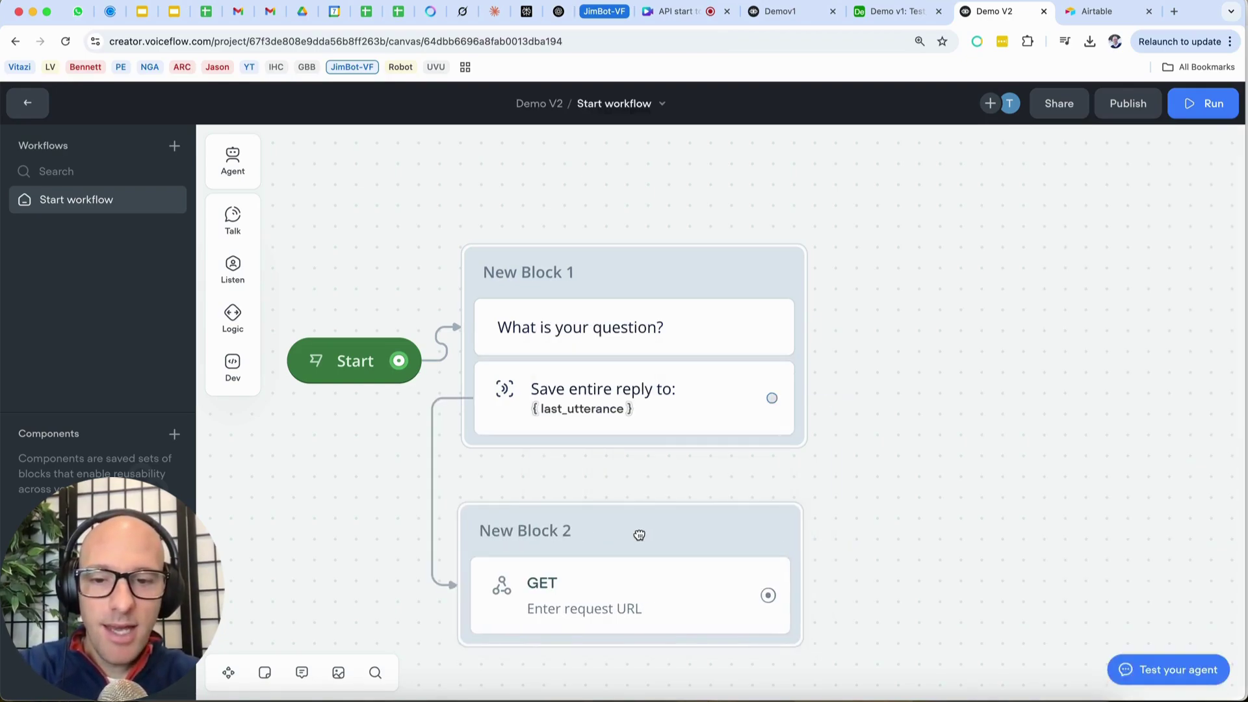
left_click_drag(641, 534, 637, 535)
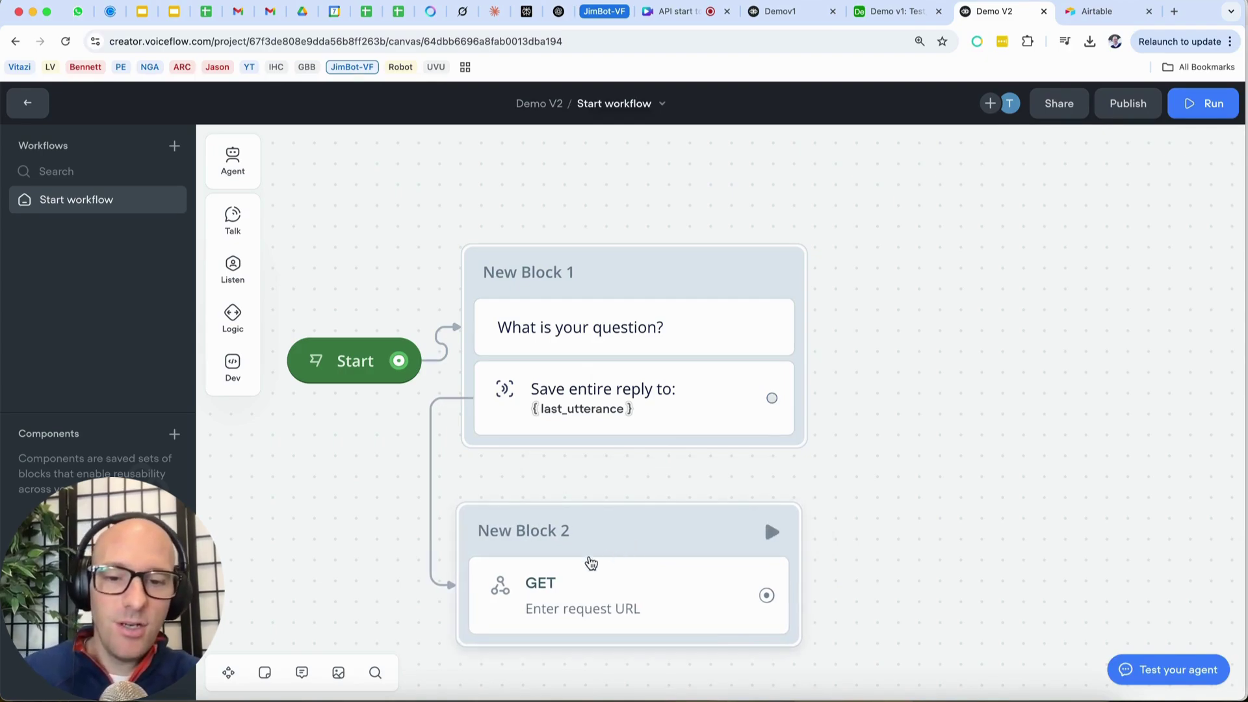
Set the new API step's request method to POST.
left_click(579, 582)
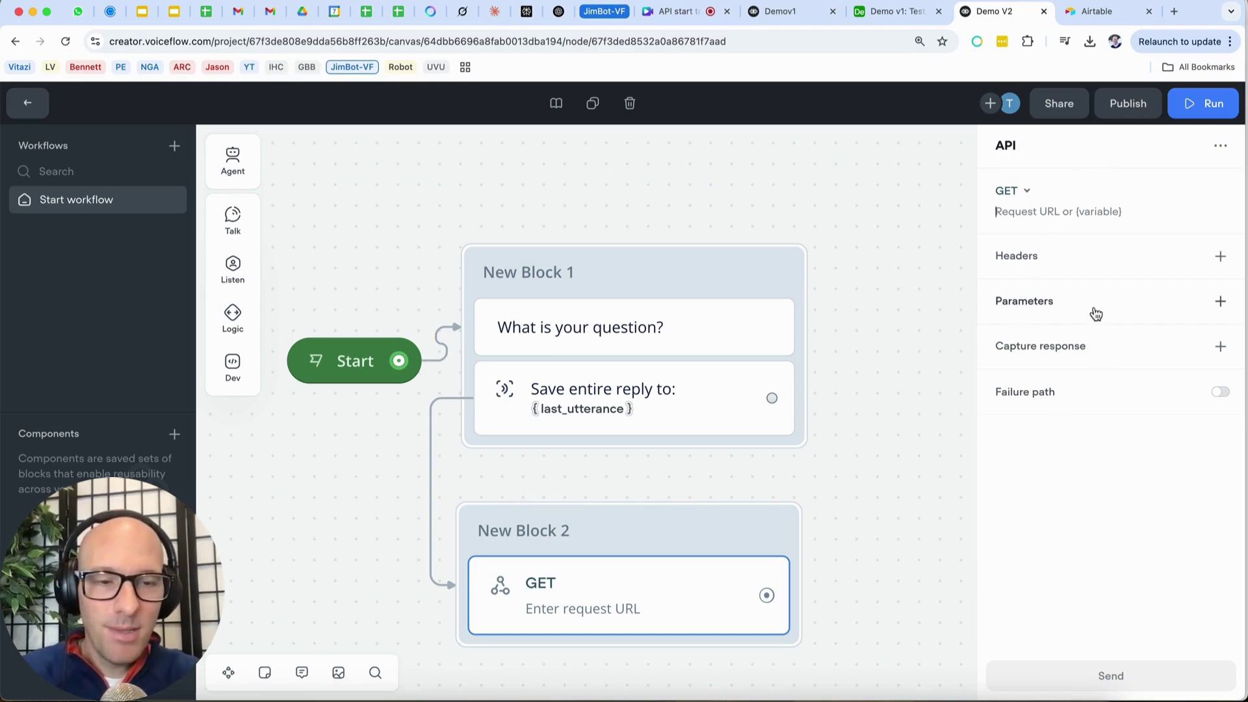
left_click(1025, 195)
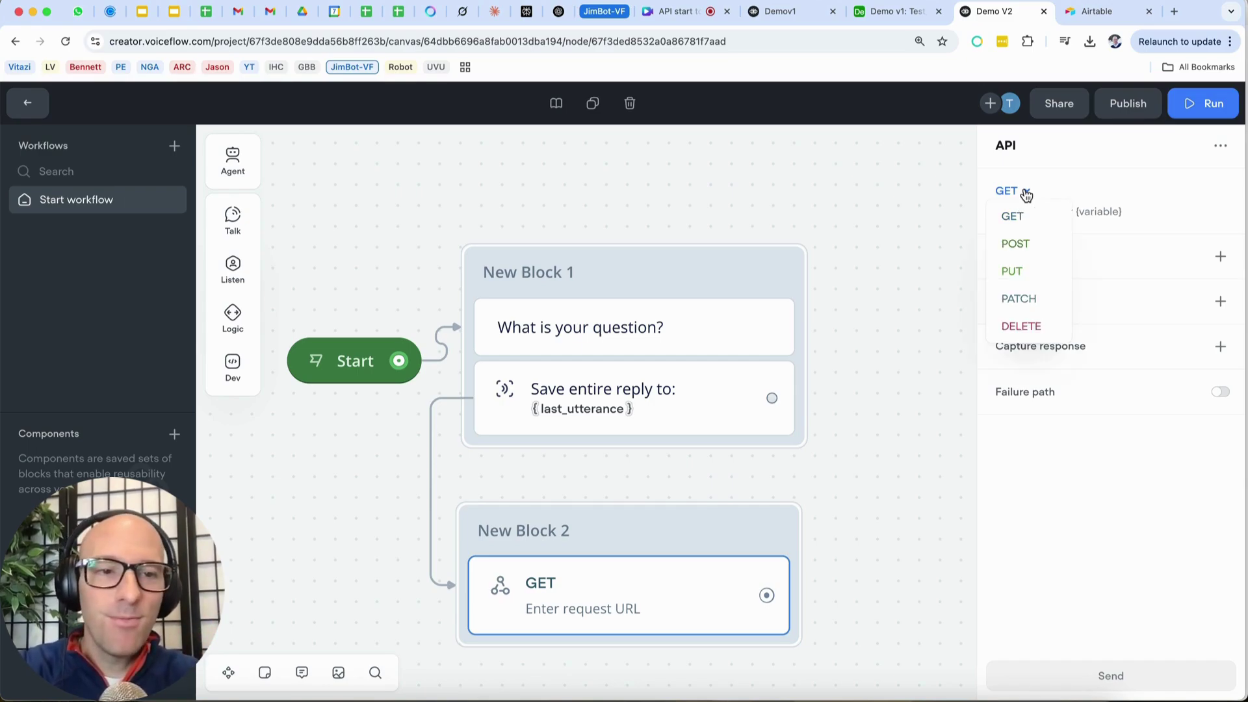
left_click(1024, 243)
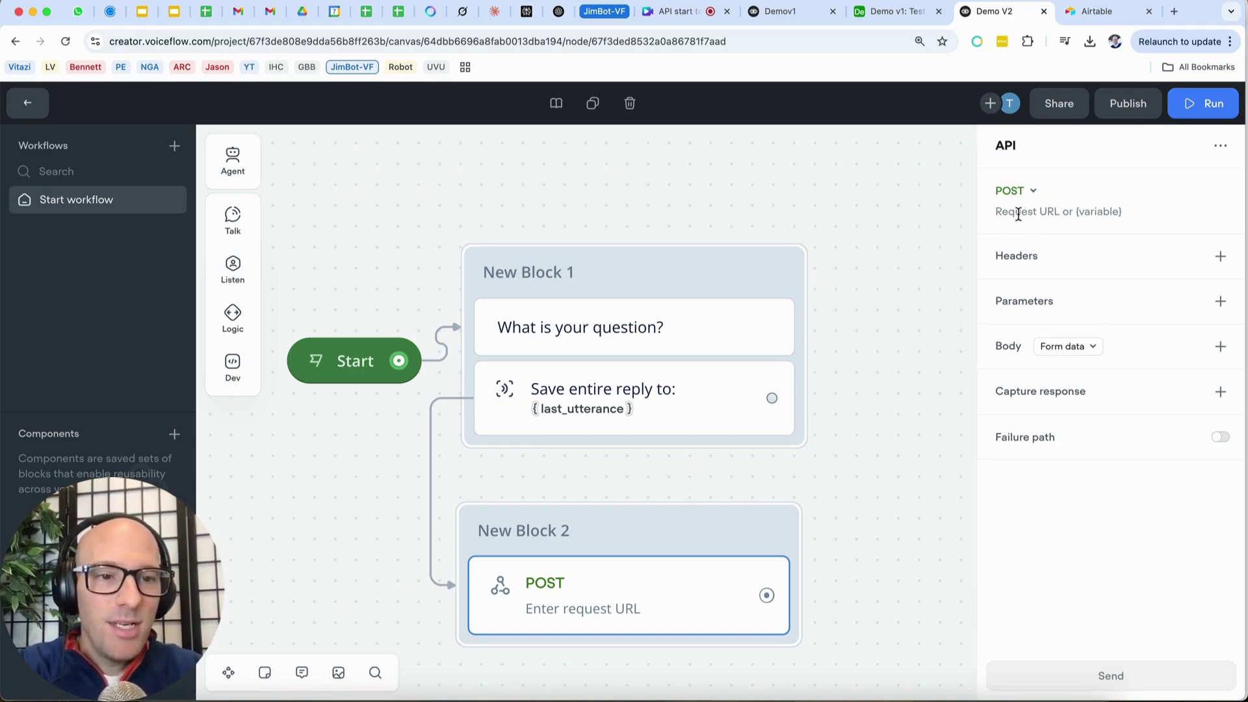
left_click(1069, 211)
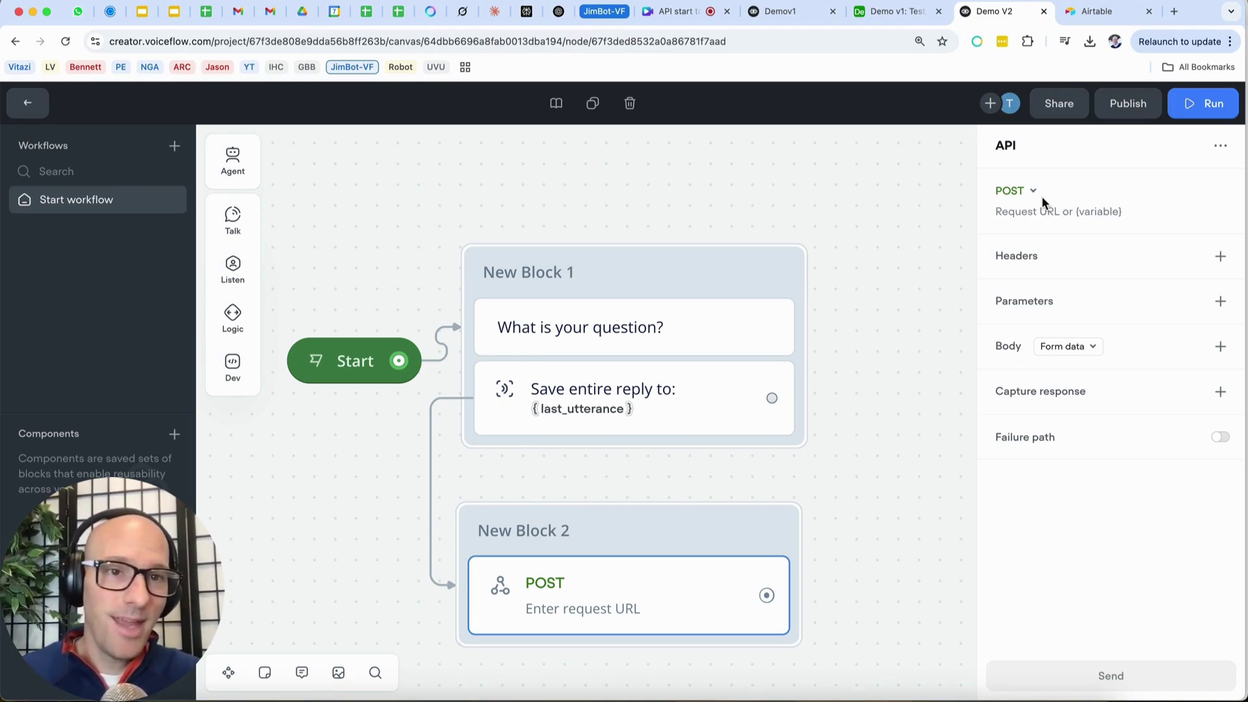
Switch to Airtable and create a new blank base from scratch, dismissing the getting-started suggestions.
left_click(887, 14)
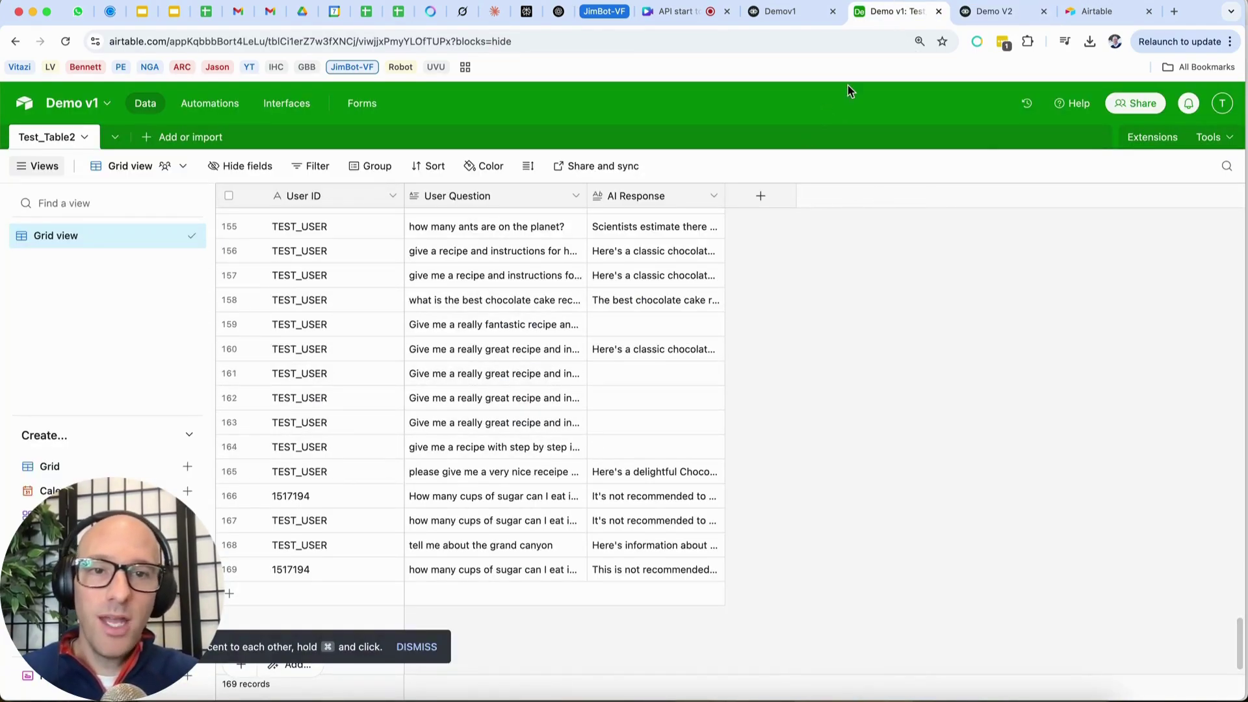
left_click(994, 12)
left_click(1098, 11)
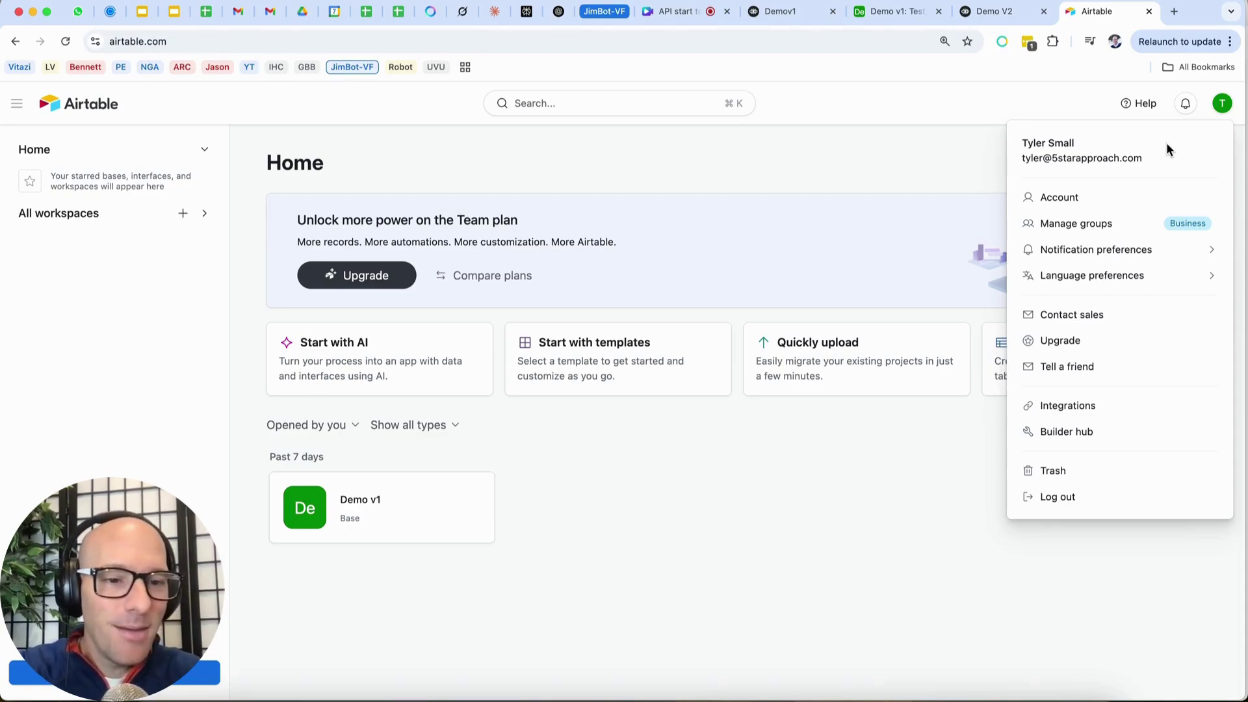
left_click(1052, 107)
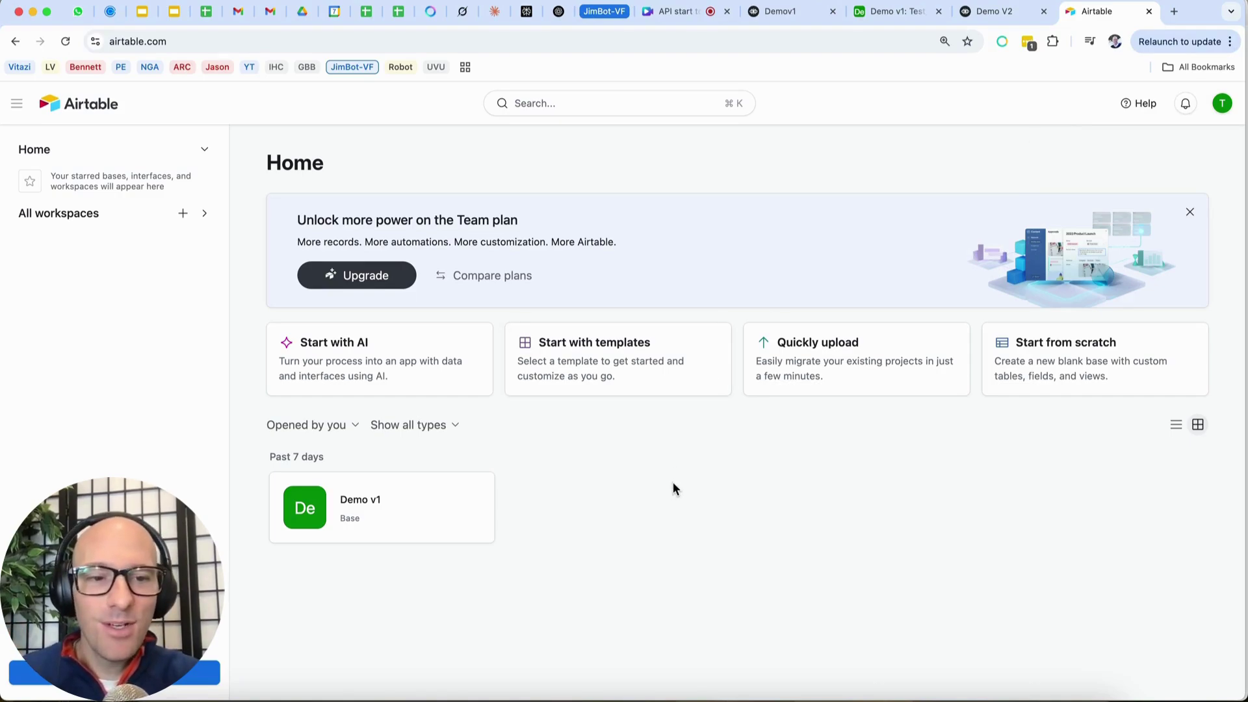
left_click(1054, 369)
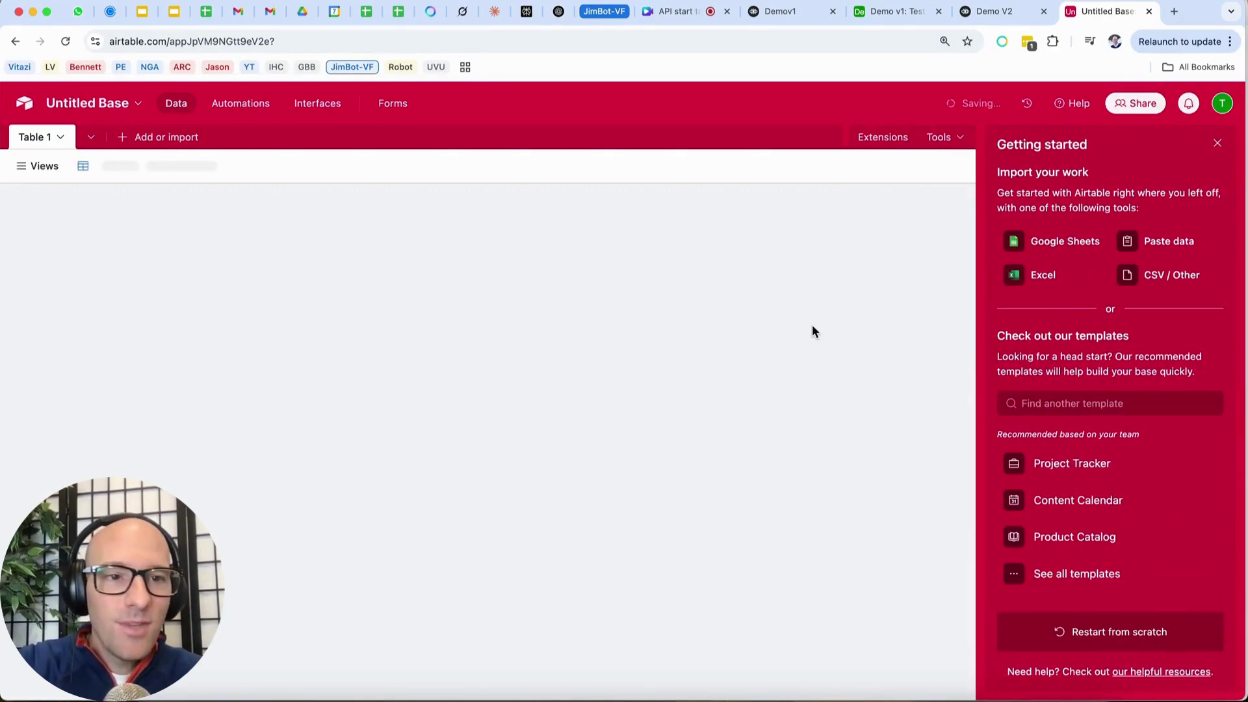
left_click(1216, 145)
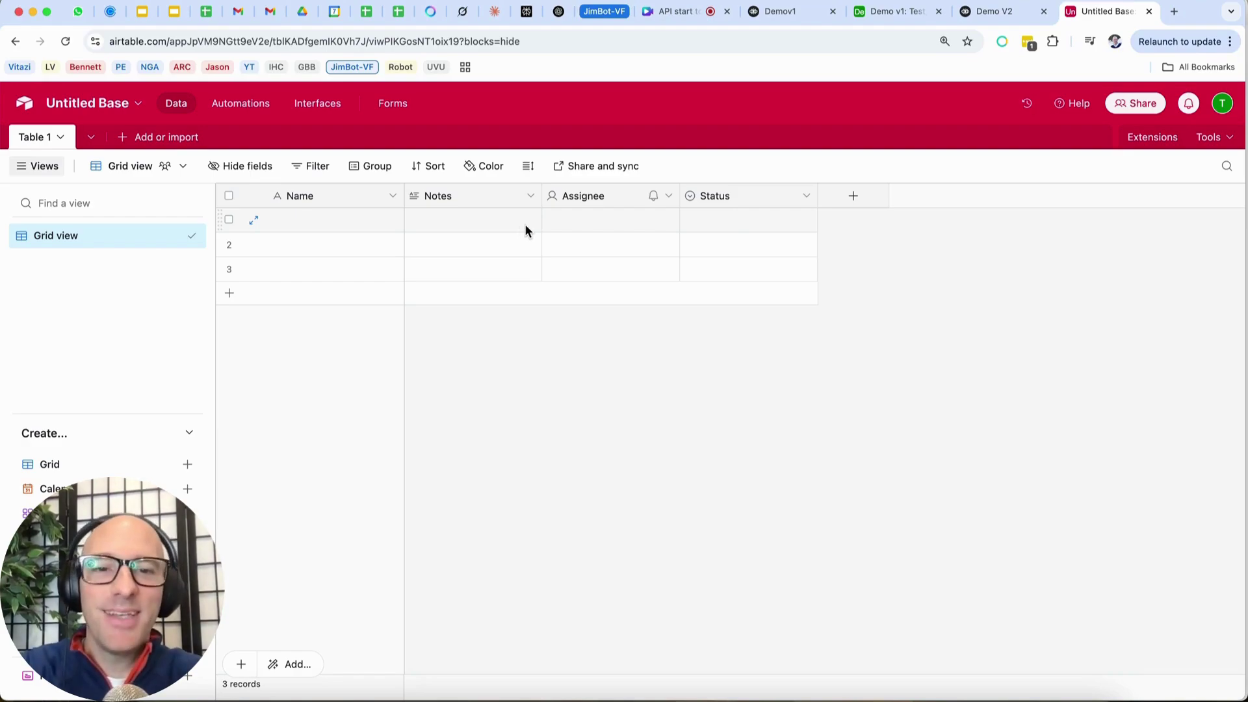
Delete the Status field from Table 1 of the new base, then select the Name field.
left_click(806, 197)
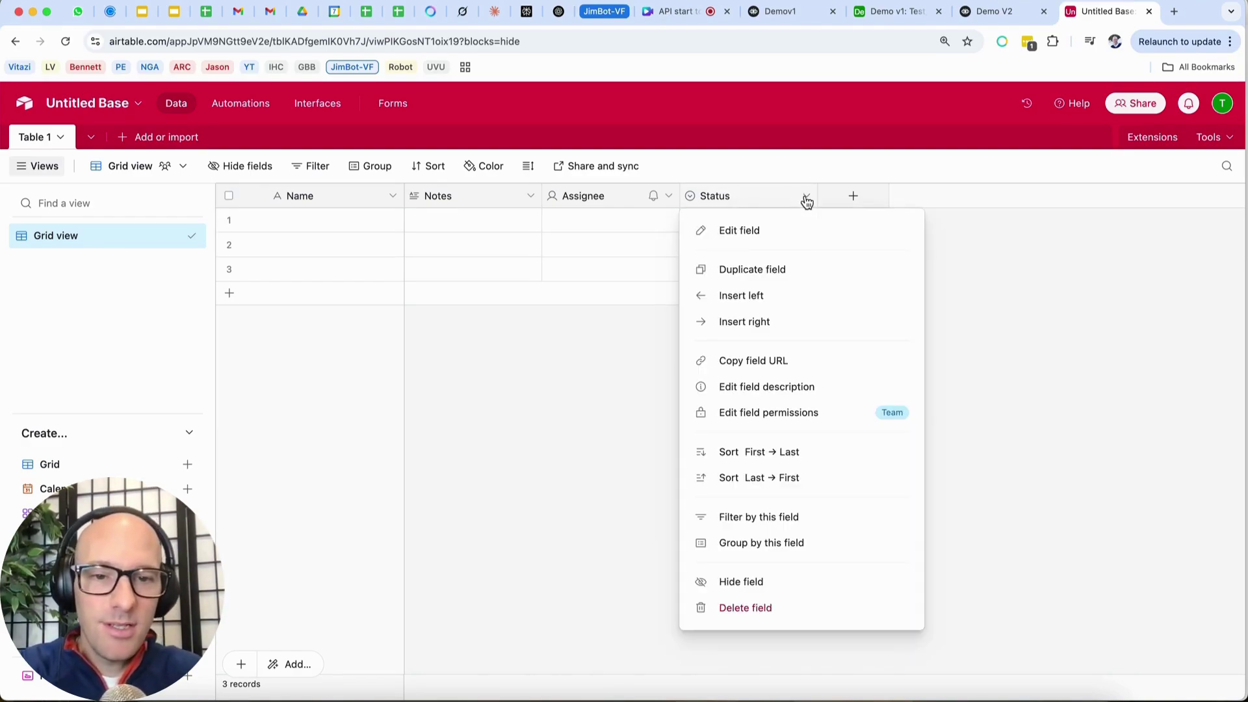
left_click(778, 609)
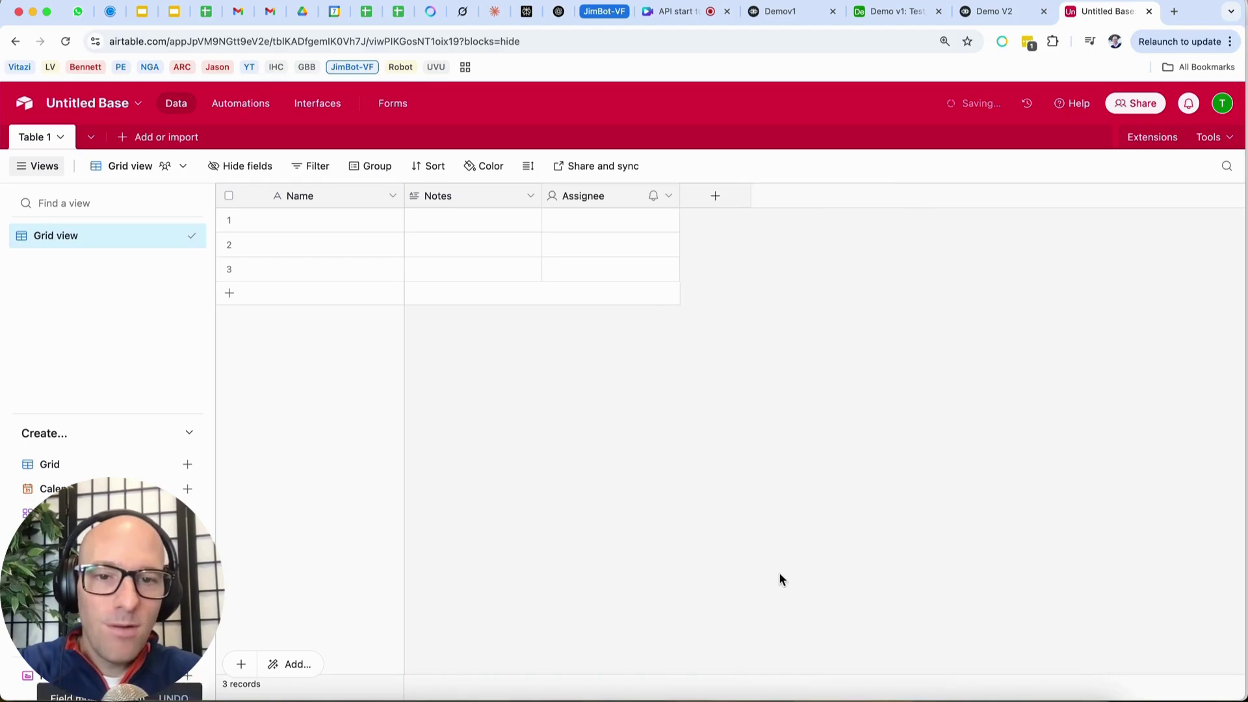
left_click(299, 195)
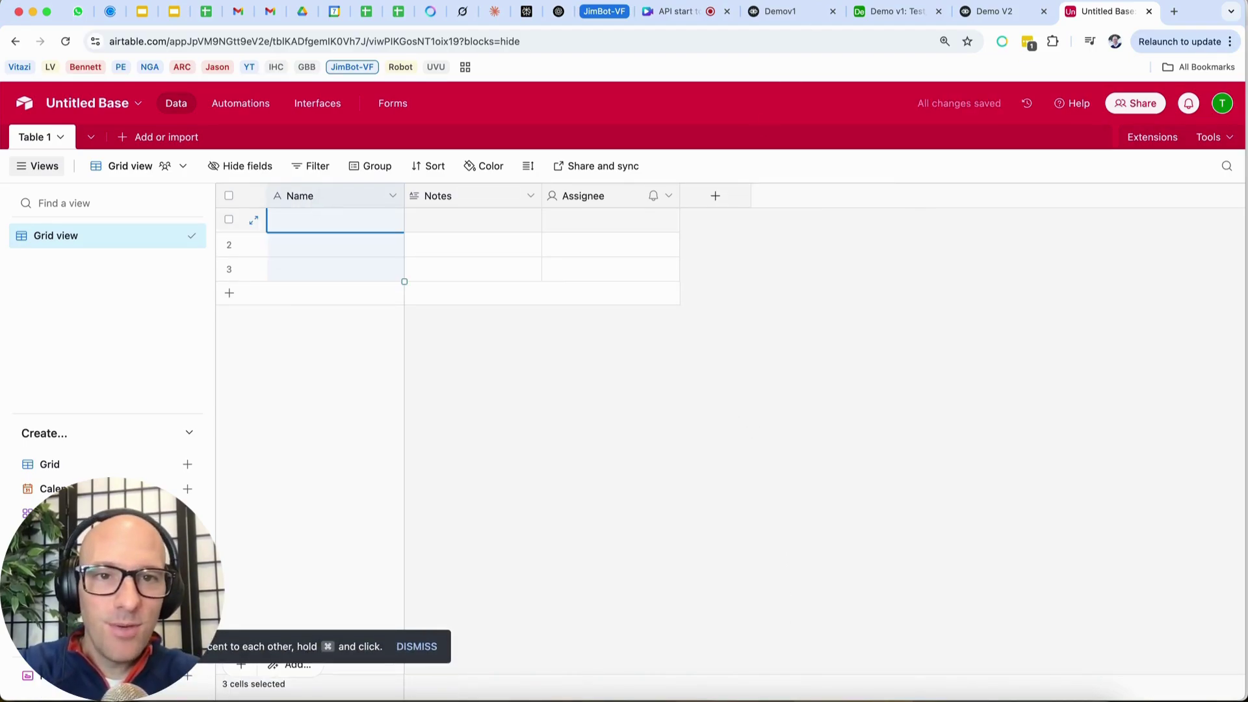
Inspect the name and type of the first field in the Demo v1 base's Test_Table2, leaving without saving.
left_click(769, 13)
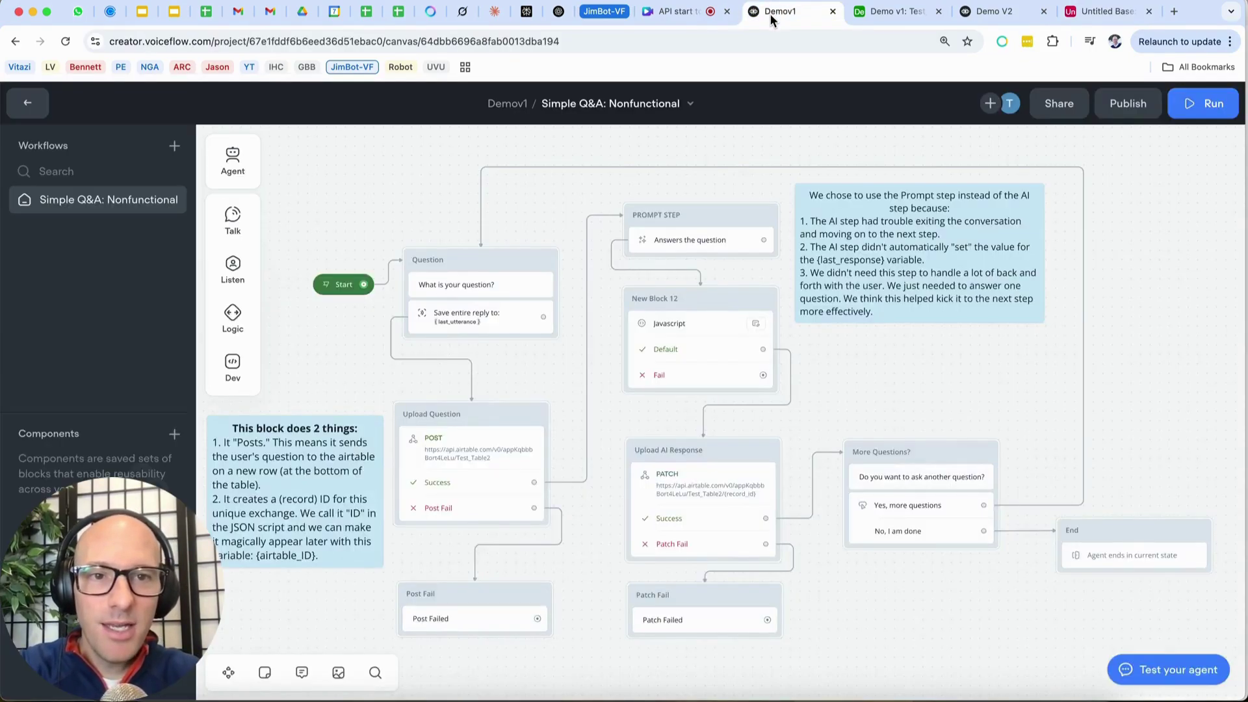
left_click(878, 16)
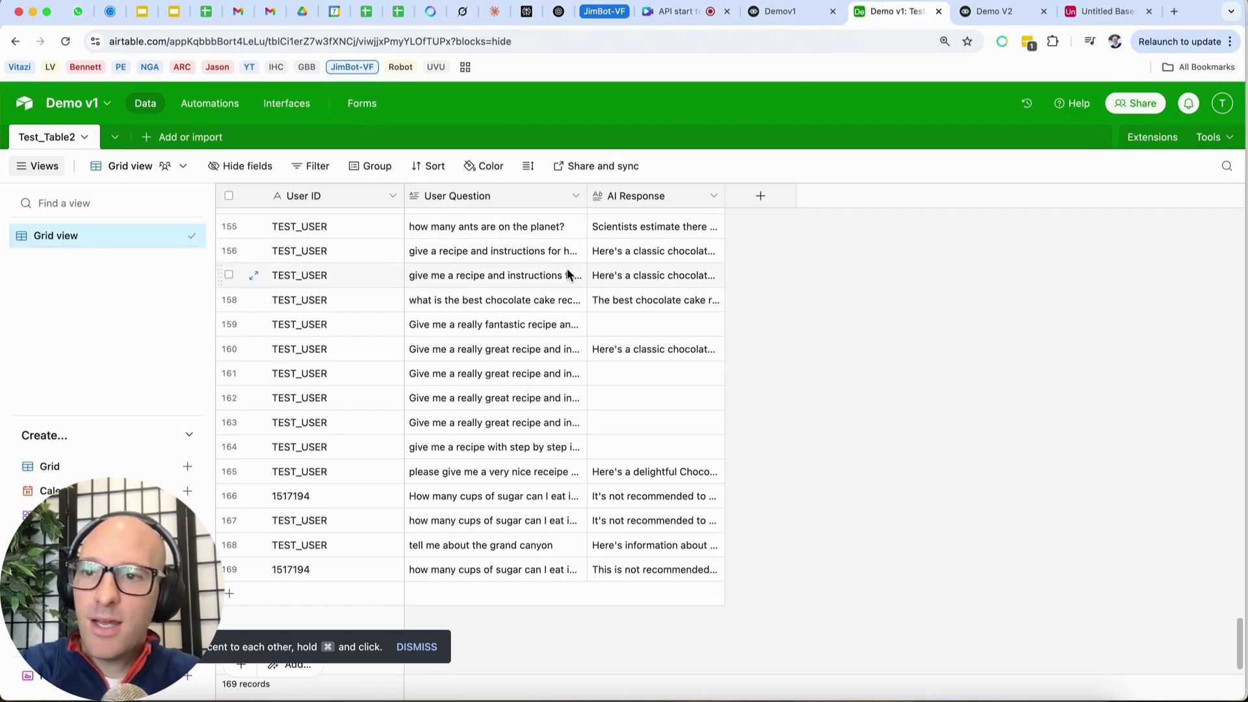
scroll(567, 274, "up", 1)
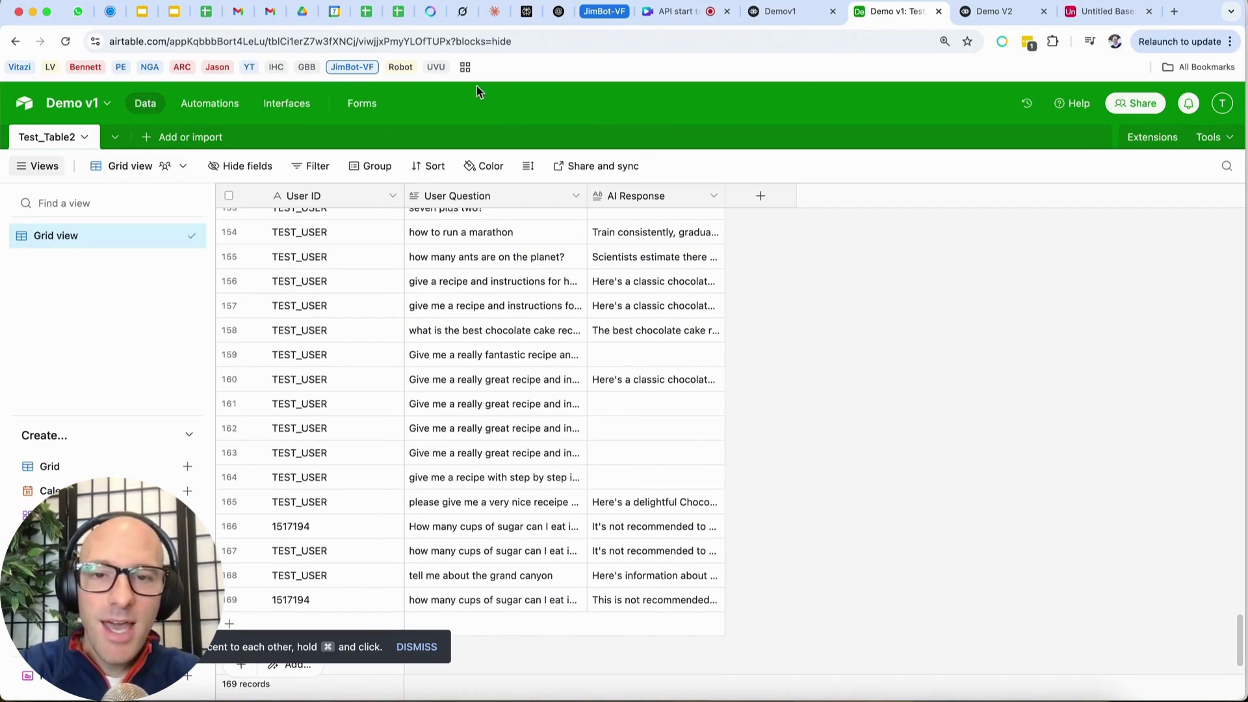
left_click(1096, 11)
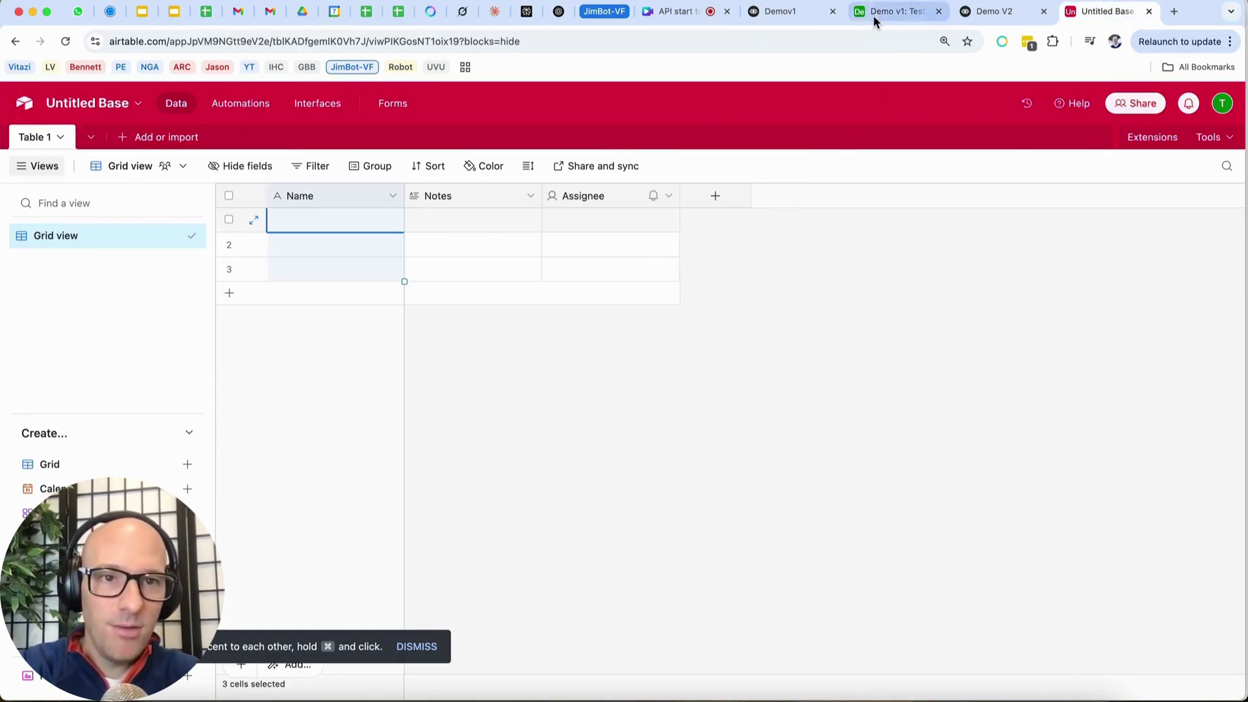
left_click(890, 13)
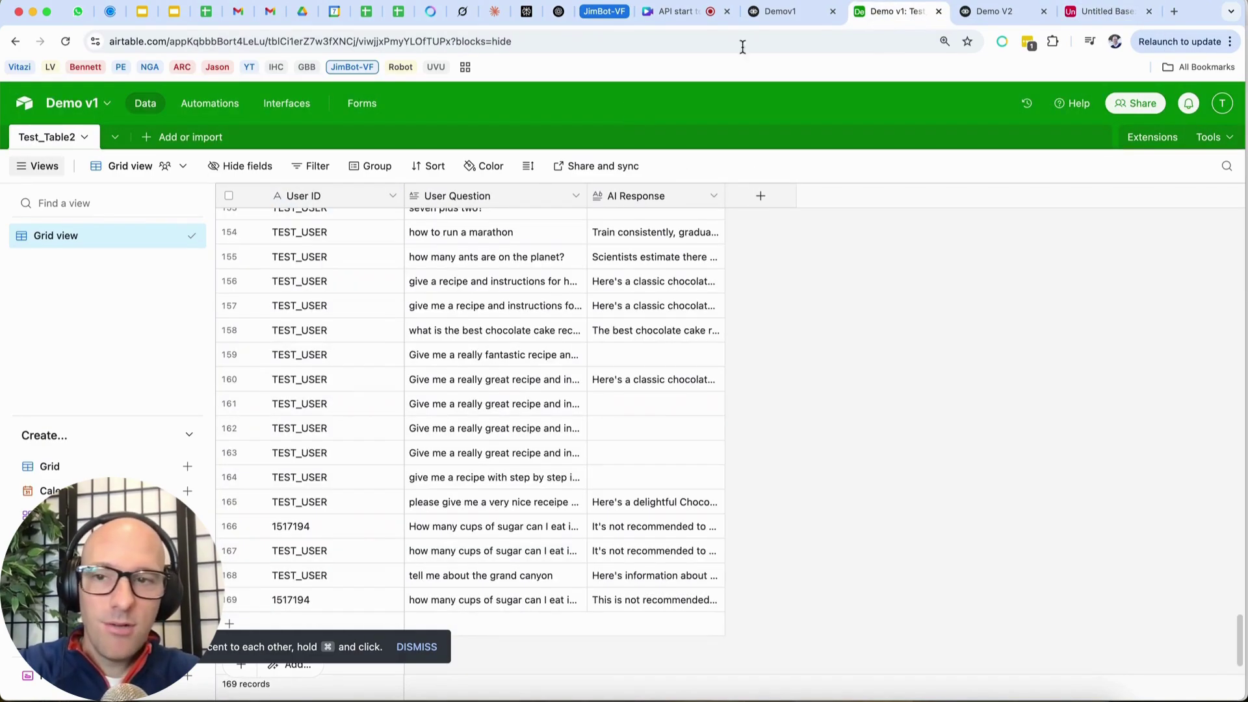
double_click(303, 193)
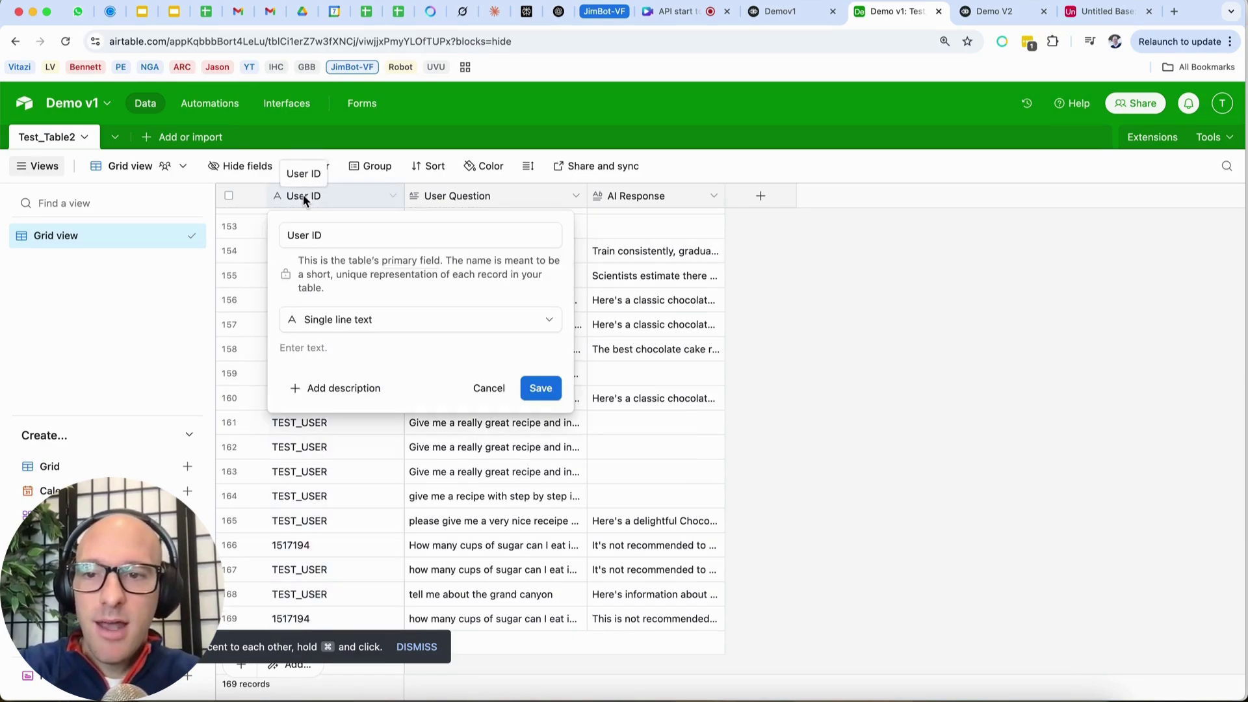
double_click(313, 234)
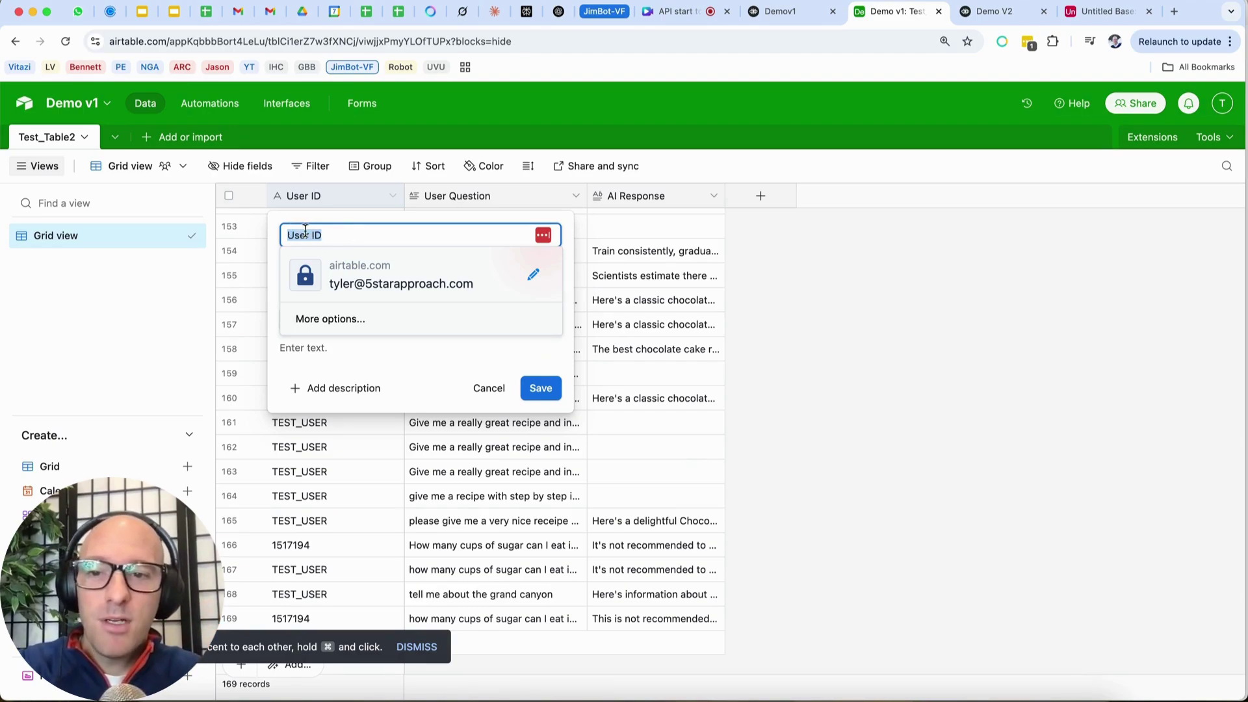
left_click(489, 388)
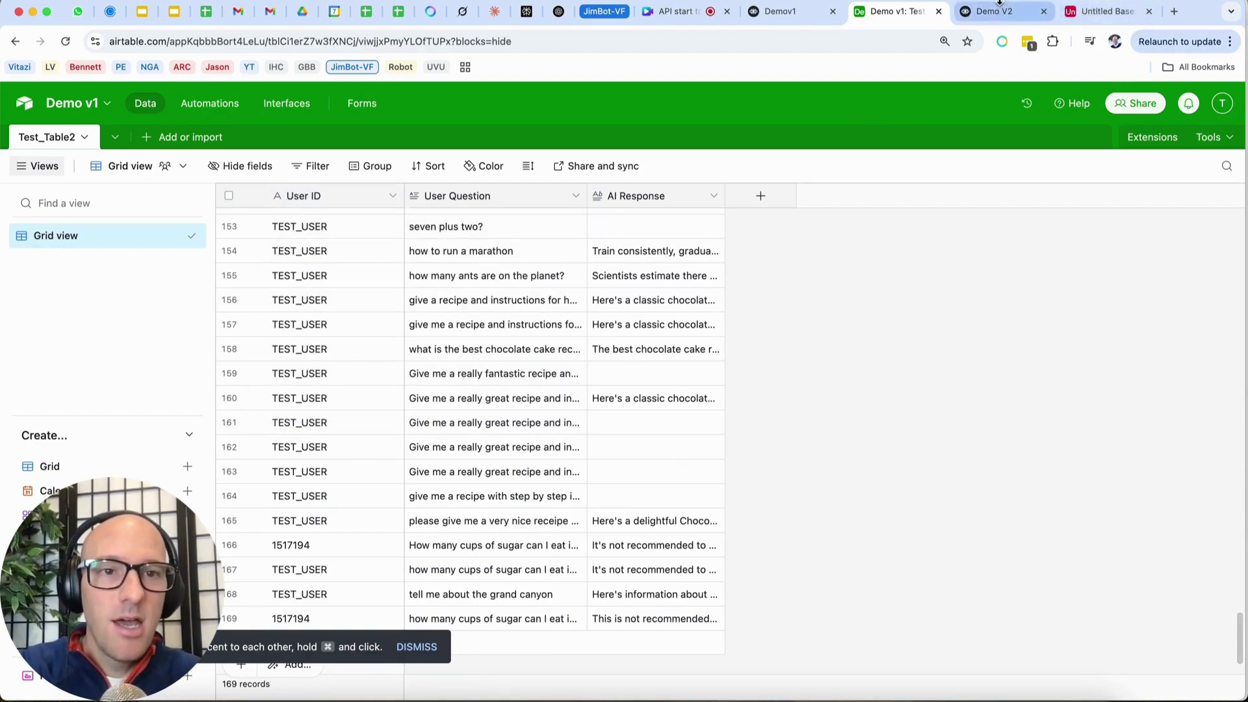
Rename the Name field in the new base's Table 1 to User ID.
left_click(1107, 12)
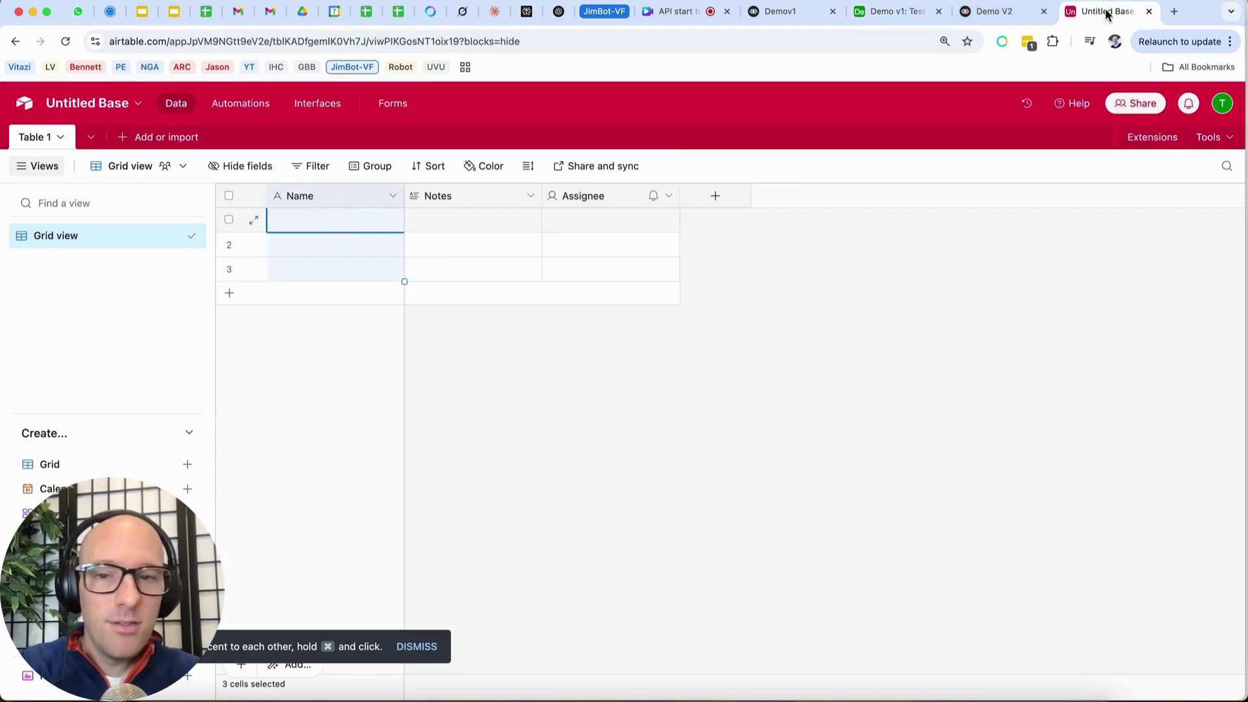
double_click(317, 197)
double_click(317, 235)
type("User ID")
left_click(539, 388)
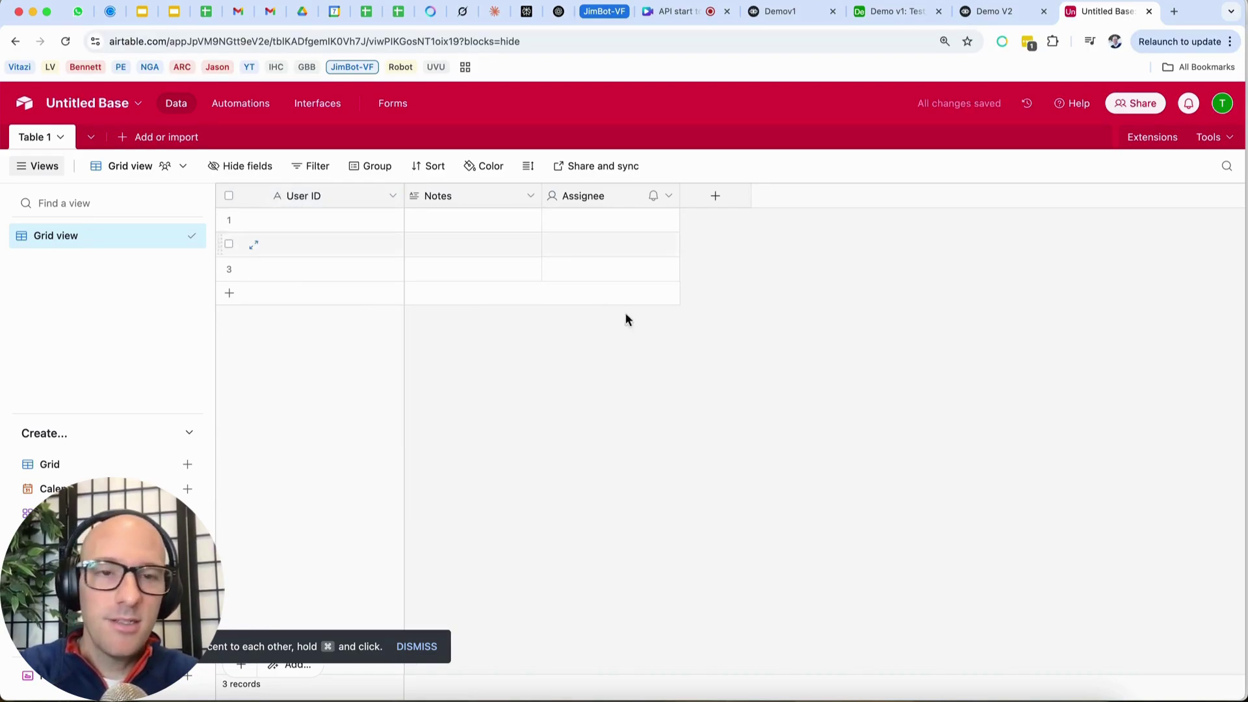
Switch to the Demo v1 base and copy the name of the User Question field in Test_Table2.
left_click(777, 11)
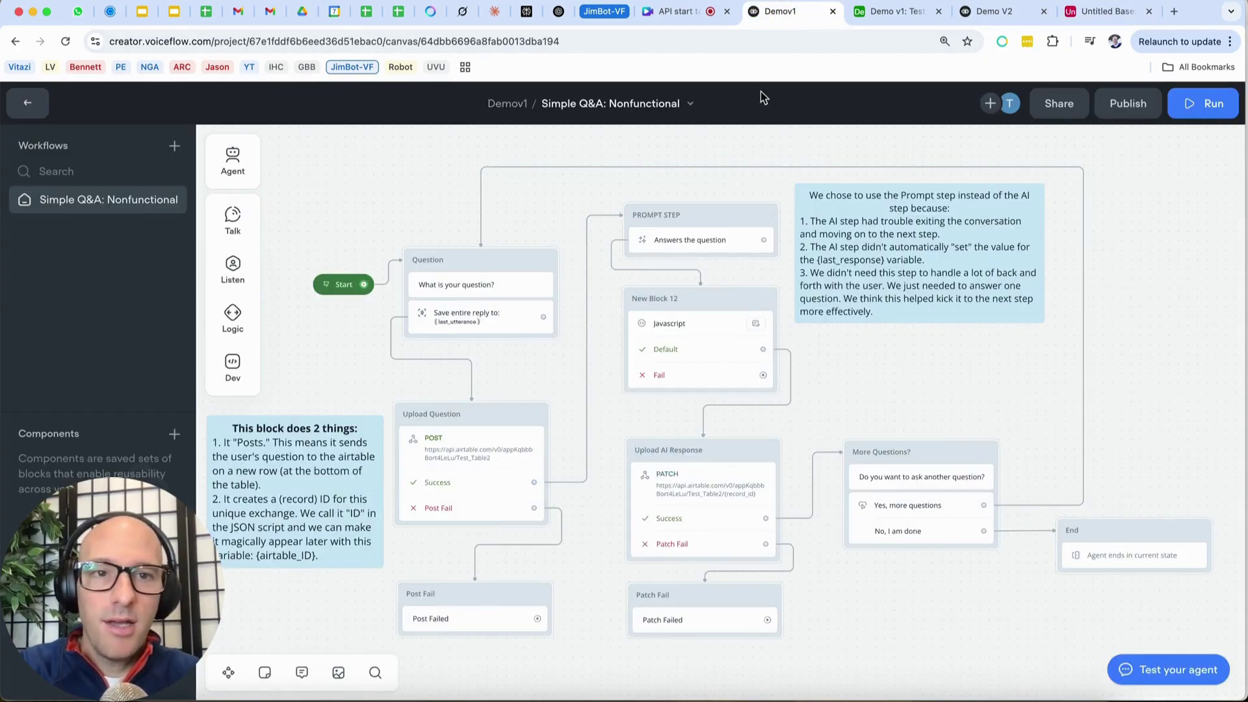
left_click(894, 11)
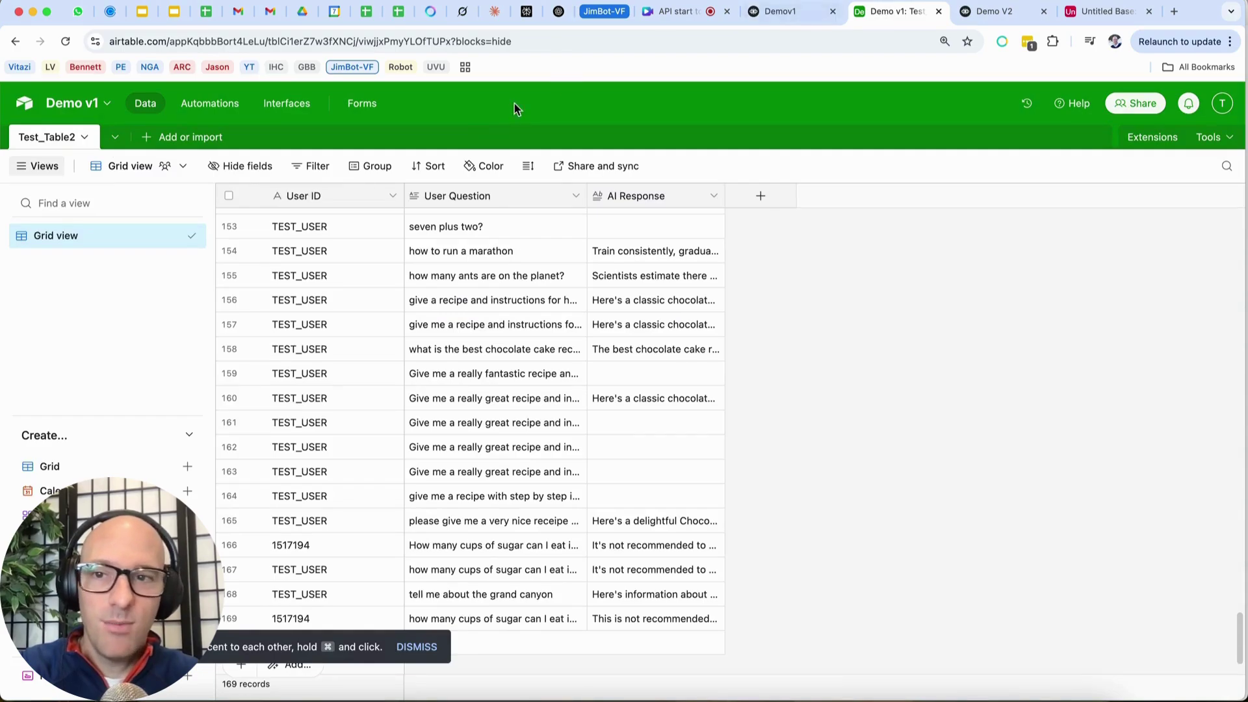
double_click(459, 197)
triple_click(465, 241)
key("super+c")
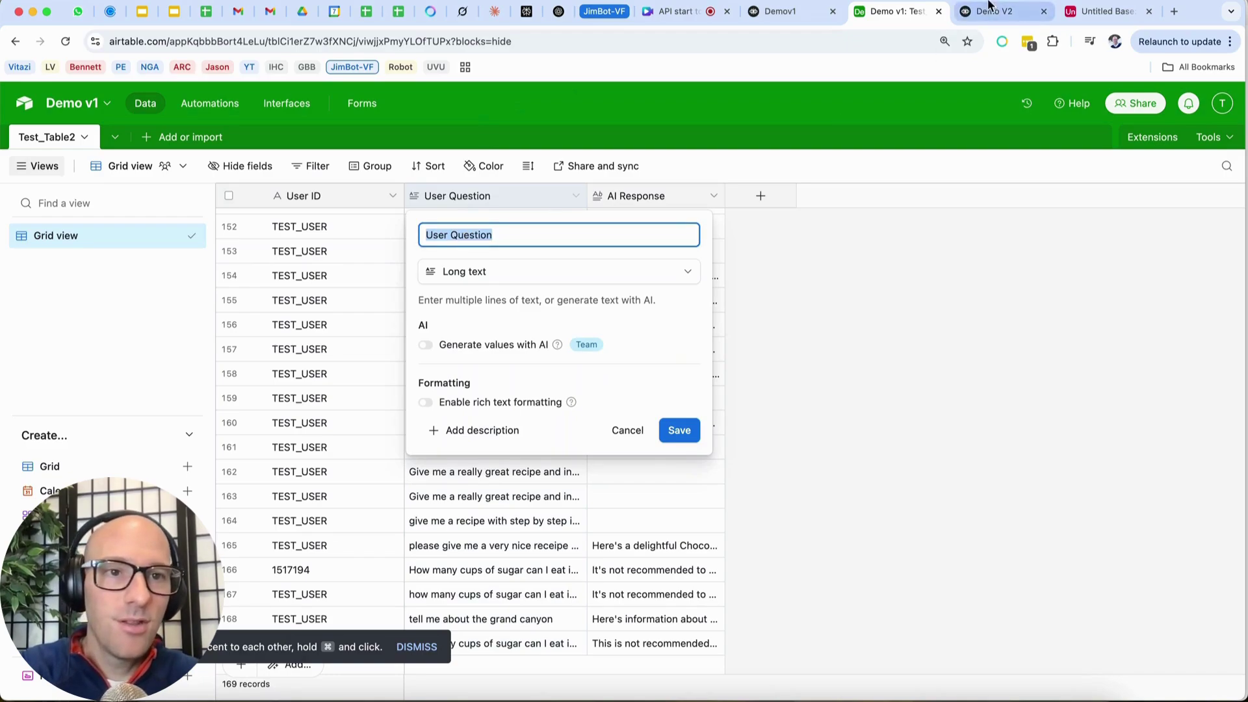
Return to the new untitled base and rename it Demo V2.
left_click(1096, 13)
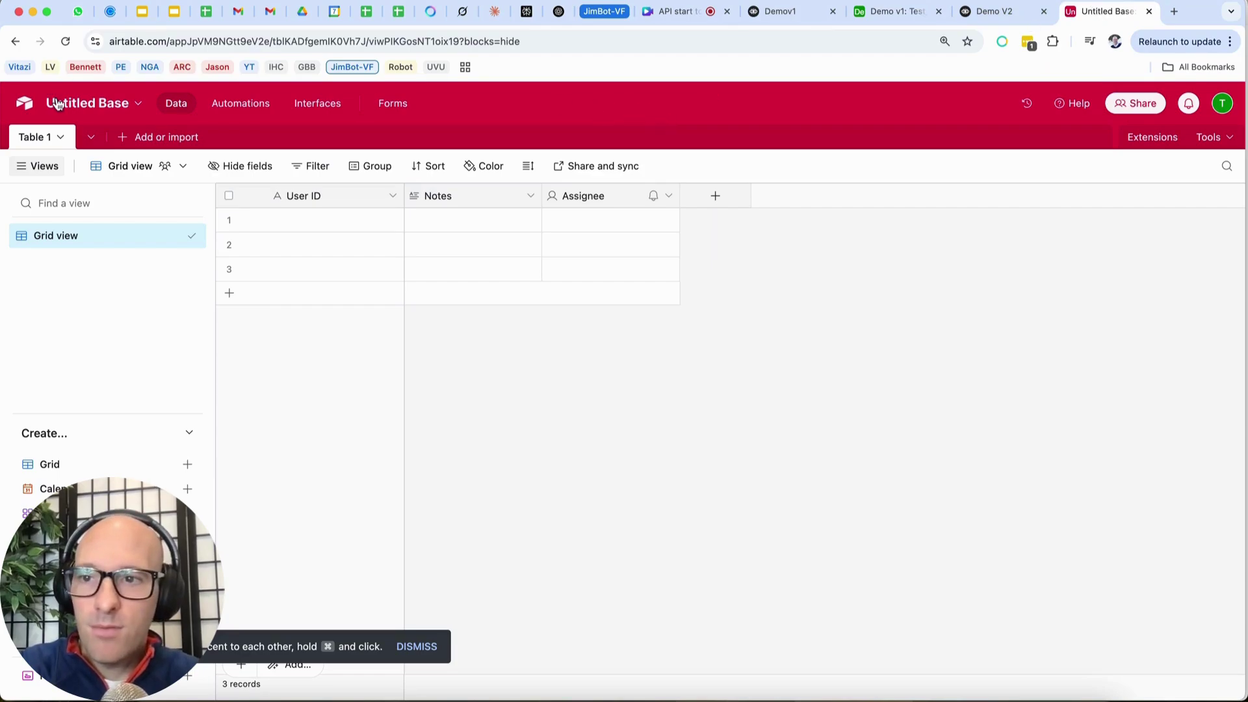
left_click(76, 104)
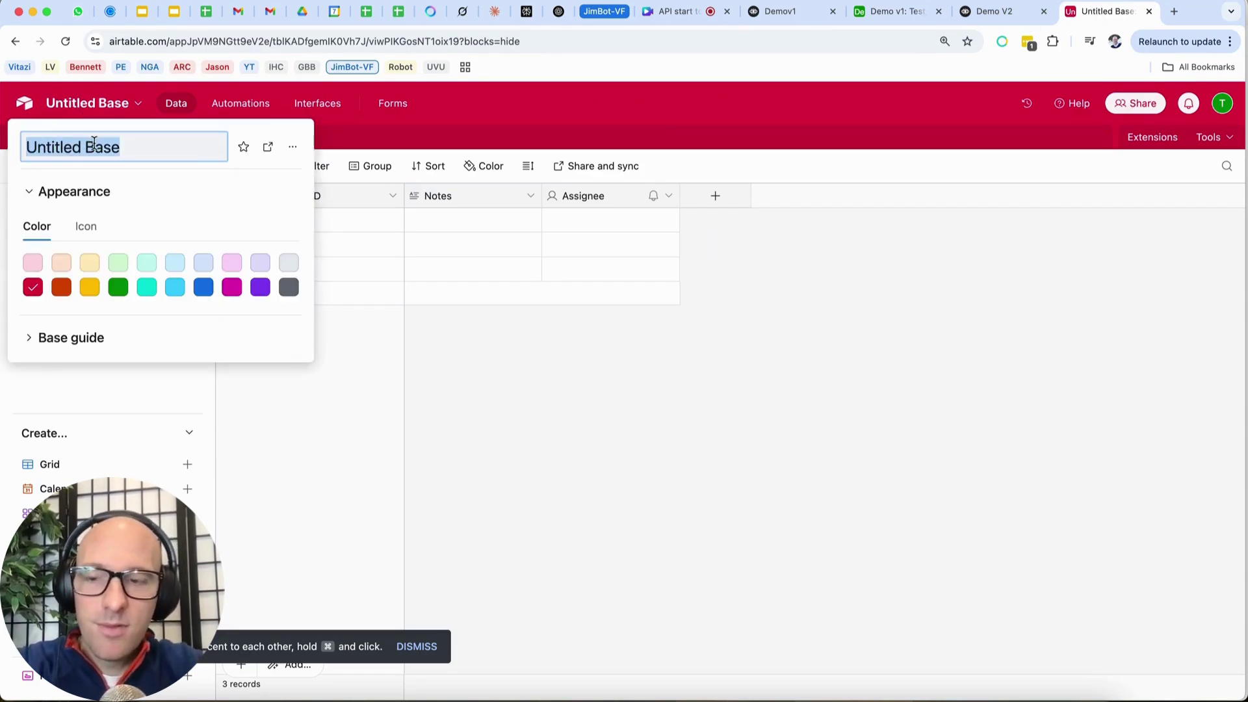
type("Demo v")
key("BackSpace")
type("V2")
key("Return")
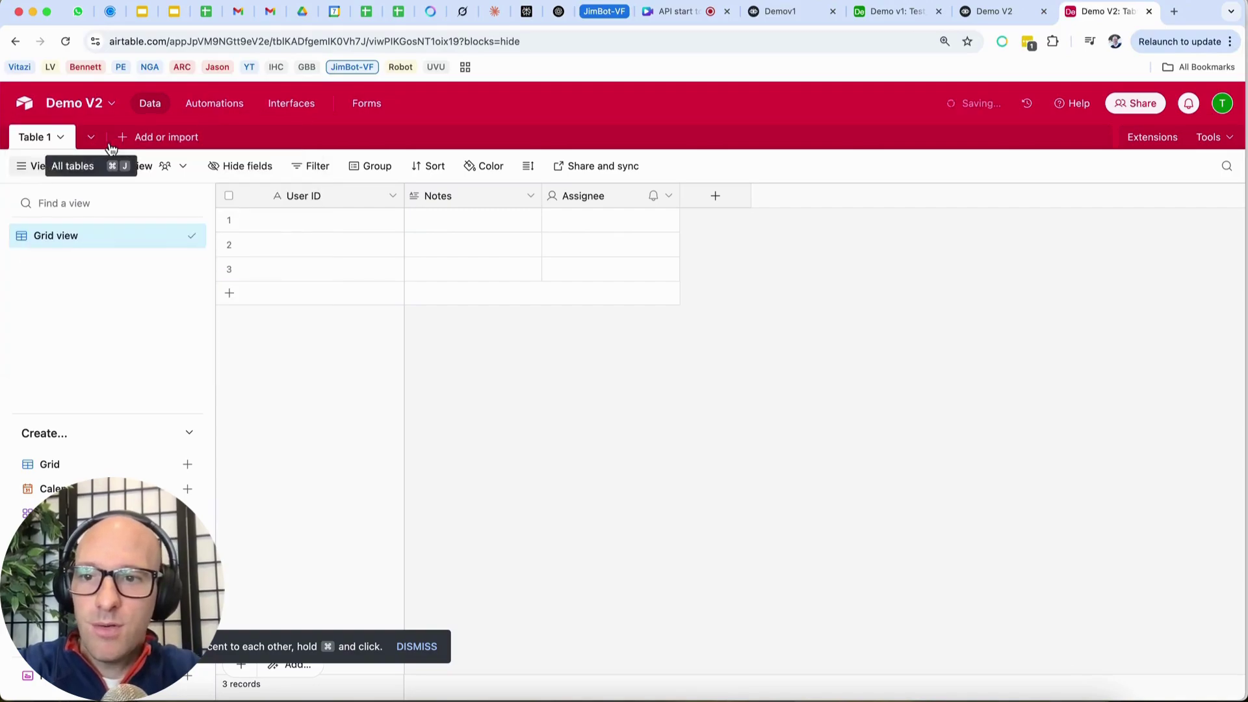
Rename the Notes field in Table 1 to User Question by pasting the copied name, and save the change.
double_click(441, 195)
double_click(455, 238)
key("super+v")
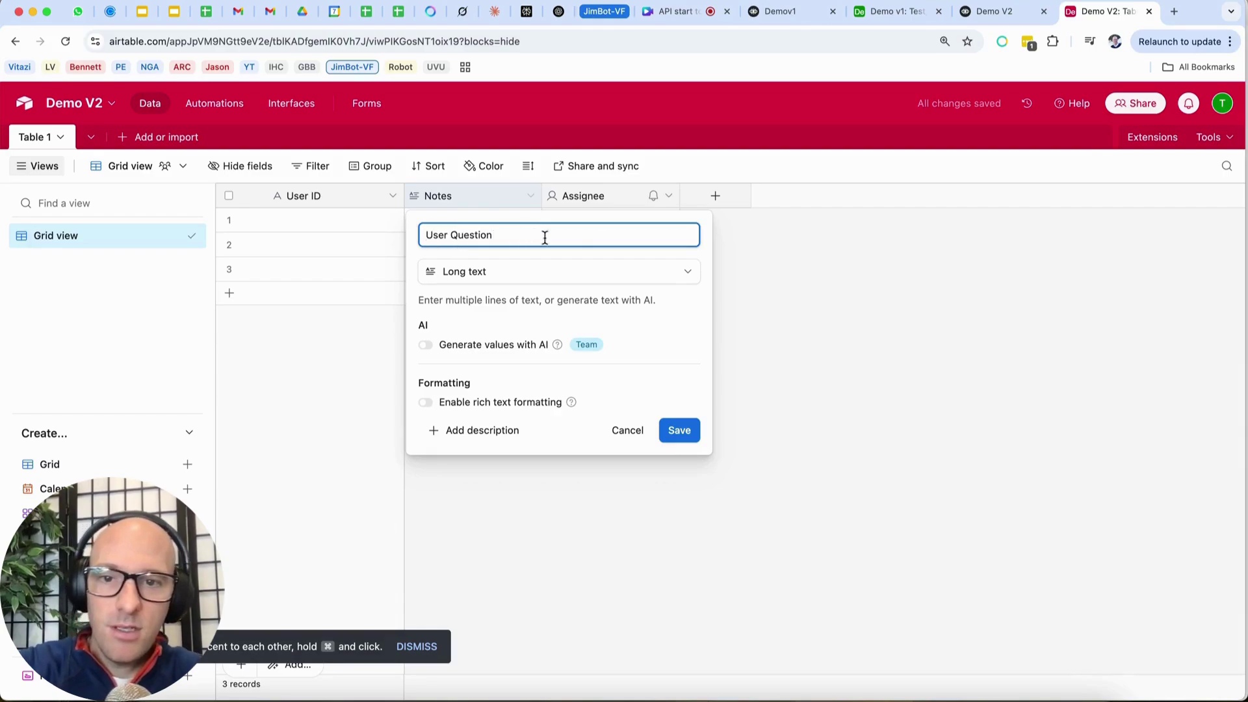
left_click(783, 271)
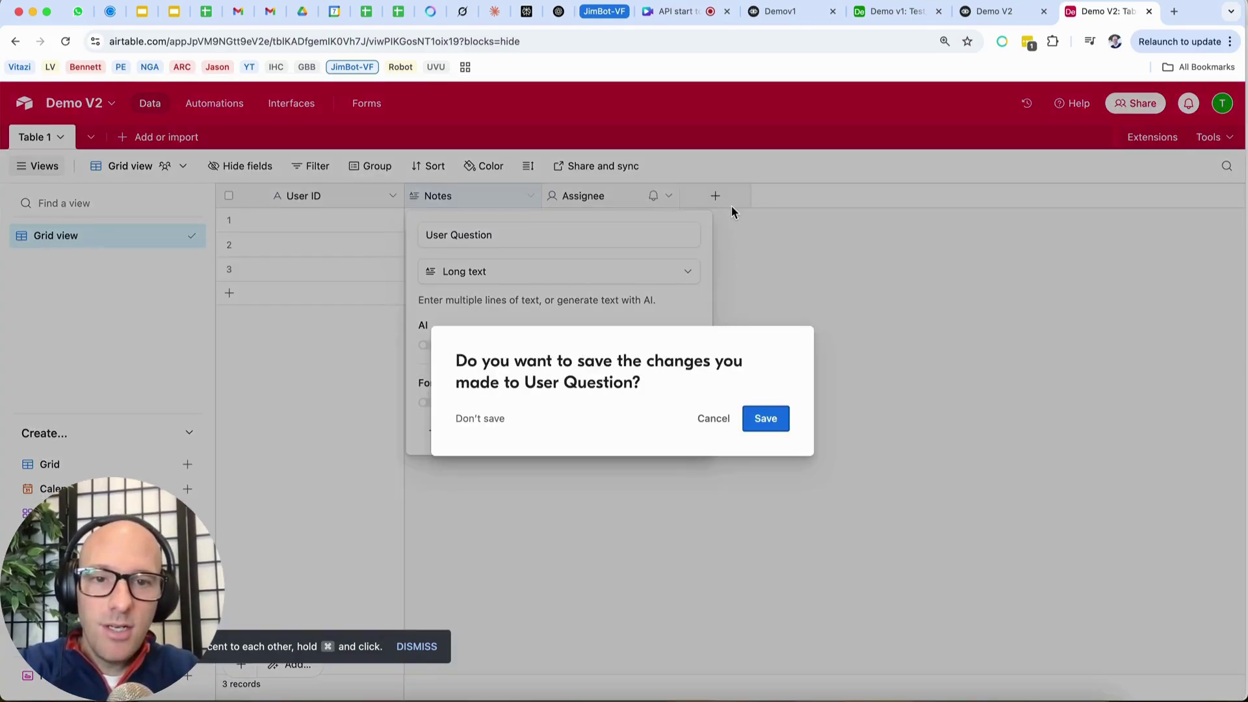
left_click(759, 418)
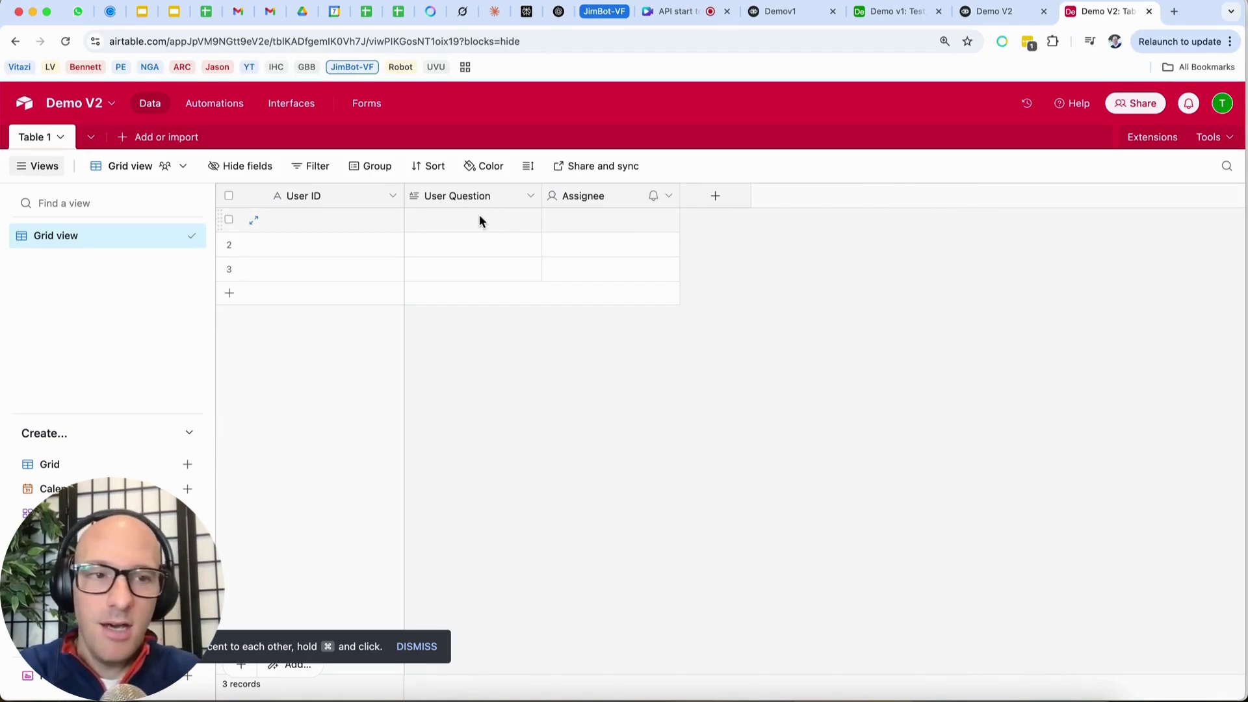
Change the Assignee field's type to Long text with rich text formatting enabled, and save it.
left_click(668, 196)
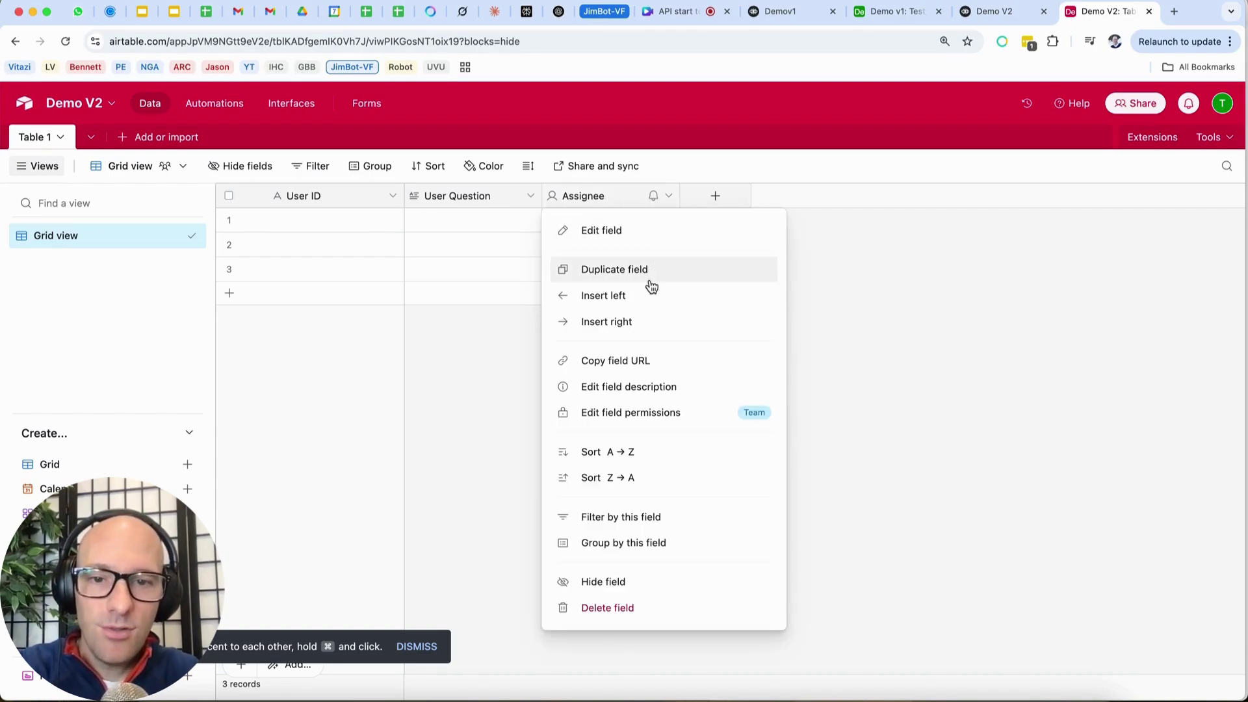
left_click(652, 234)
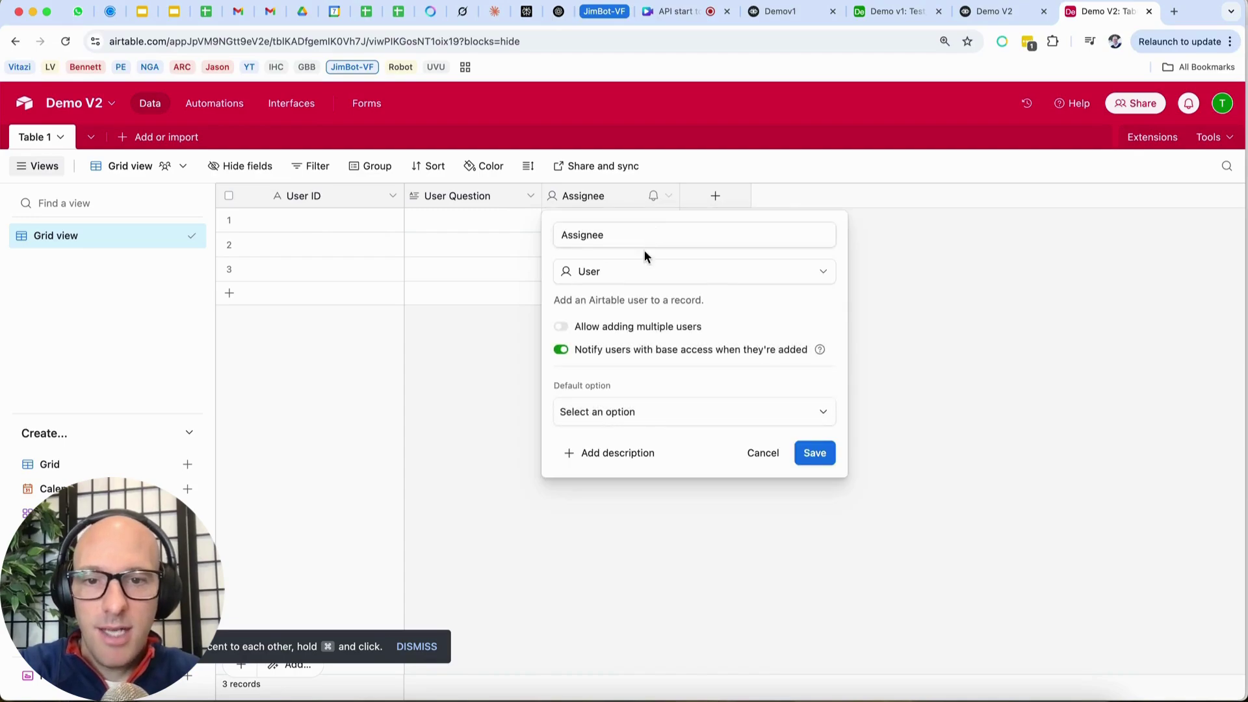
left_click(627, 274)
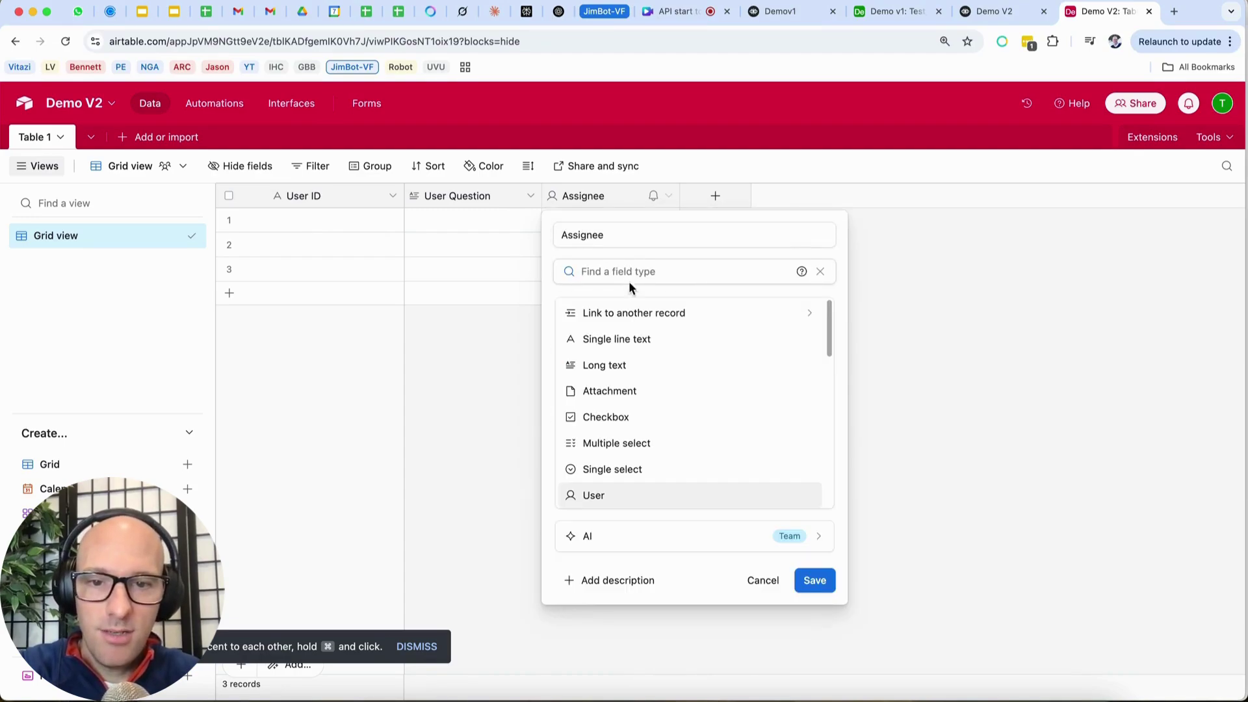
left_click(625, 364)
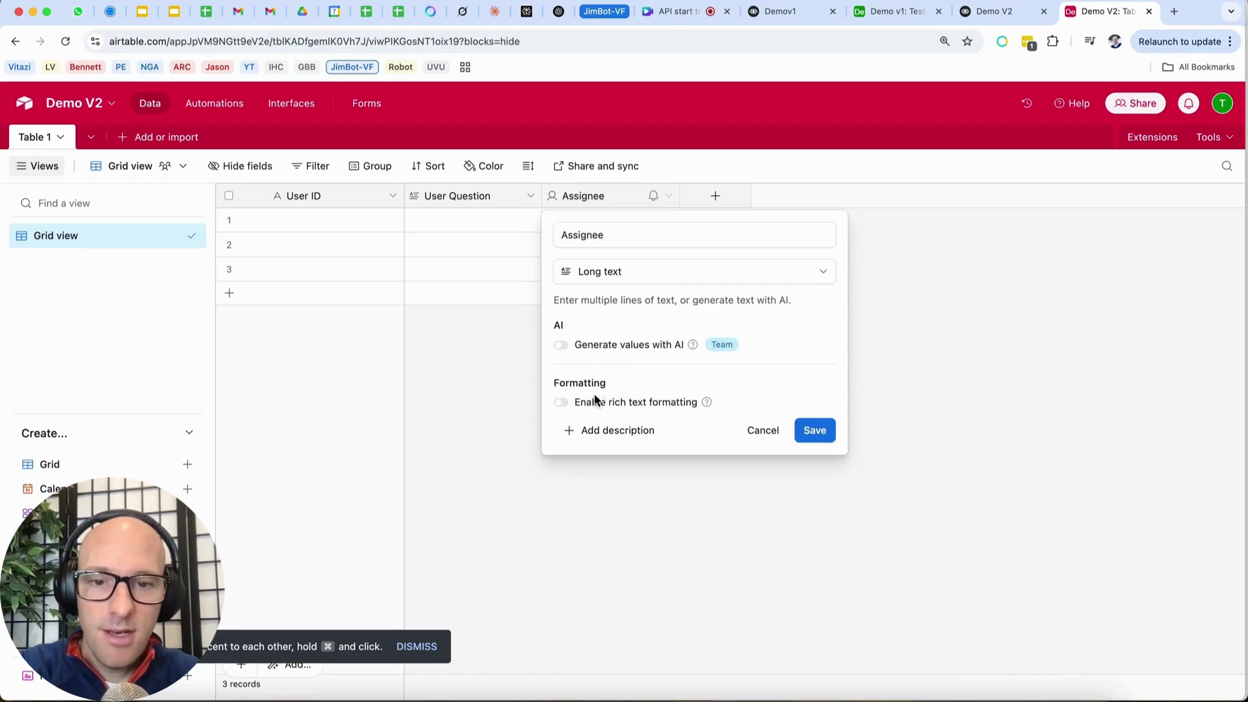
left_click(563, 403)
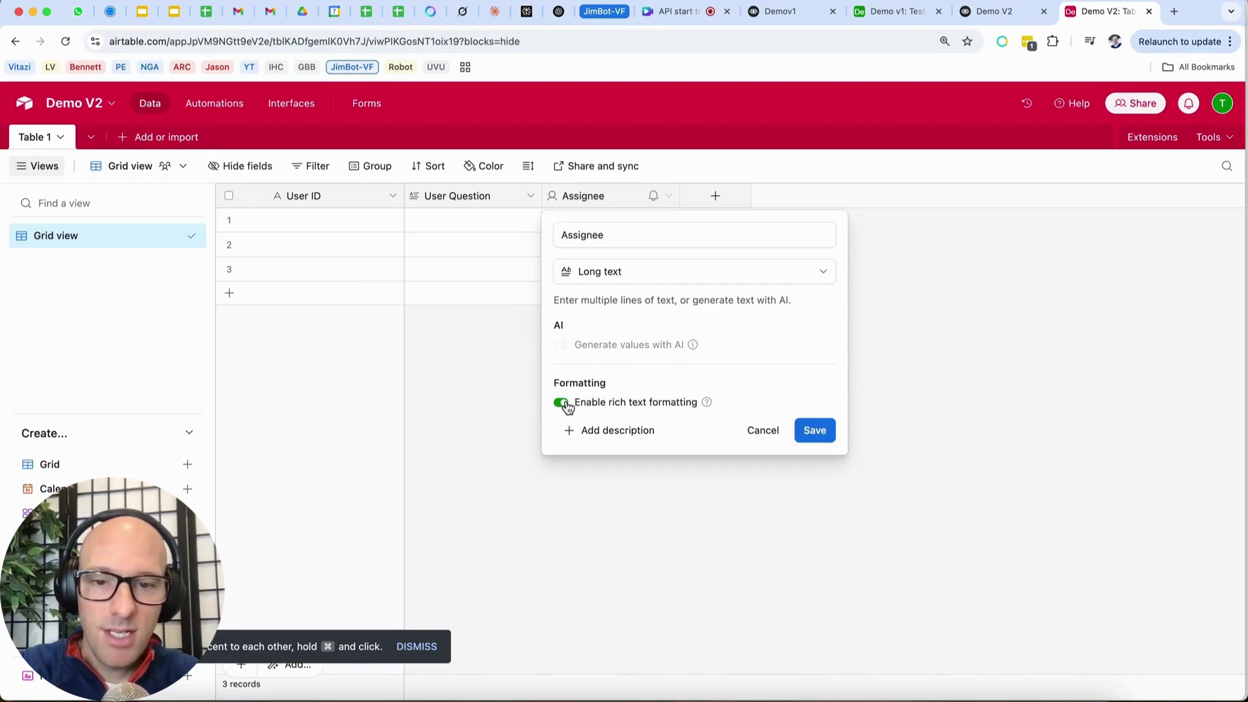
left_click(815, 430)
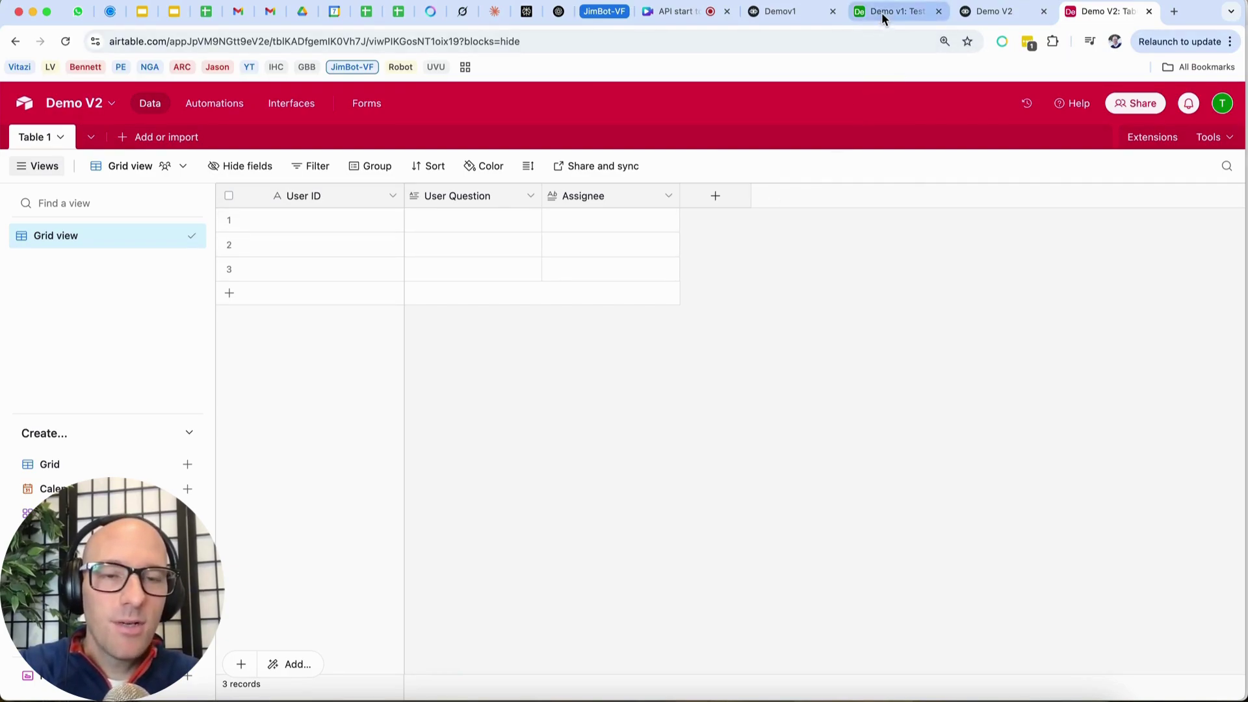
Check the POST request URL of the Upload Question block in the Demov1 Voiceflow project, returning to the Demo V2 Airtable base.
left_click(806, 11)
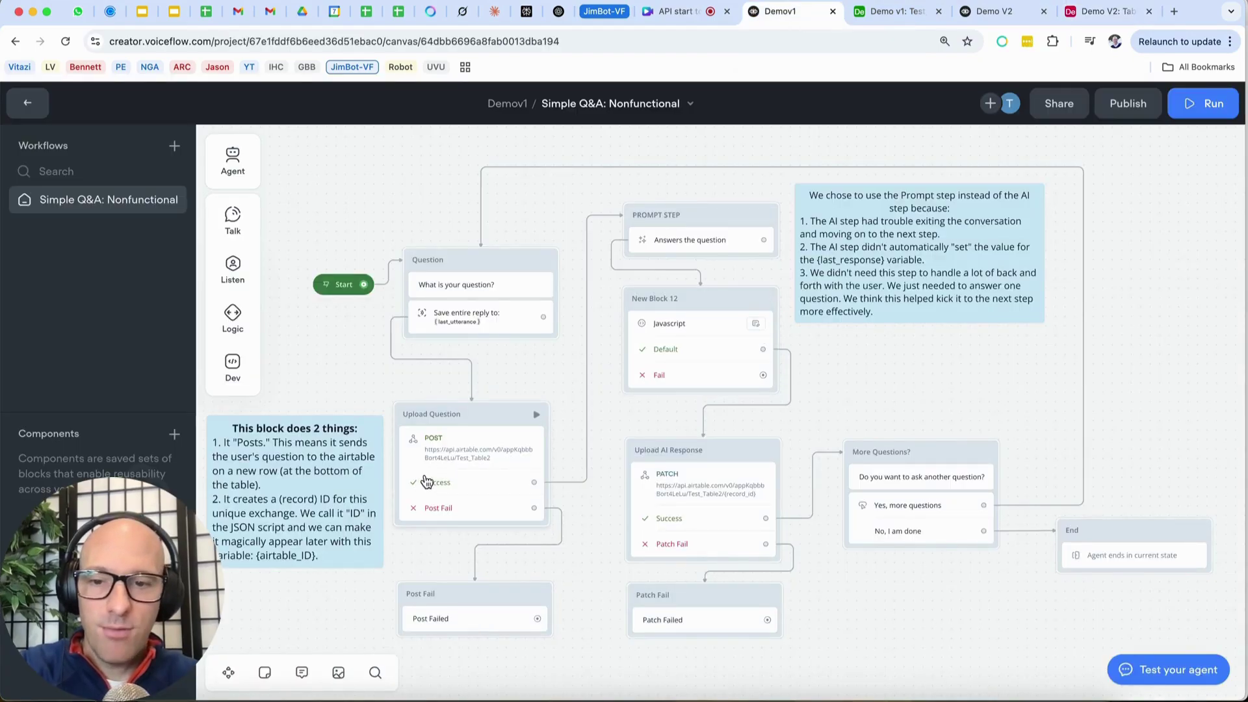
left_click(450, 462)
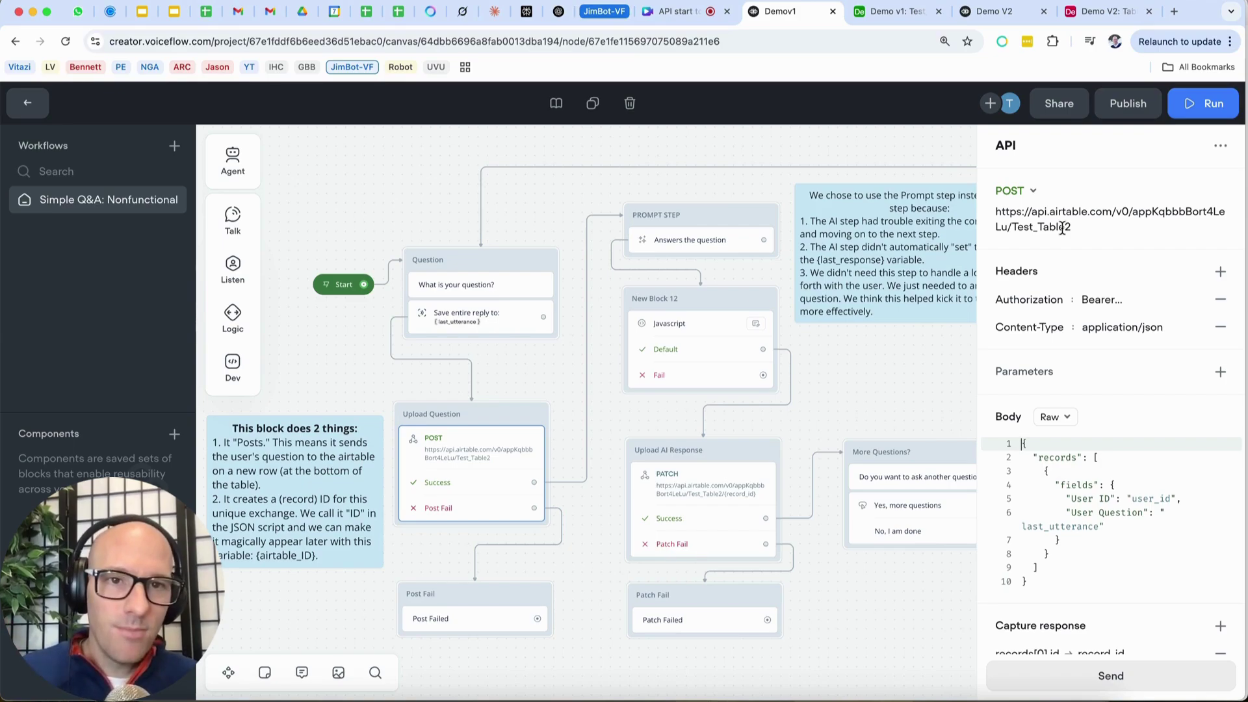
left_click(1087, 9)
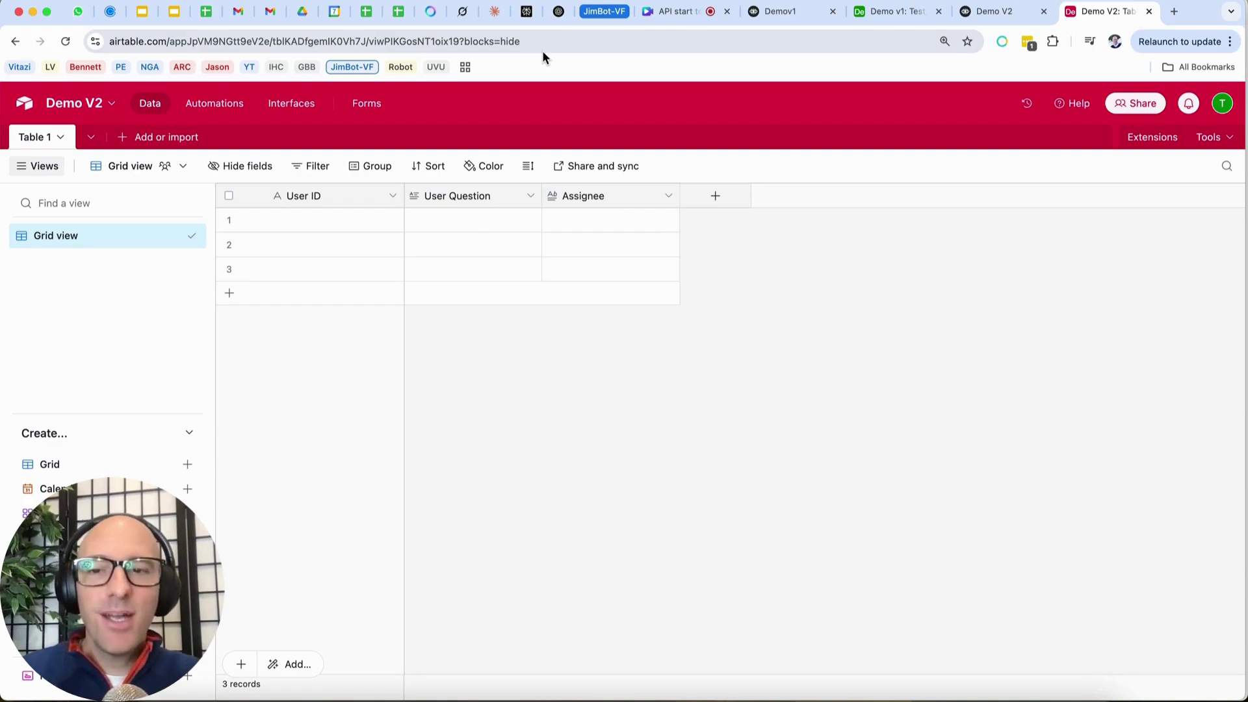
Open the API documentation for the Demo V2 base from Airtable's help resources and go to its Authentication section.
left_click(1074, 107)
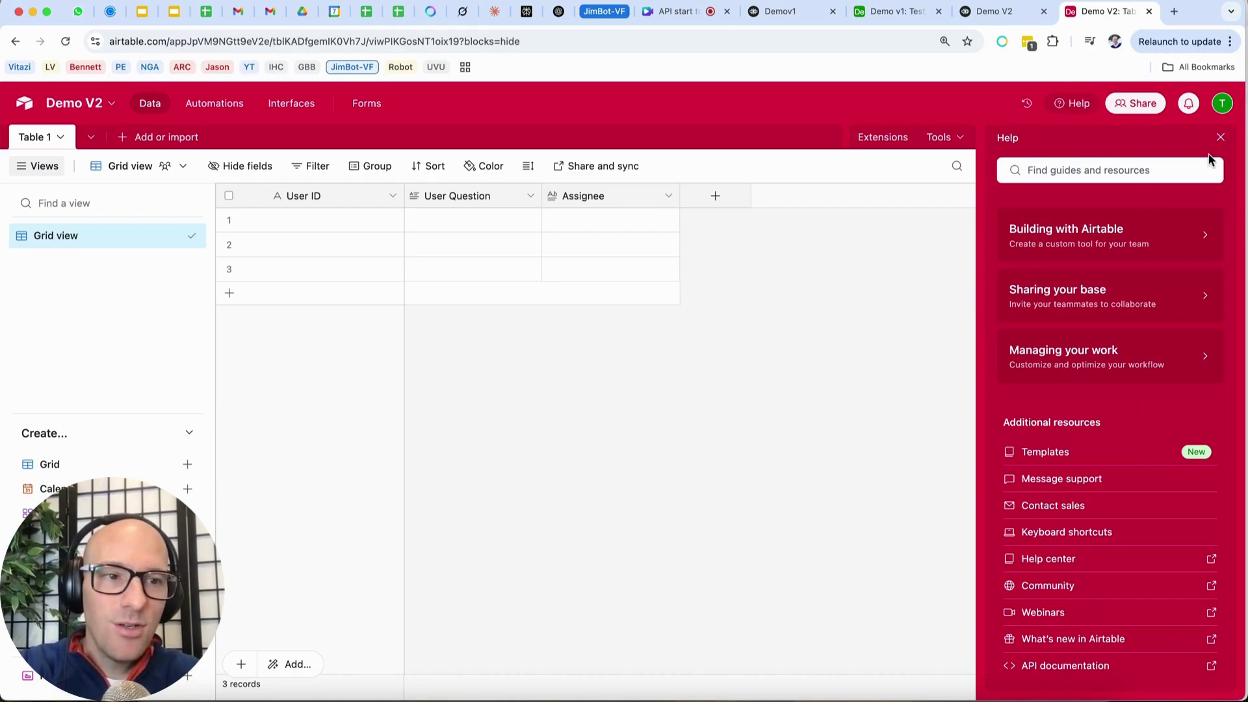
left_click(1220, 137)
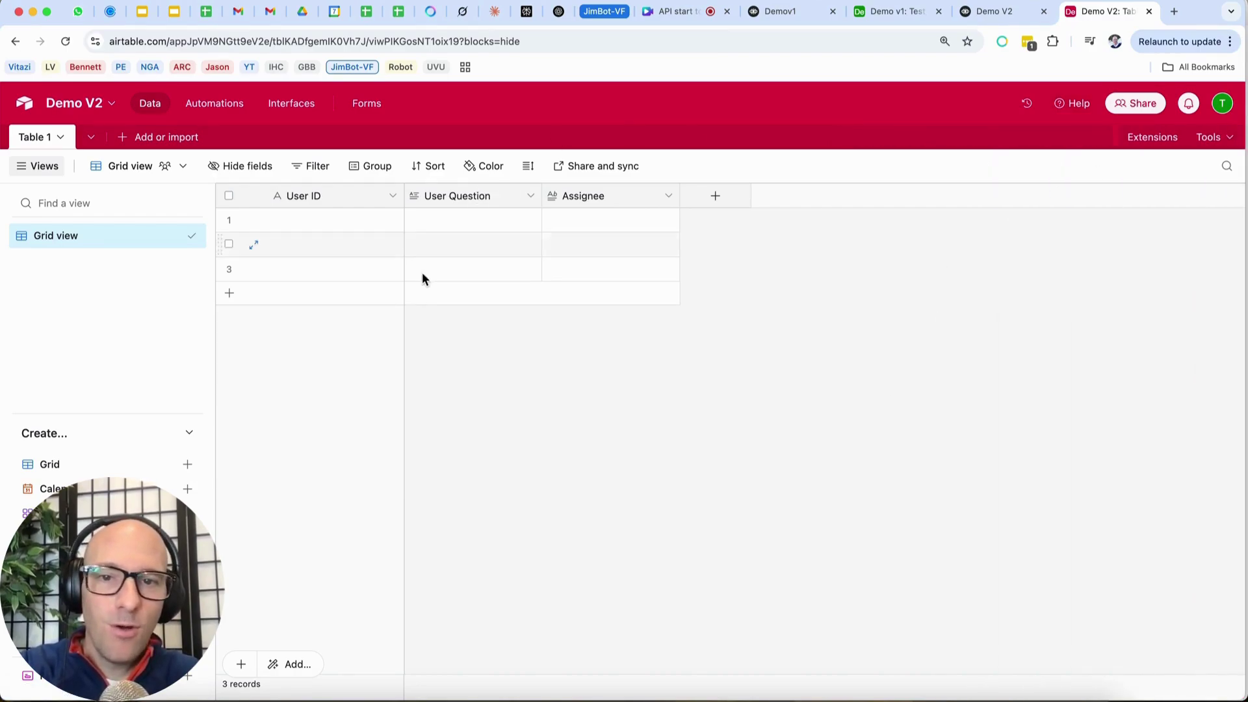
left_click(1071, 104)
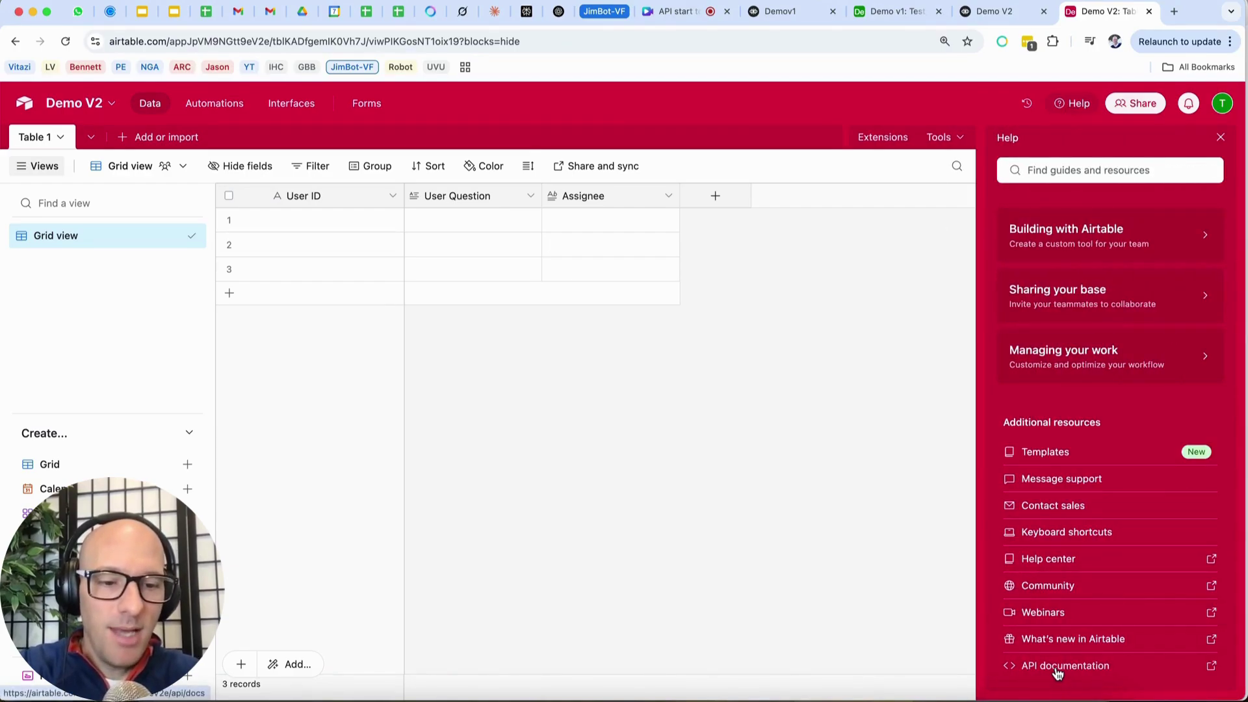
left_click(1058, 669)
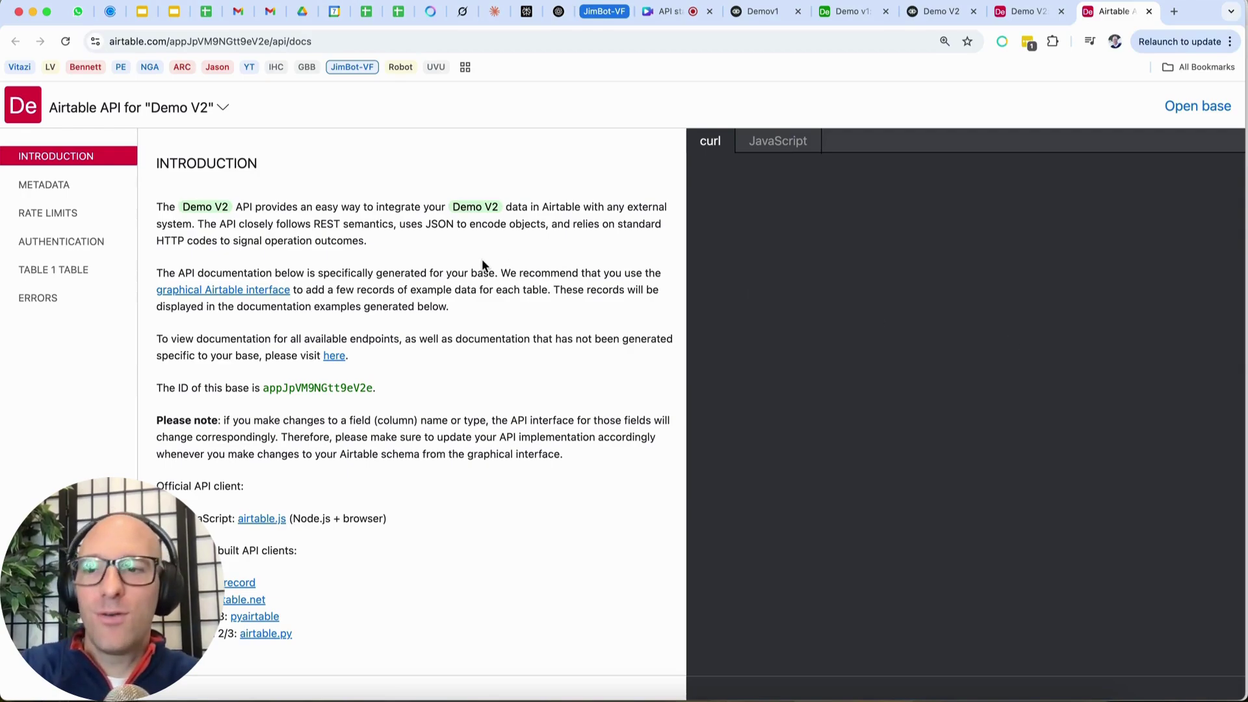
left_click(61, 248)
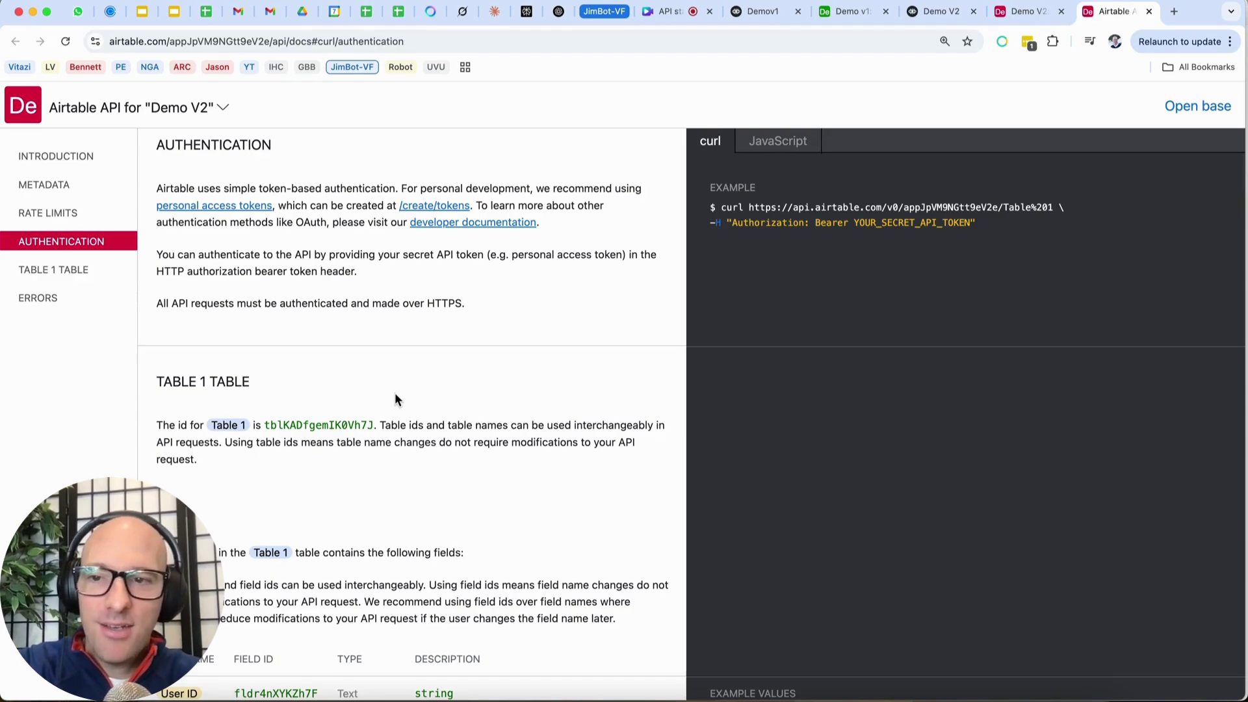
Examine the endpoint URL in the curl authentication example, highlighting the full address and the %20 in its table name.
left_click_drag(722, 206, 743, 207)
left_click(748, 207)
left_click_drag(747, 207, 1053, 202)
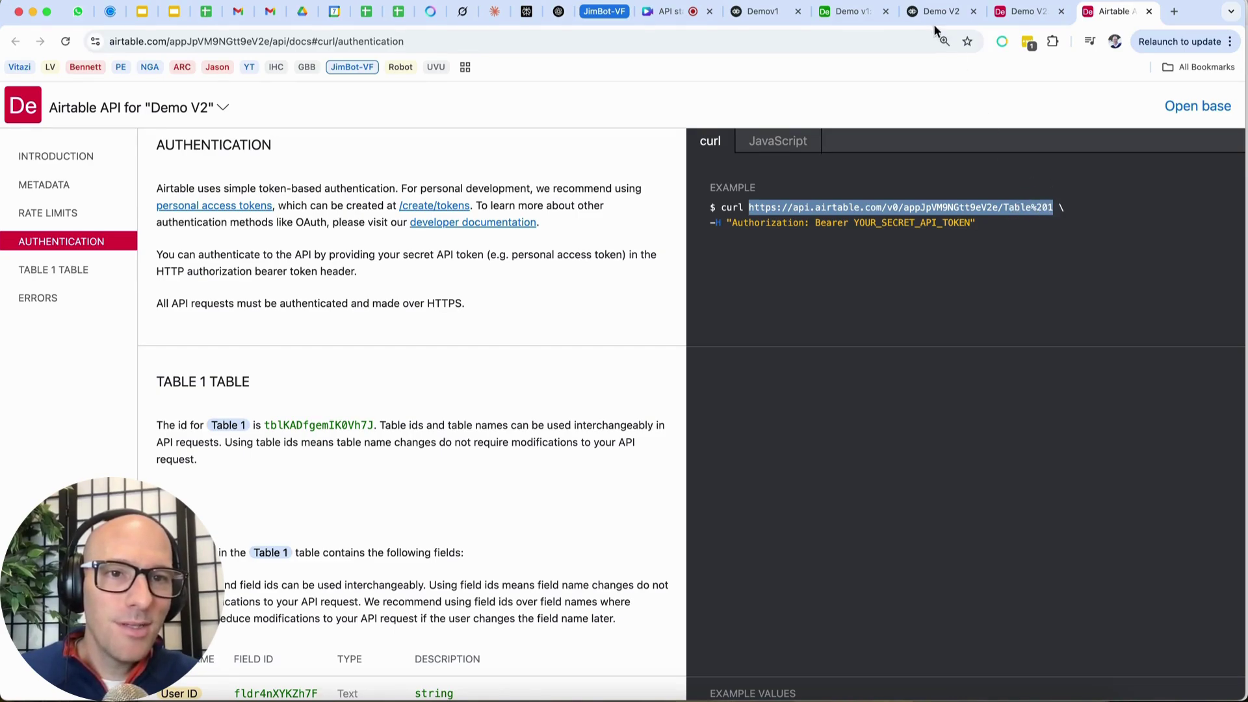
left_click(1001, 16)
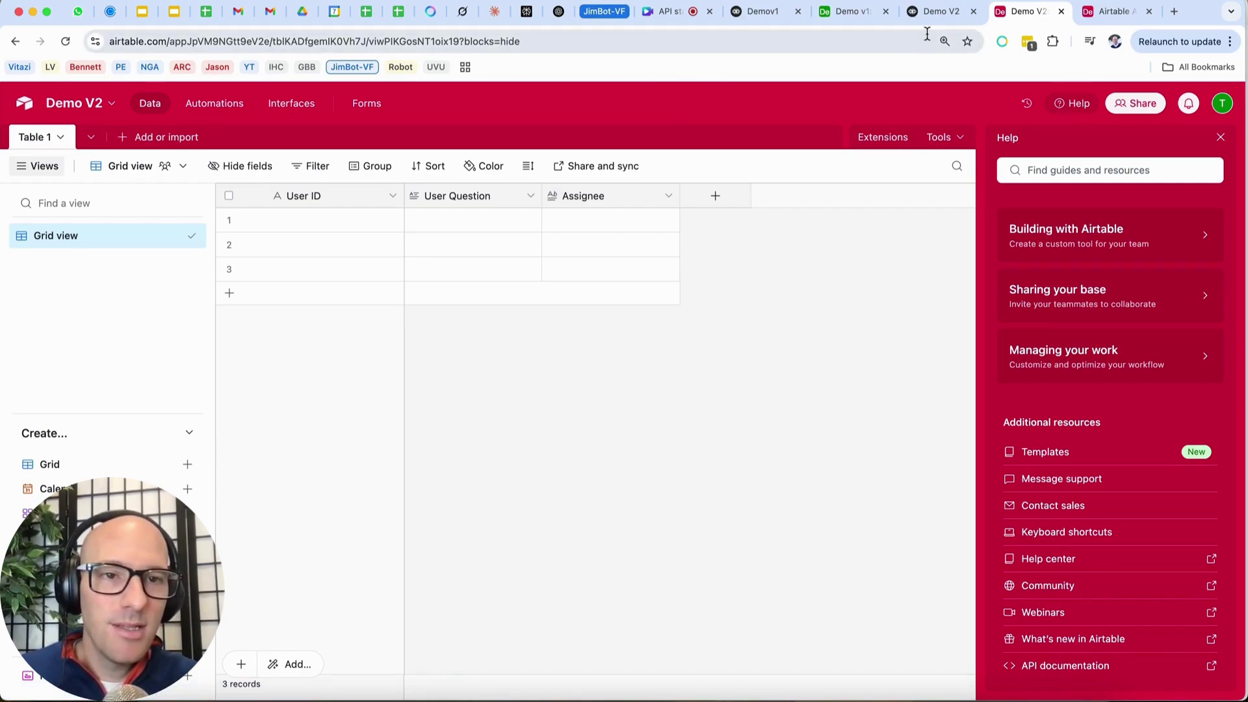
left_click(1104, 12)
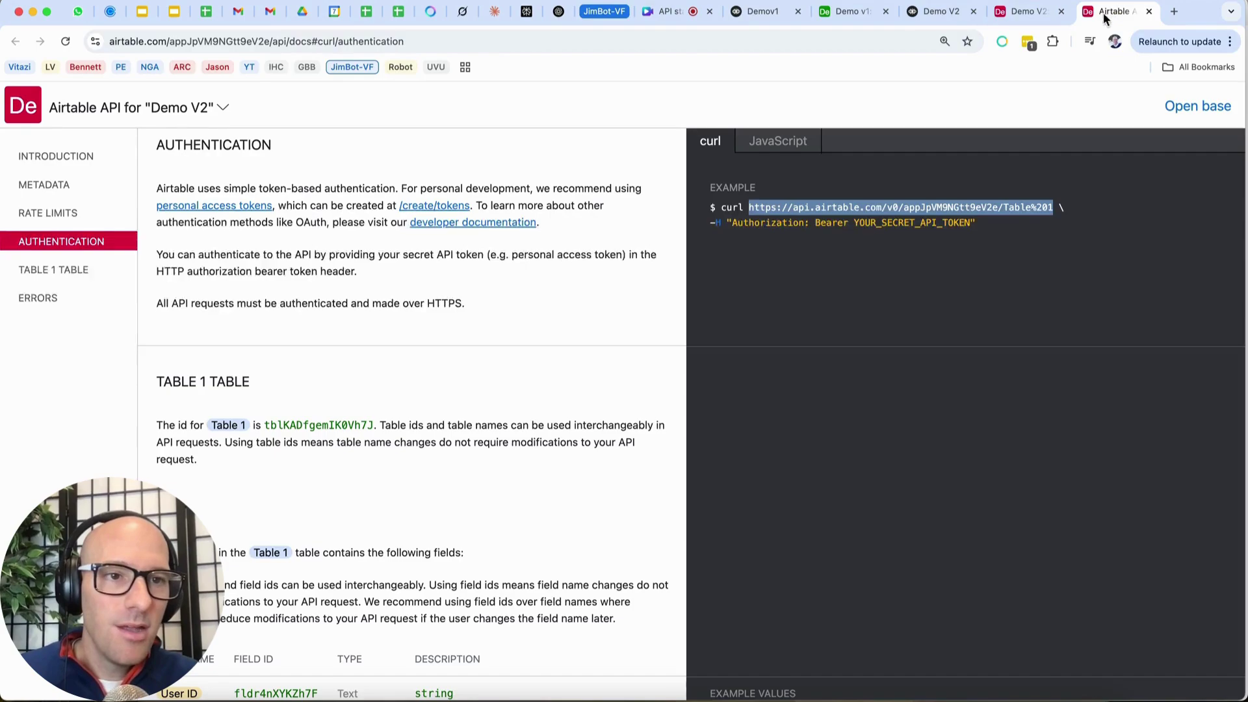
left_click(1032, 207)
left_click_drag(1032, 207, 1045, 207)
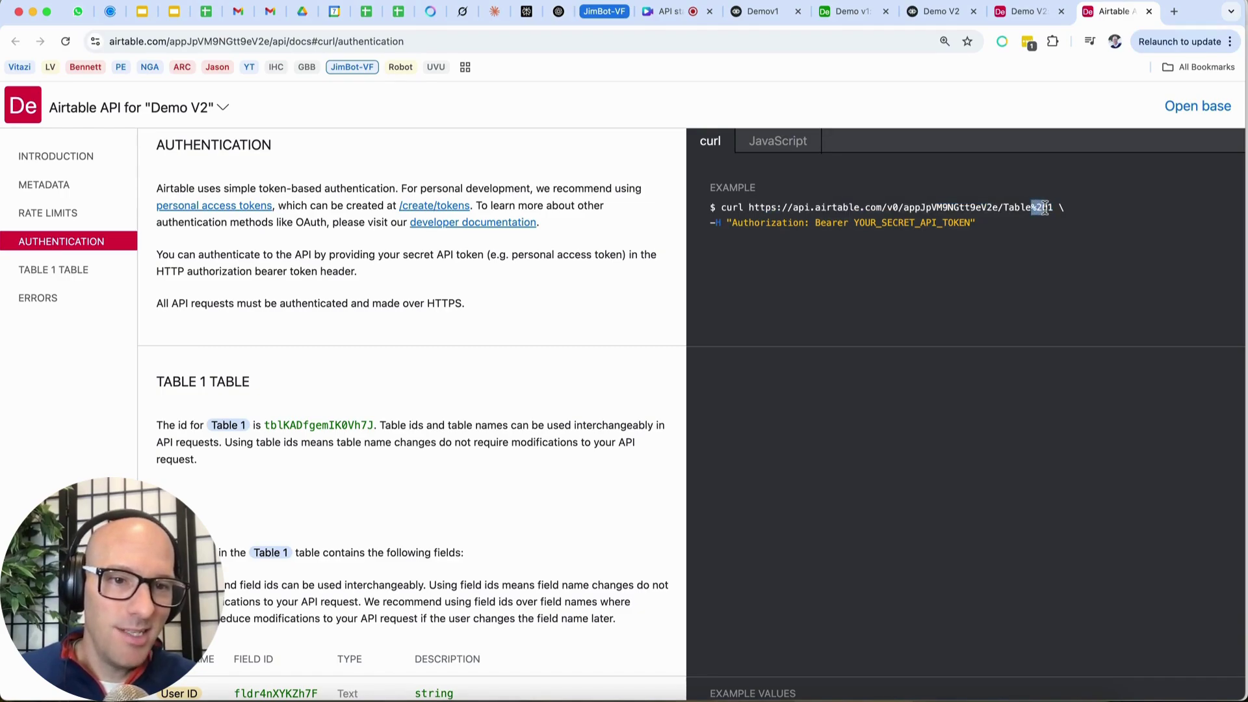
Rename Table 1 of the Demo V2 Airtable base to Demo_V2_Table and save it.
left_click(1025, 11)
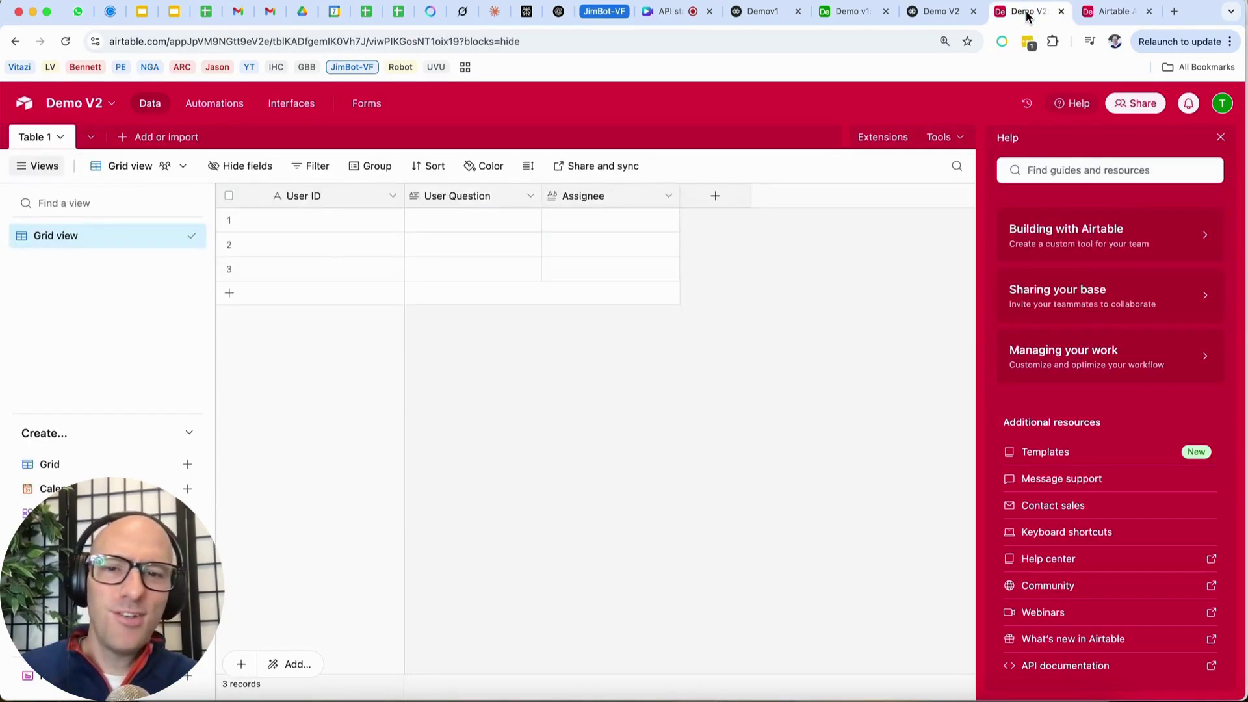
left_click(34, 143)
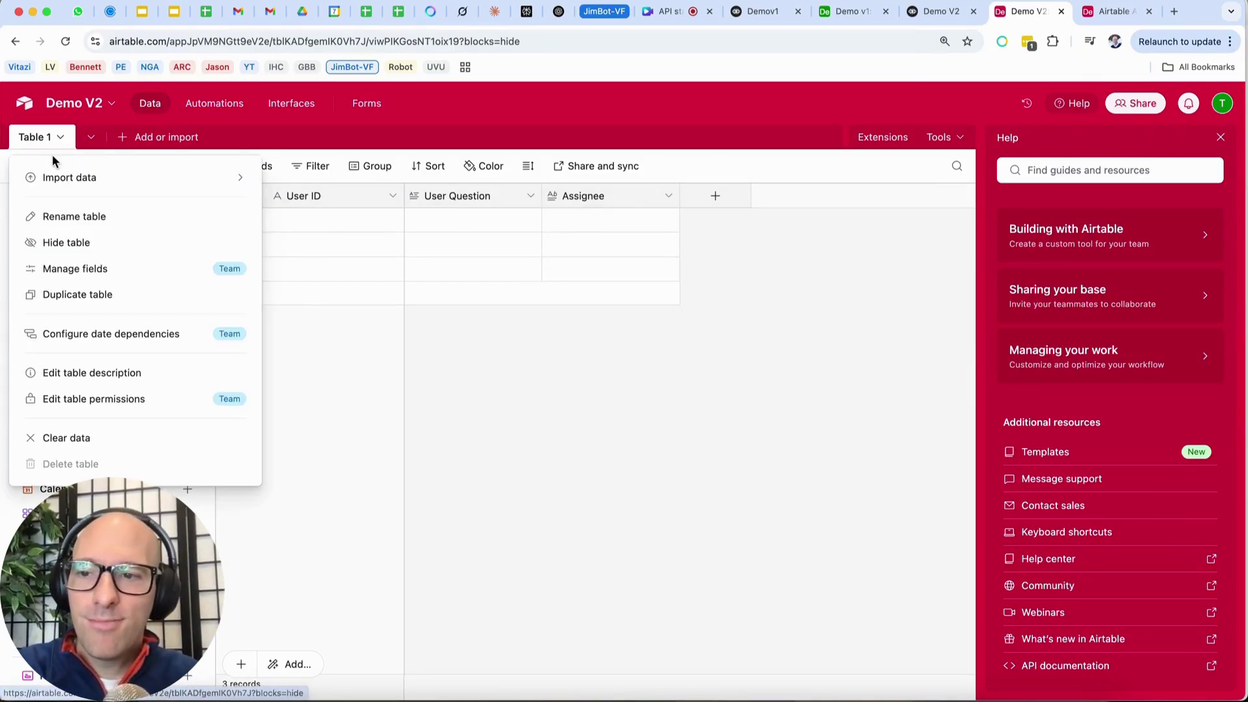
left_click(62, 216)
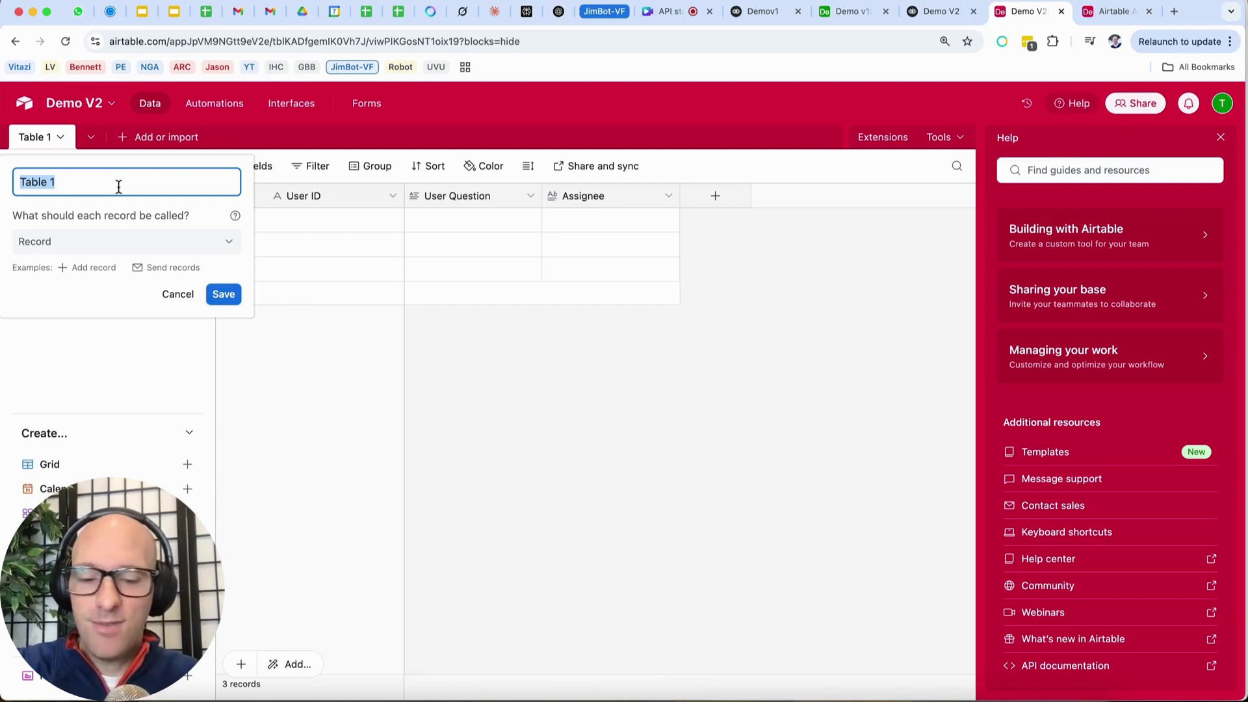
type("Demo")
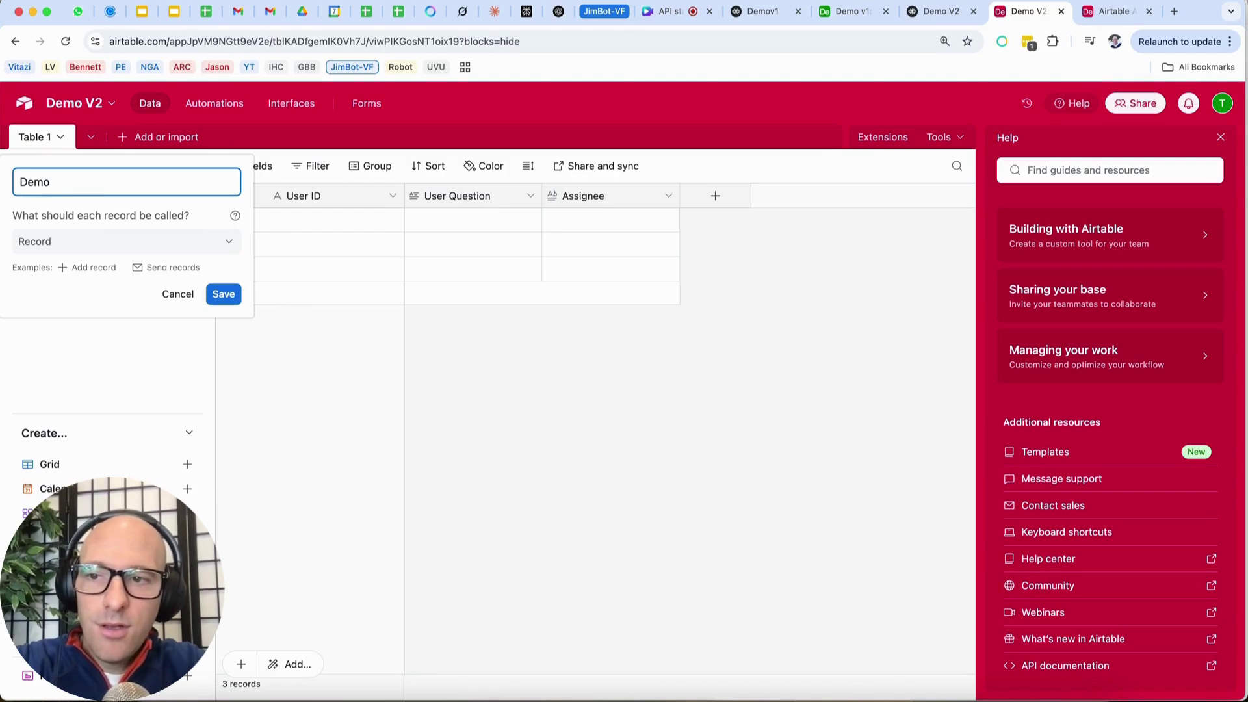
type("_Table2")
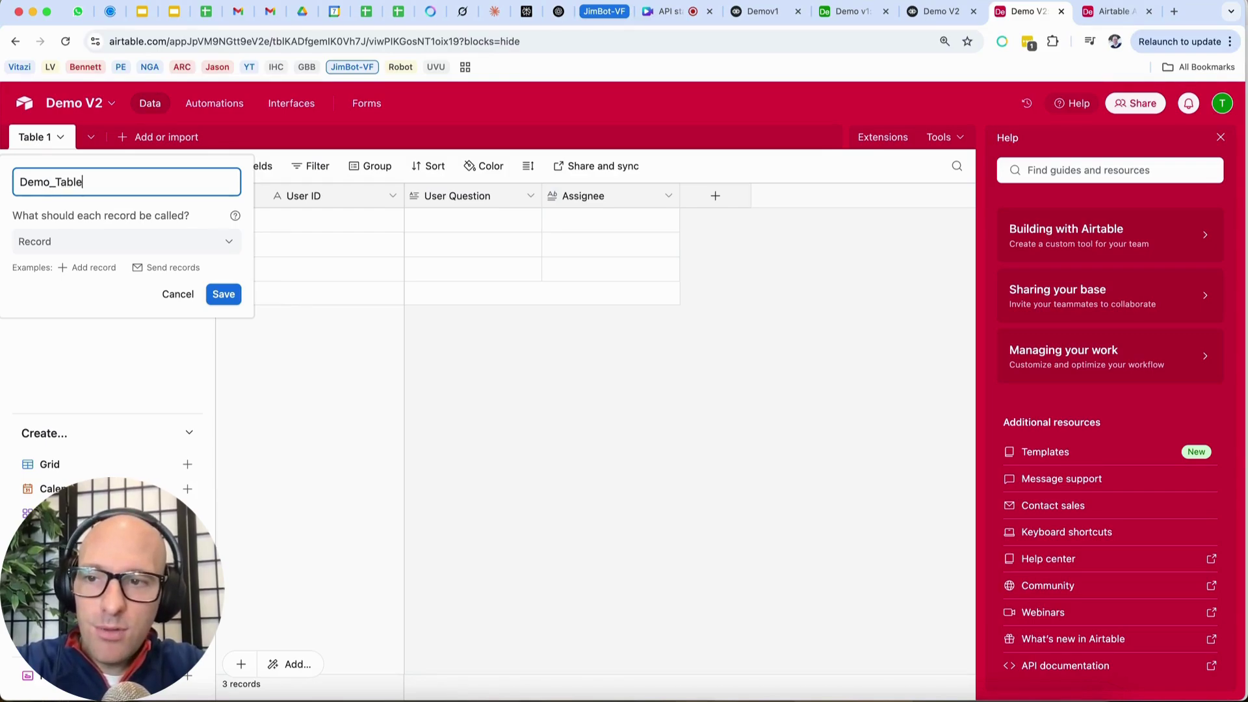
left_click(50, 188)
type("_V2")
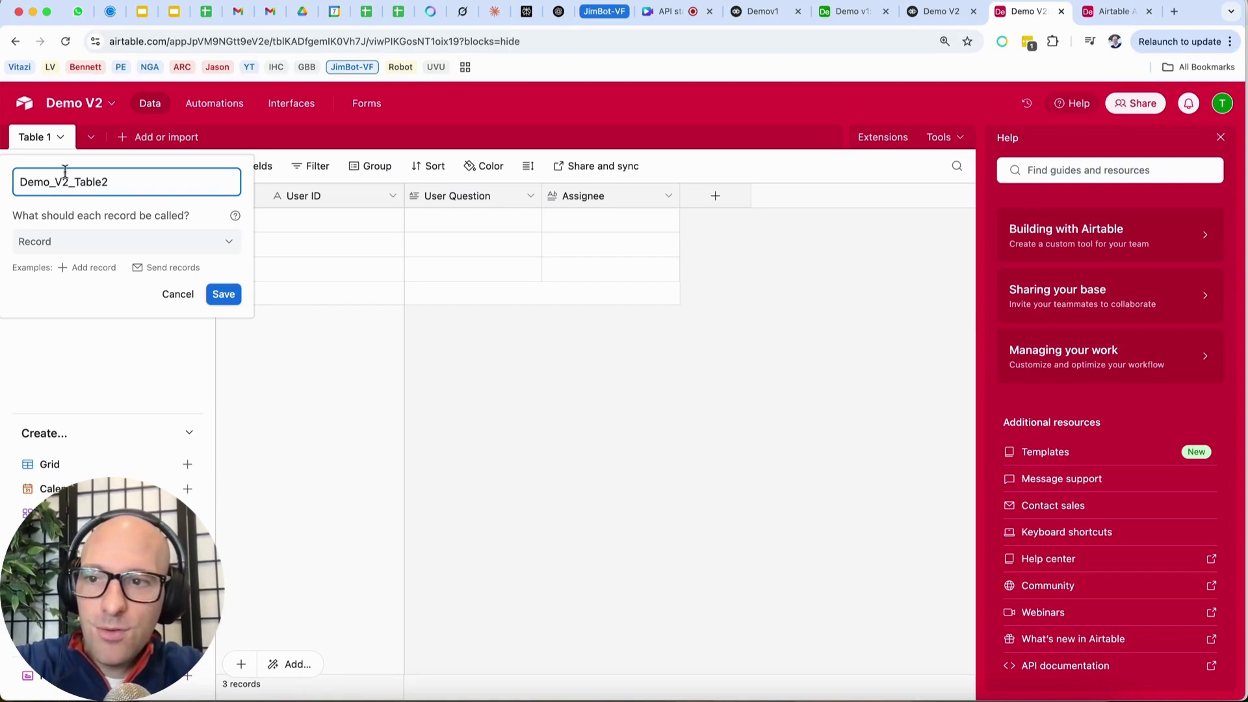
left_click(123, 186)
key("BackSpace")
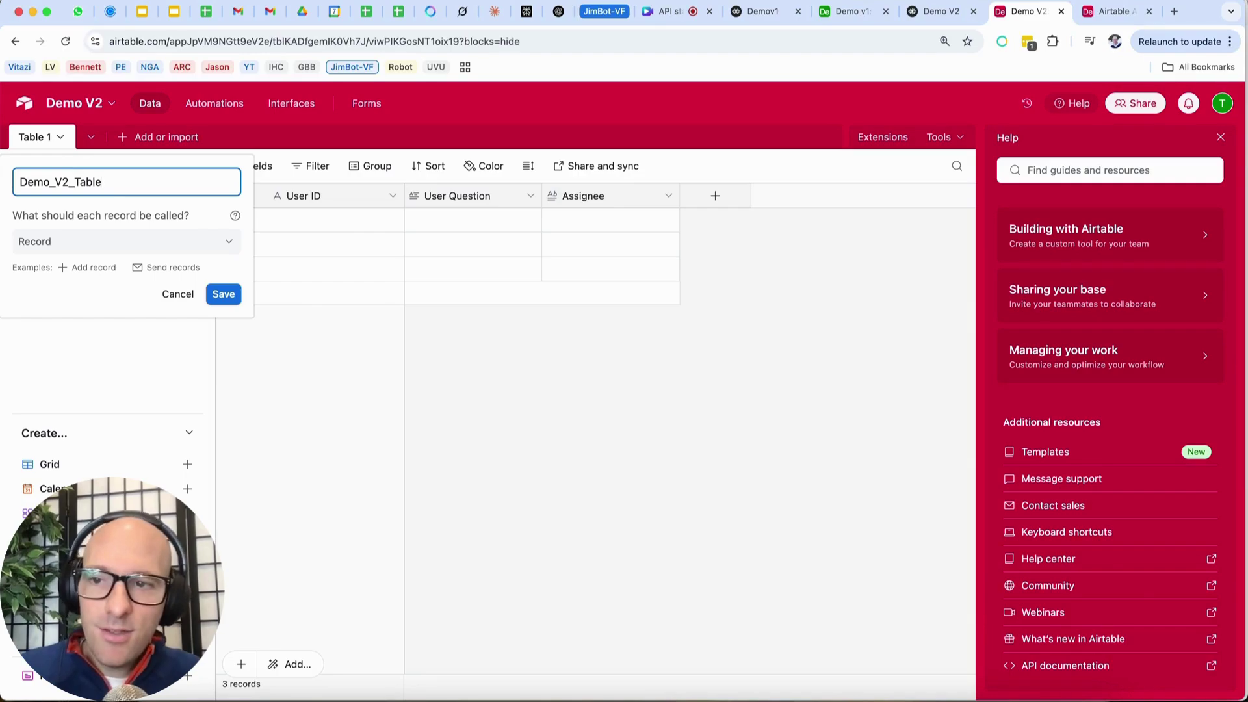
left_click(52, 182)
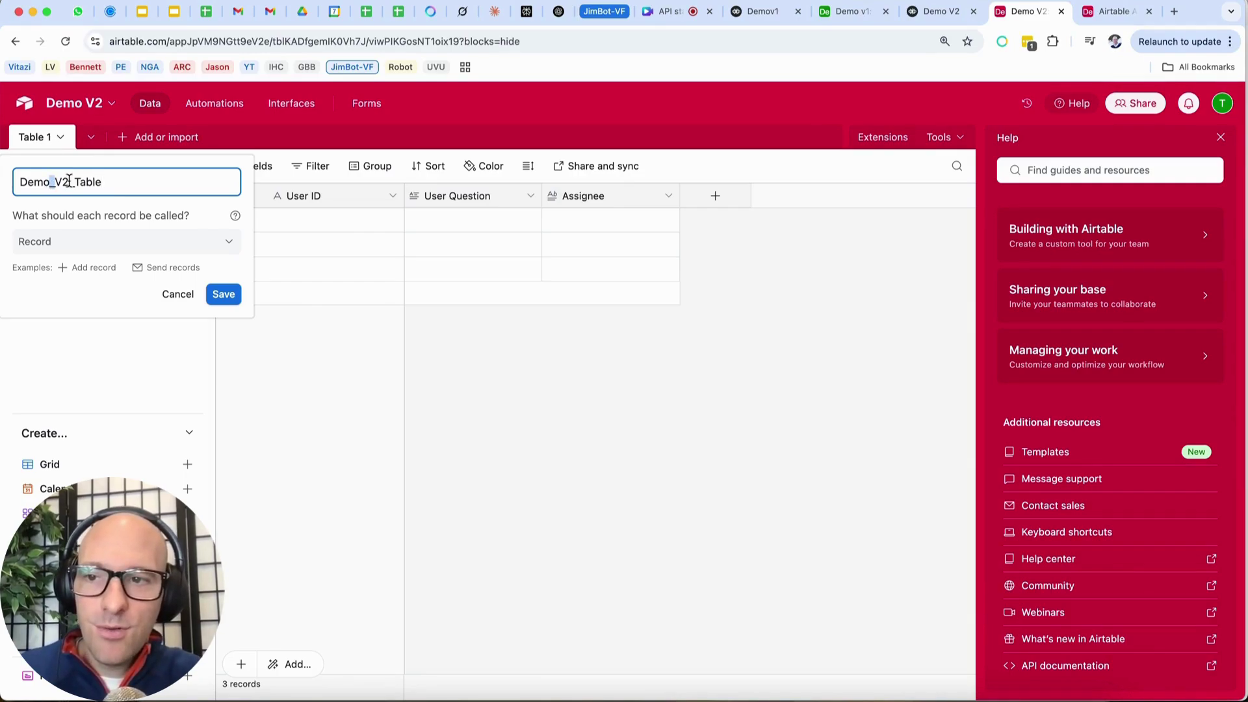
left_click(220, 294)
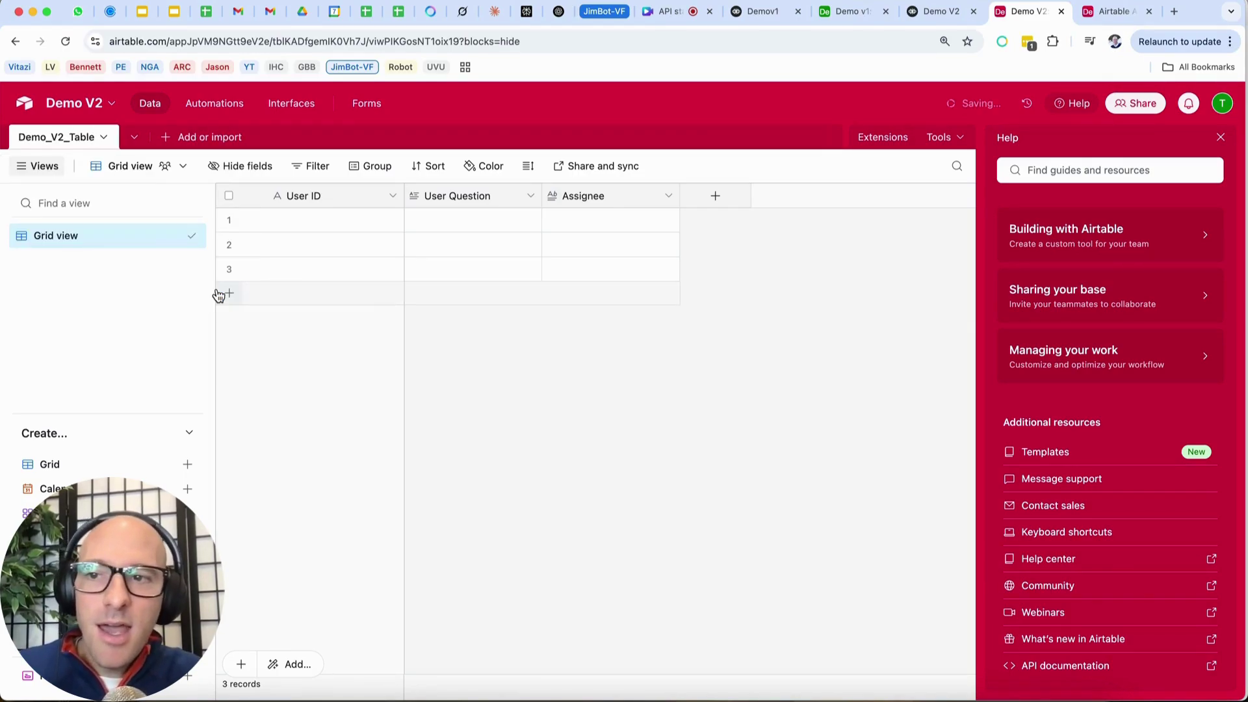
Refresh the Demo V2 API documentation and examine the table name and its underscores in the curl example's endpoint URL.
left_click(1109, 11)
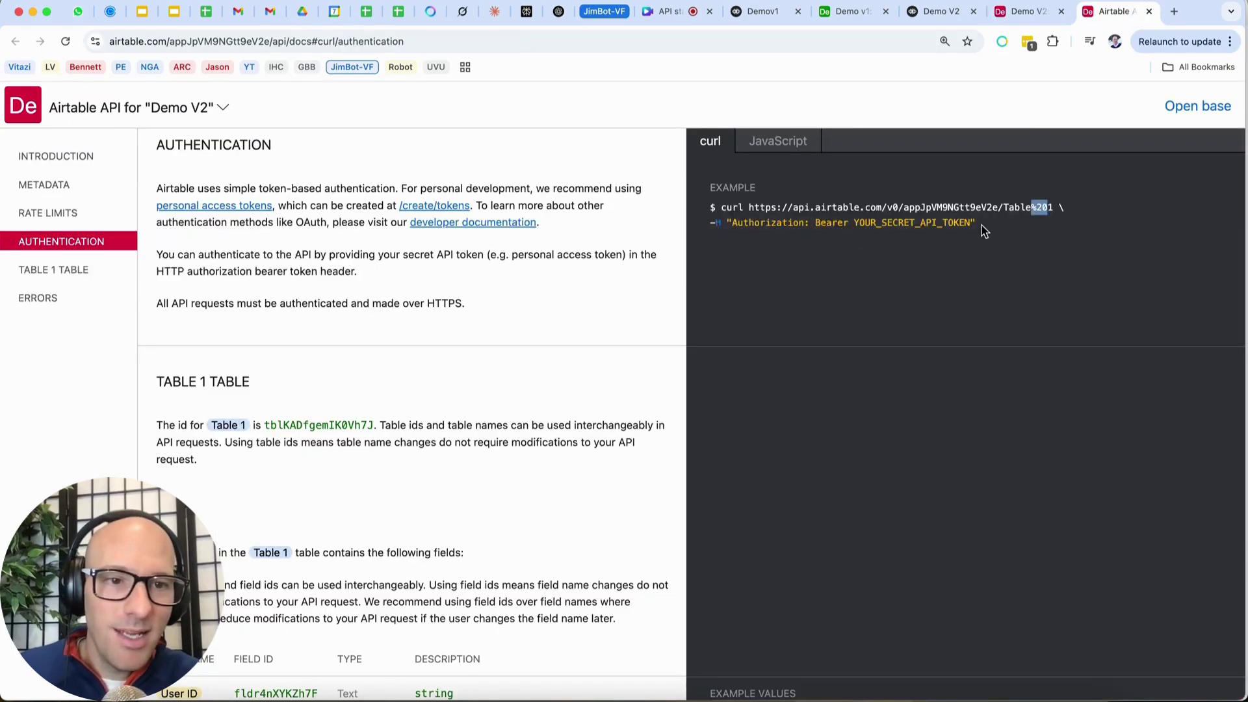
left_click(1021, 213)
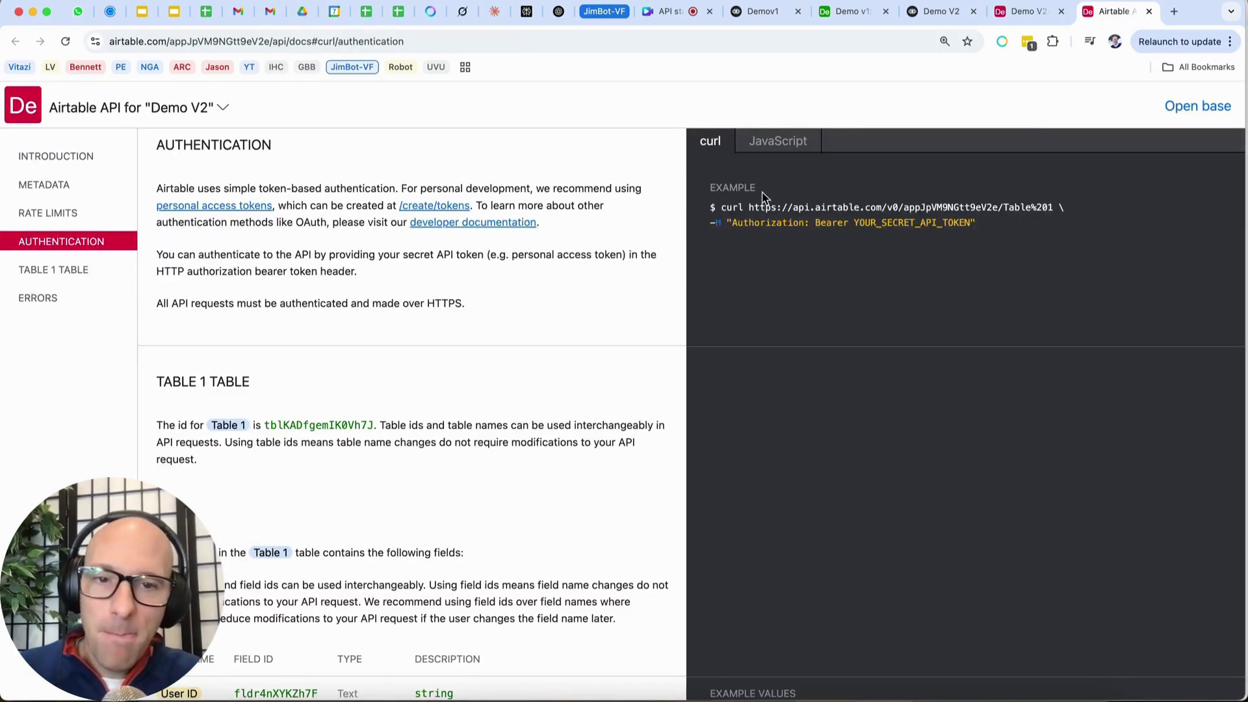
left_click(65, 43)
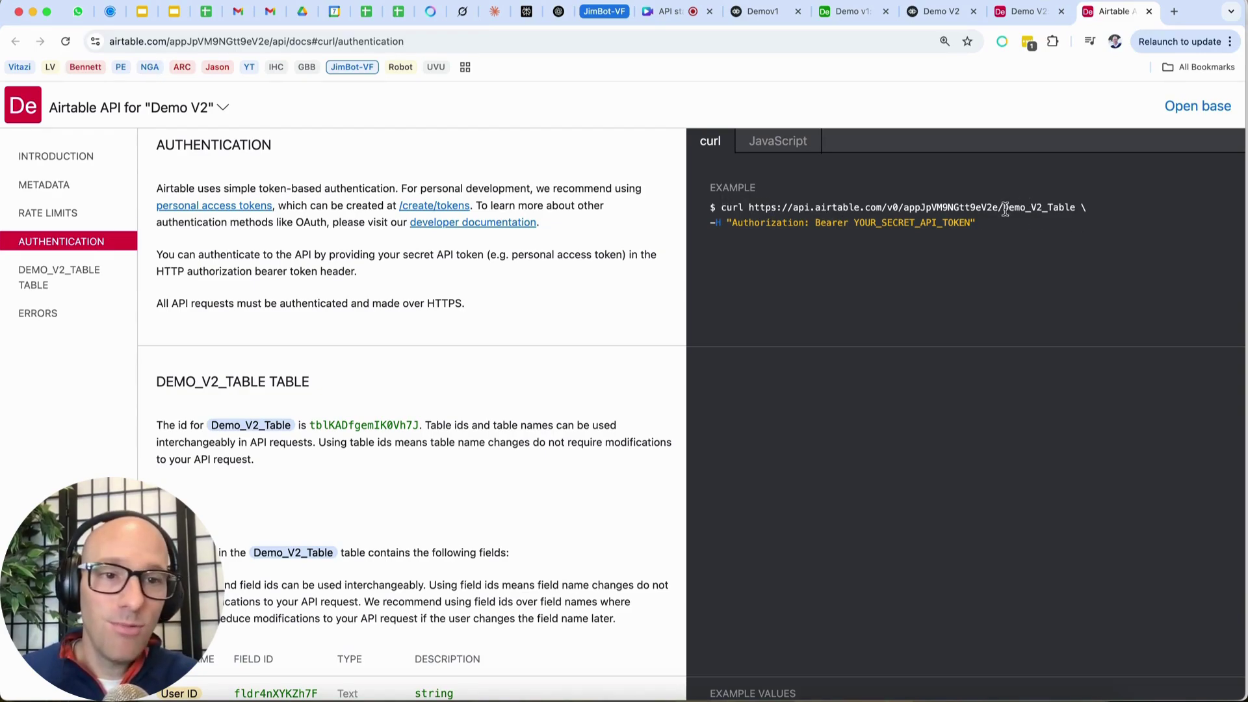
left_click_drag(1004, 208, 1077, 207)
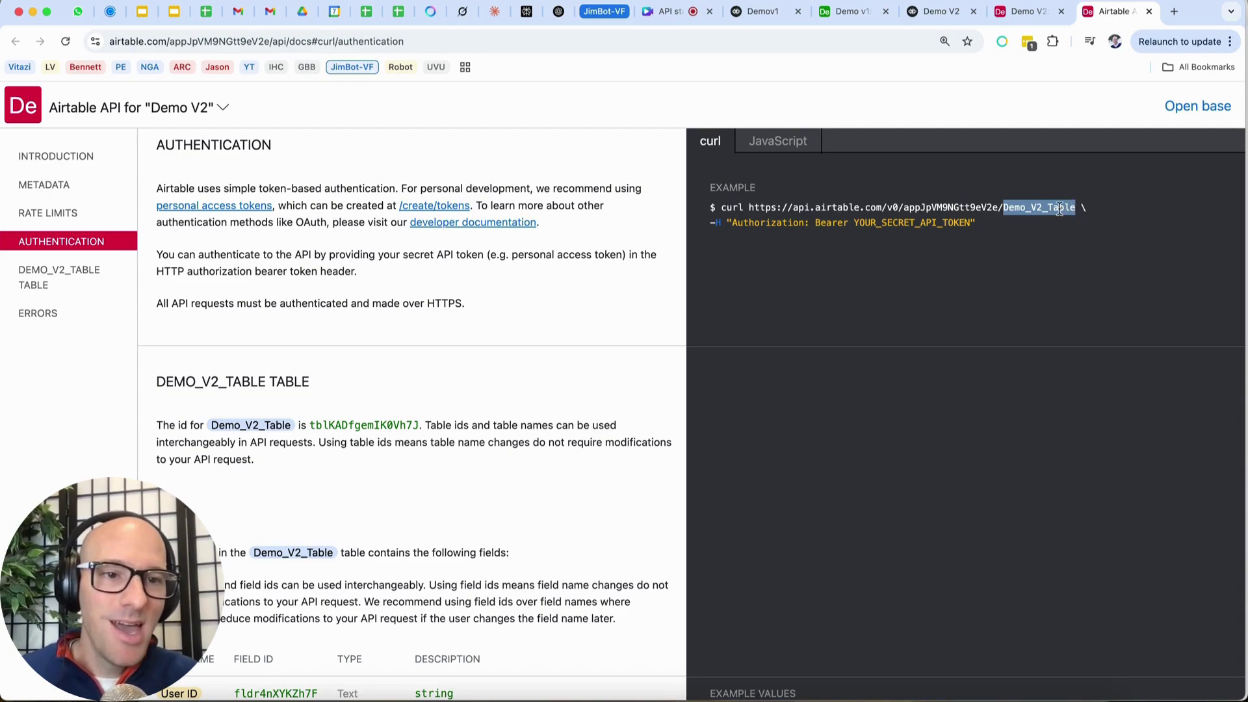
left_click(1035, 209)
left_click_drag(1026, 208, 1043, 206)
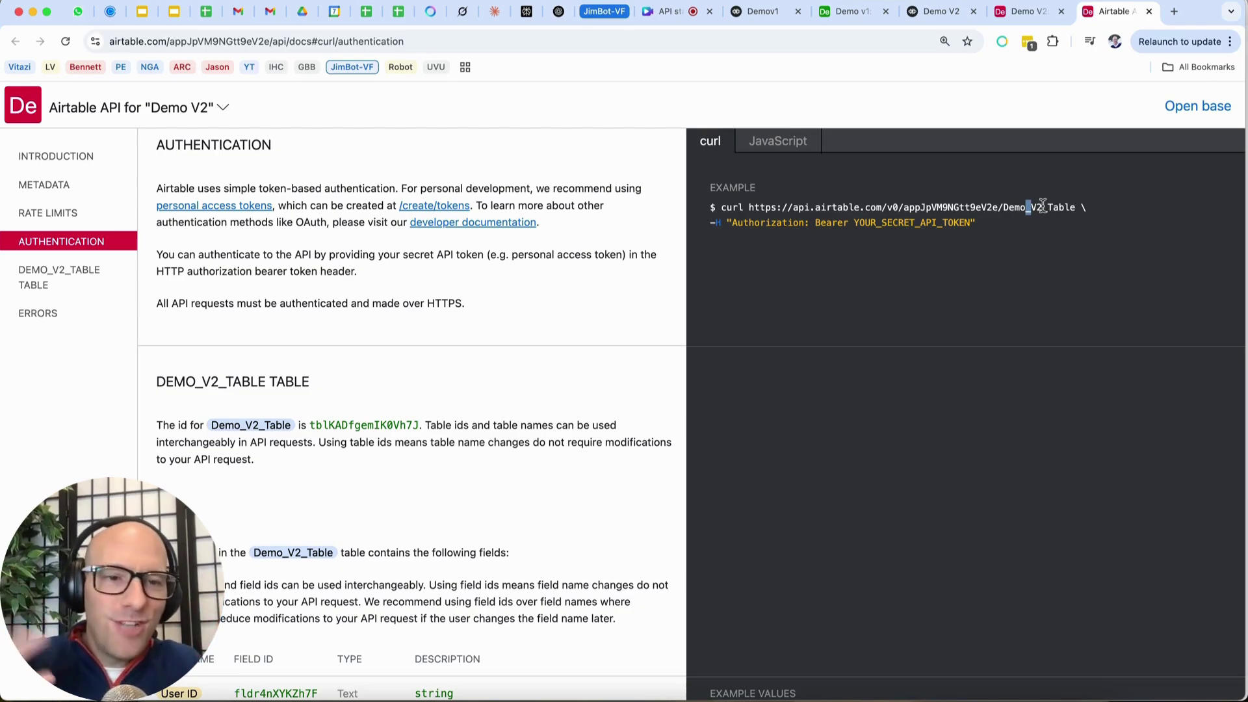
left_click(1042, 206)
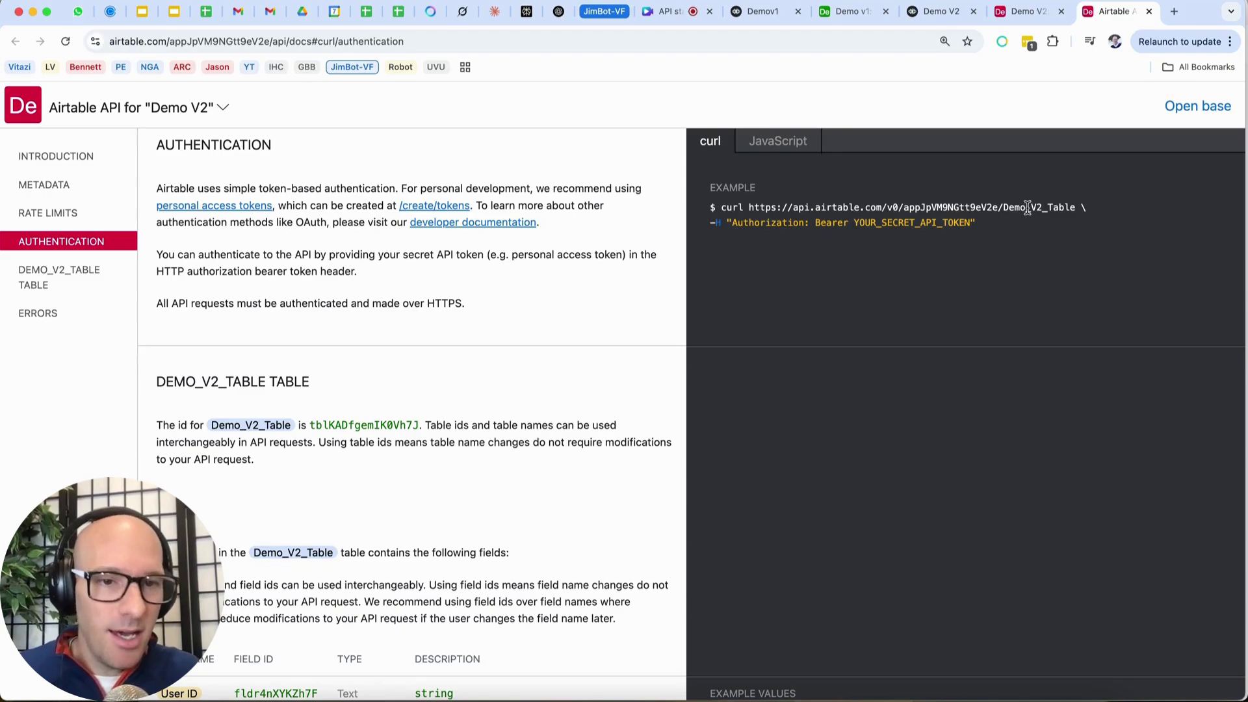
Copy the full endpoint URL ending in Demo_V2_Table into the POST request URL of the Voiceflow Demo V2 project, and review its parts.
left_click_drag(751, 204, 1074, 206)
key("super+c")
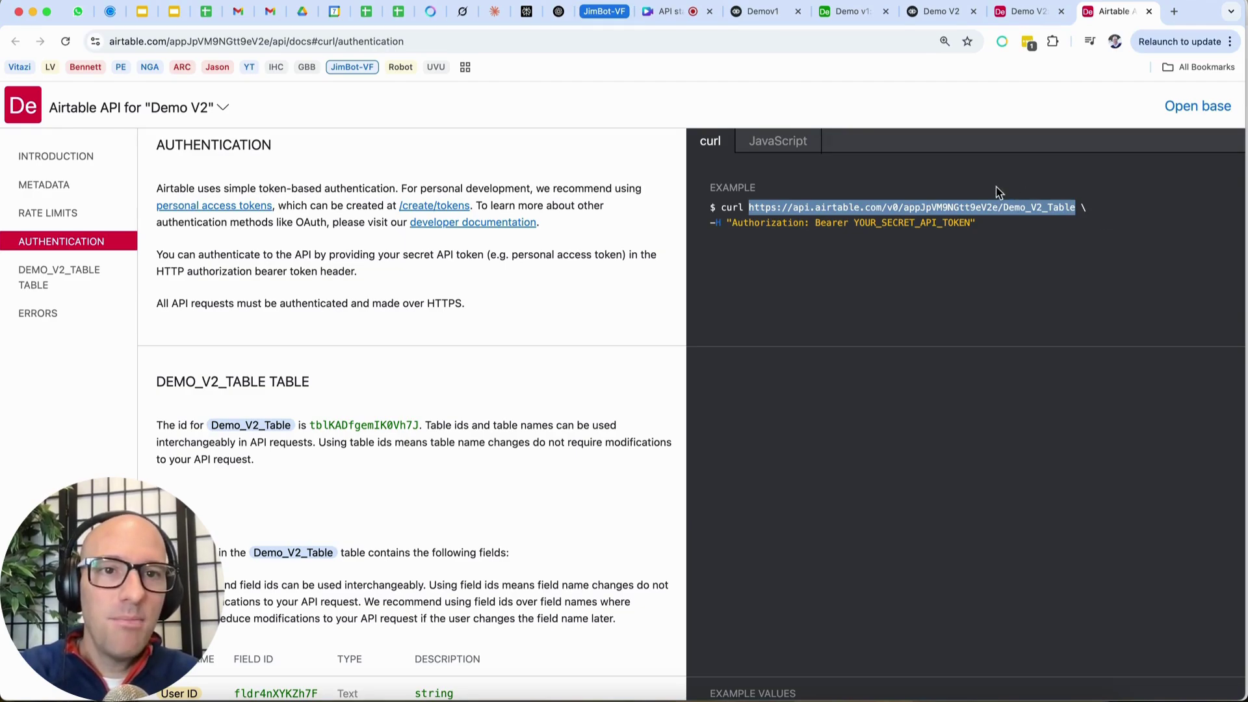
left_click(934, 10)
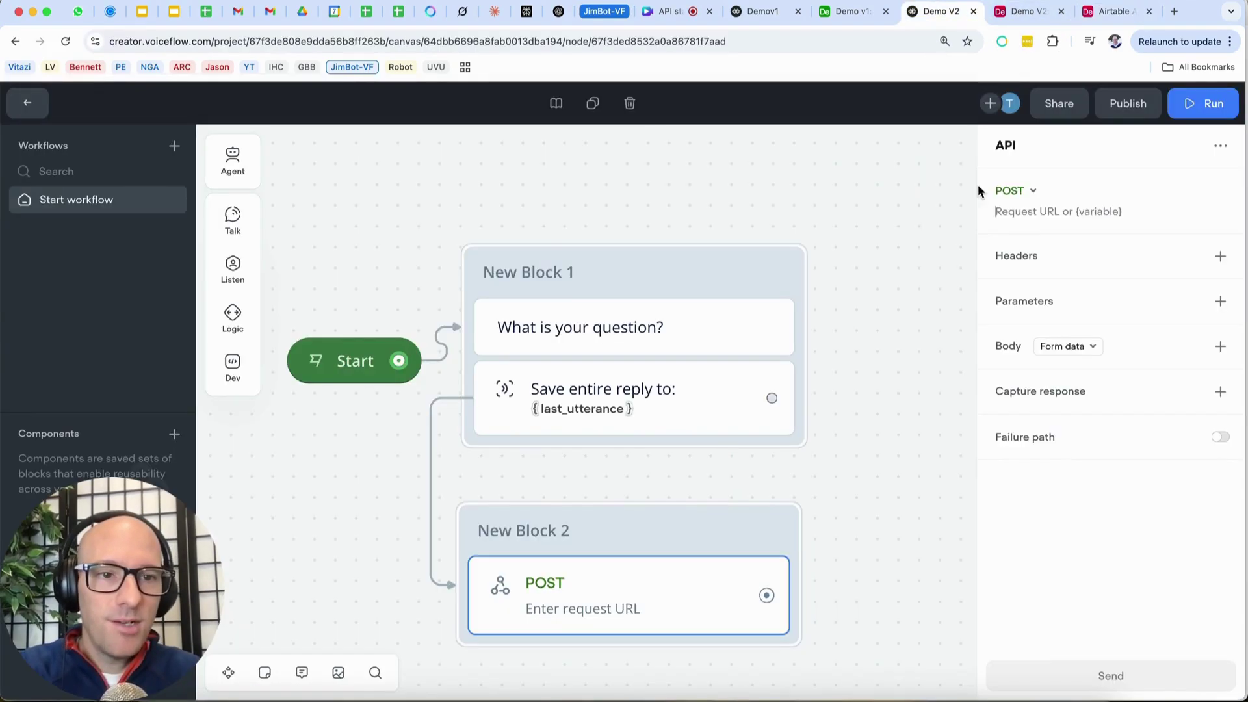
key("super+v")
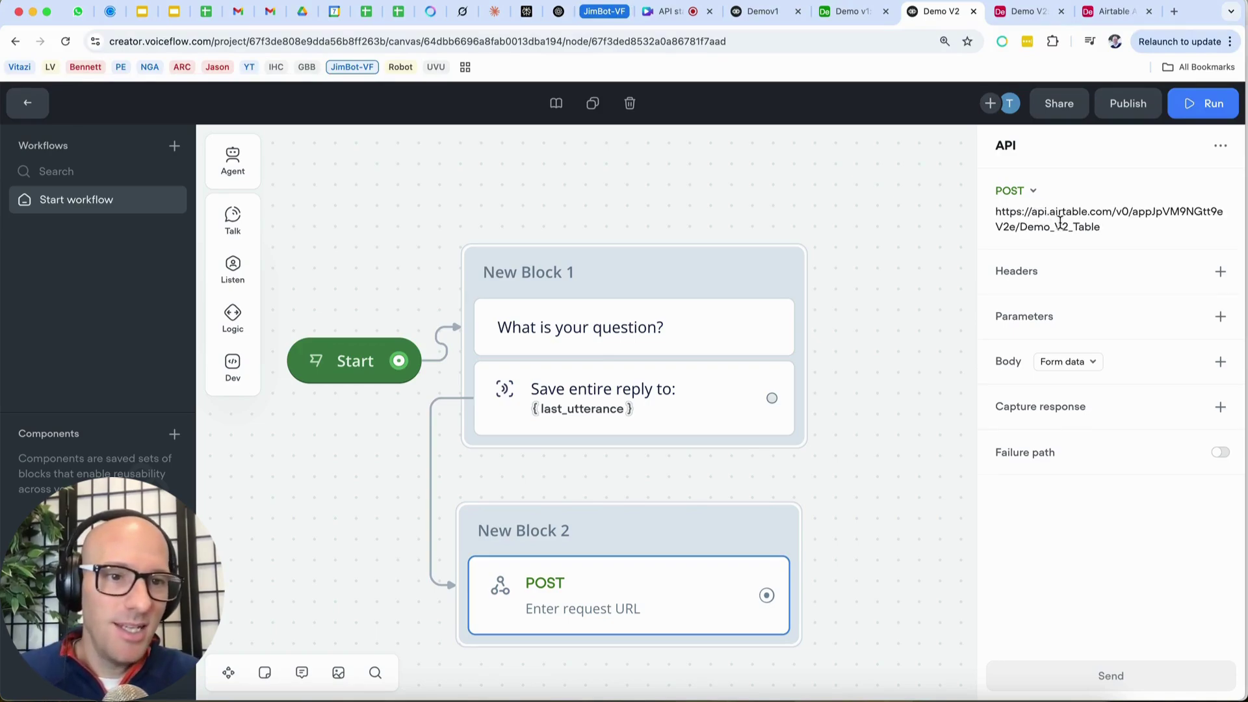
left_click_drag(1032, 210, 1109, 213)
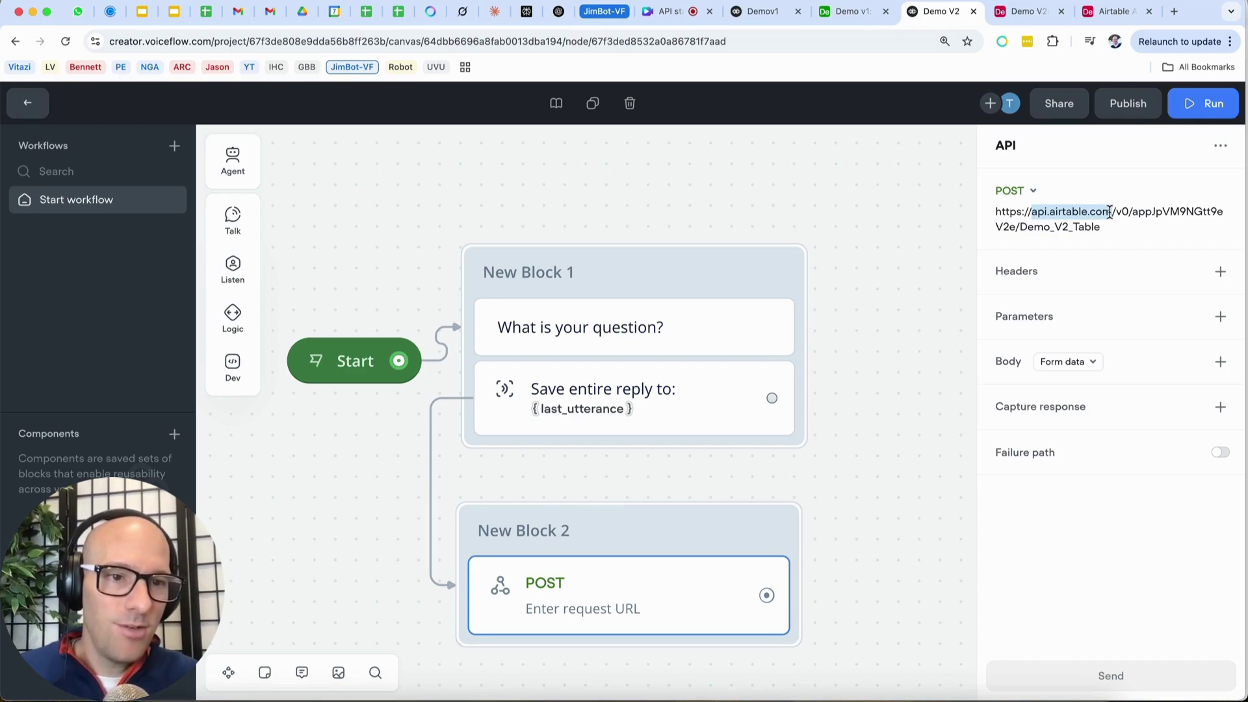
left_click(1118, 212)
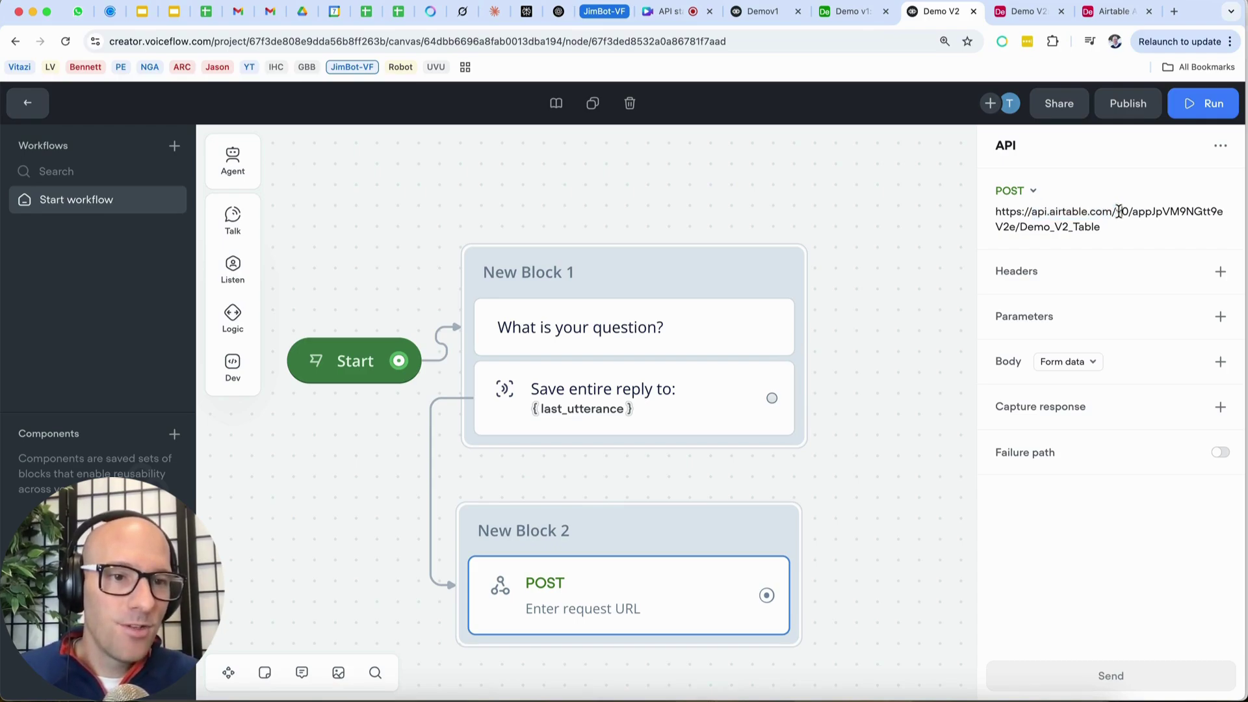
left_click_drag(1134, 213, 1015, 229)
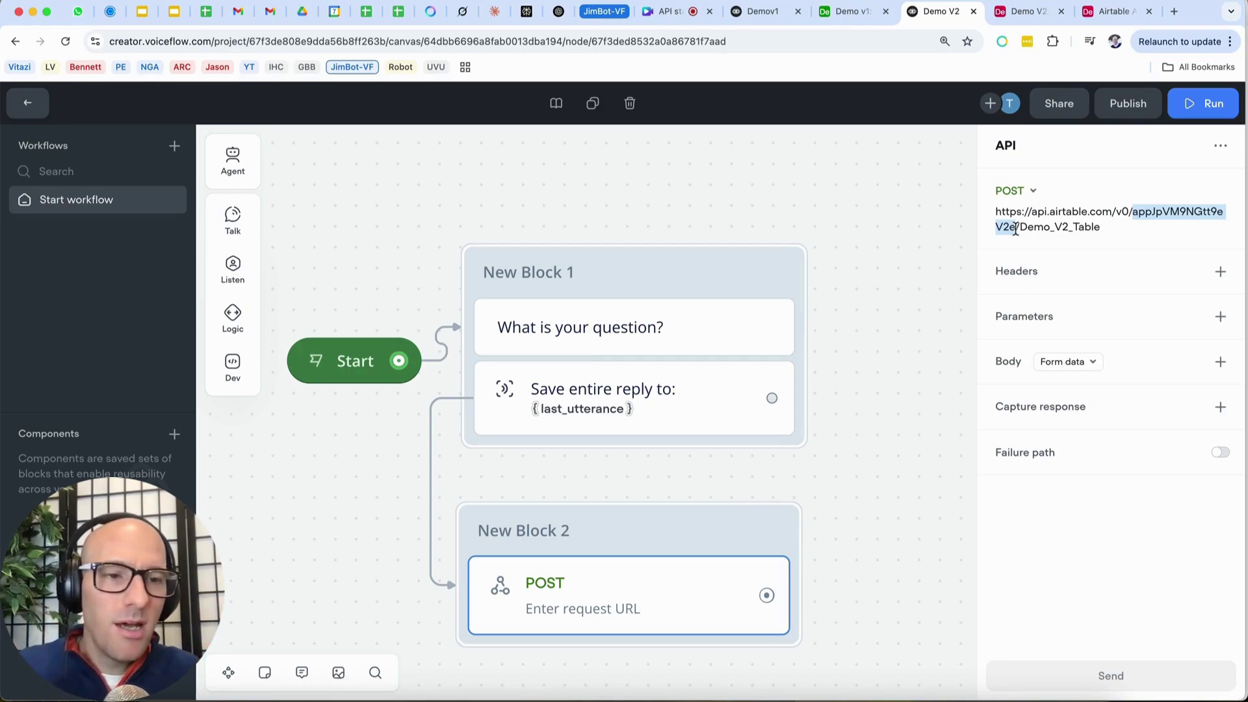
left_click_drag(1019, 227, 1100, 227)
left_click(1111, 228)
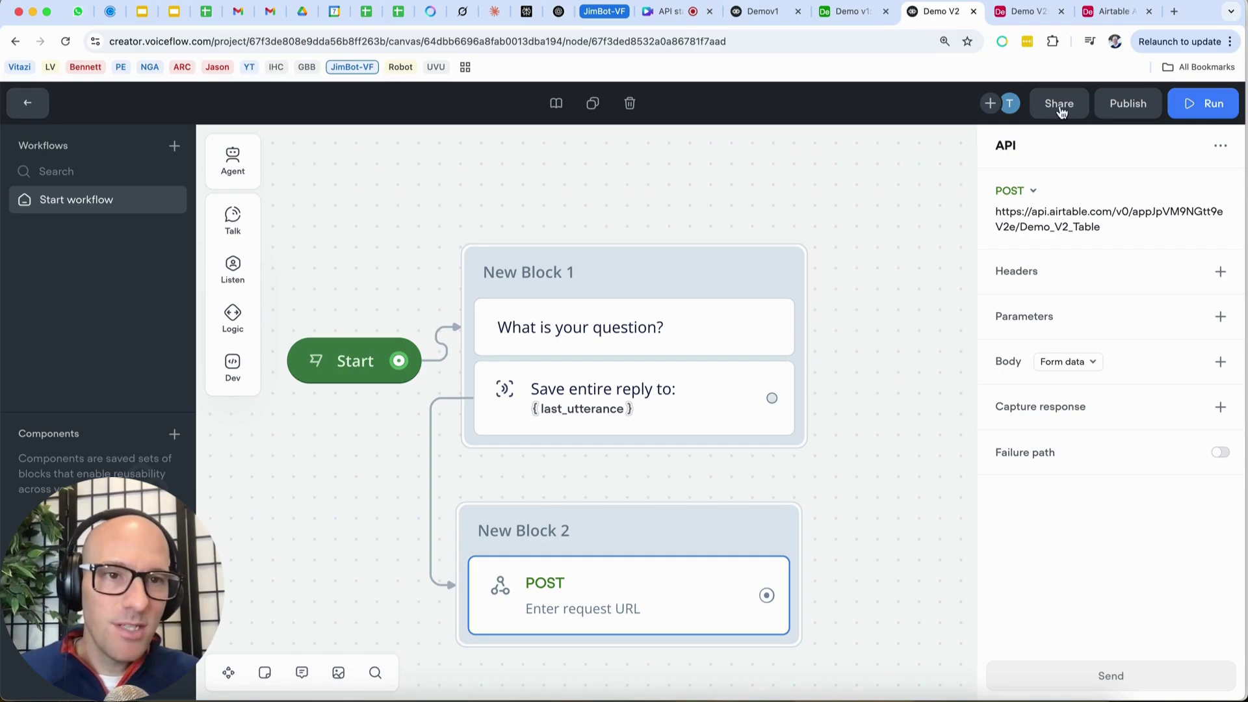
Return to the Airtable API documentation for Demo V2 and open the Create records section of Demo_V2_Table.
left_click(1024, 11)
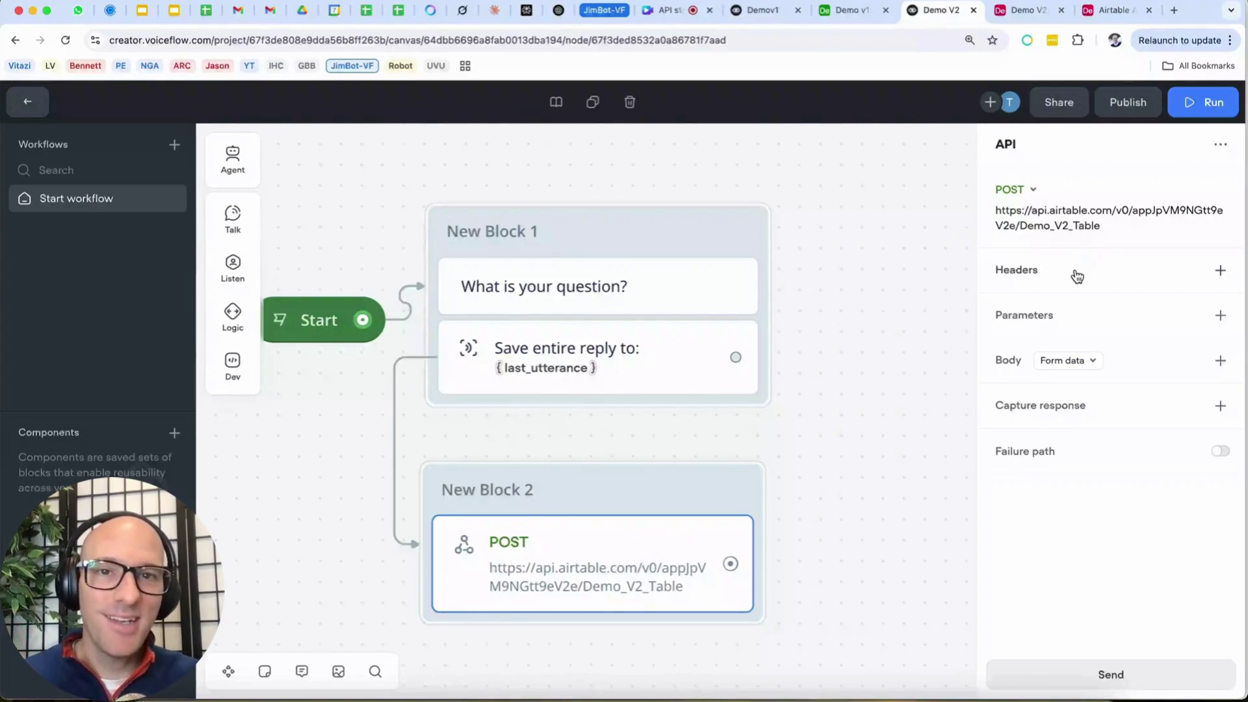
left_click(1105, 11)
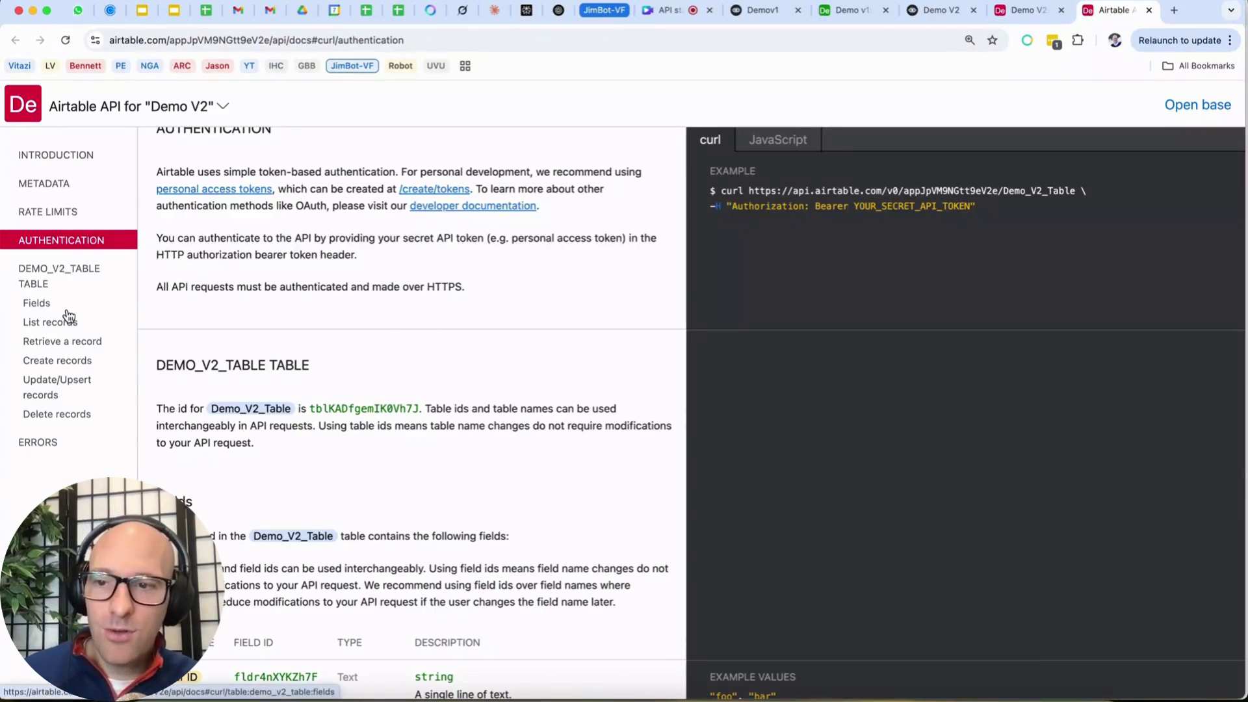
left_click(56, 284)
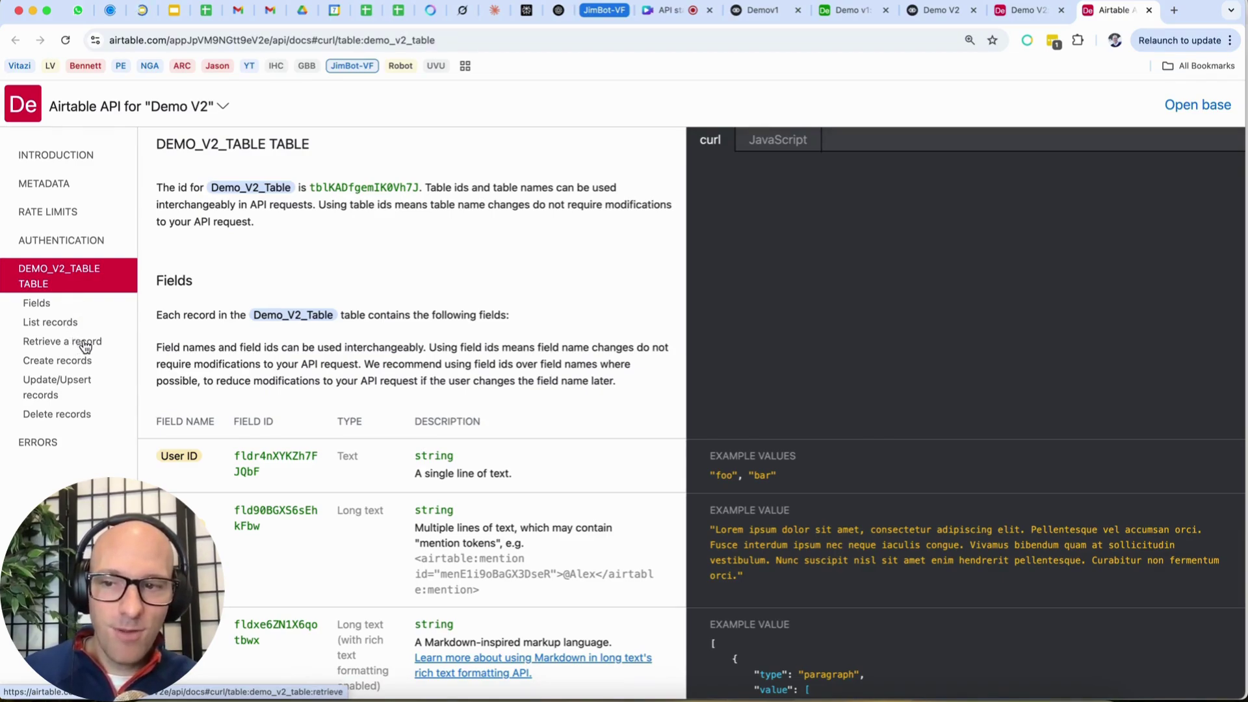
left_click(78, 364)
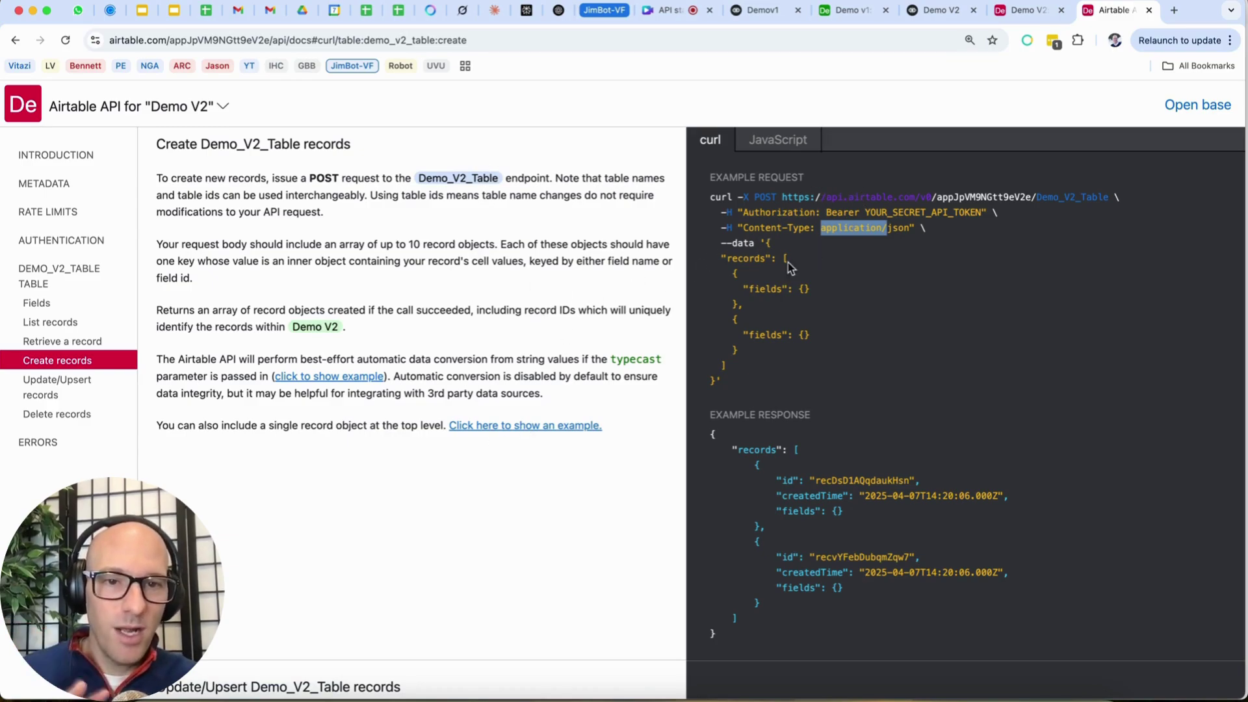
Copy the Authorization header name from the example request and add it as a header to the Voiceflow POST request.
left_click(726, 212)
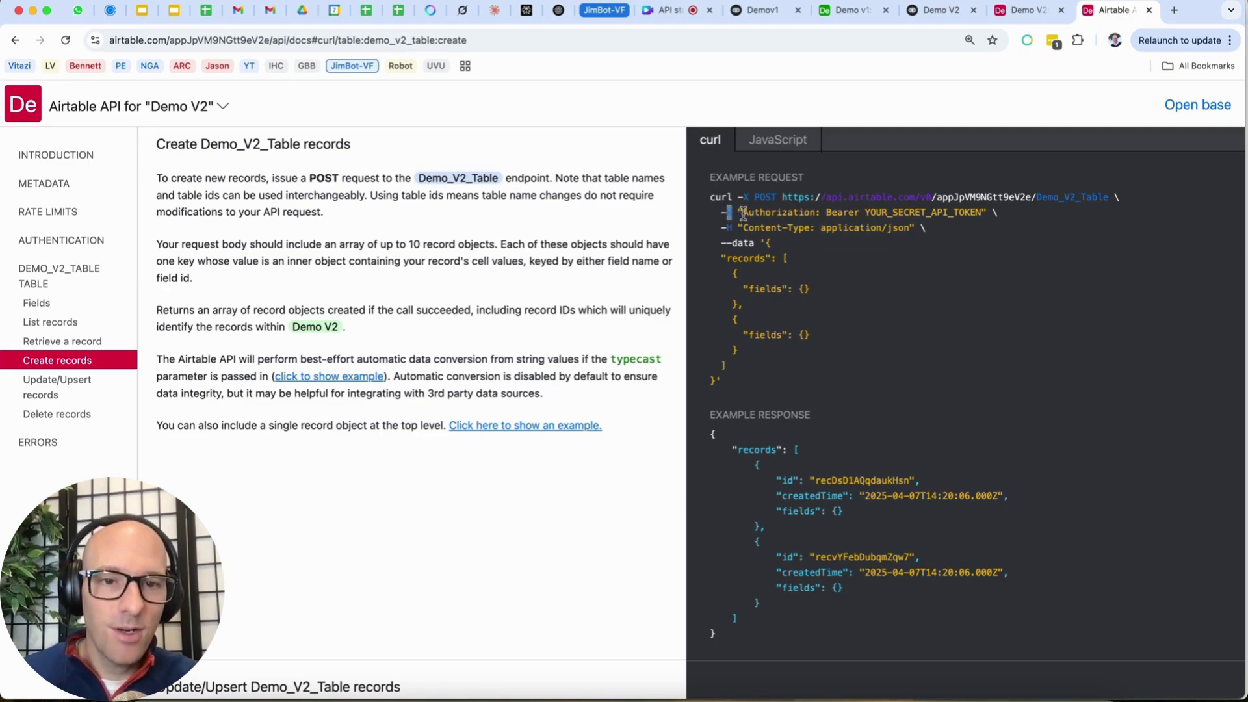
left_click_drag(744, 212, 817, 217)
key("super+c")
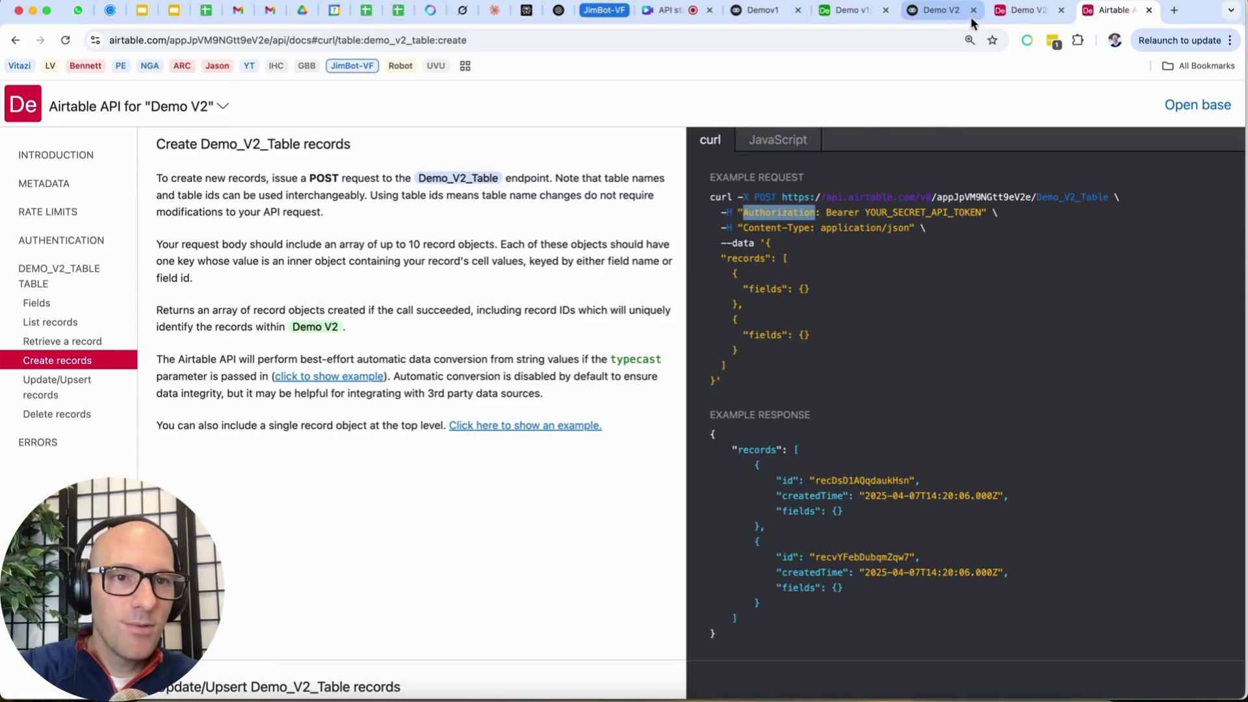
left_click(937, 12)
left_click(1040, 268)
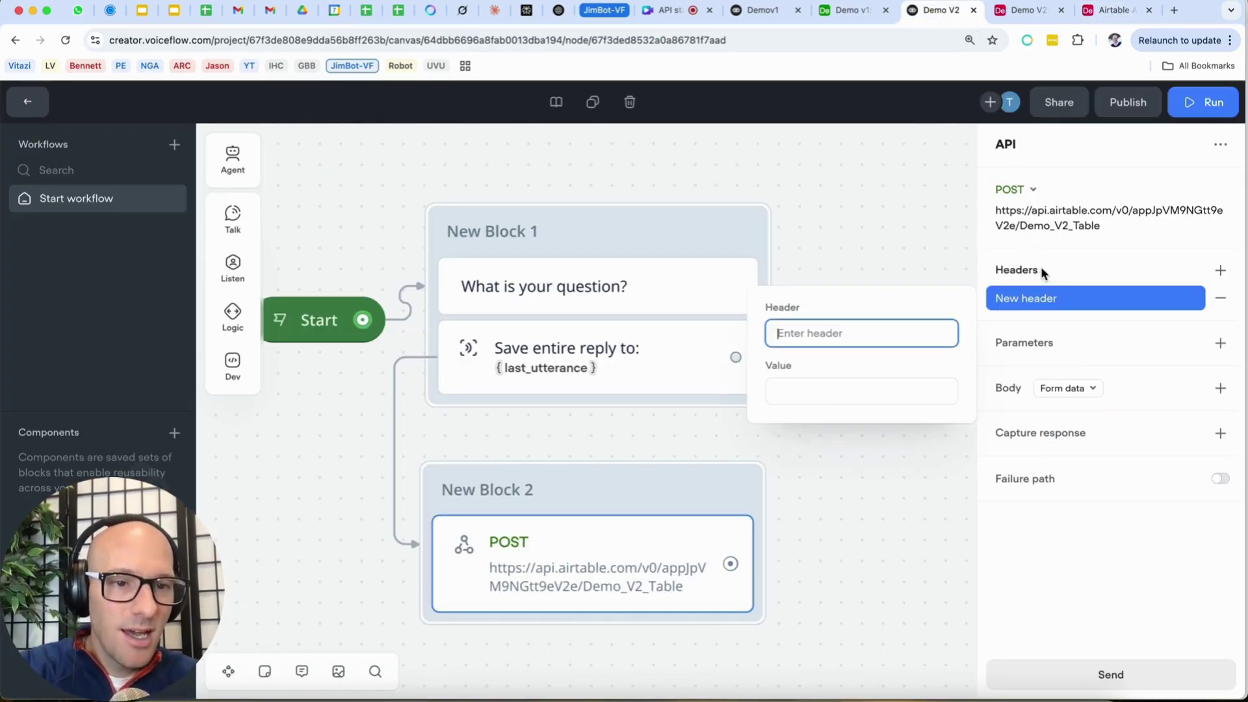
key("super+v")
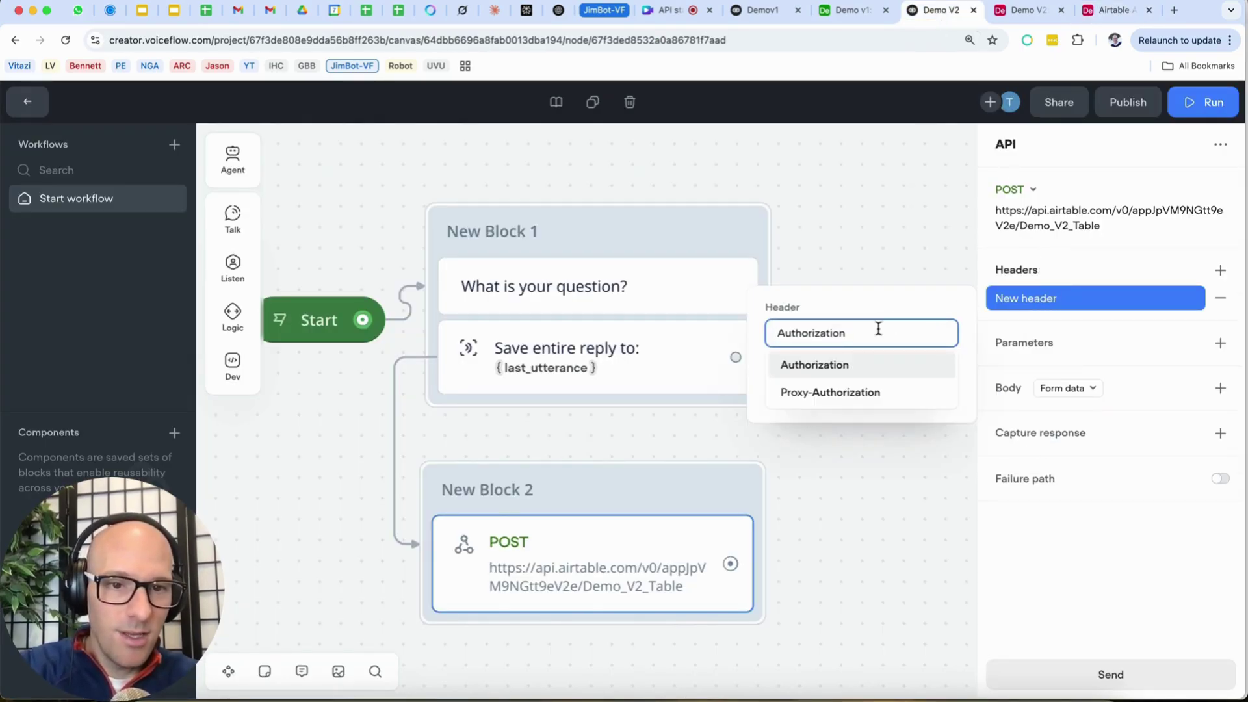
left_click(852, 365)
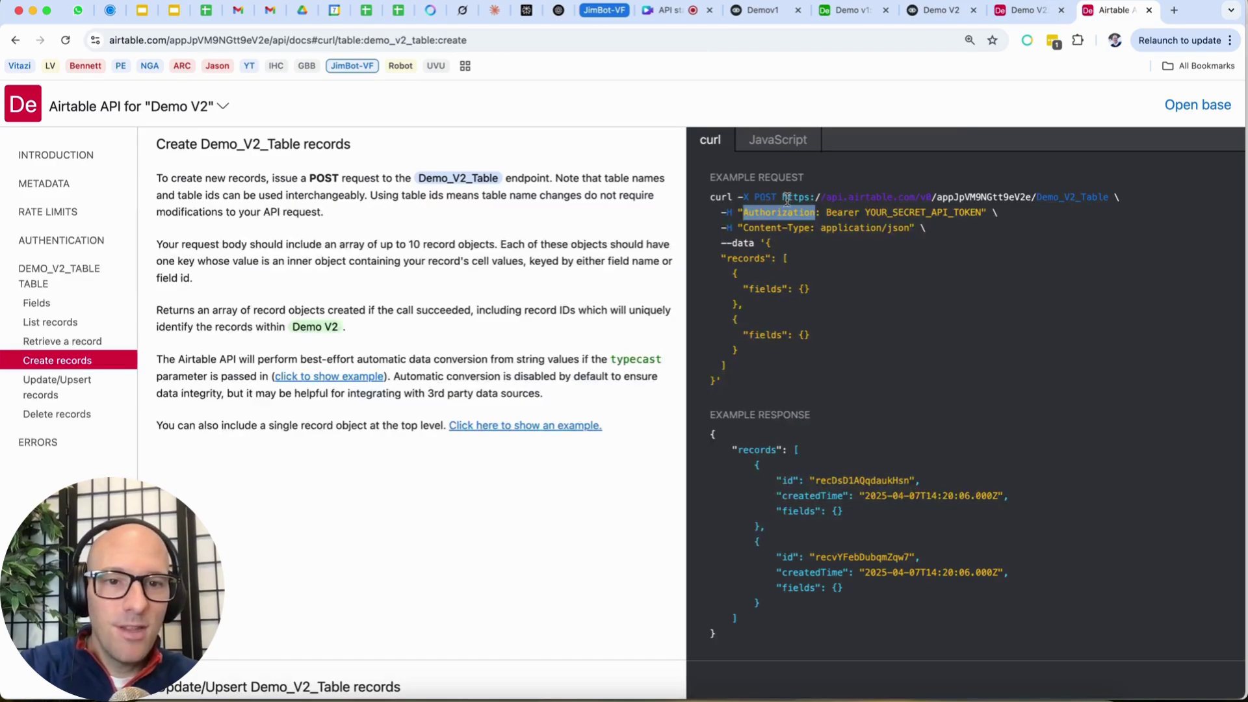
Check the API token placeholder in the example request, then open Airtable's personal access tokens page from the Authentication section and start a new token.
left_click_drag(794, 211, 981, 207)
left_click(867, 212)
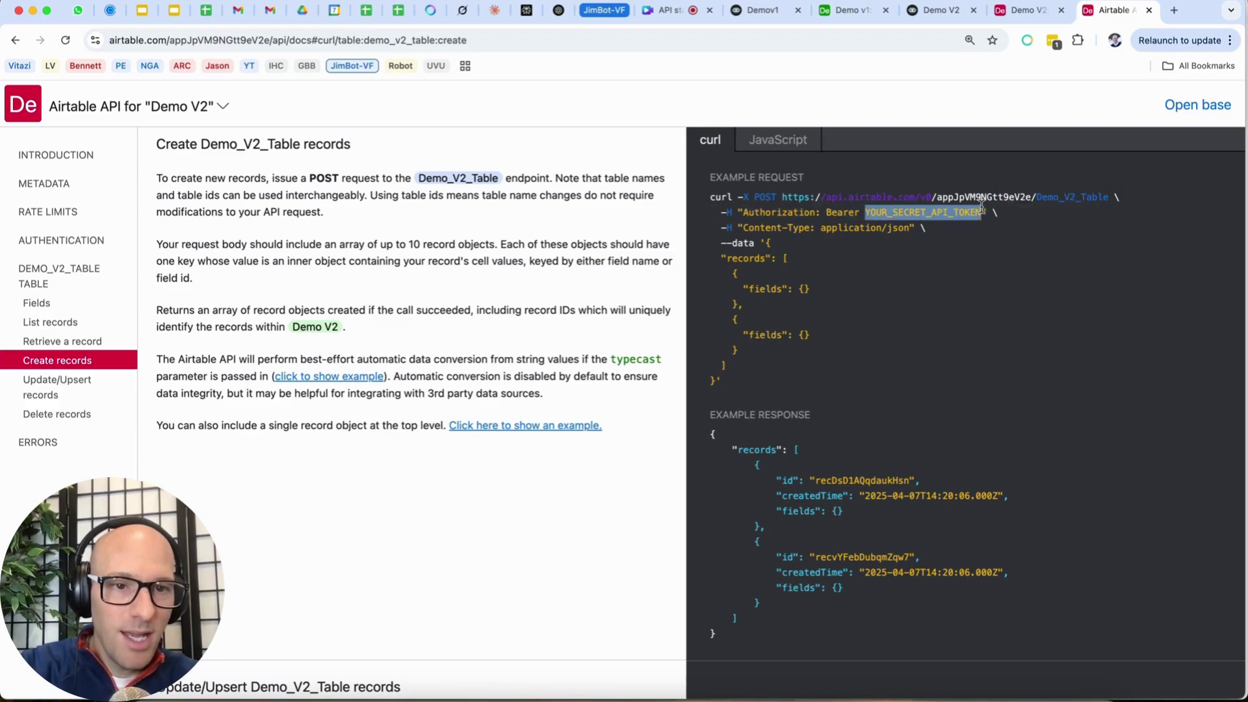
scroll(893, 318, "up", 20)
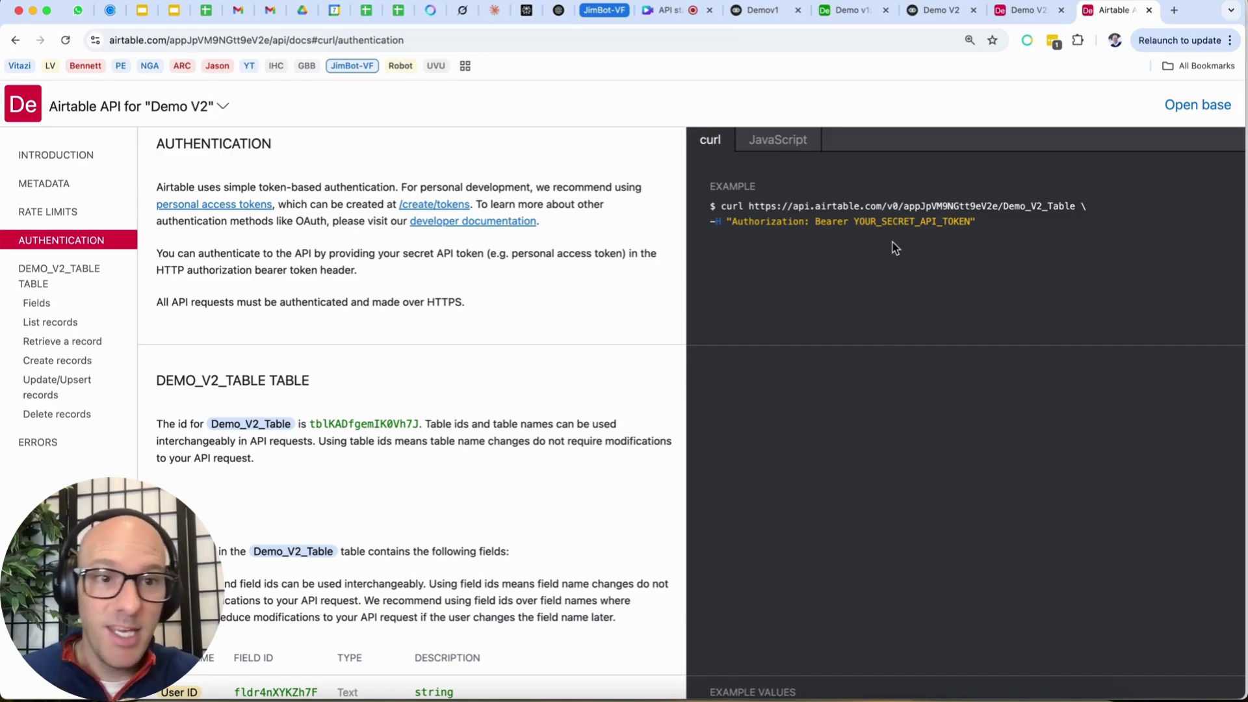
left_click(415, 207)
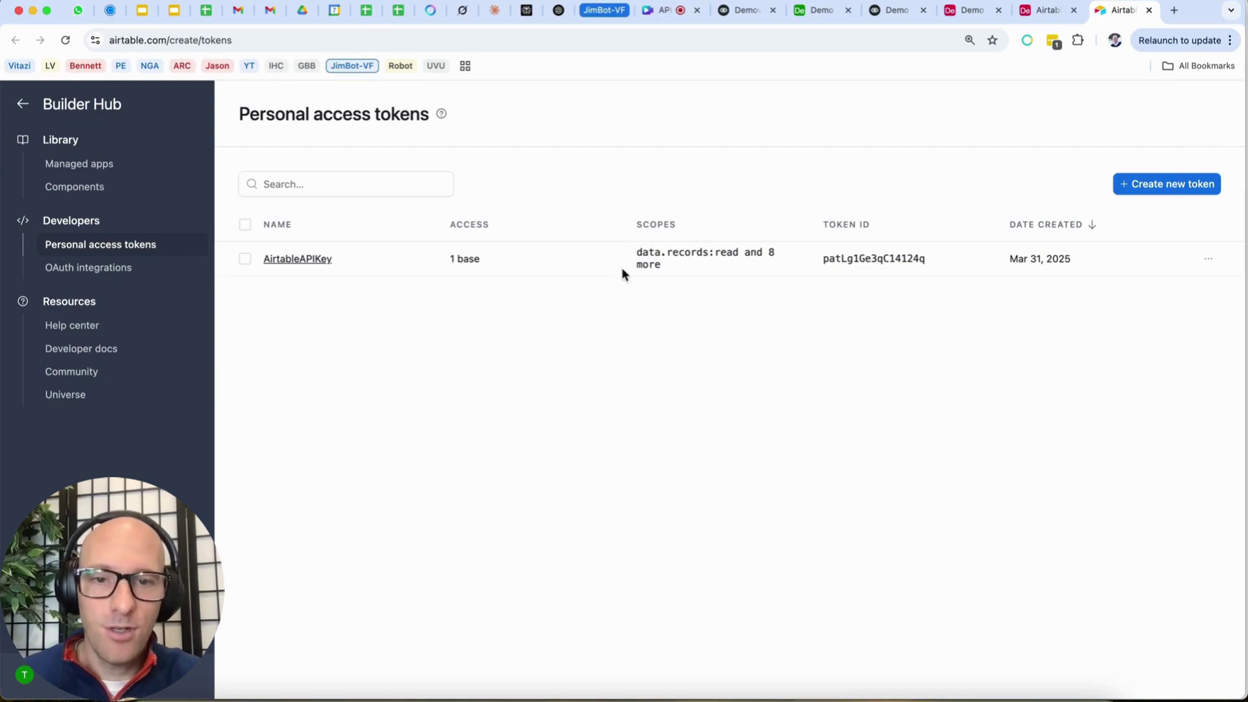
left_click(1162, 188)
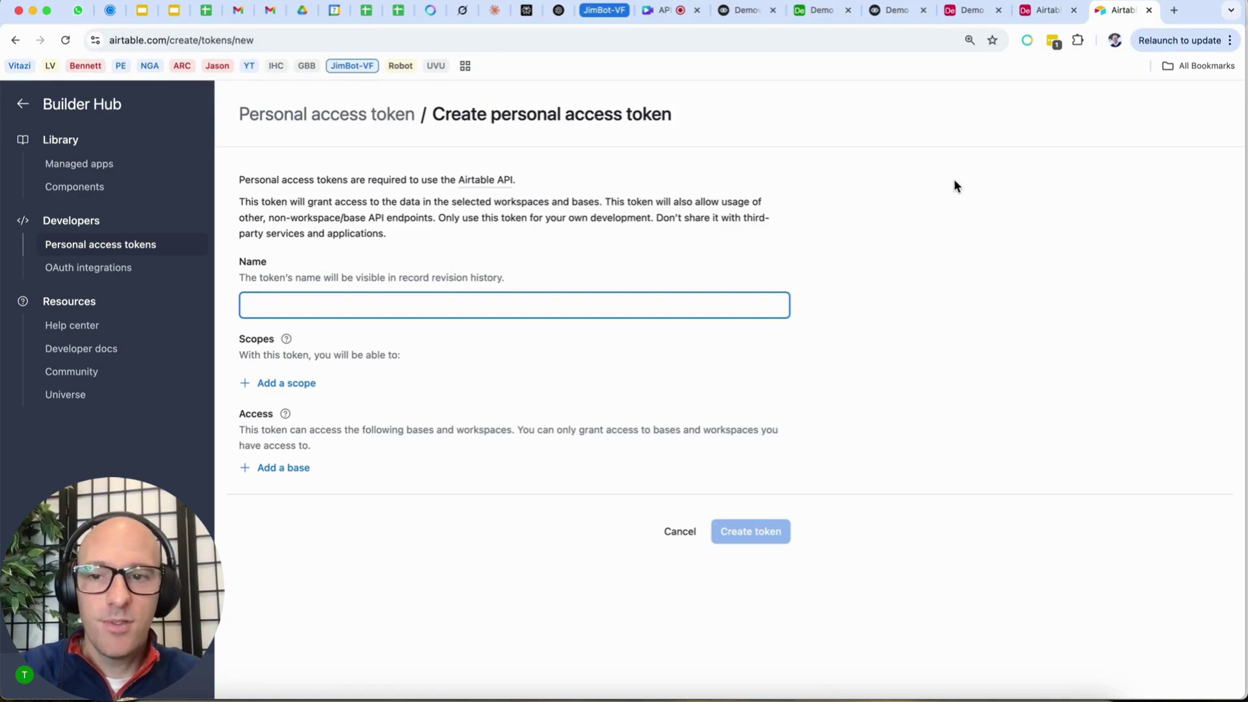
Name the token Demo V2 Token and add the data.records and data.recordComments scopes, both read and write.
type("Demo V2 Token")
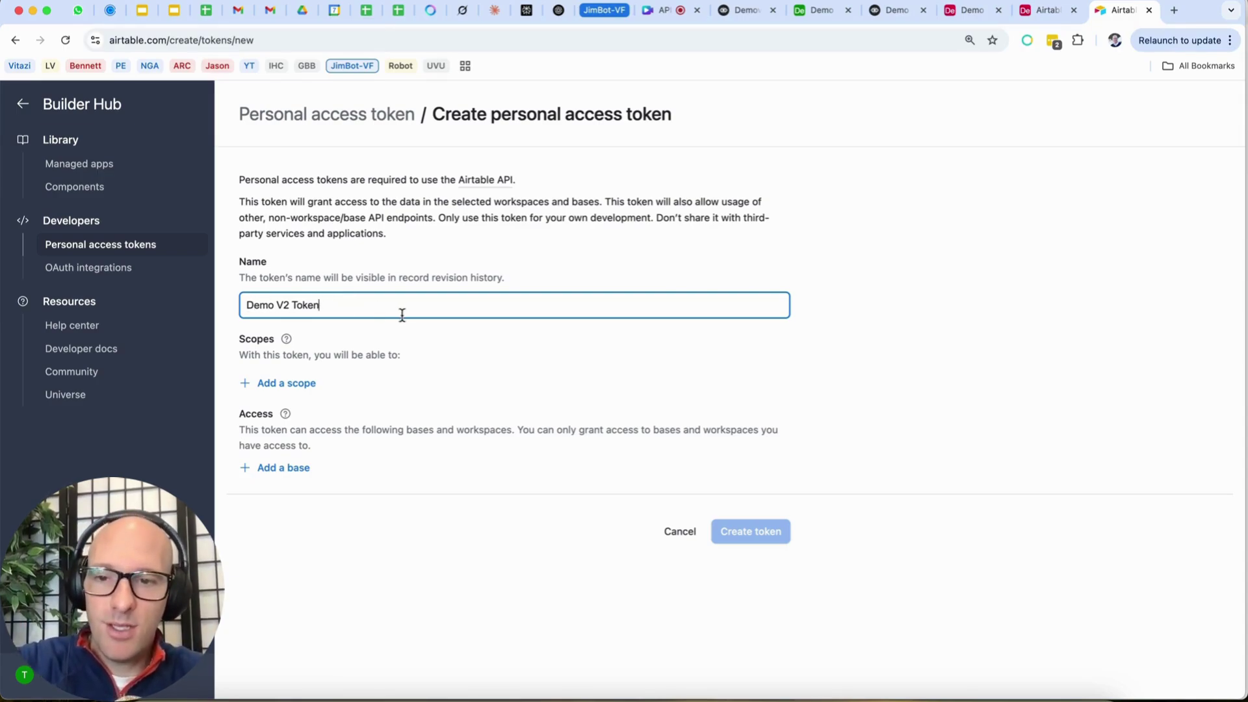
left_click(284, 385)
left_click(296, 459)
left_click(302, 417)
left_click(311, 497)
left_click(310, 452)
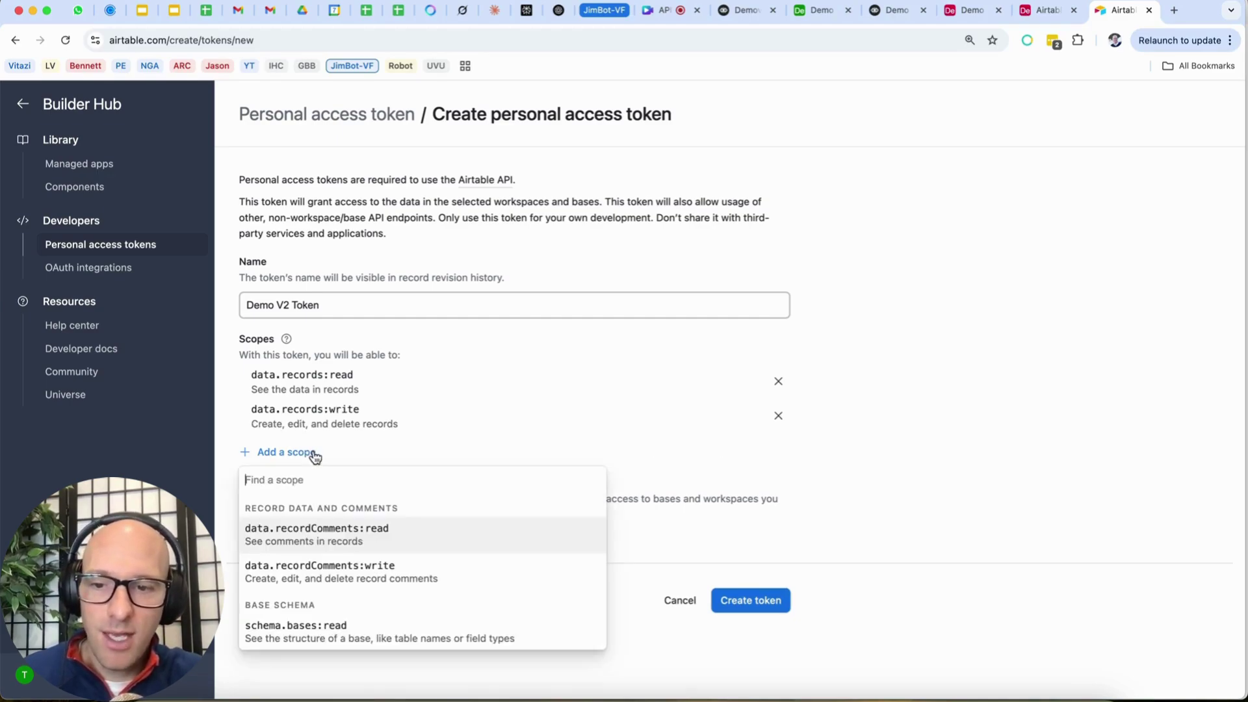
left_click(333, 544)
left_click(309, 493)
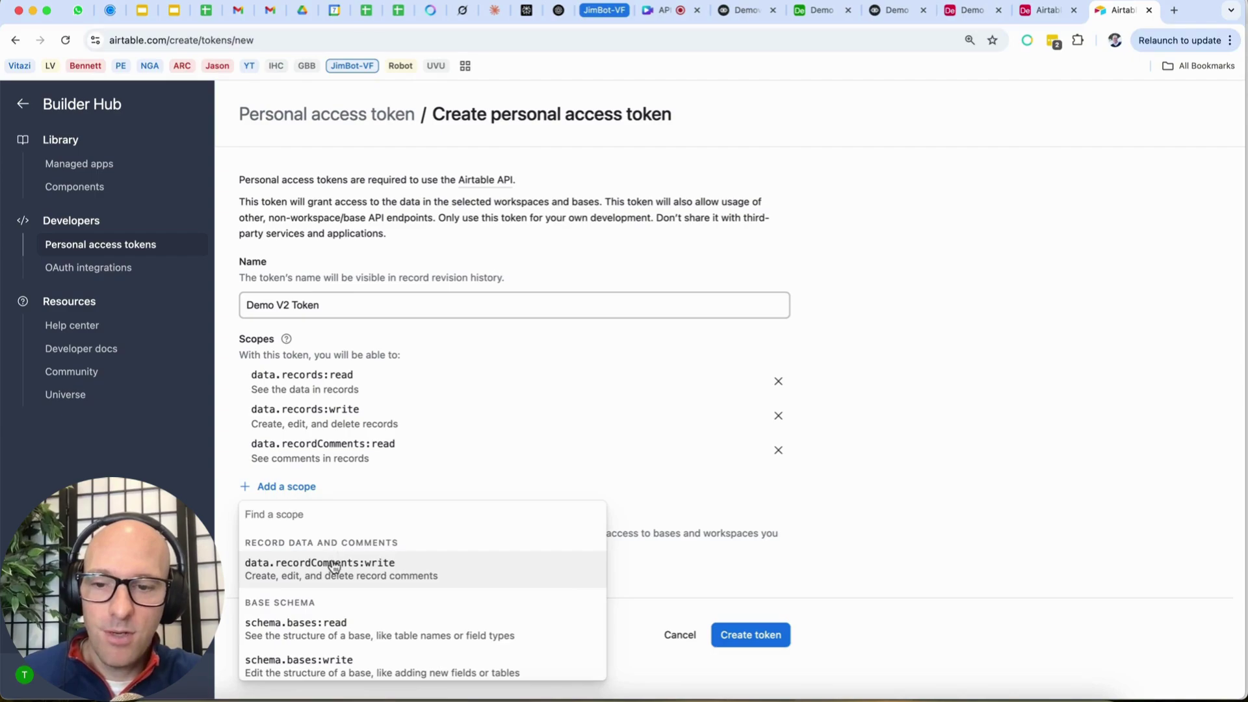
left_click(329, 566)
Add the webhook:manage, block:manage and user.email:read scopes to the token.
left_click(290, 522)
left_click(328, 497)
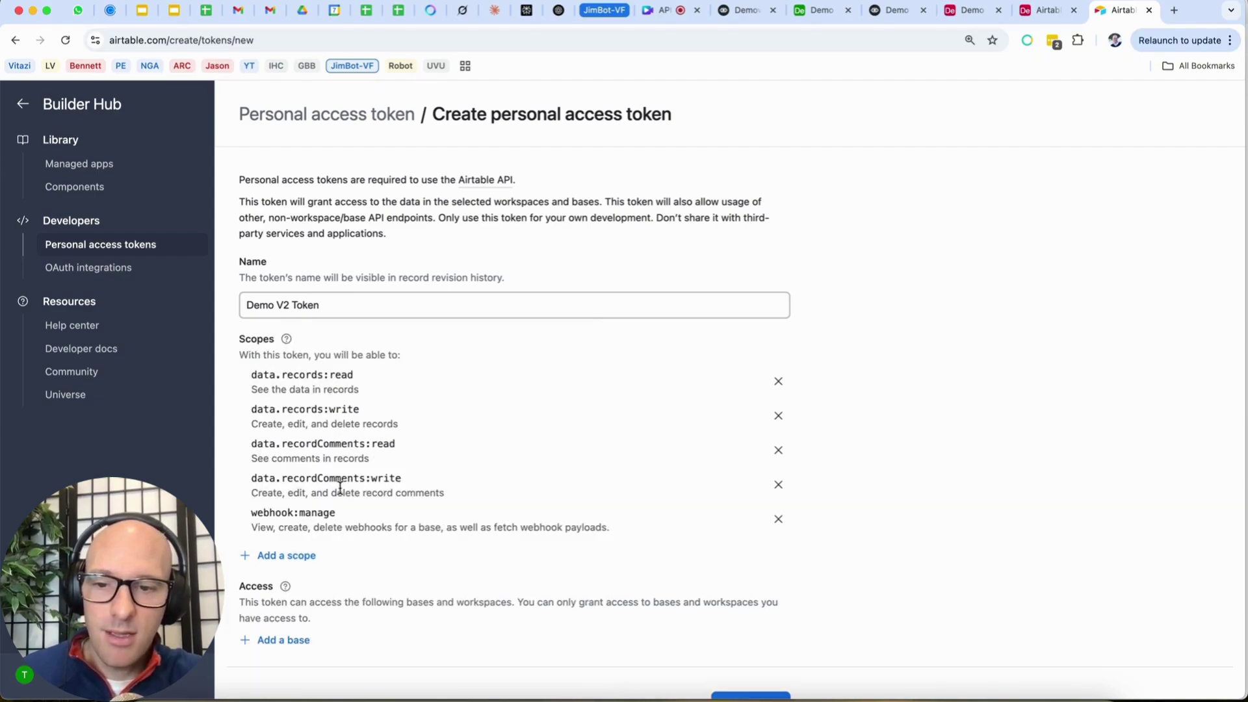
left_click(302, 557)
left_click(321, 522)
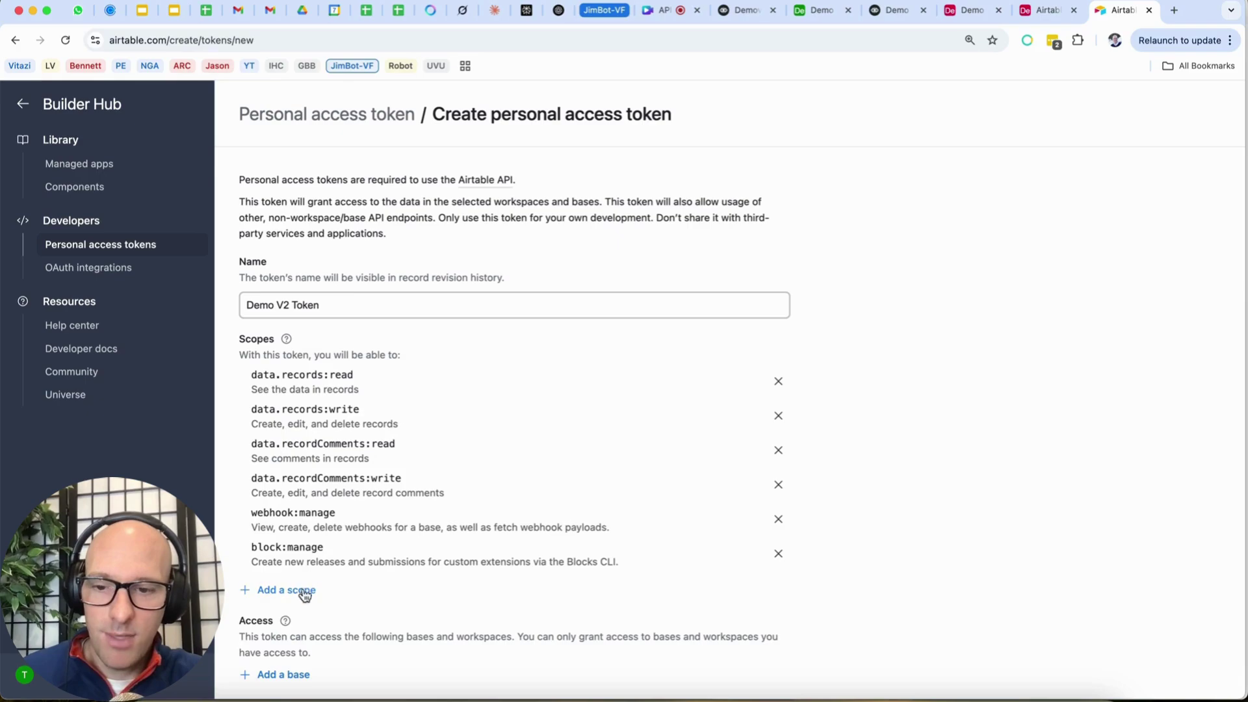
left_click(299, 590)
left_click(318, 552)
Add the schema.bases:write and schema.bases:read scopes to the token, and check for any remaining scopes.
left_click(296, 624)
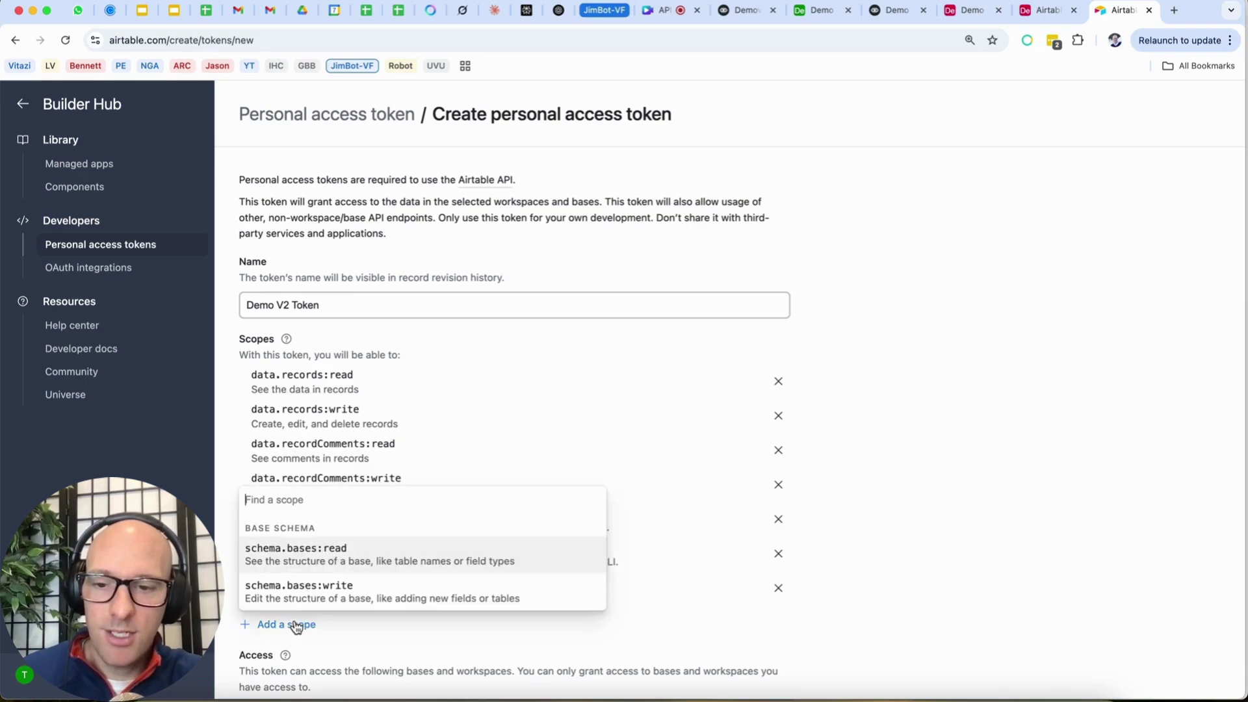
left_click(311, 581)
left_click(300, 660)
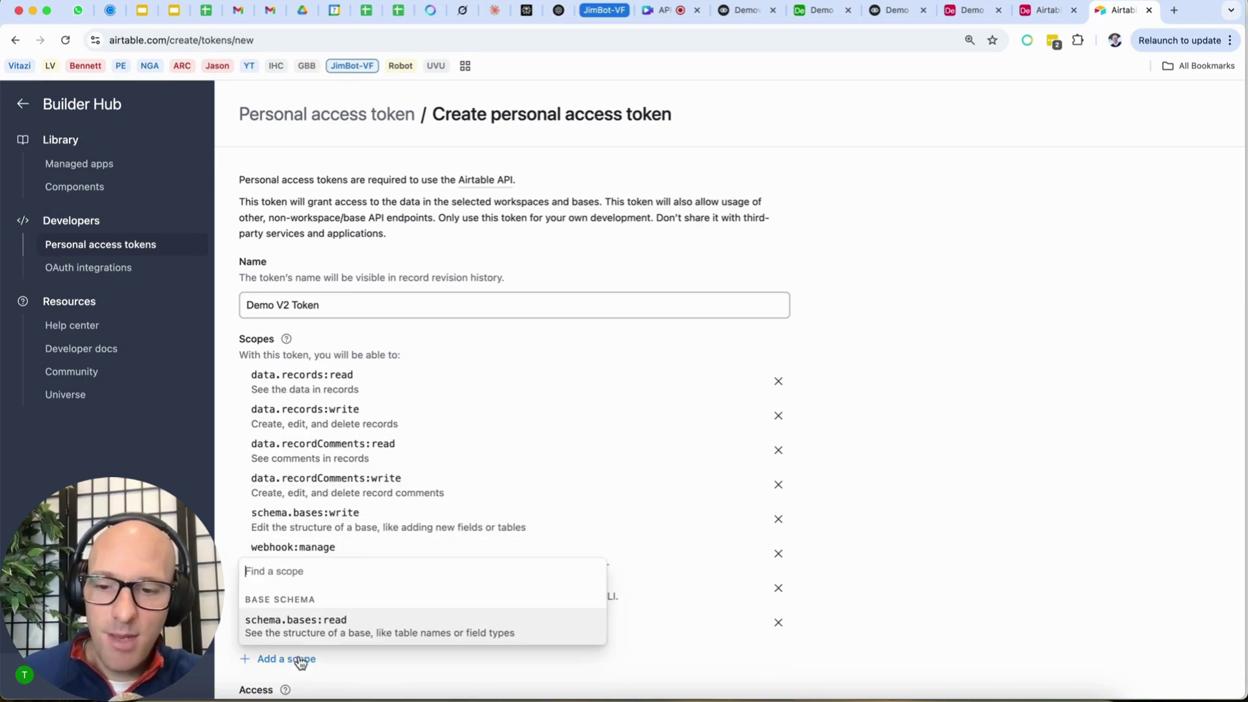
left_click(317, 614)
scroll(319, 614, "down", 5)
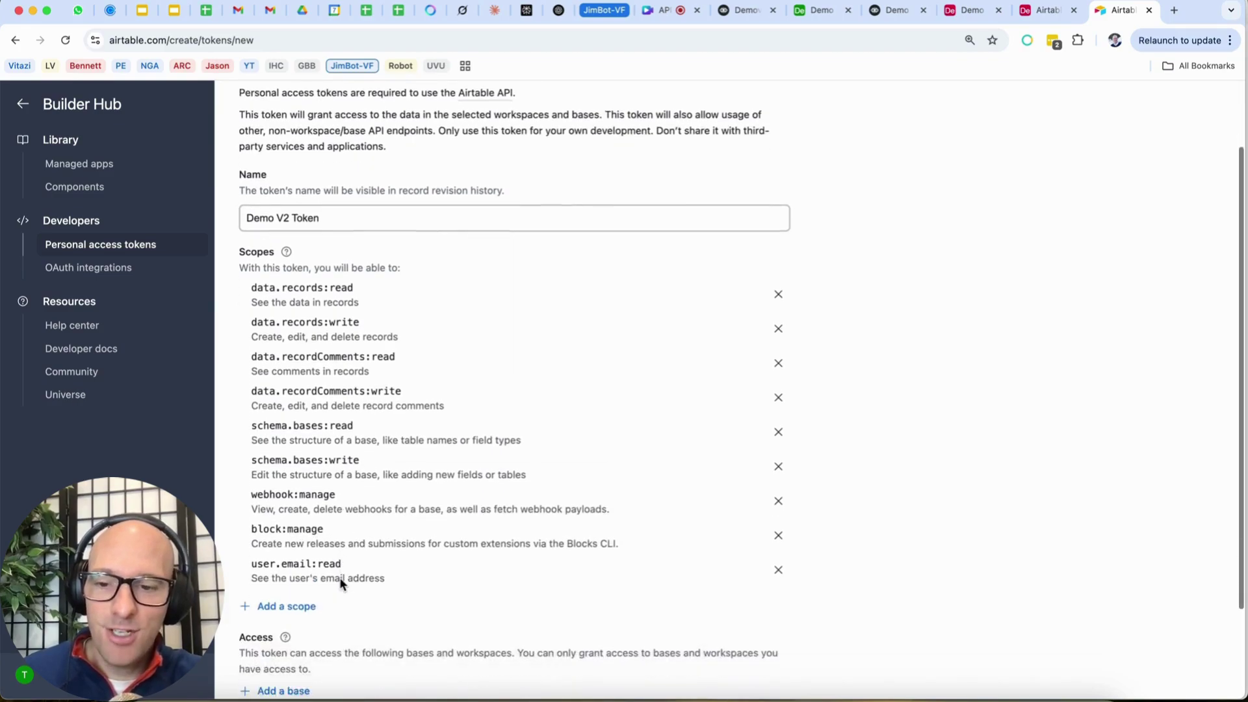
left_click(300, 562)
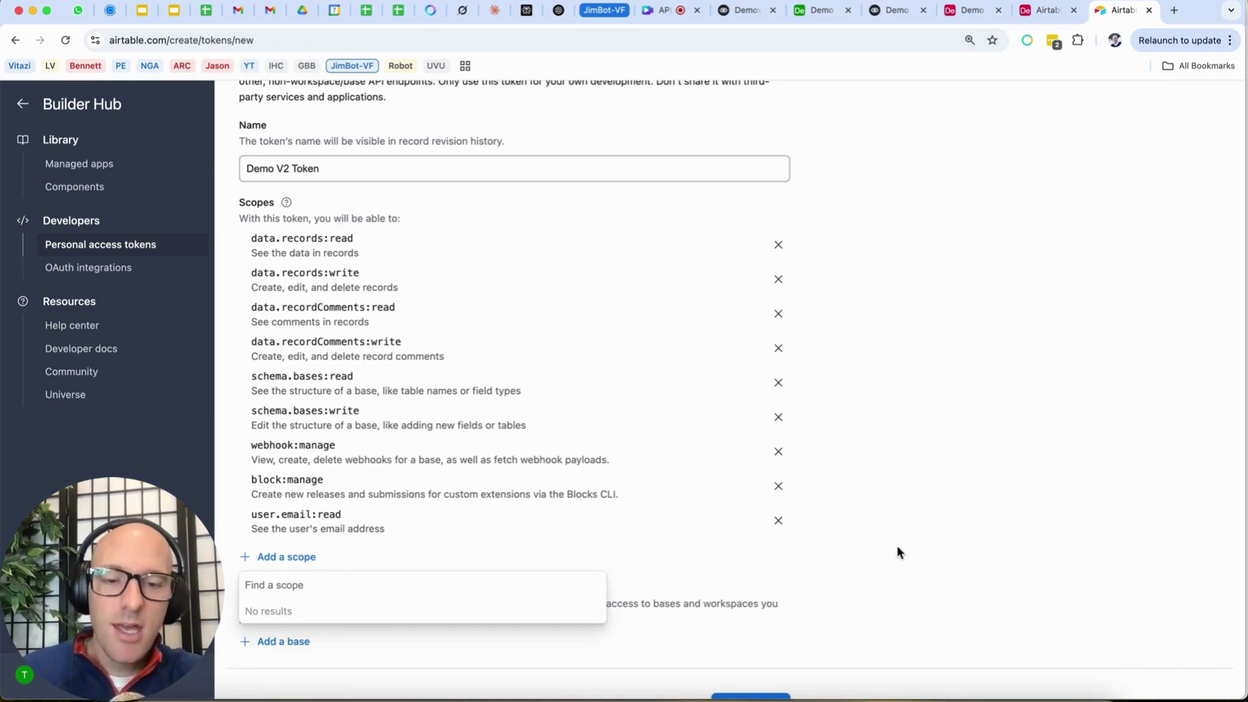
left_click(994, 573)
Grant the token access to the Demo V2 base and review the selected scopes and access.
scroll(789, 572, "down", 2)
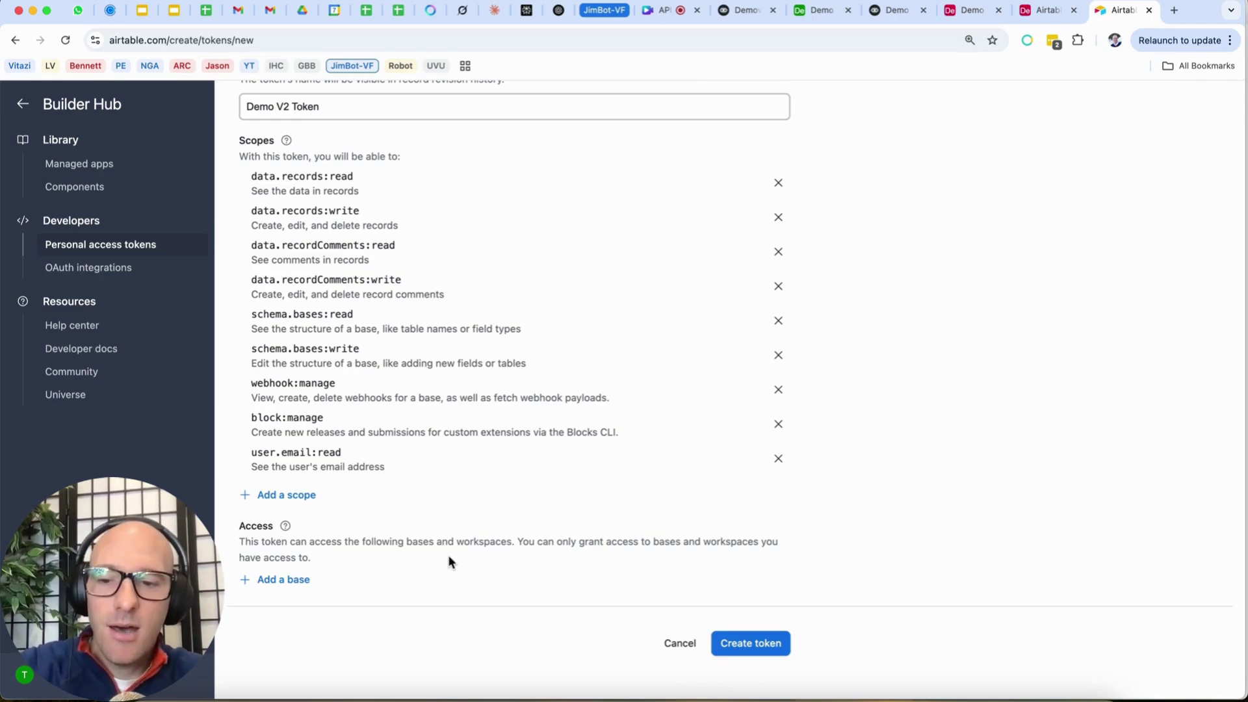
scroll(447, 555, "down", 1)
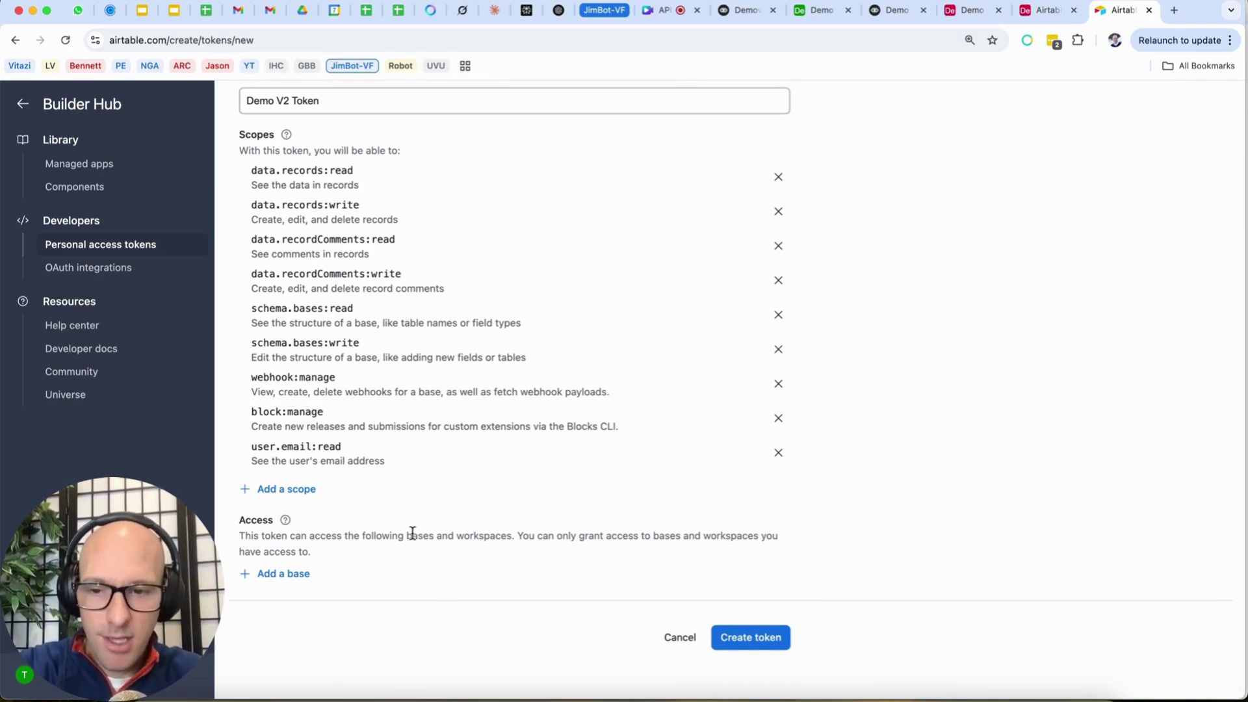
left_click(288, 575)
scroll(307, 541, "down", 2)
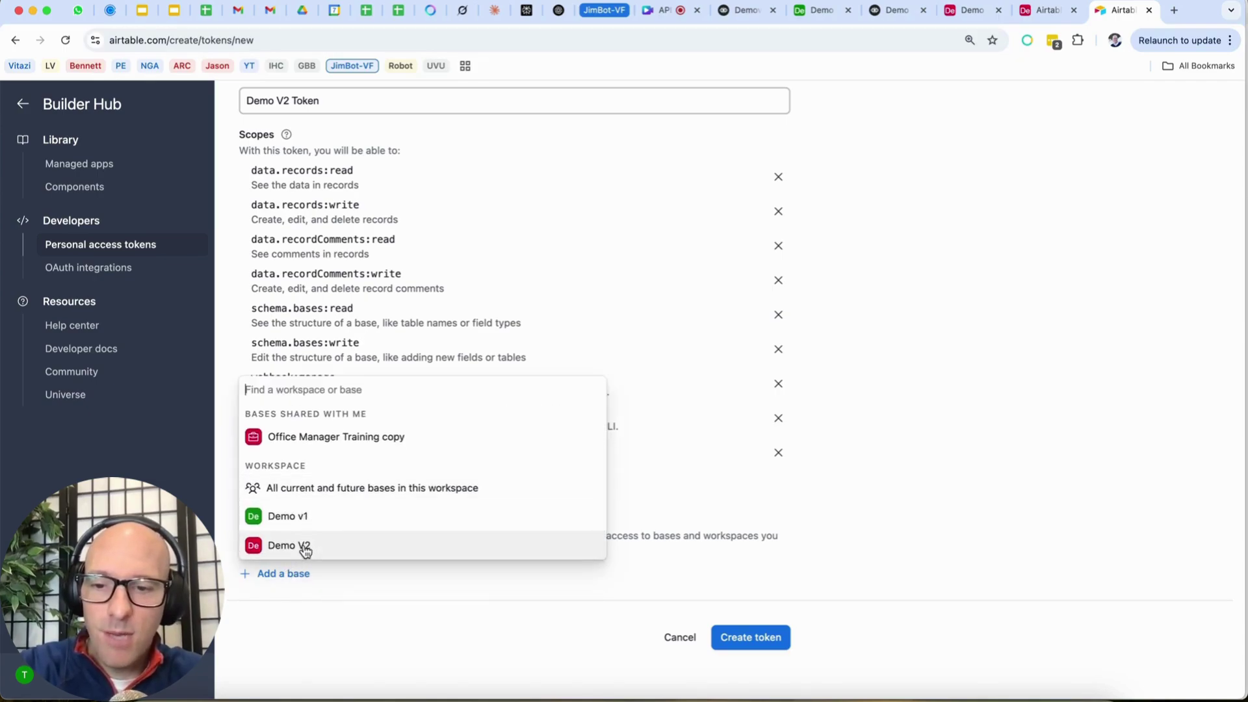
left_click(305, 549)
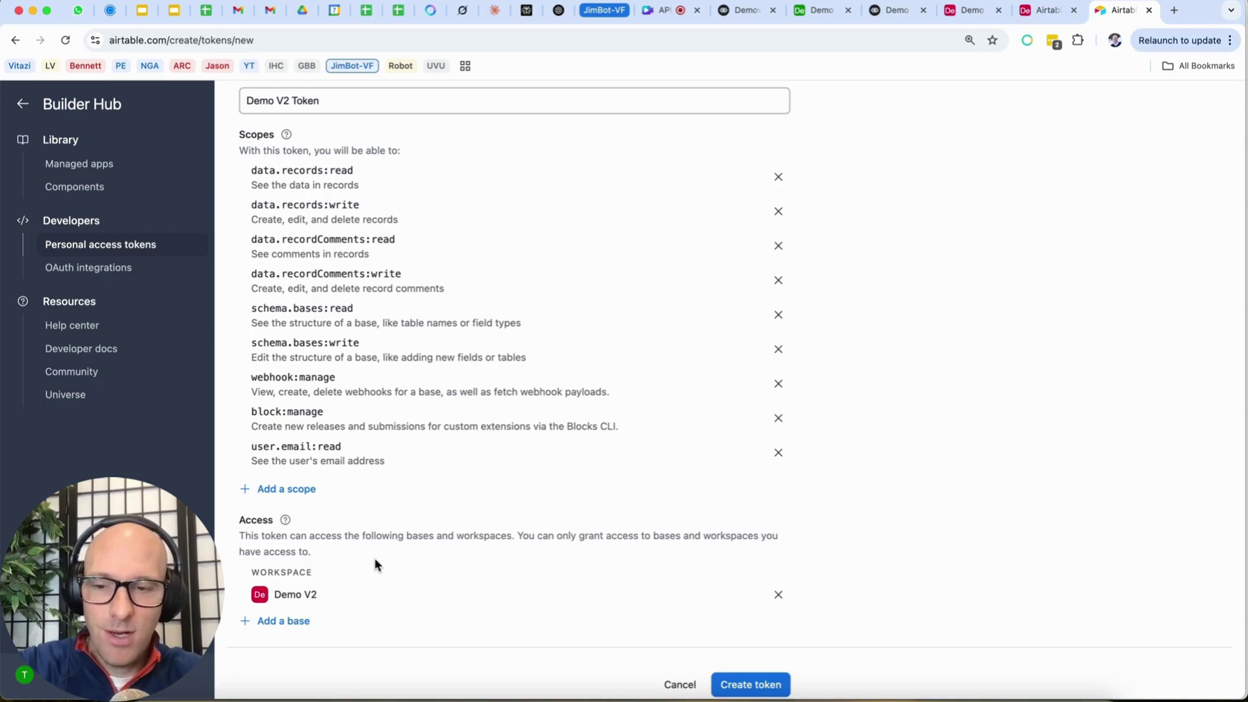
scroll(374, 557, "up", 1)
scroll(374, 558, "down", 2)
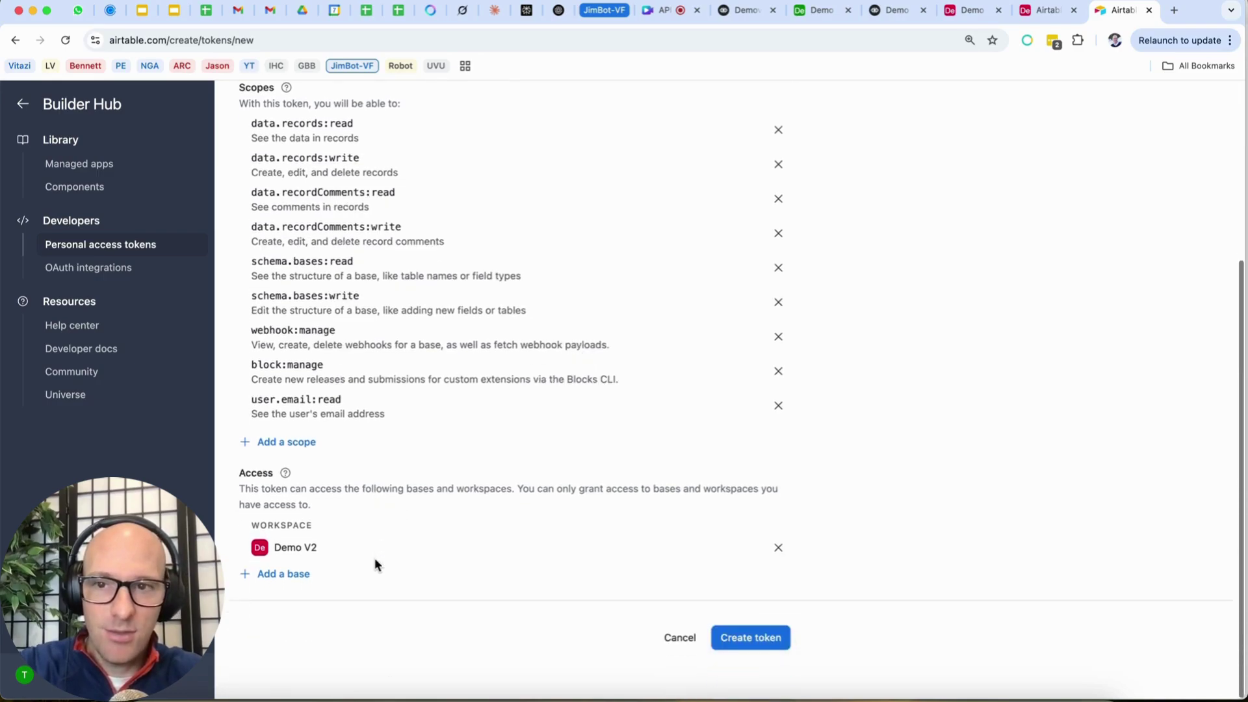
Create the token, copy its value, and paste the API token into the blank note in Notes.
left_click(740, 638)
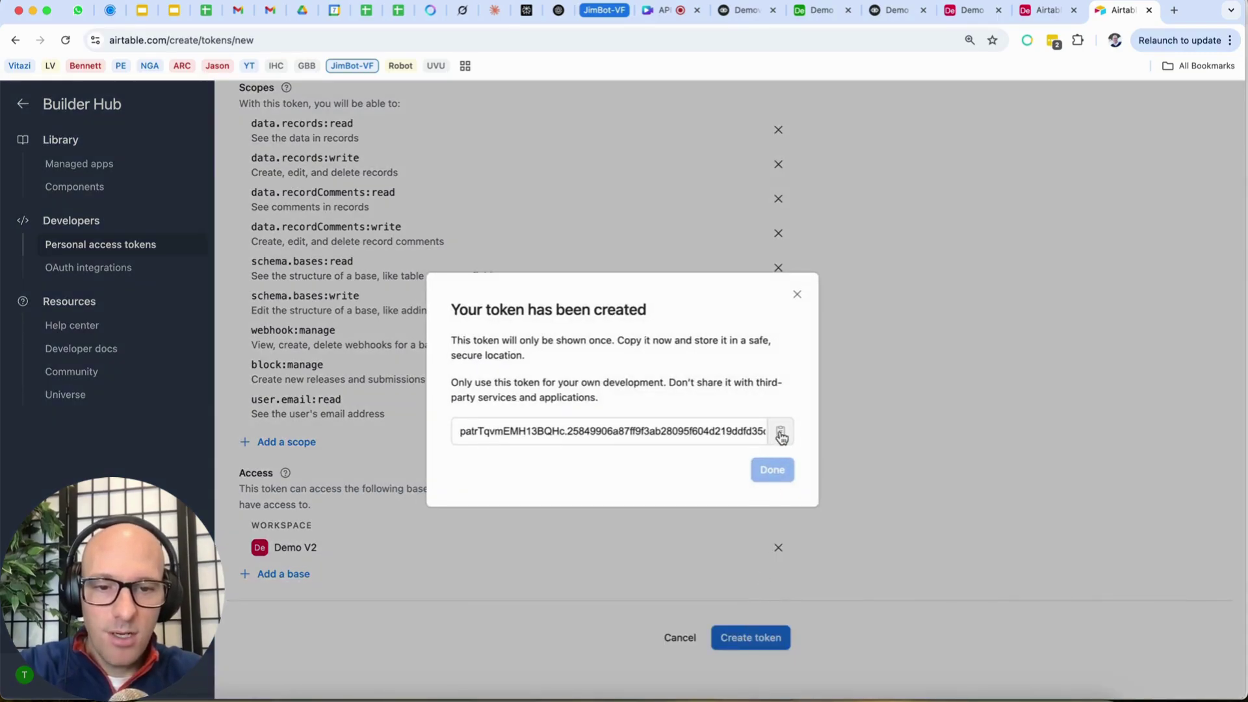
left_click(779, 431)
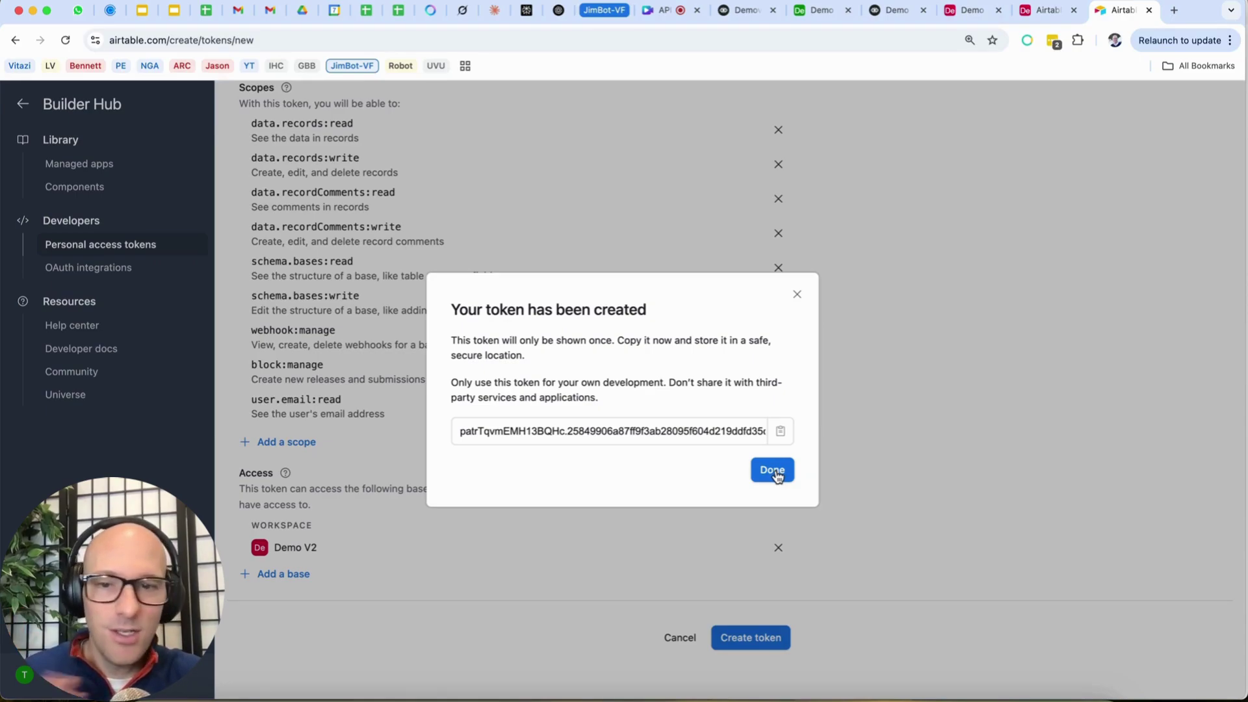
left_click(778, 476)
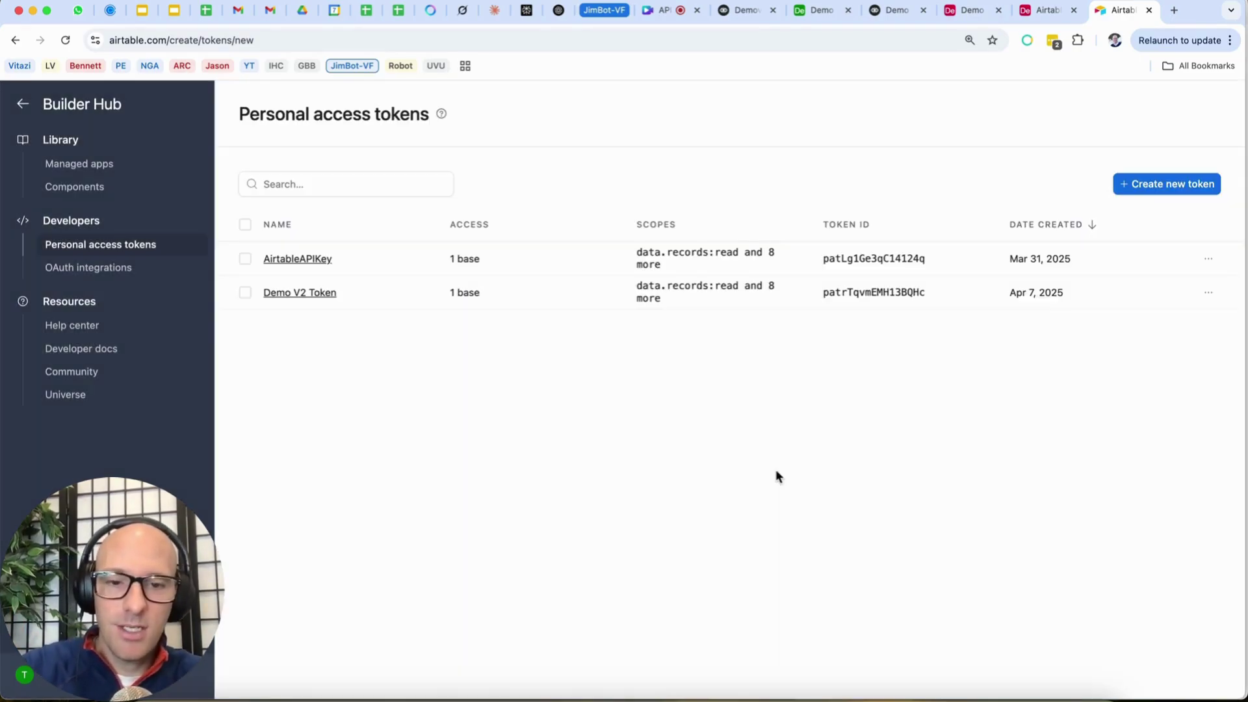
left_click(694, 690)
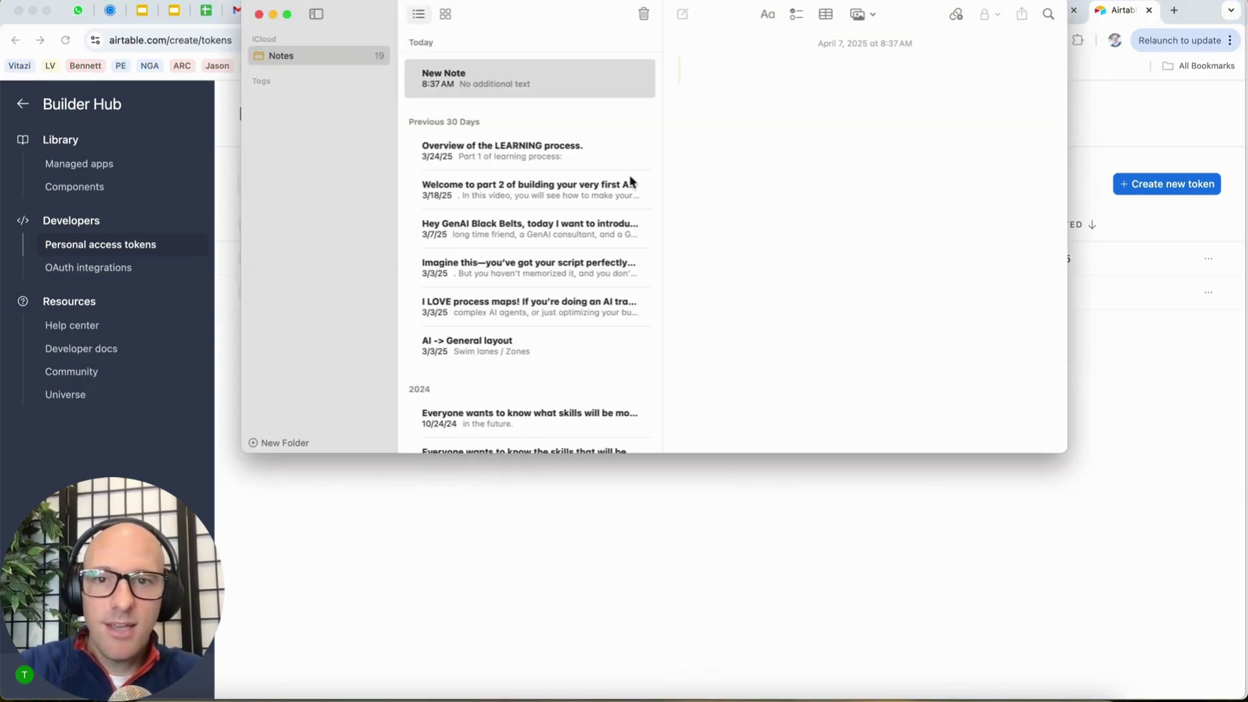
key("super+v")
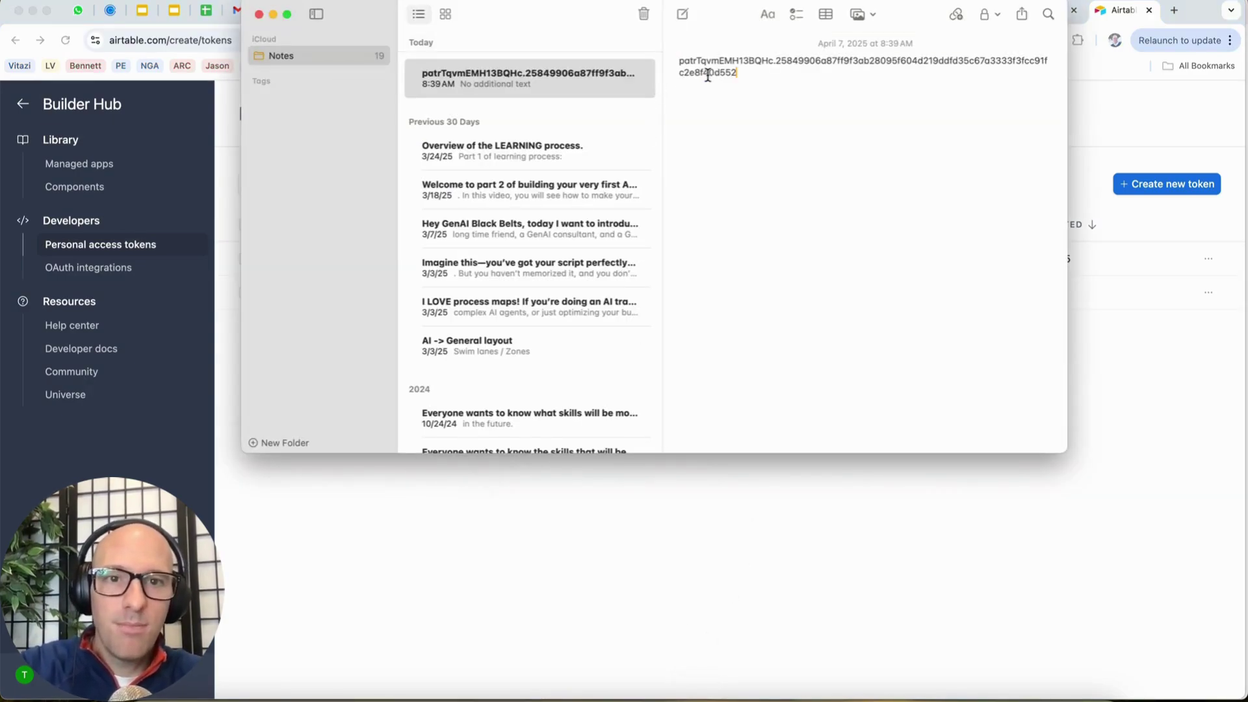
Enlarge the whole pasted token text in the note until it is easy to read.
left_click_drag(741, 71, 676, 60)
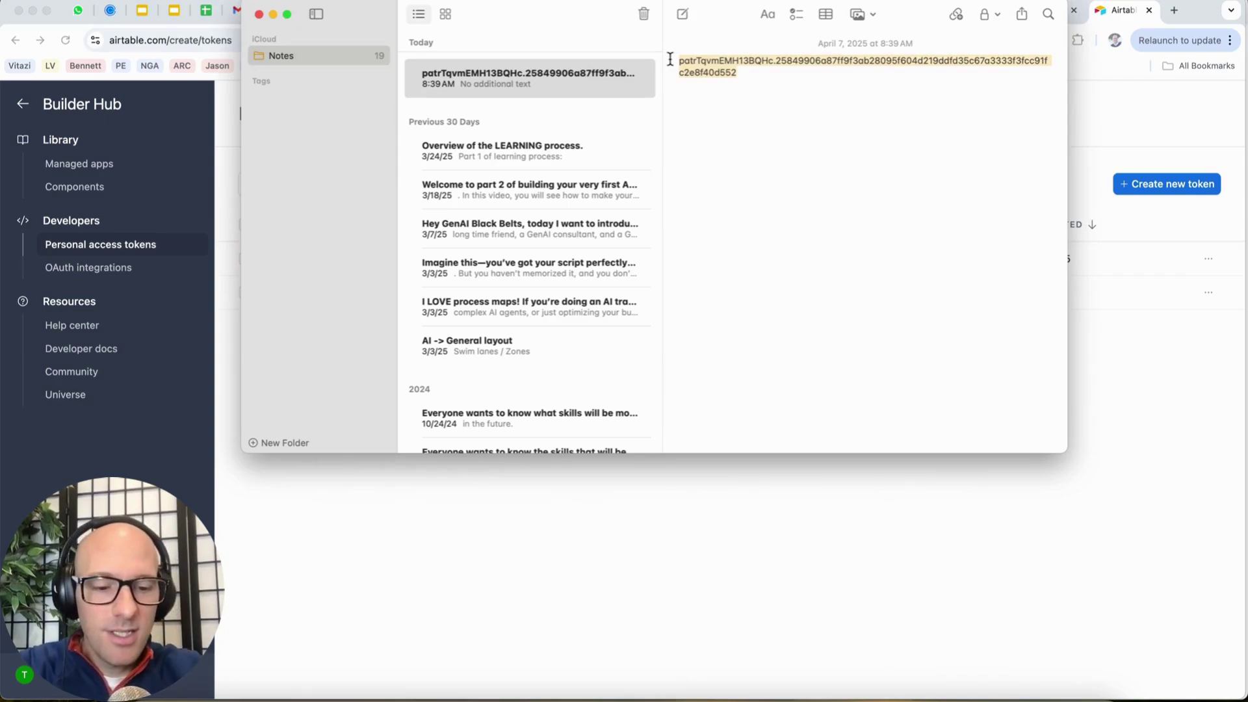
key("super+plus")
key("super+plus")
key("super+plus")
key("super+plus")
key("super+plus")
key("super+plus")
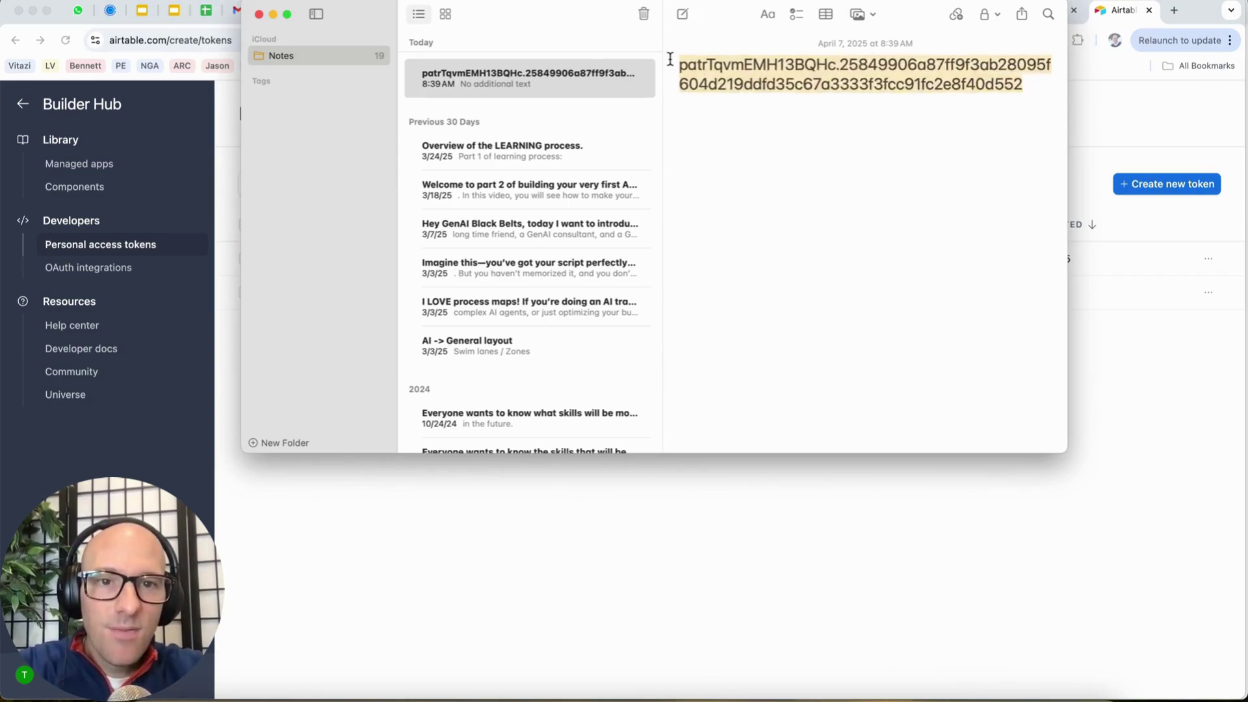
key("super+plus")
key("super+plus")
key("super+plus")
key("super+plus")
key("super+plus")
key("super+plus")
key("super+plus")
key("super+plus")
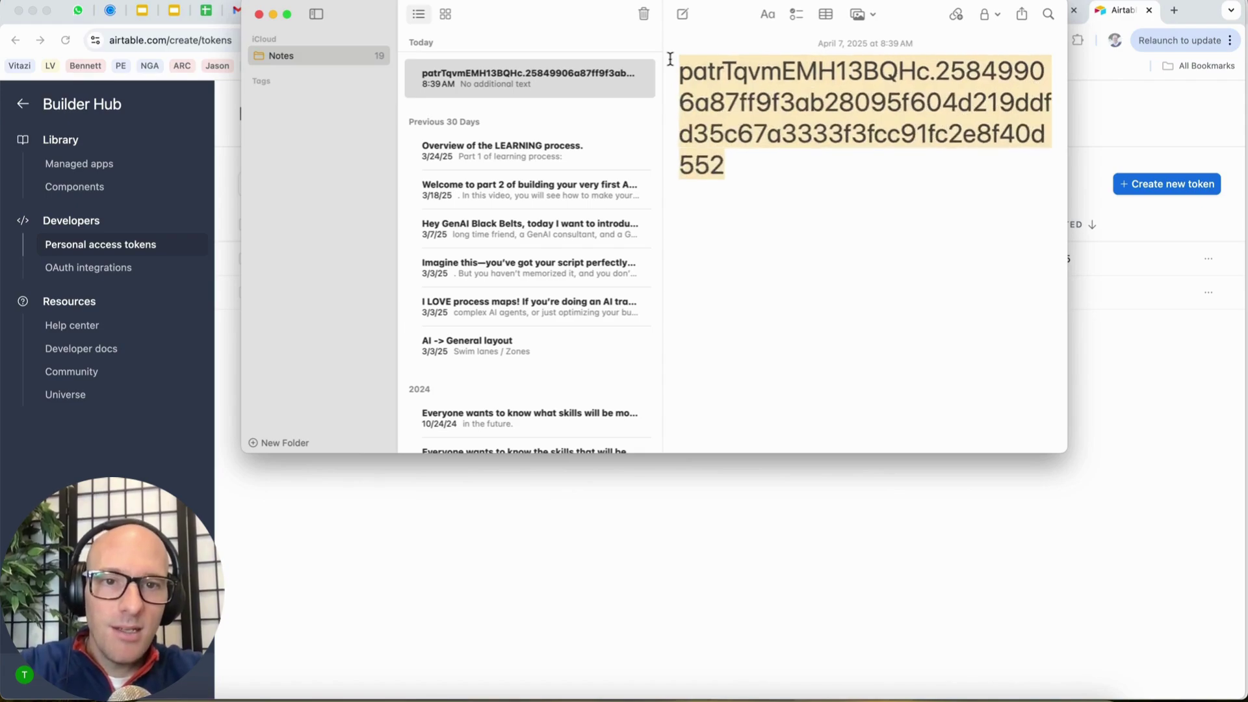
key("super+plus")
key("super+plus")
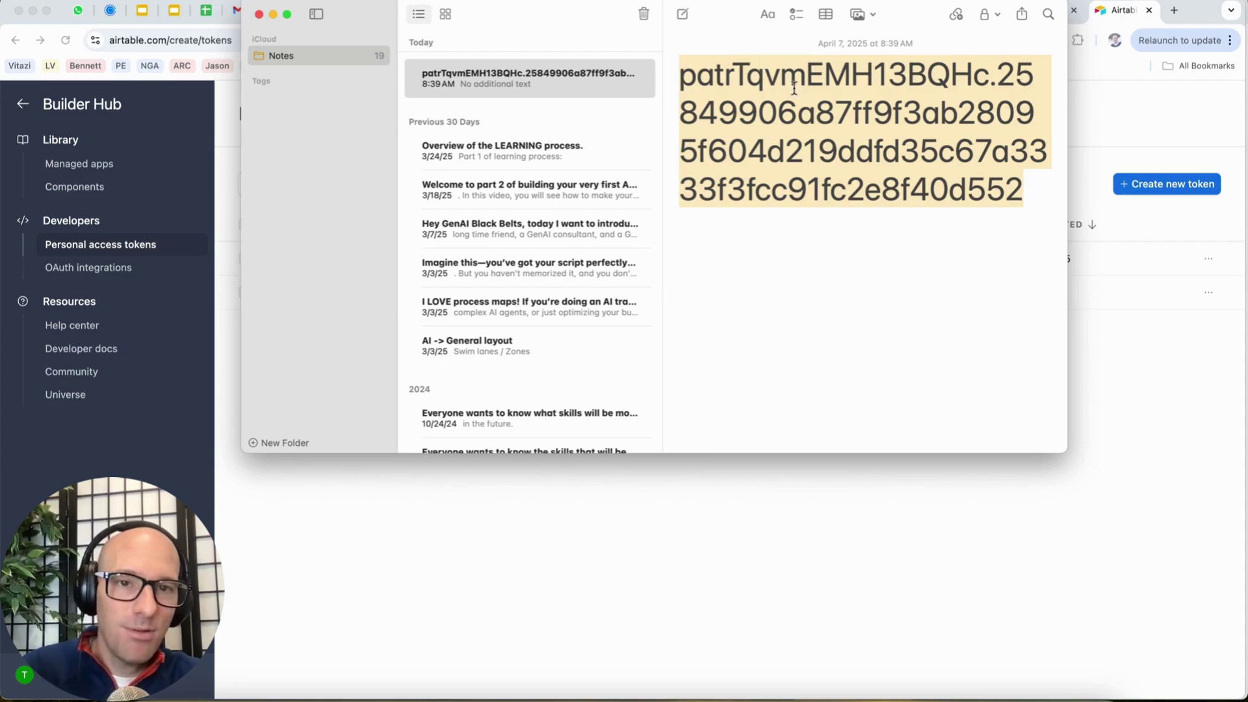
left_click(1028, 198)
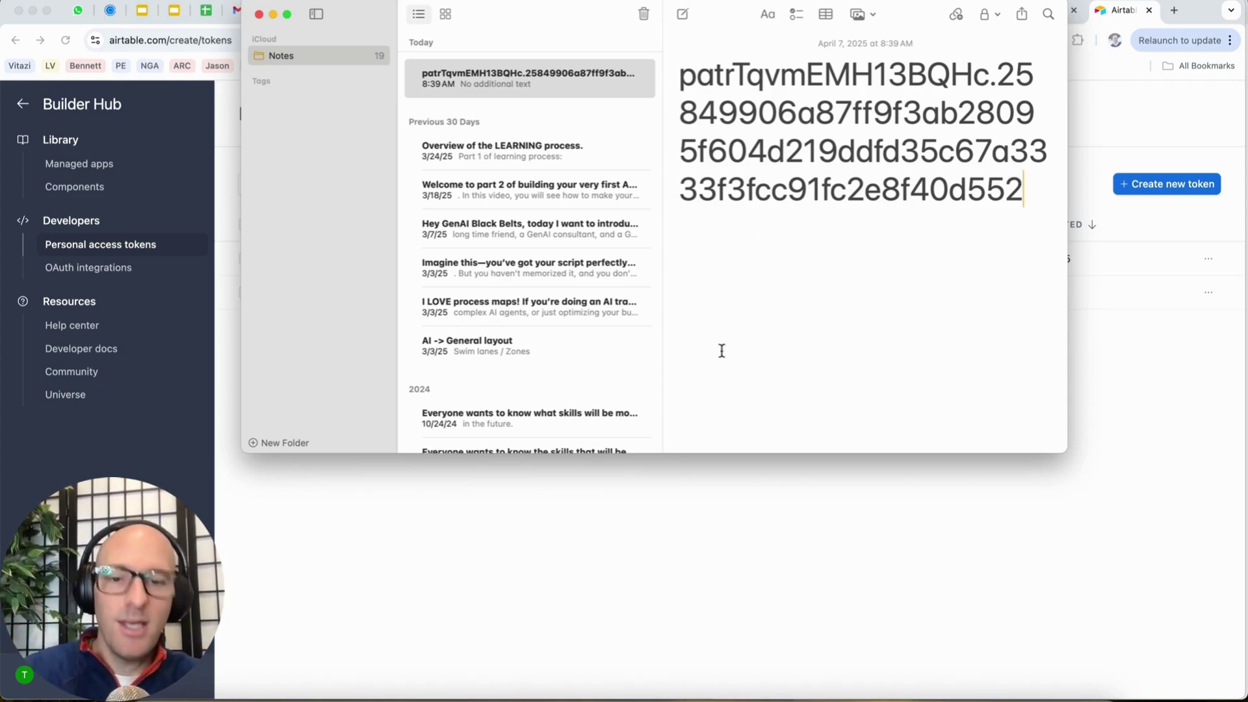
Copy the word Bearer with its trailing space from the Airtable authentication example into the Authorization header's value in Voiceflow.
left_click(689, 530)
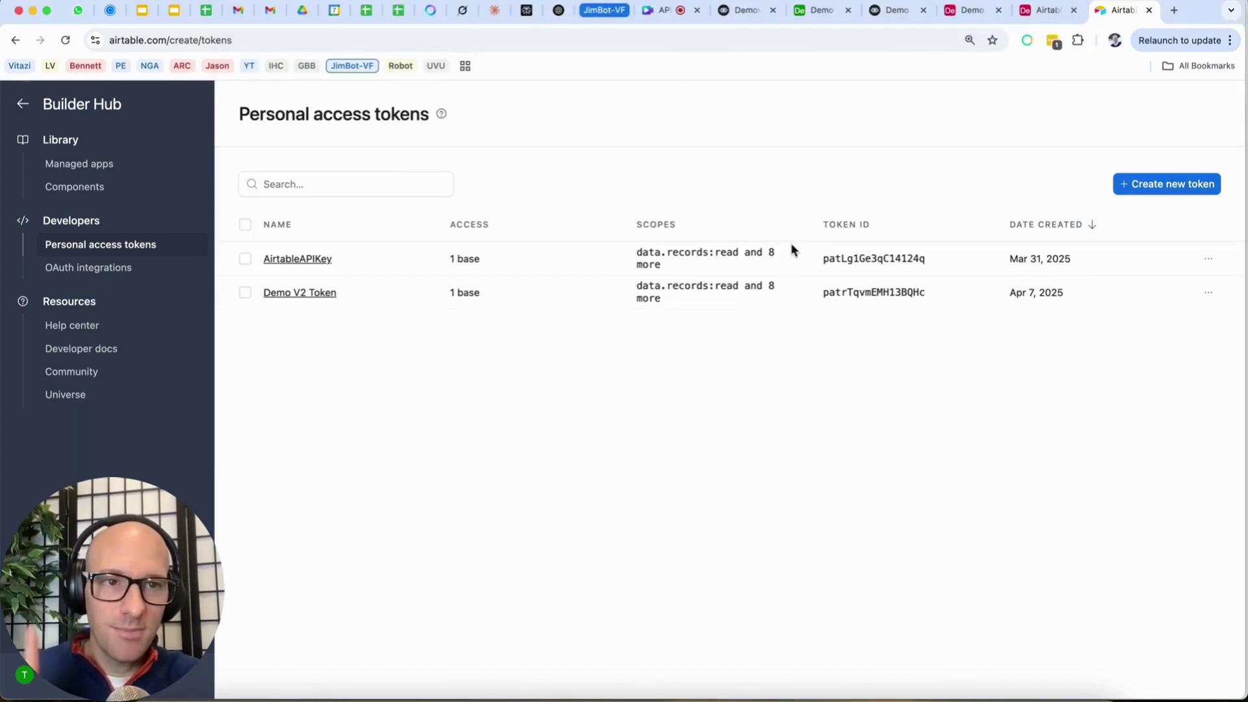
left_click(900, 13)
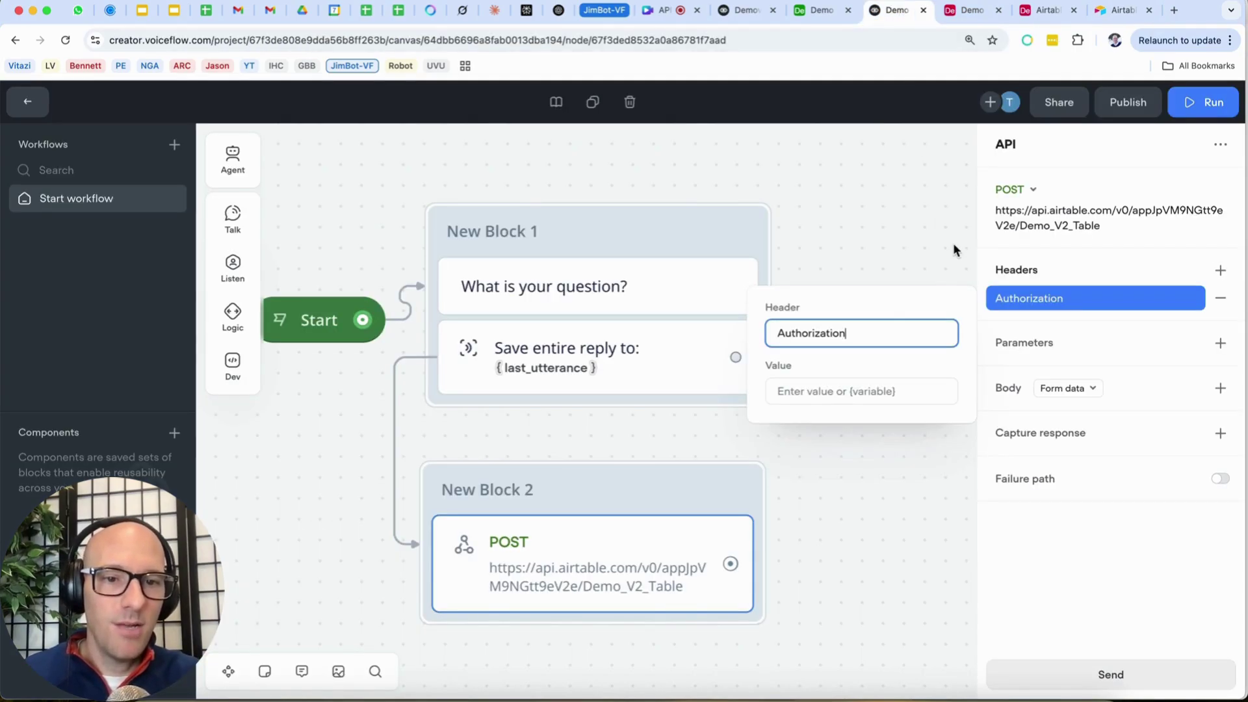
left_click(832, 391)
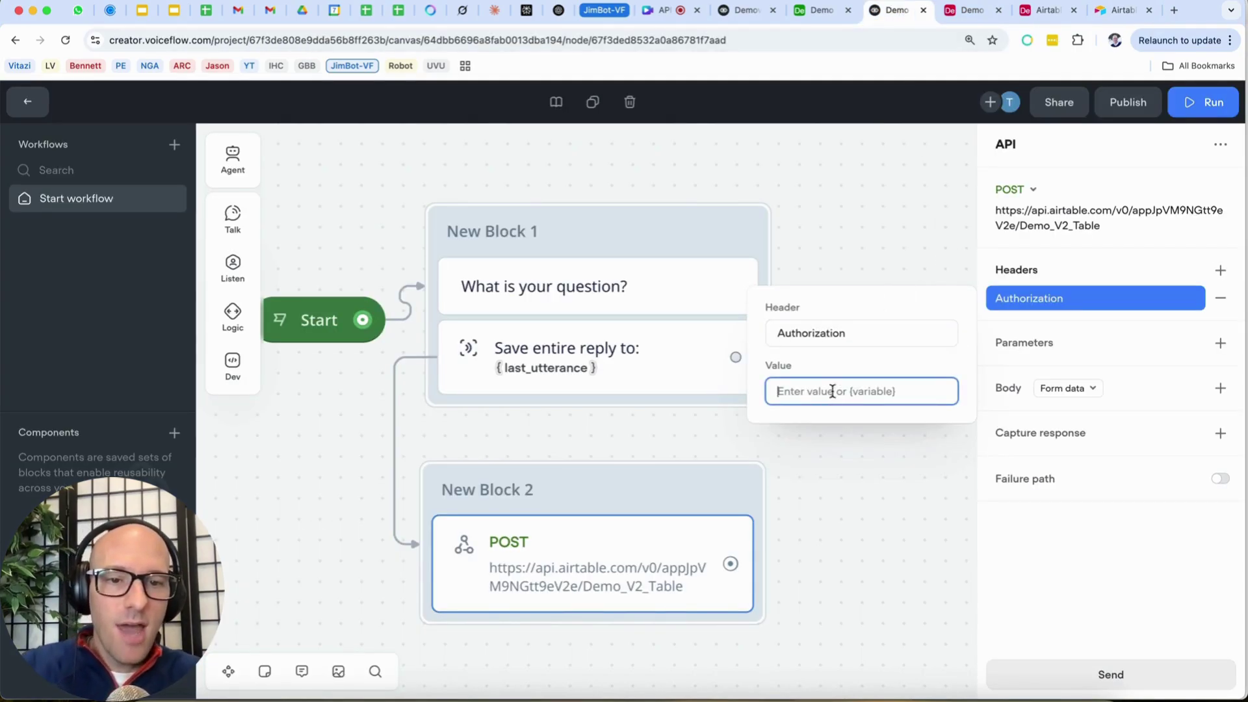
left_click(1035, 18)
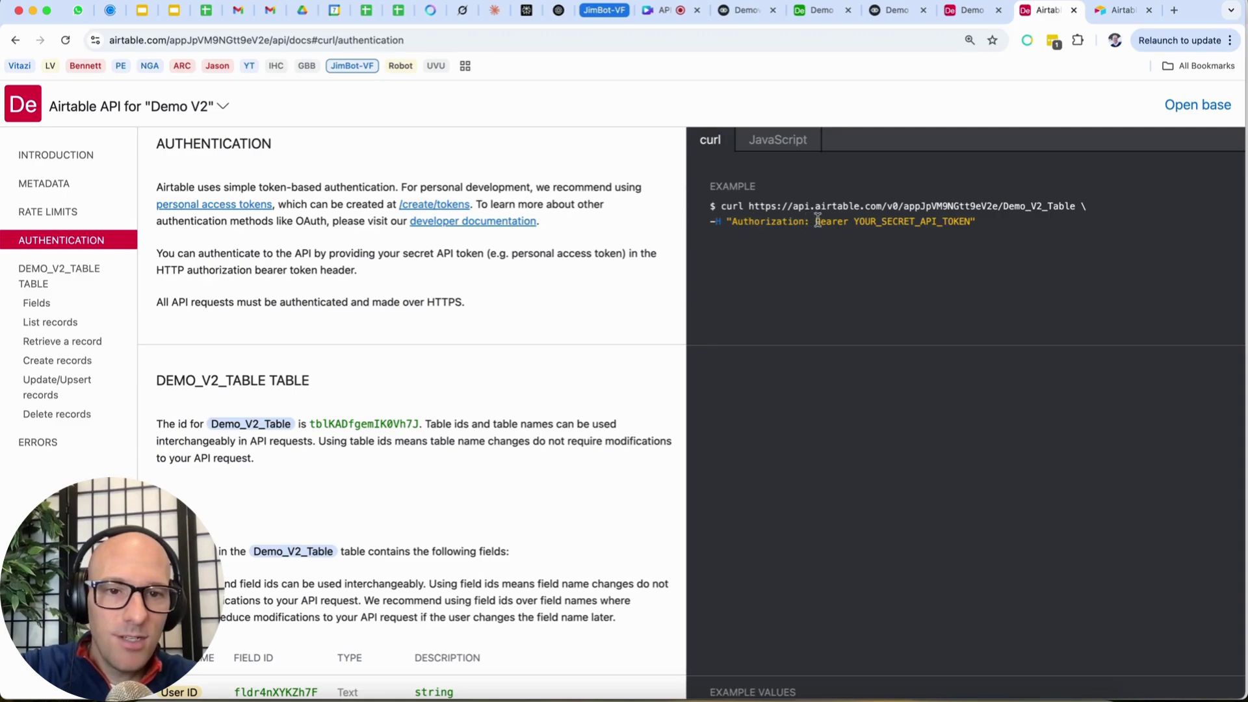
left_click_drag(818, 221, 849, 222)
key("super+c")
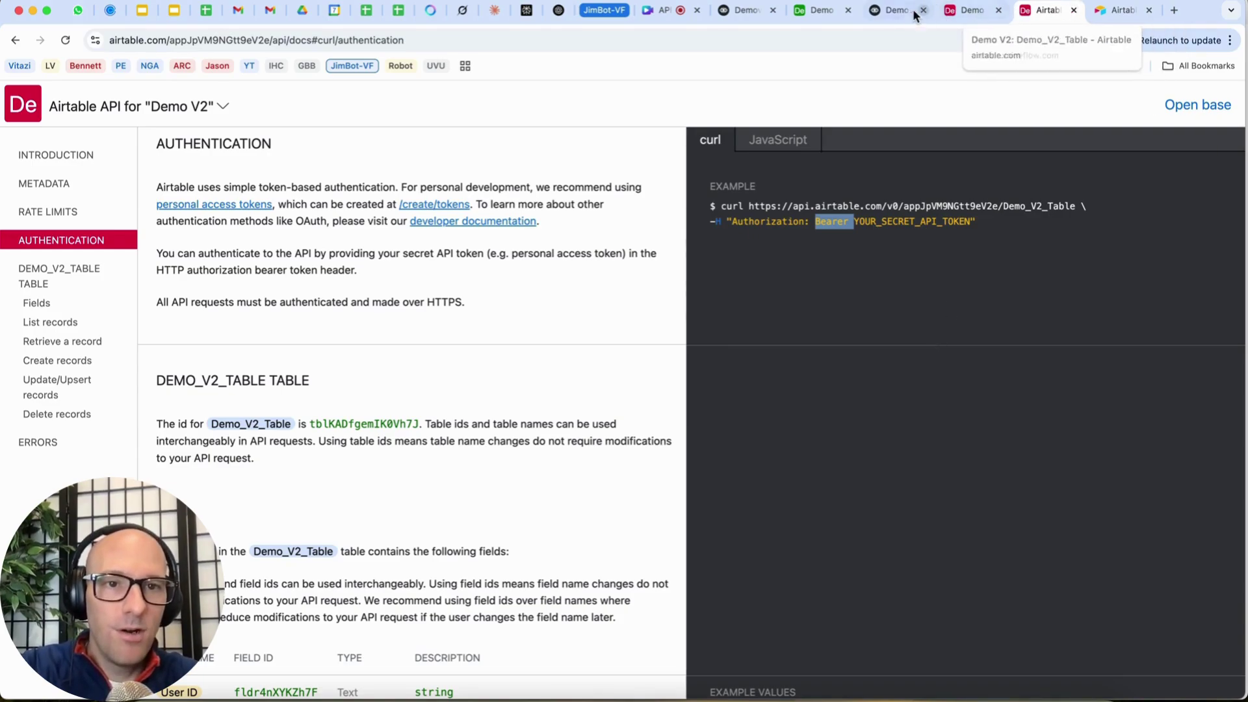
left_click(892, 10)
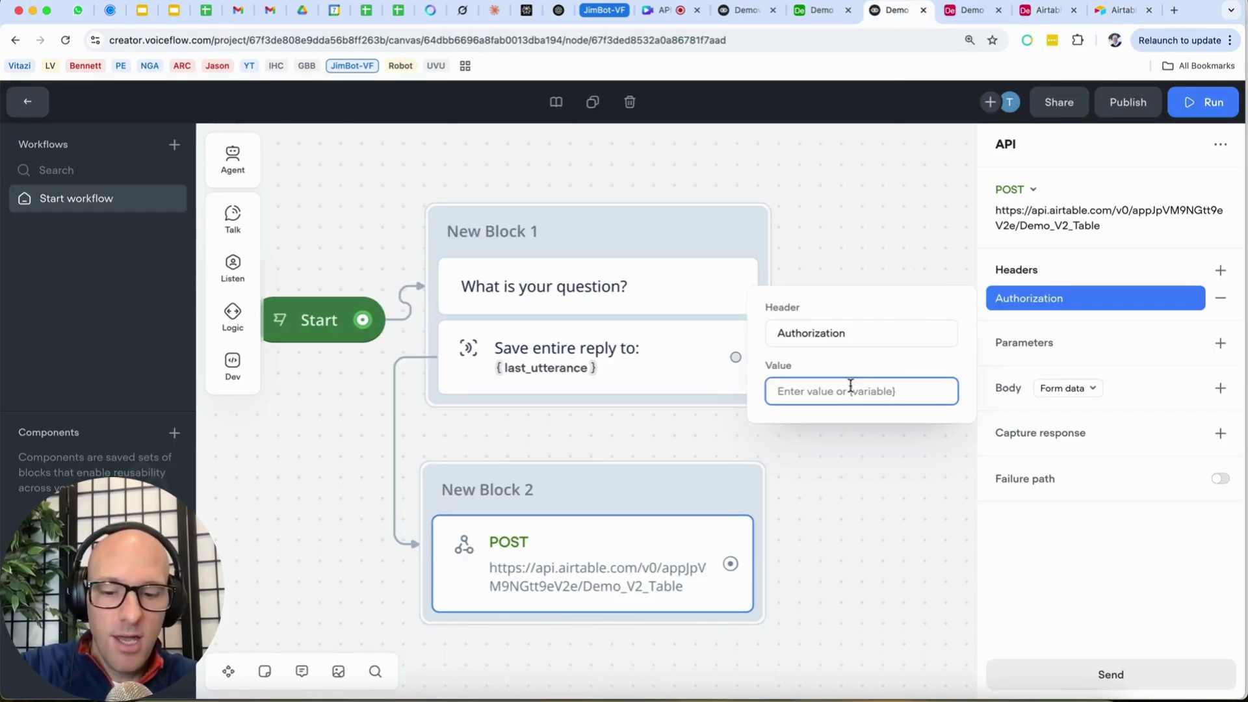
key("super+v")
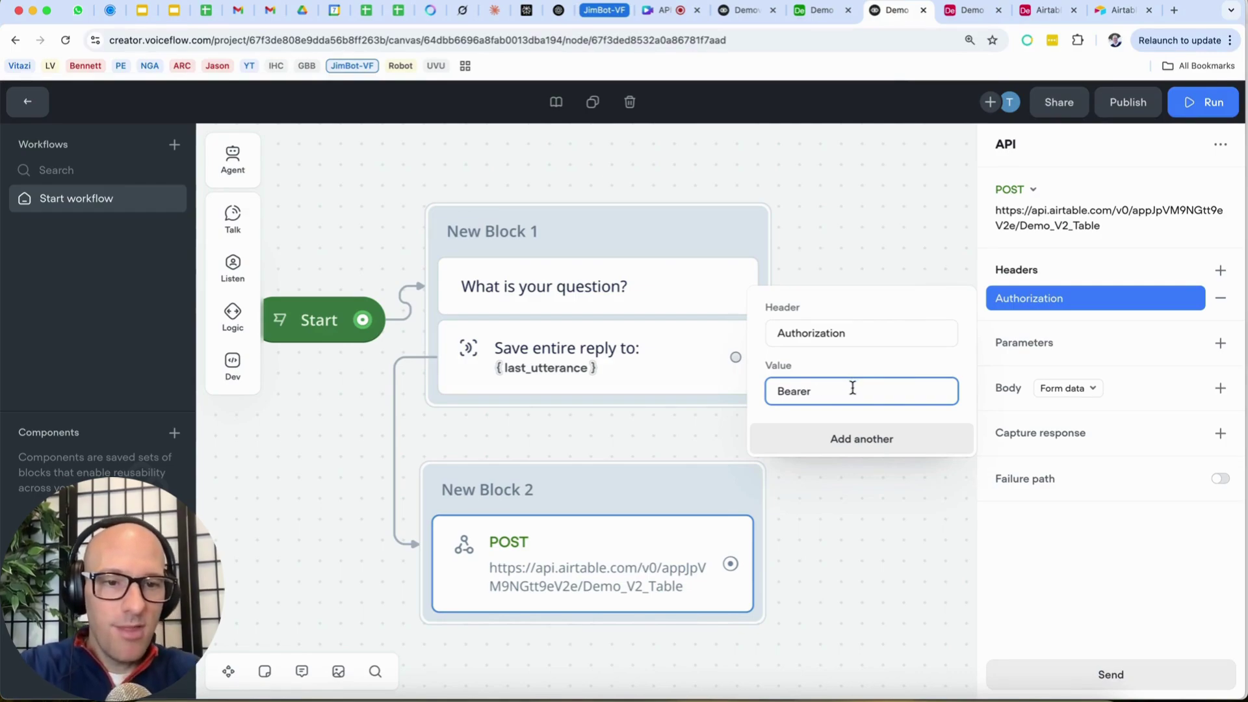
Copy the API token from Notes, paste it after Bearer in the Authorization header's value, and compare the header with Demov1's.
left_click(1047, 9)
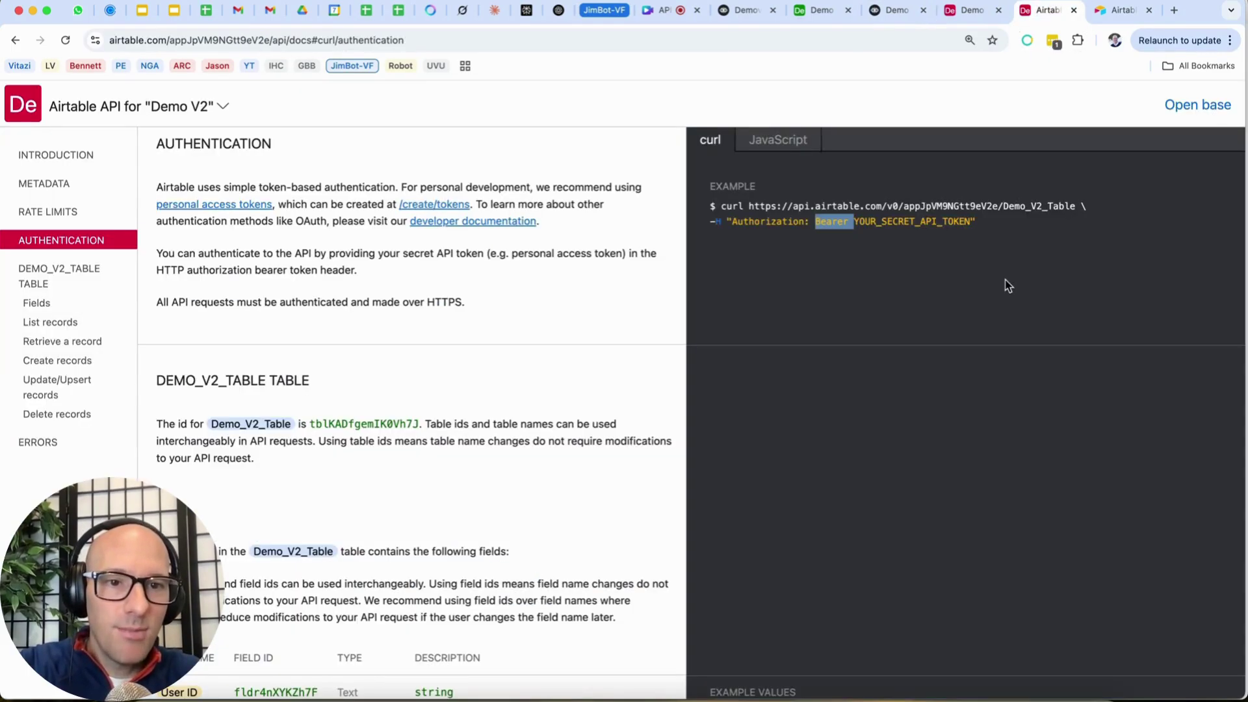
left_click(857, 221)
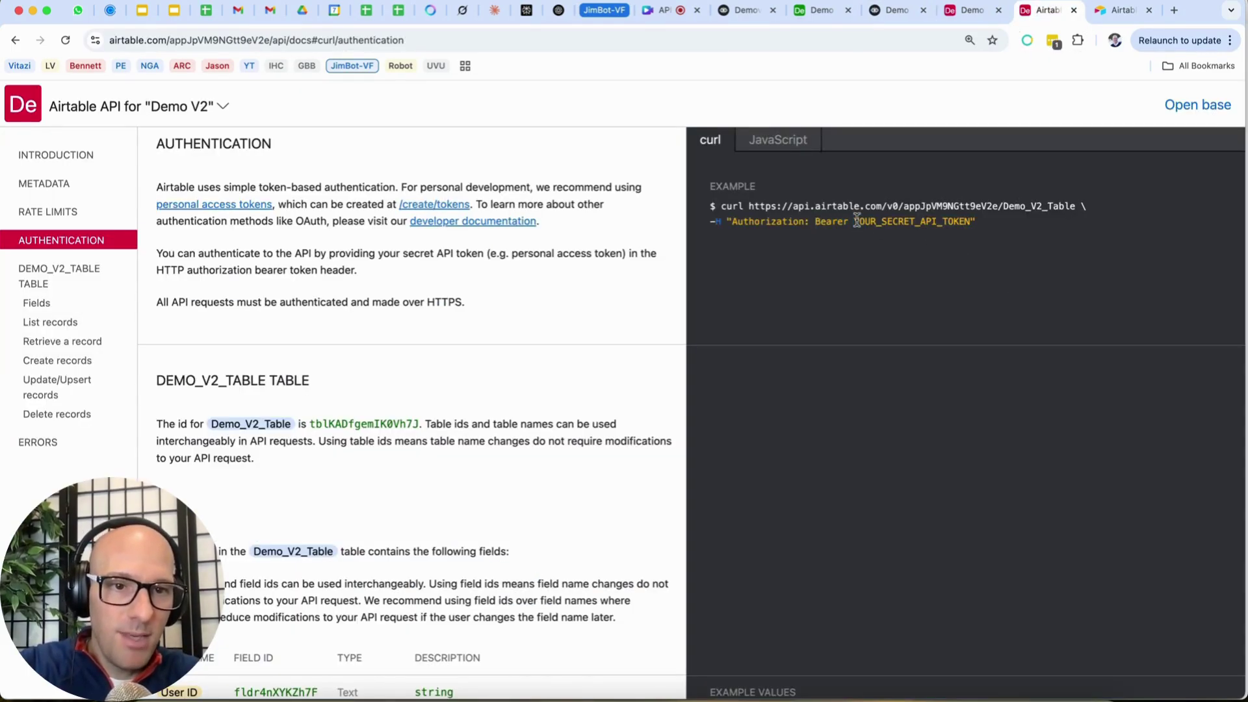
left_click_drag(853, 222, 969, 219)
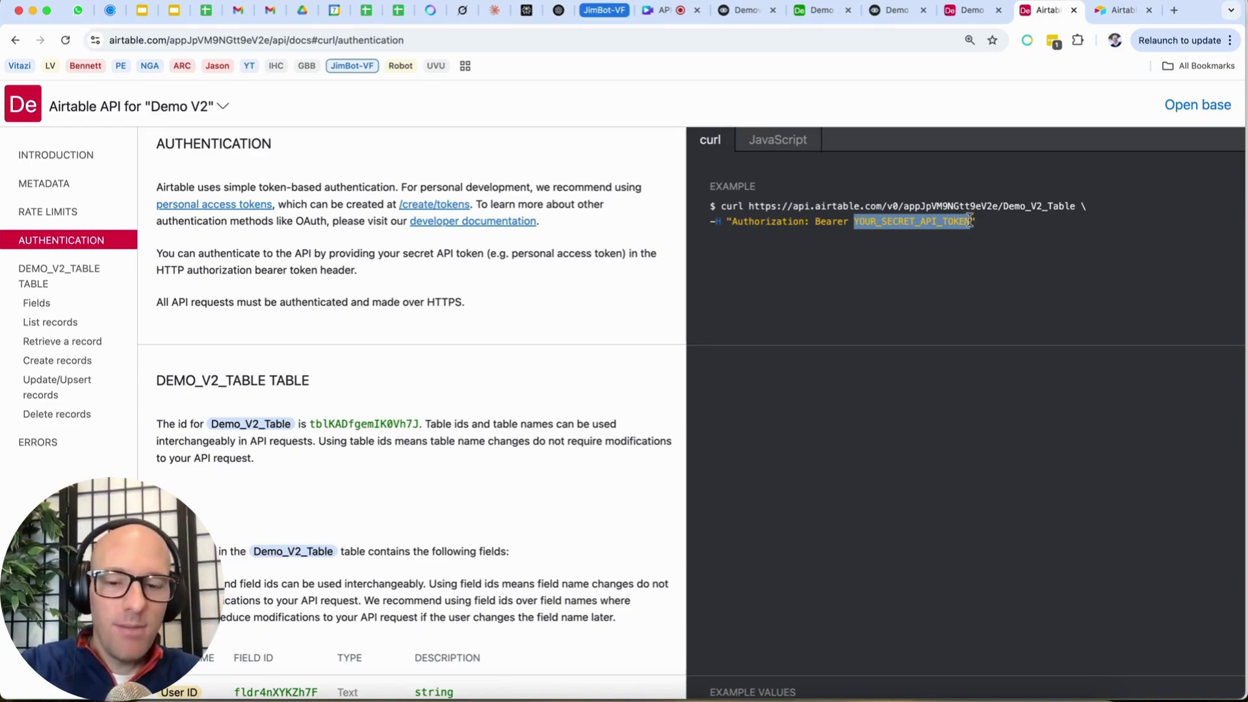
key("super+Tab")
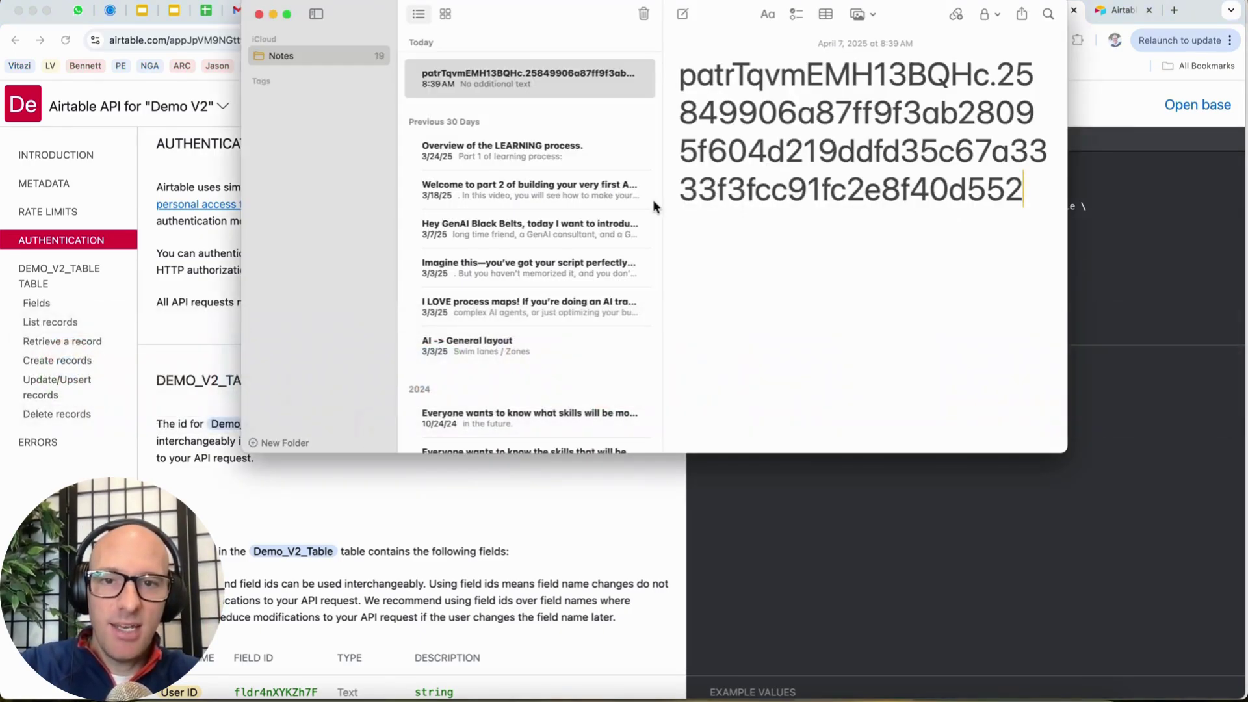
mouse_move(679, 73)
left_mouse_down()
mouse_move(1025, 189)
mouse_move(979, 192)
mouse_move(806, 115)
mouse_move(681, 83)
left_mouse_up()
key("super+c")
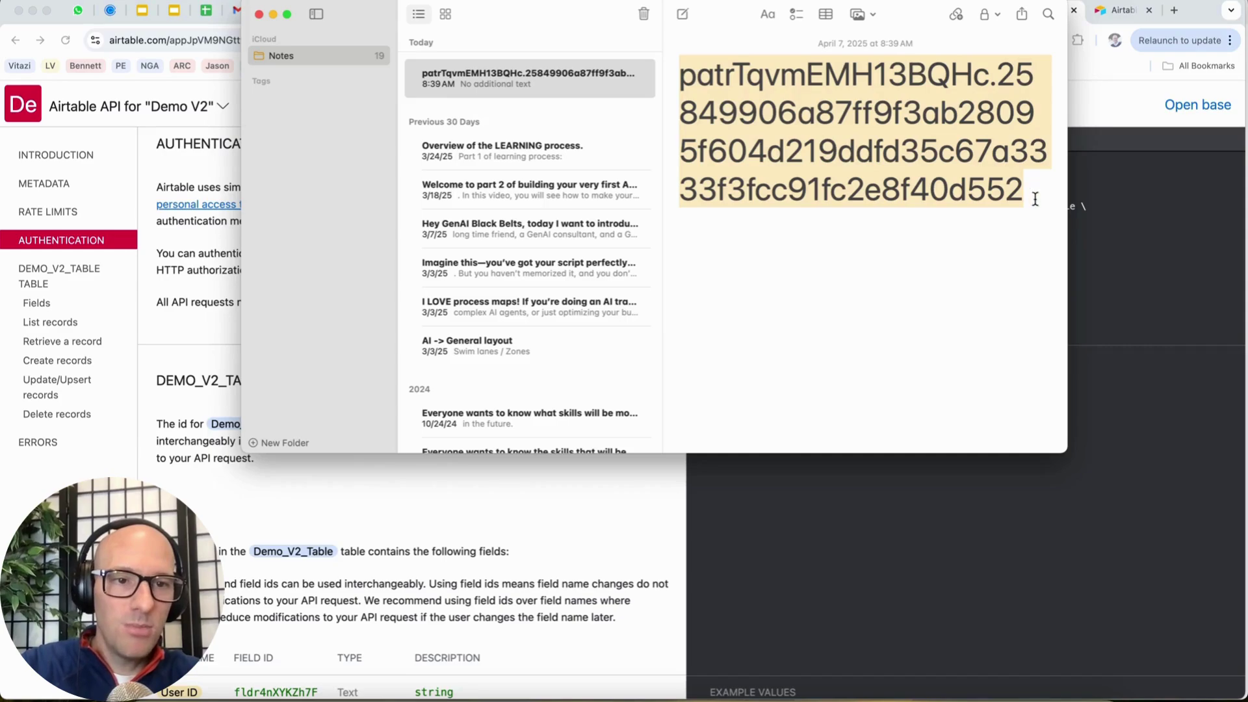
key("super+Tab")
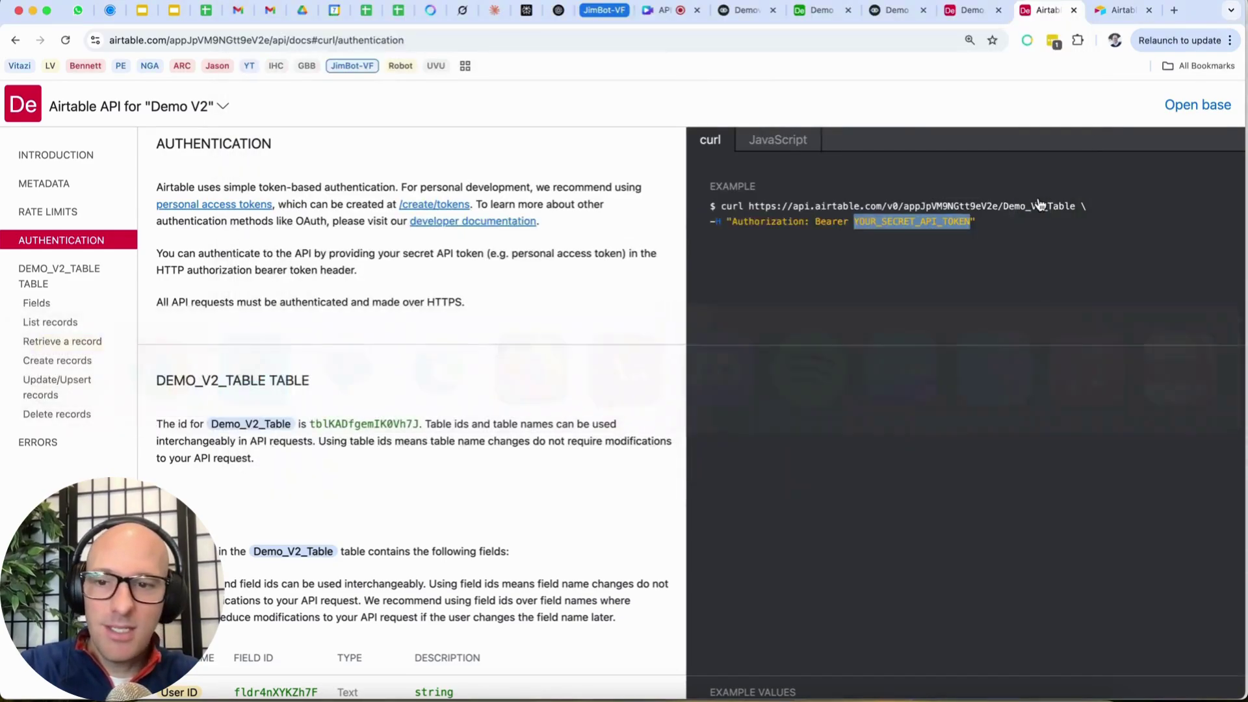
left_click(891, 7)
key("super+v")
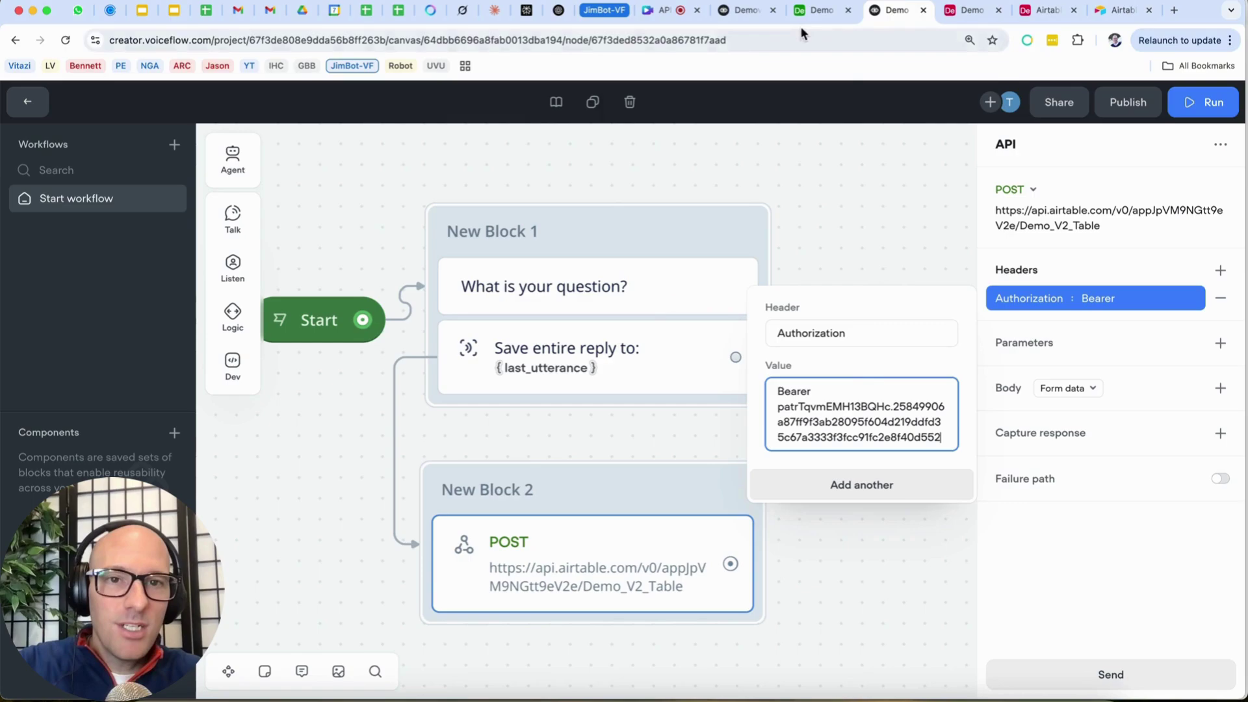
left_click(740, 10)
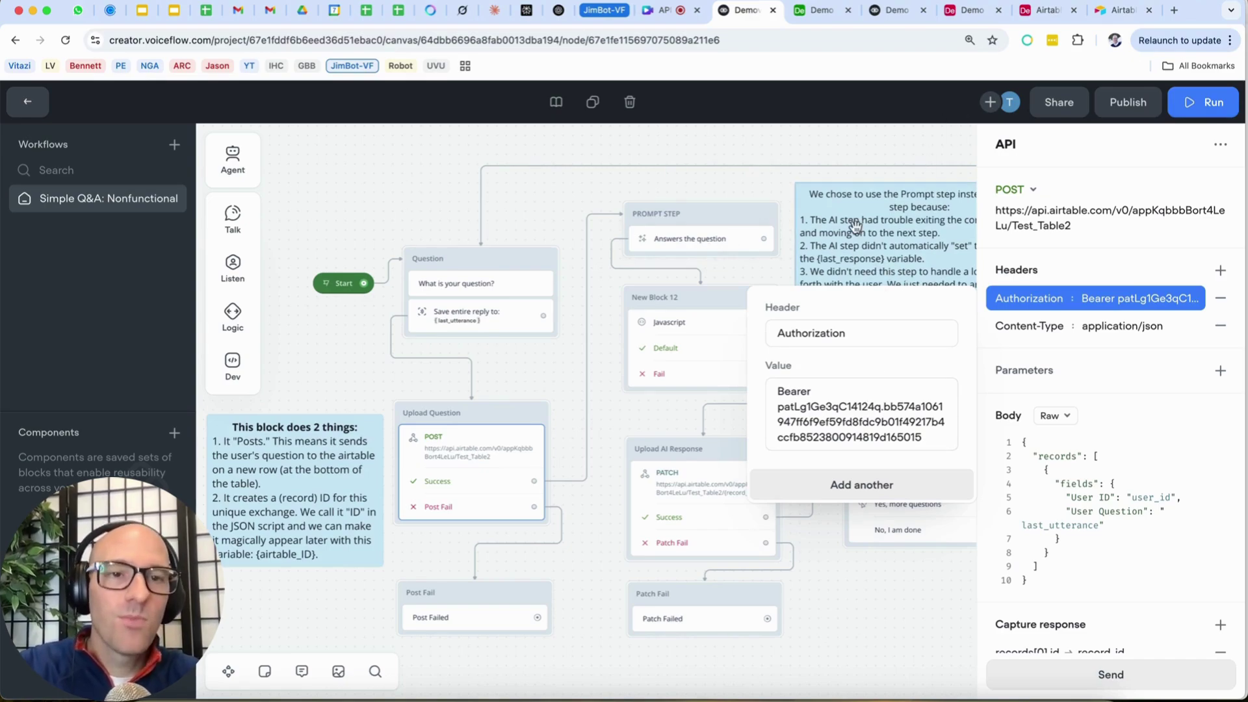
left_click(897, 10)
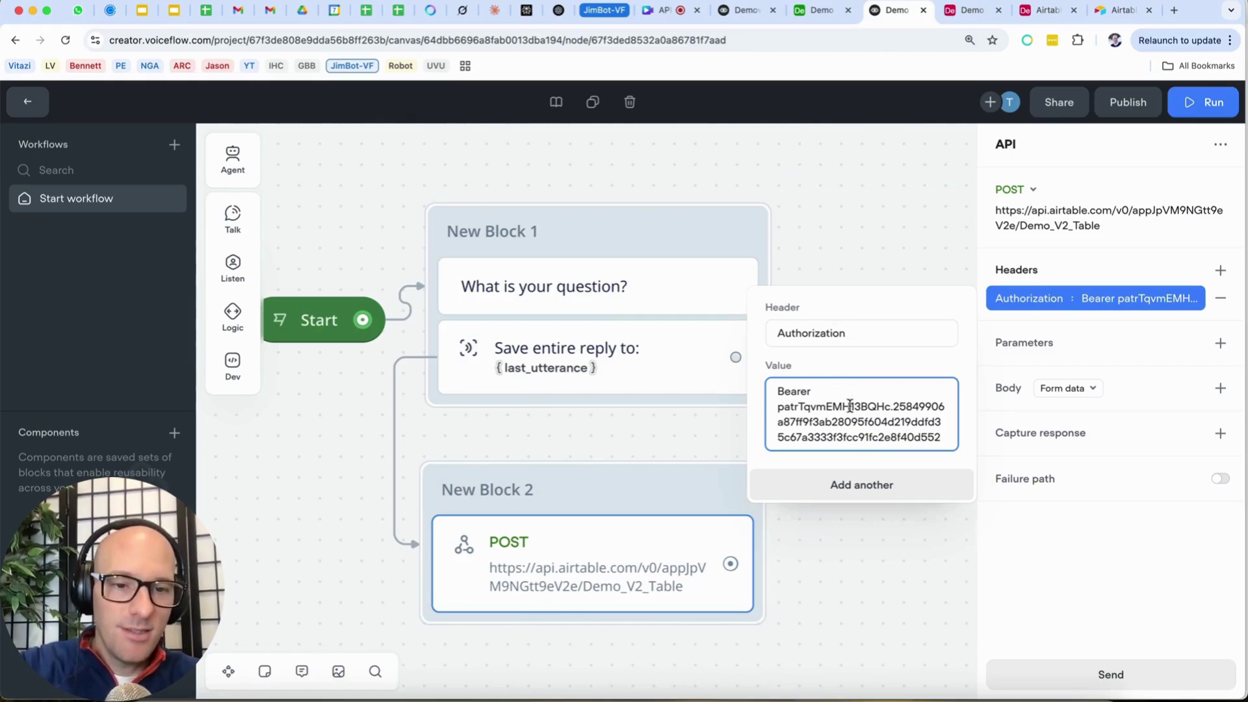
Add a second header to the POST request, named Content-Type as in Airtable's Create records example request.
left_click(872, 495)
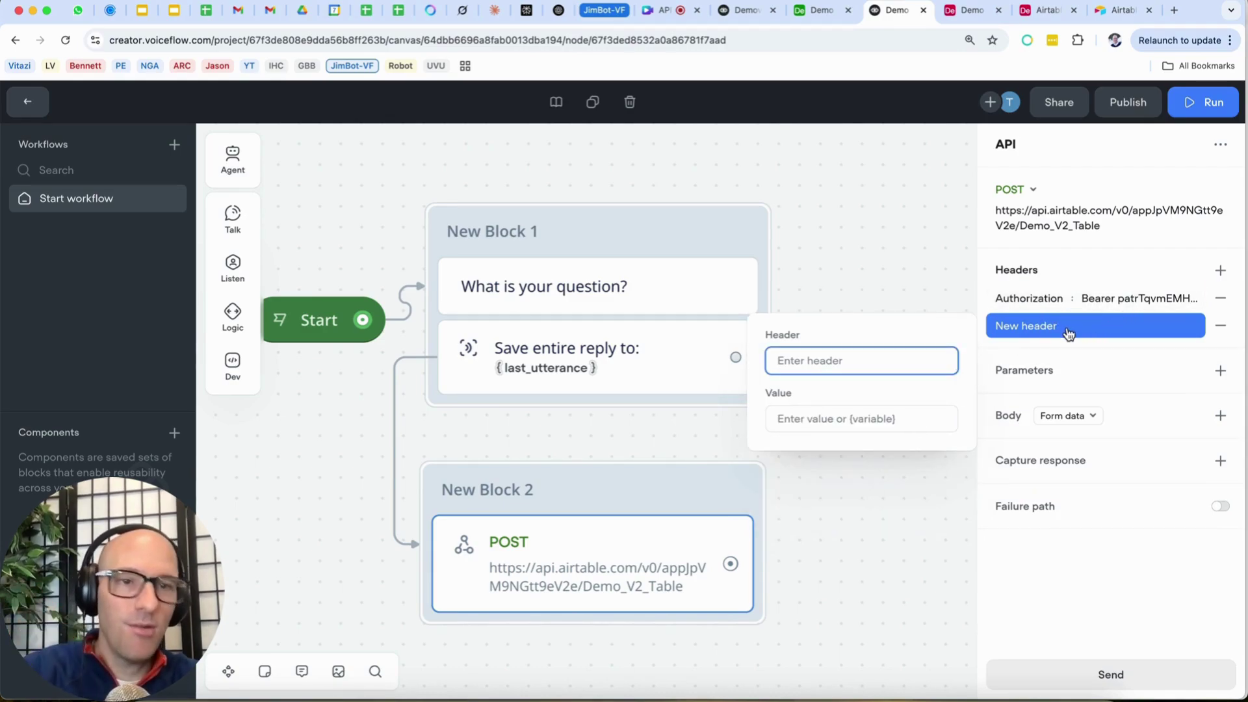
left_click(1034, 17)
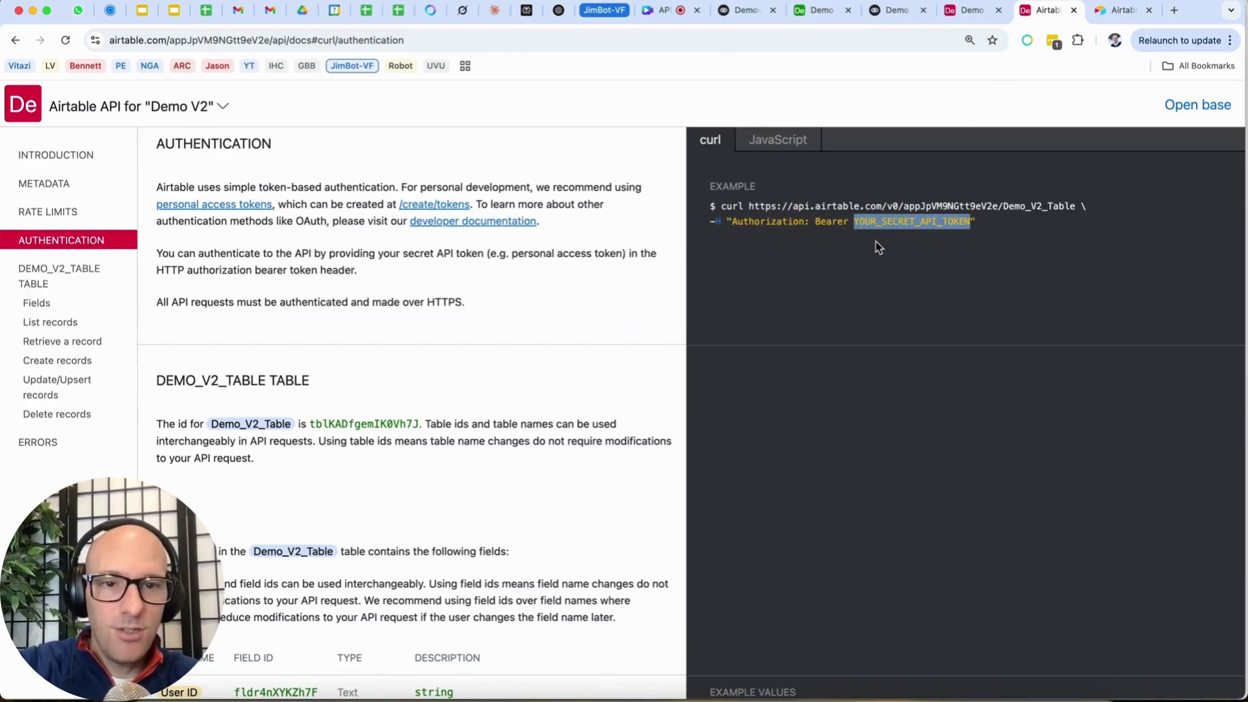
left_click(49, 361)
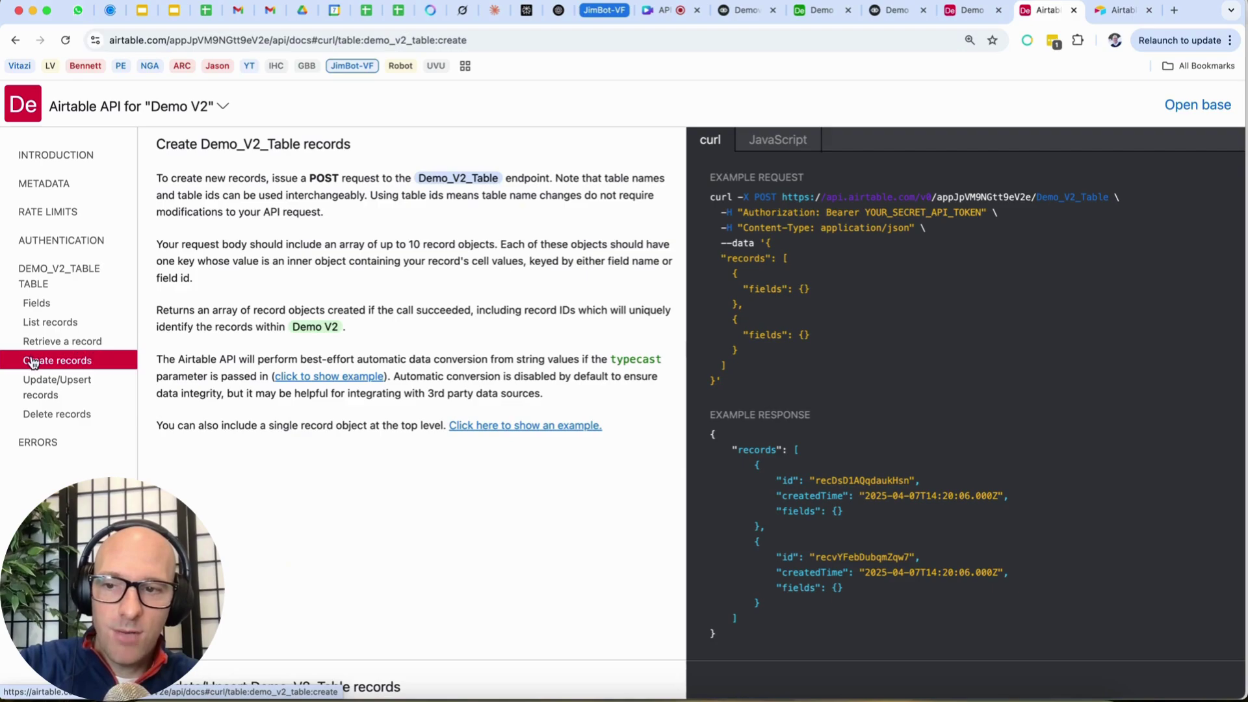
triple_click(328, 181)
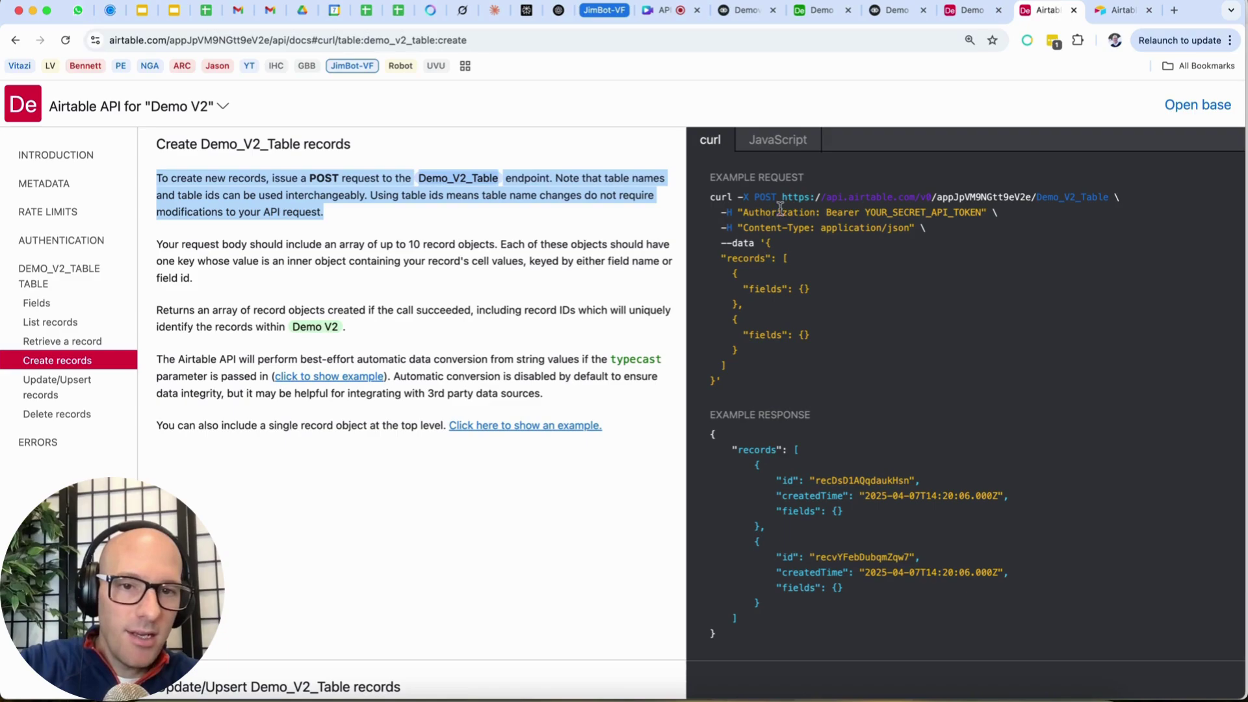
double_click(766, 197)
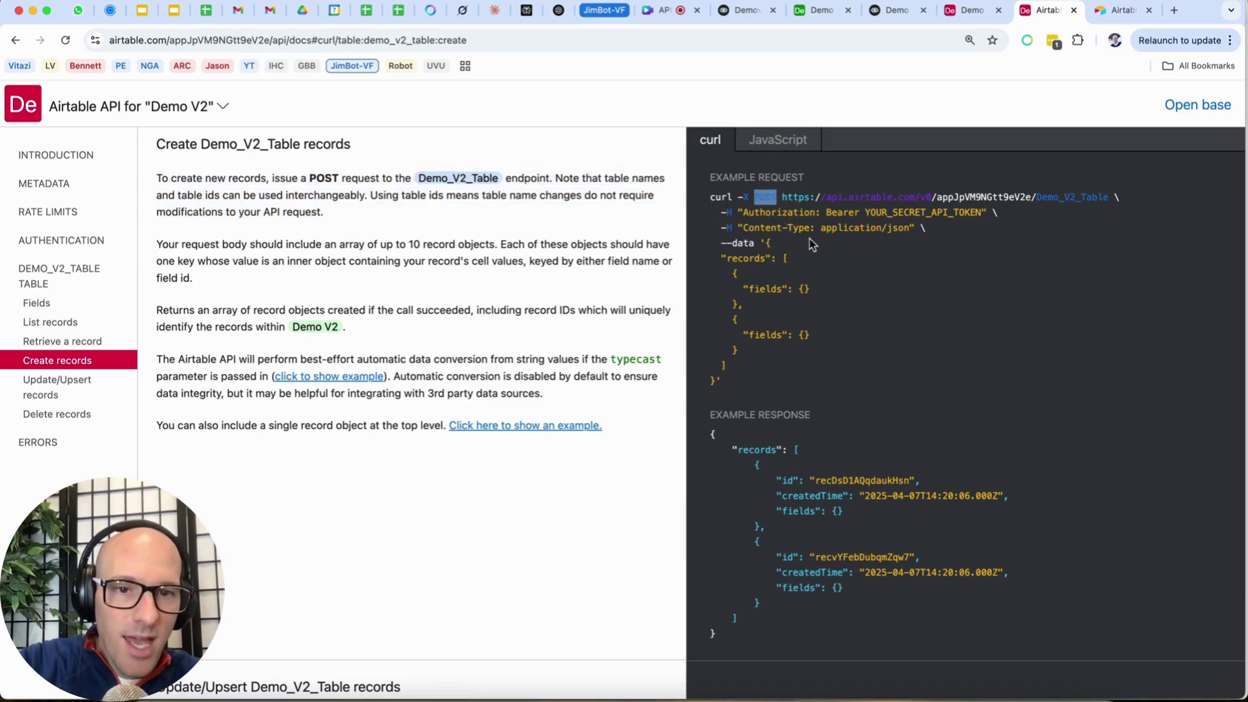
left_click(747, 228)
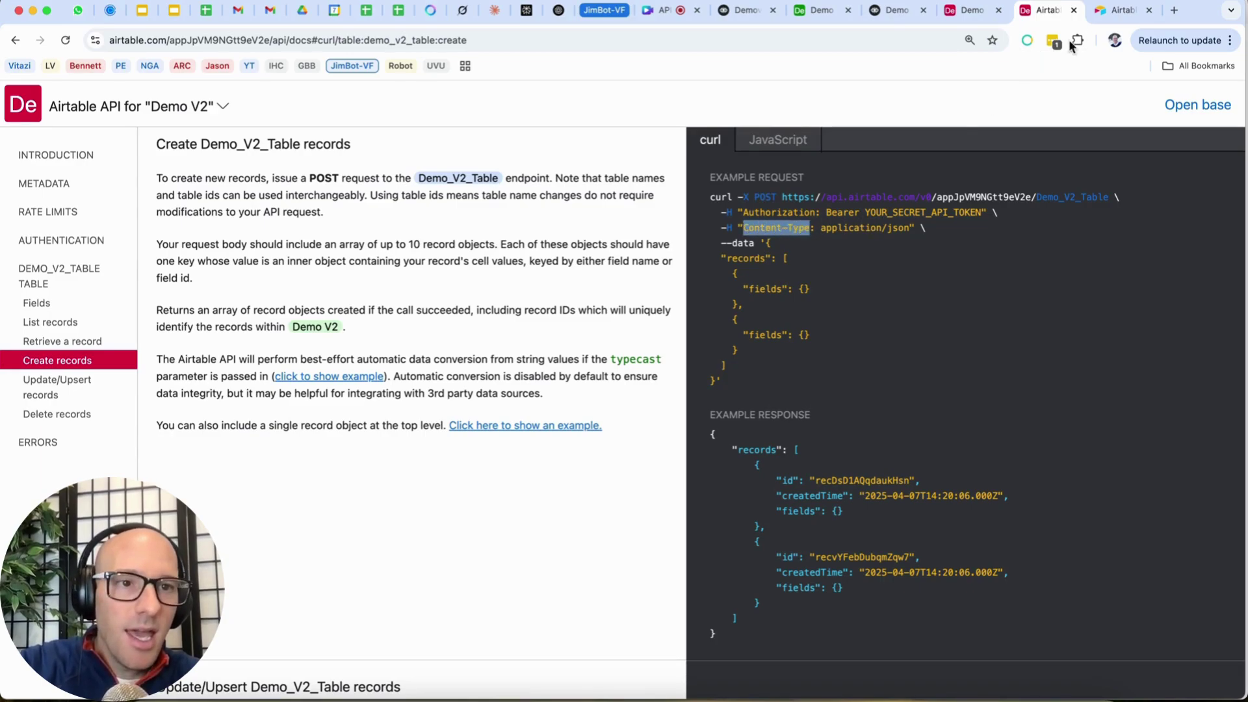
left_click(897, 11)
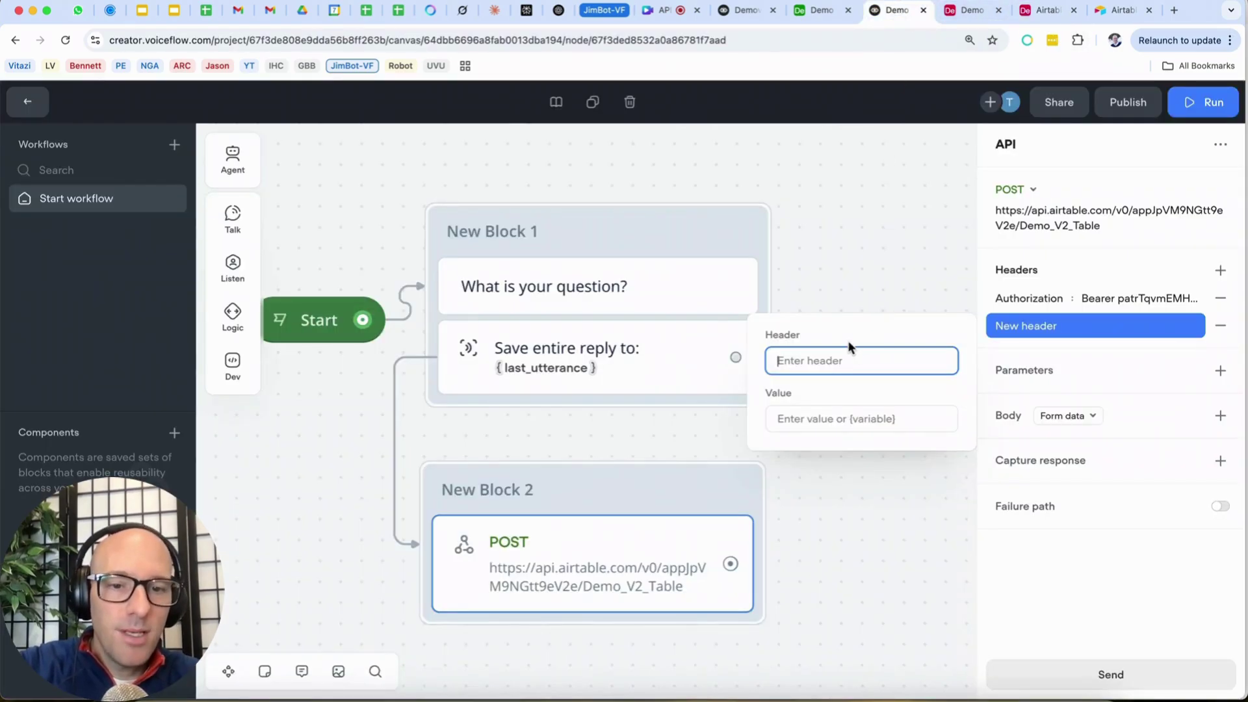
type("Content-Type")
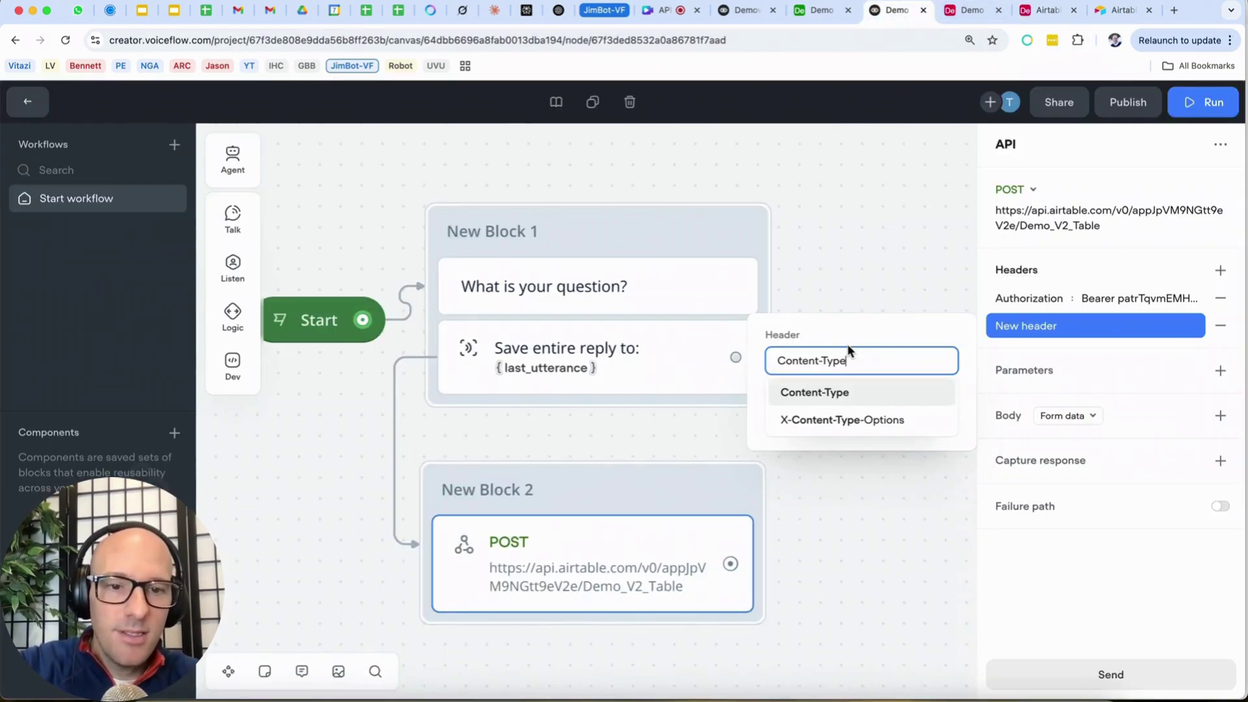
left_click(852, 394)
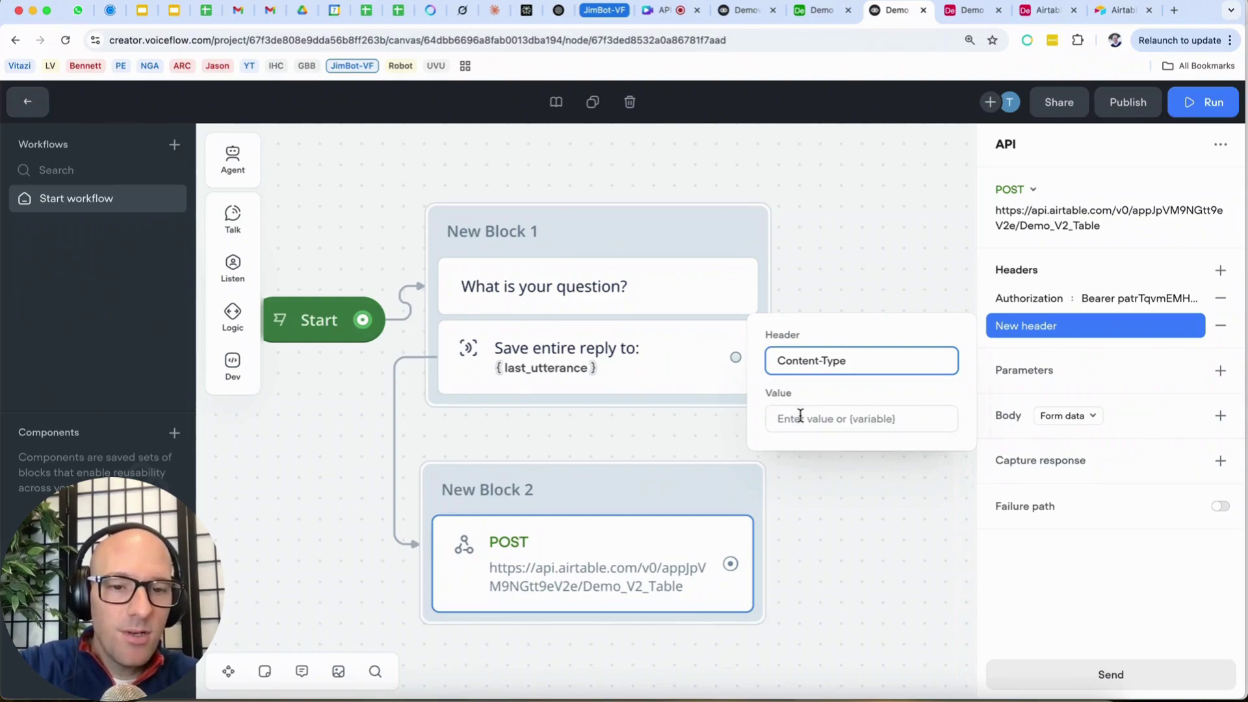
Copy application/json from the Airtable example into the Content-Type header's value and close the API step's settings.
left_click(1040, 12)
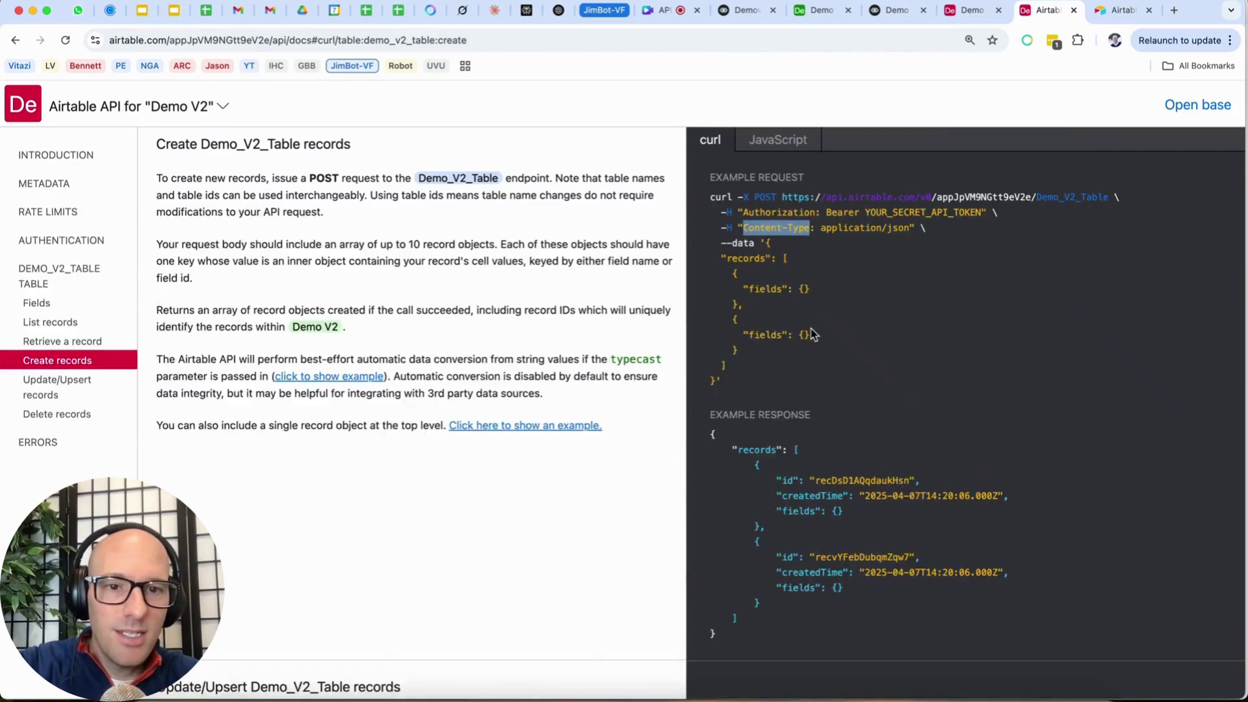
left_click_drag(820, 227, 908, 223)
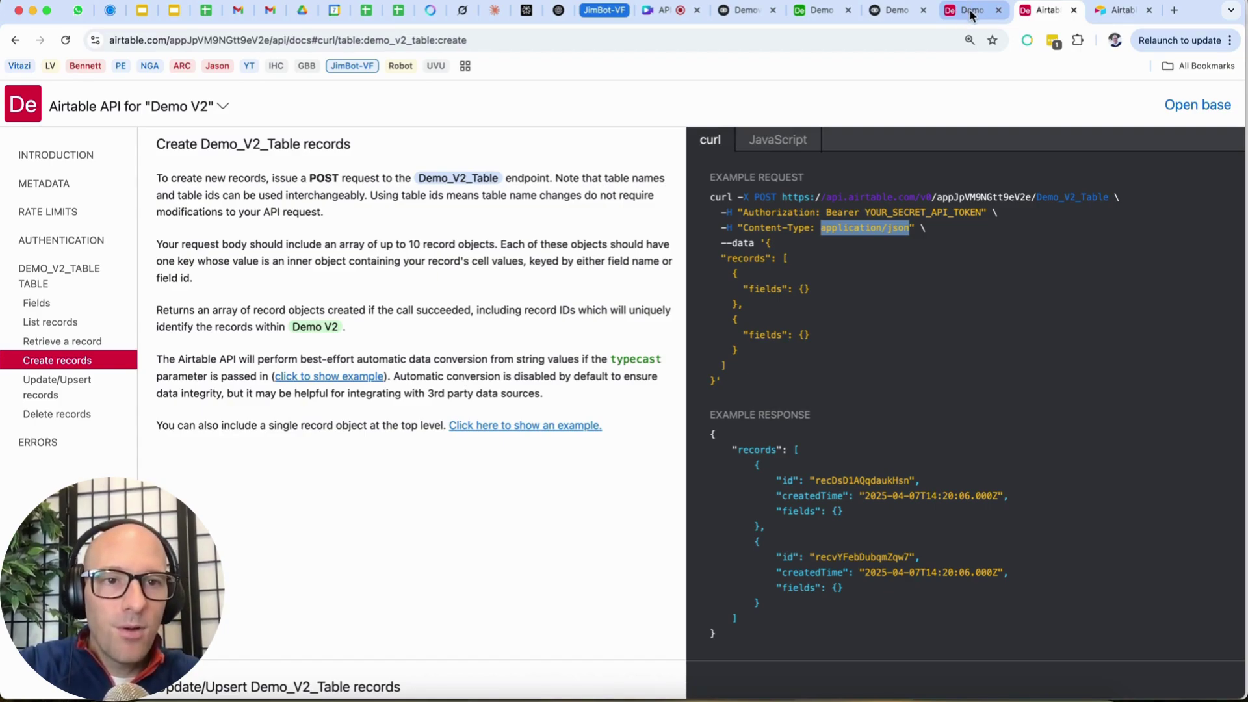
left_click(897, 11)
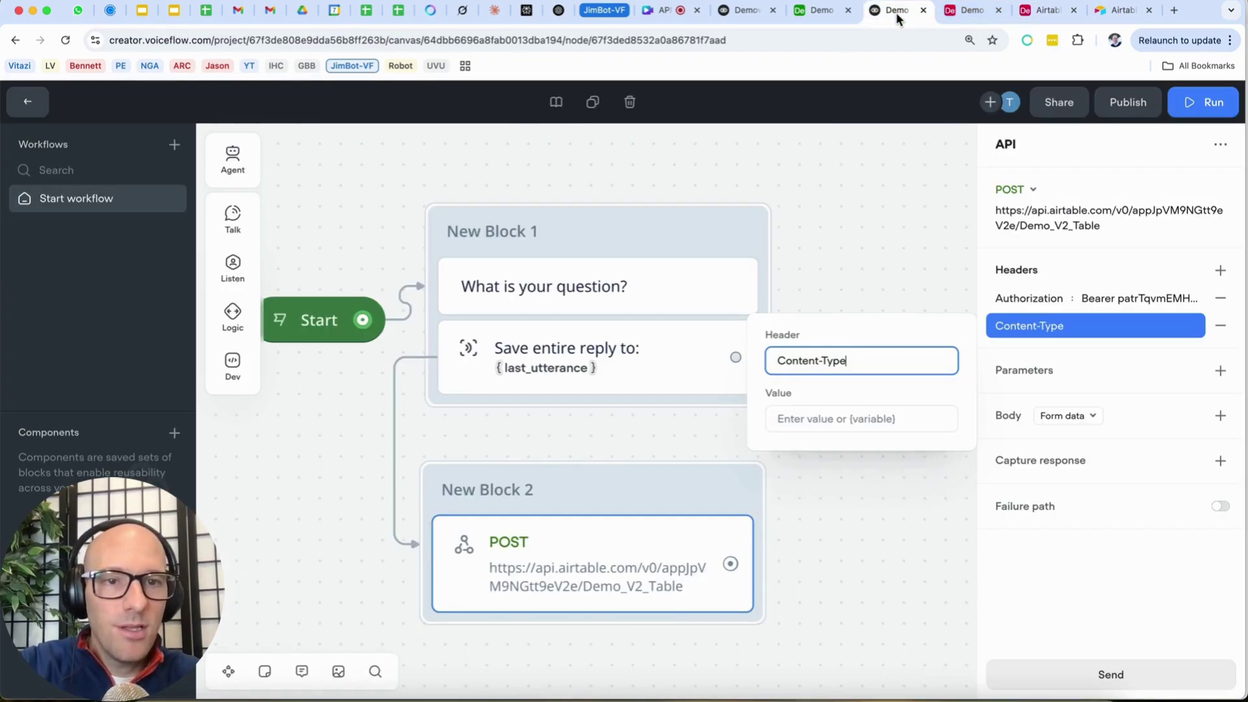
left_click(844, 429)
type("application/json")
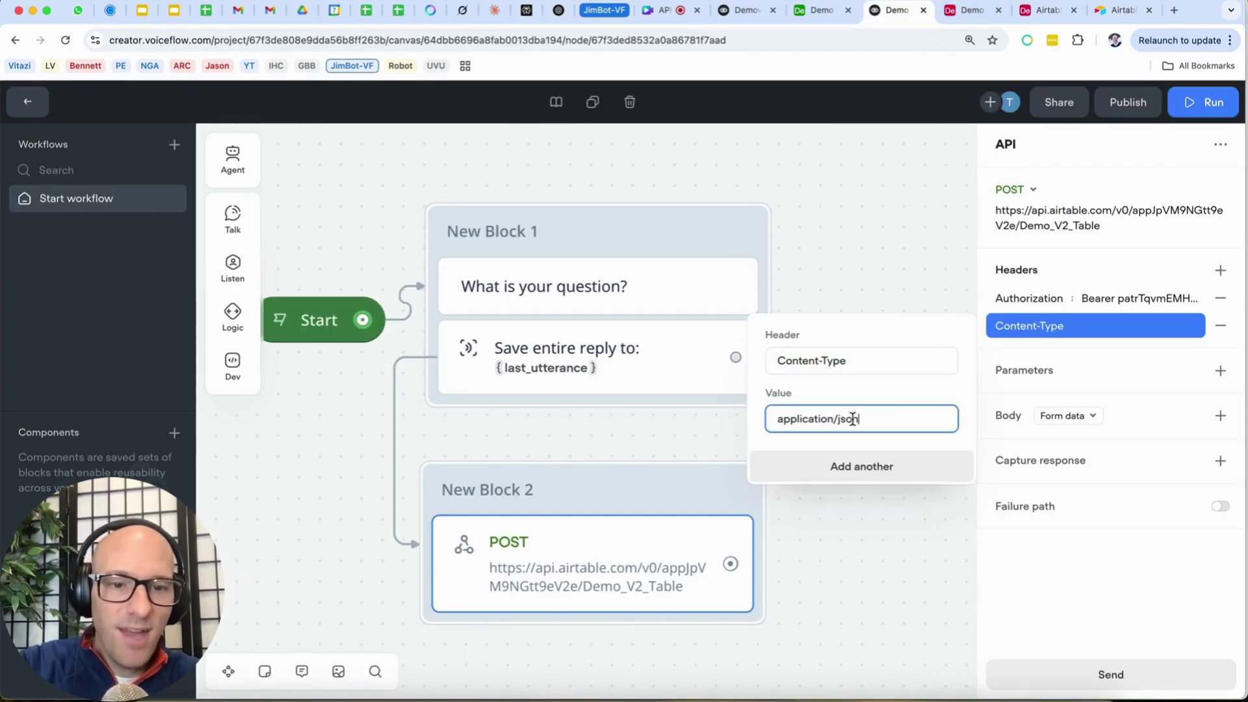
left_click(883, 505)
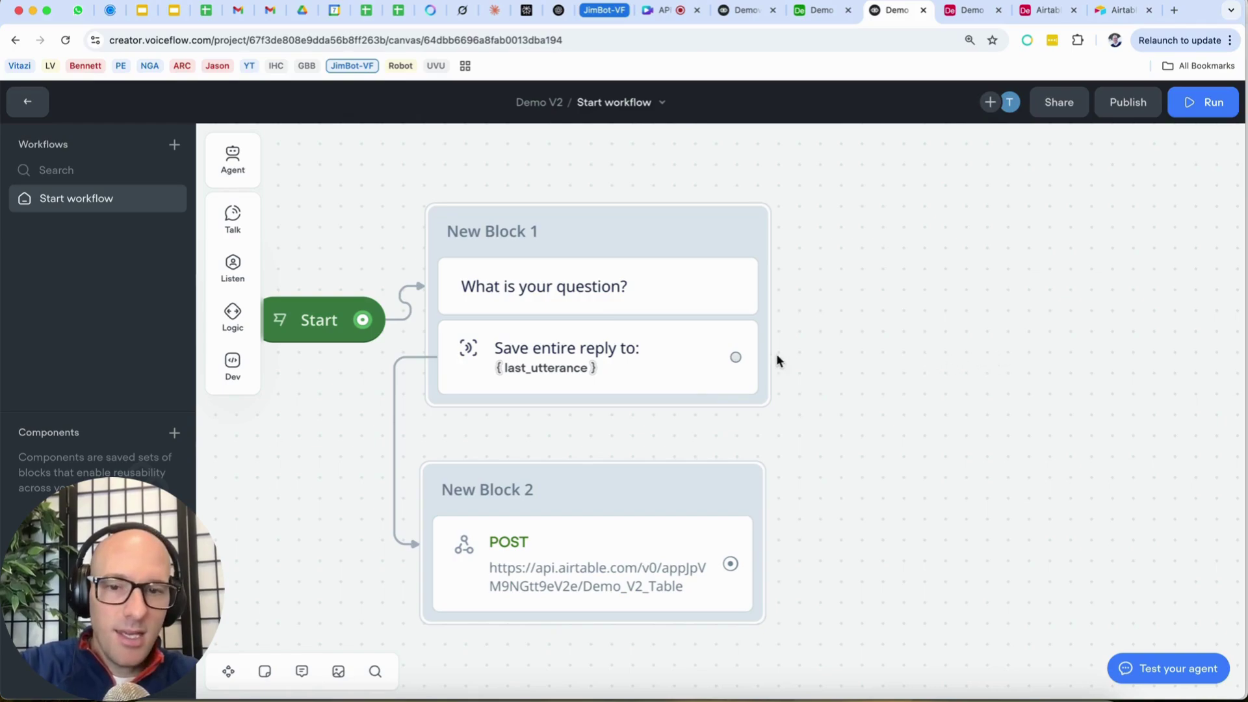
Check the body format of Demov1's POST request and set the body of Demo V2's POST request to Raw.
left_click(643, 557)
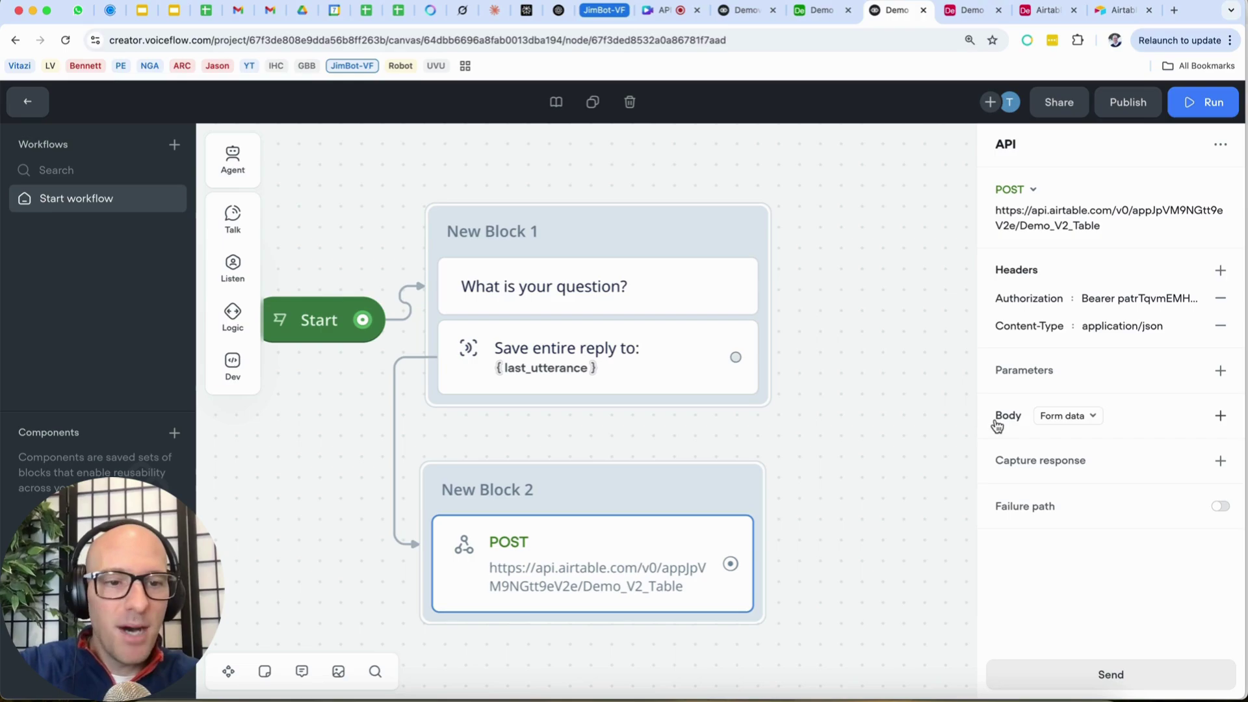
left_click(735, 11)
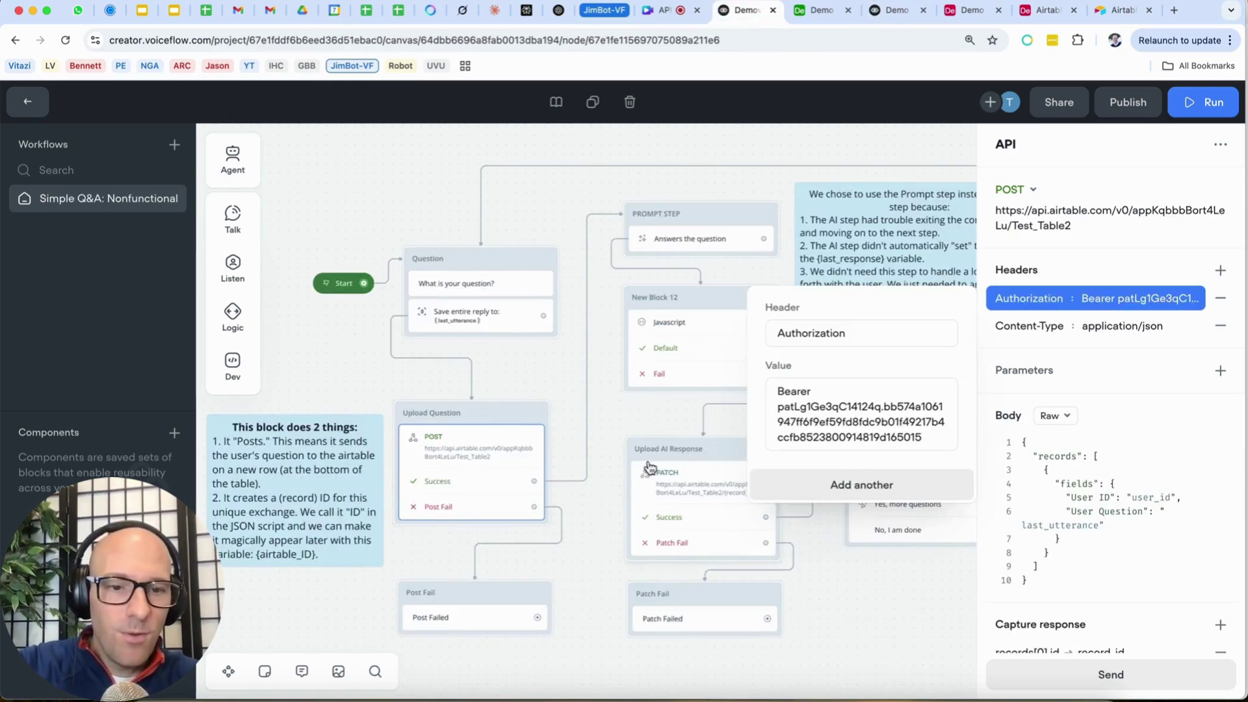
left_click(438, 466)
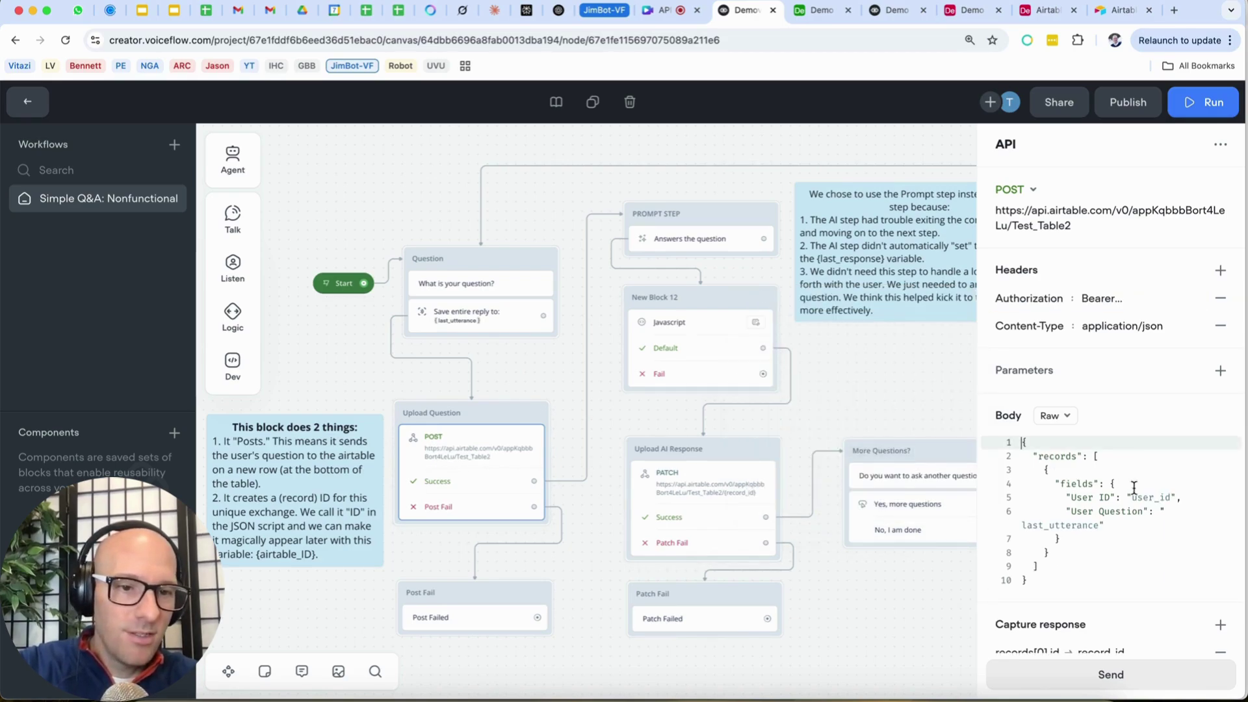
scroll(1134, 487, "down", 2)
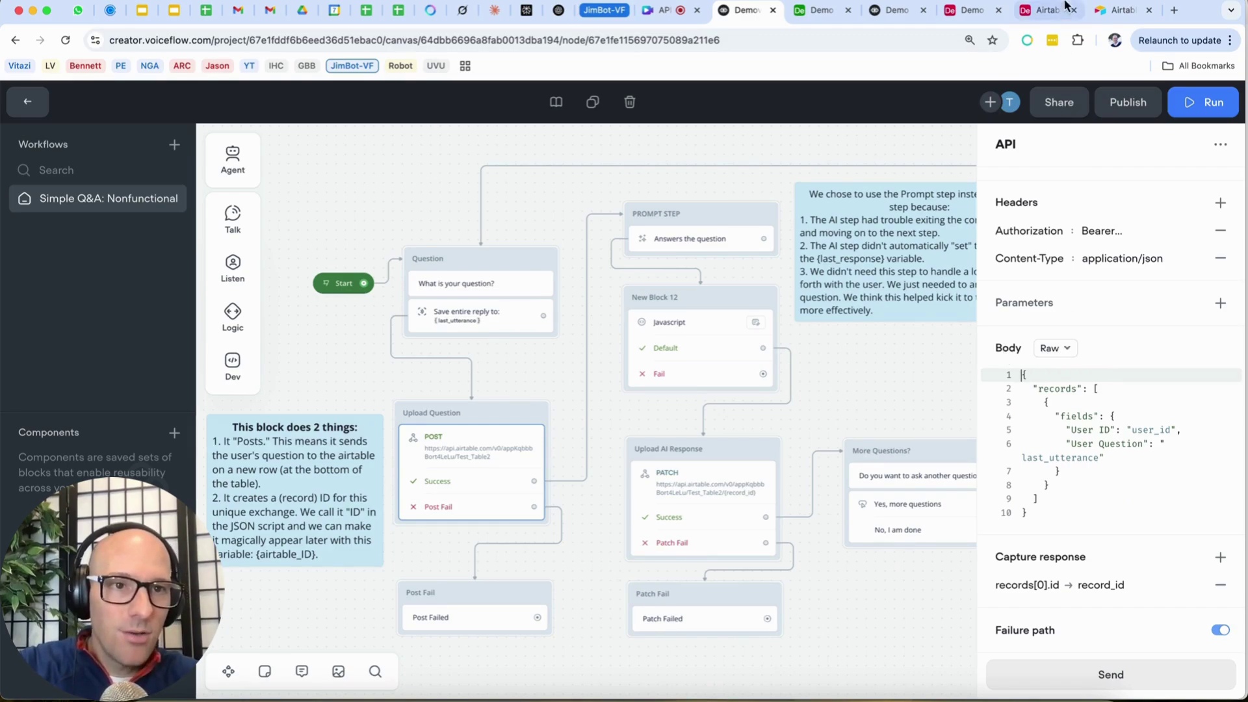
left_click(887, 14)
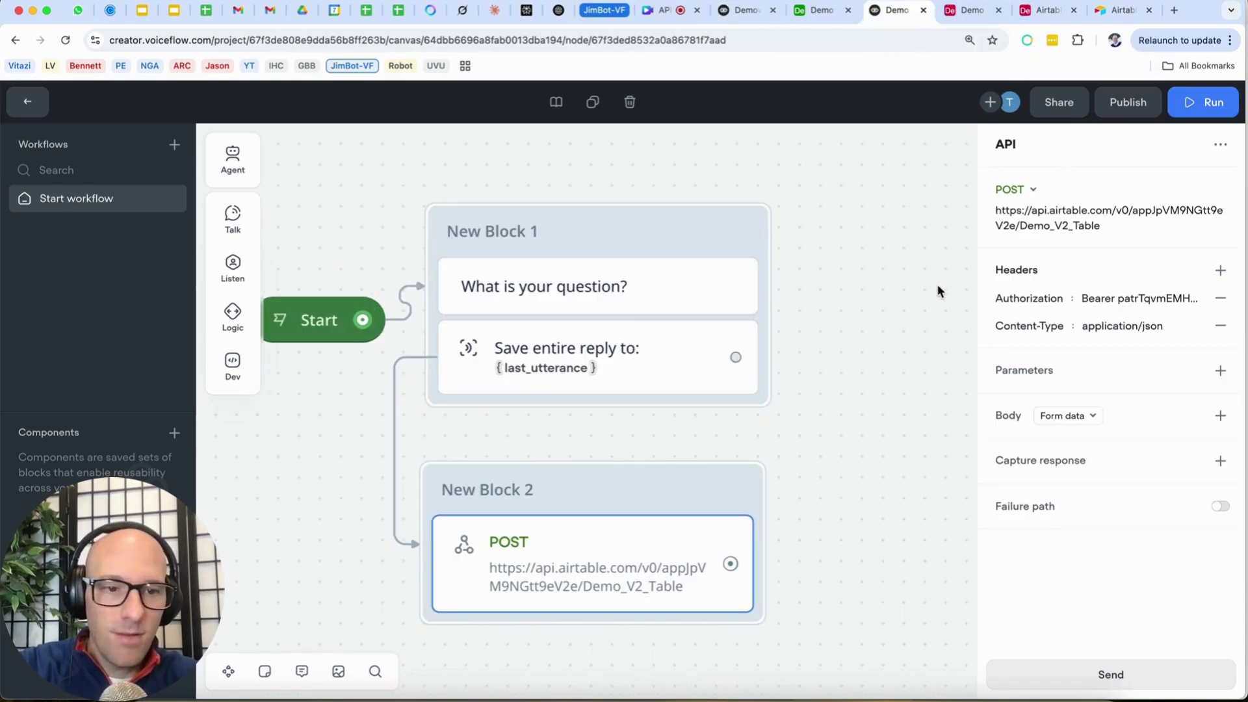
left_click(1088, 420)
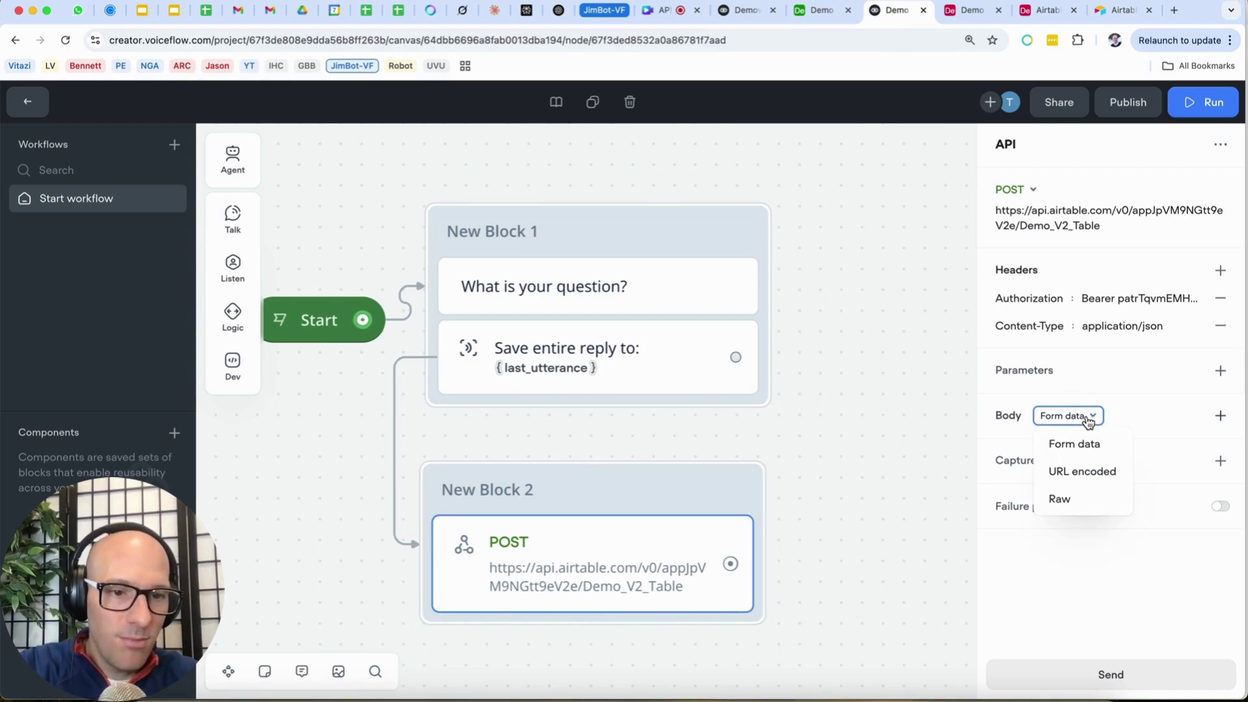
left_click(1069, 501)
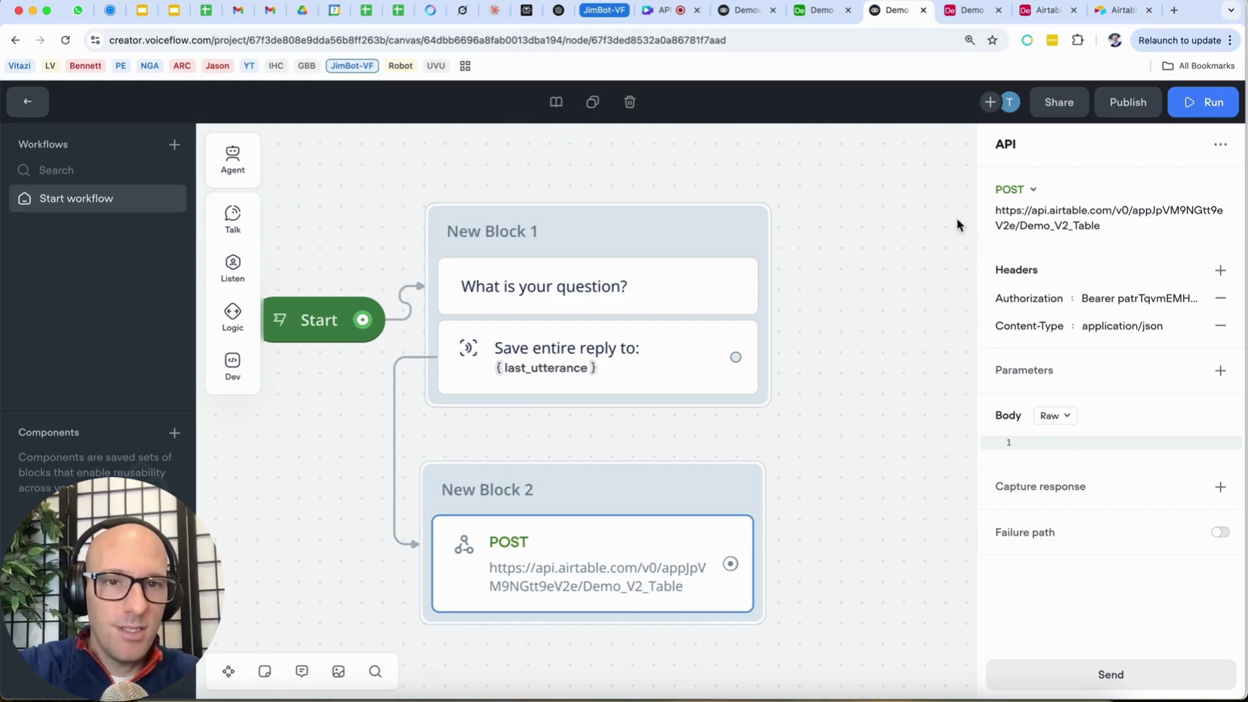
Compare the raw JSON body of Demov1's POST request with the example request and response in Airtable's Create records documentation.
left_click(740, 21)
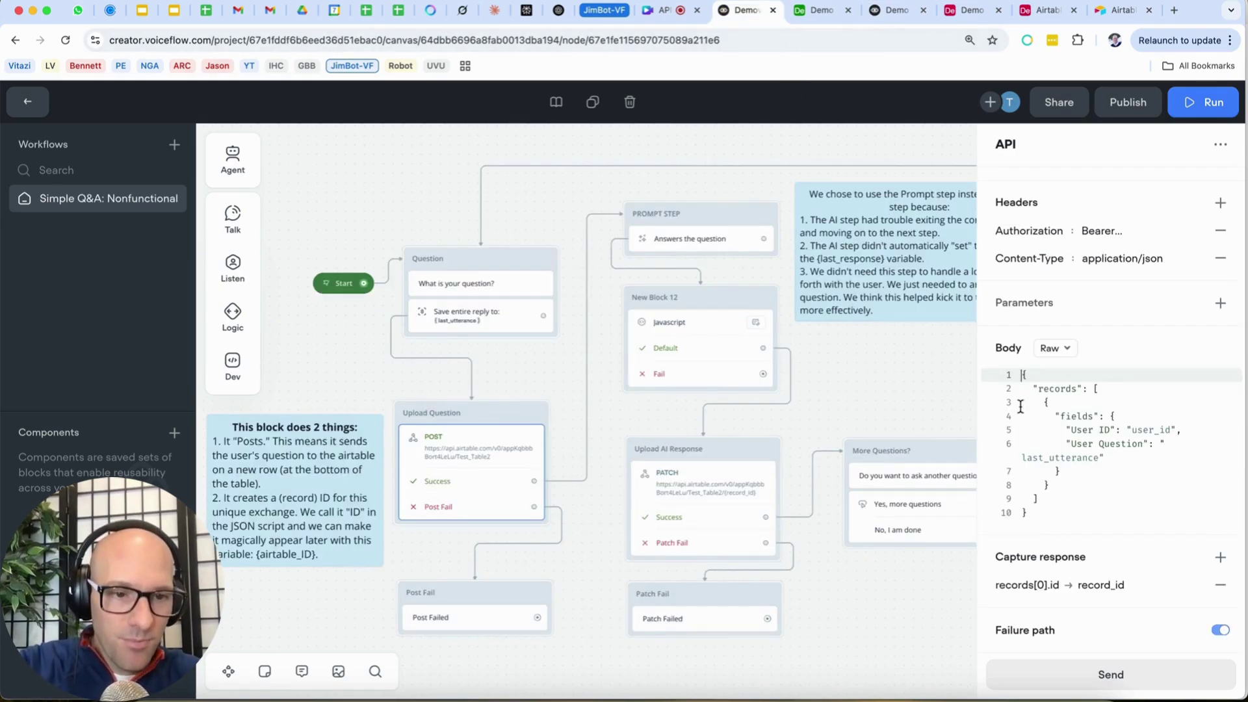
left_click_drag(1019, 376, 1042, 517)
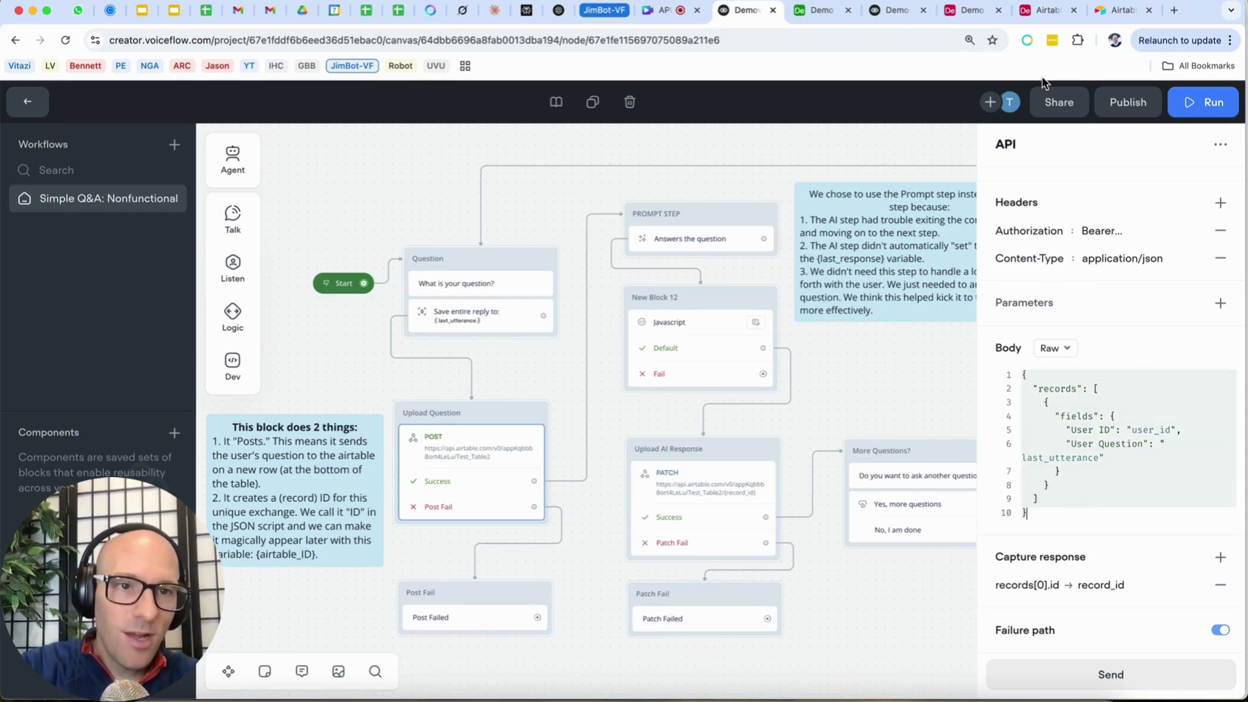
left_click(1043, 10)
left_click(752, 280)
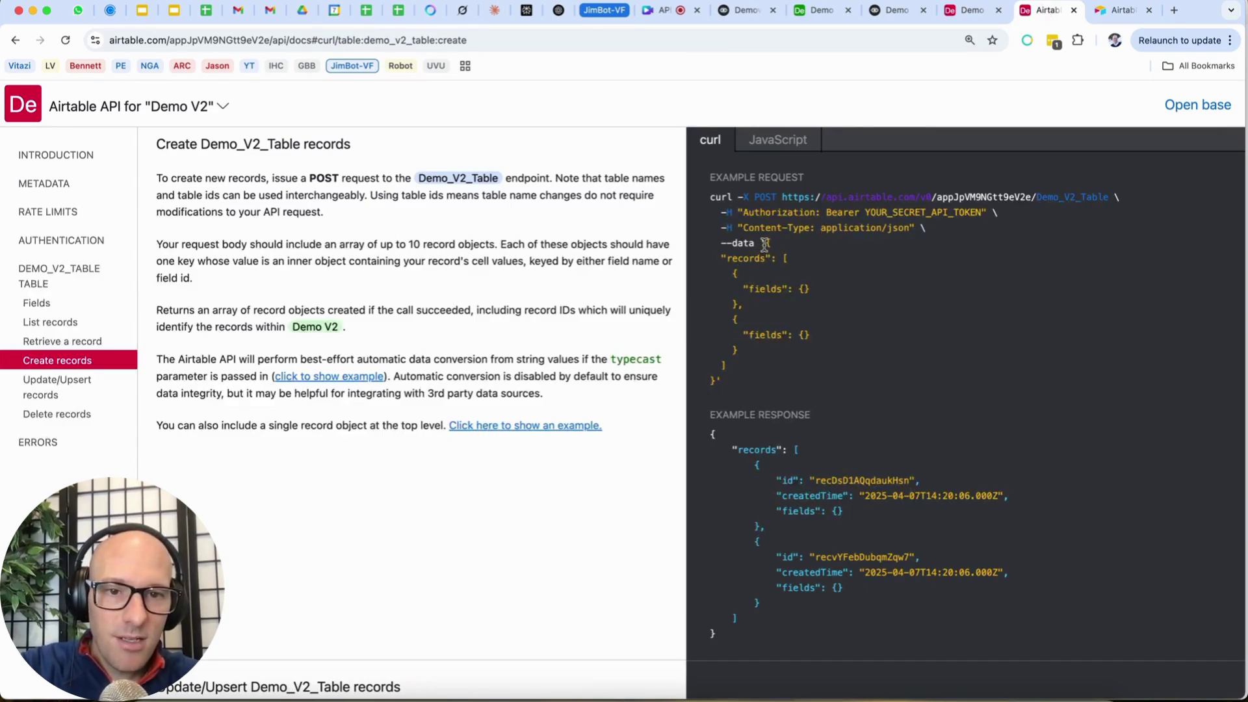
left_click_drag(764, 243, 735, 388)
left_click(776, 314)
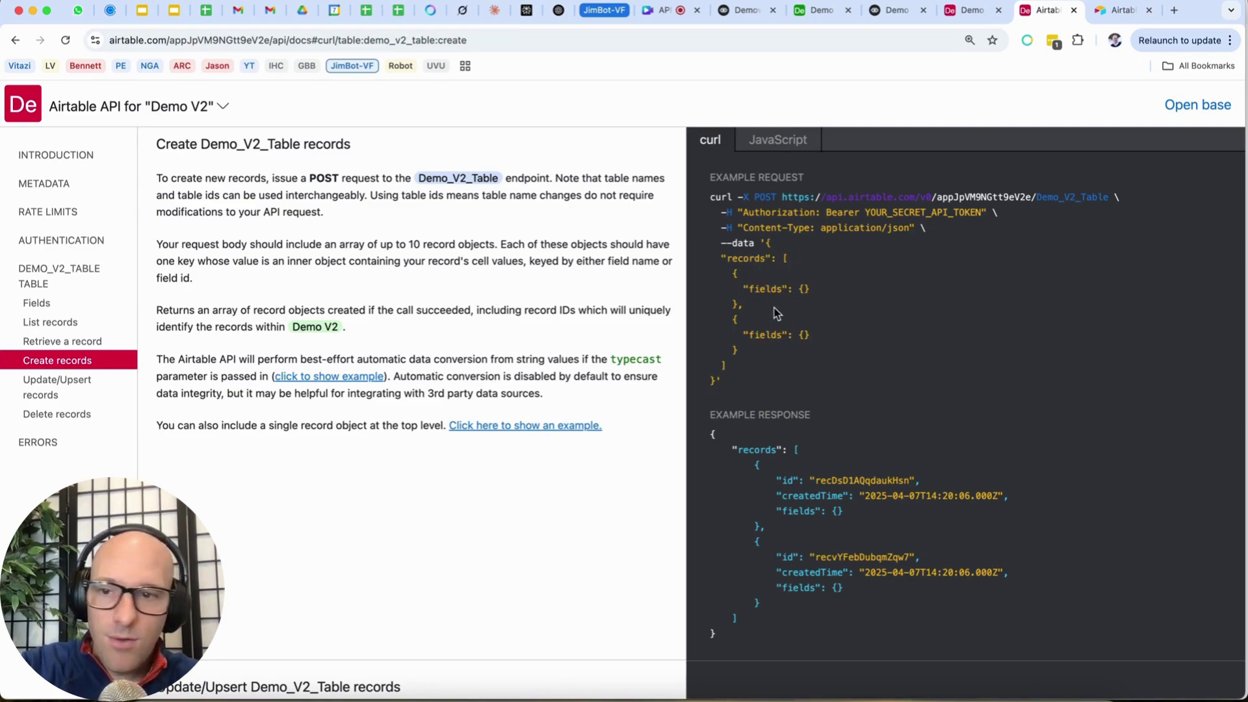
scroll(797, 414, "down", 4)
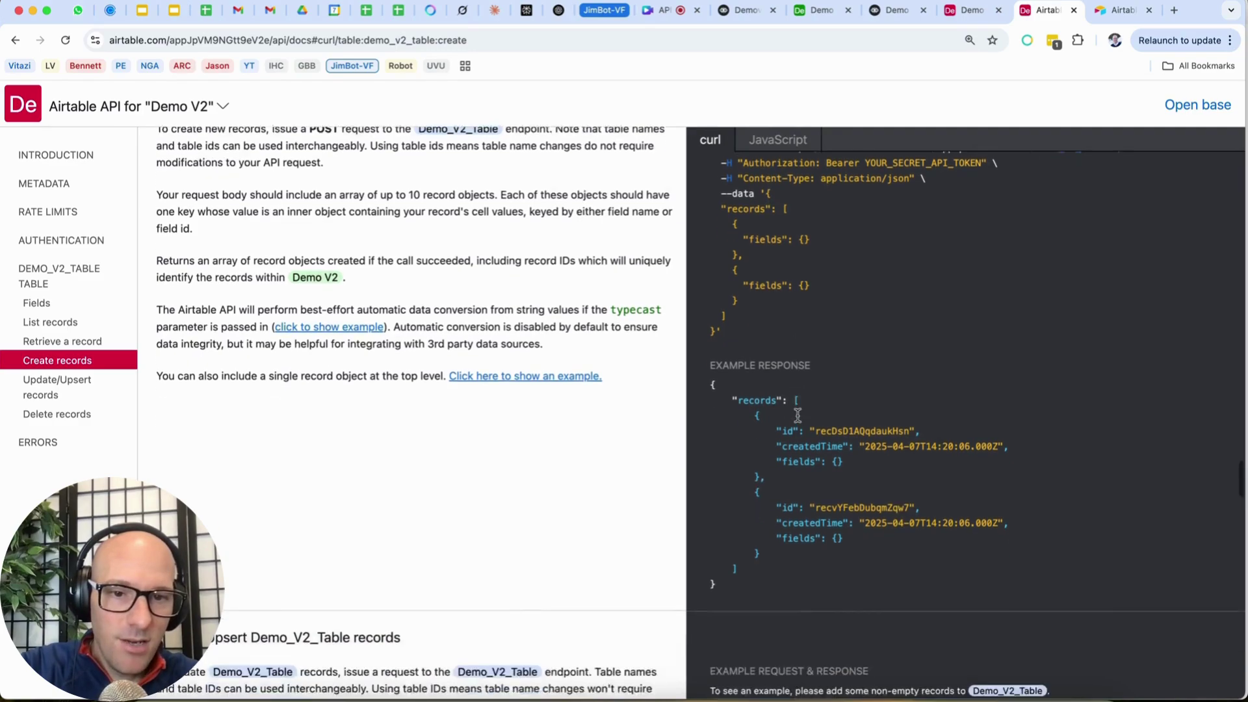
scroll(797, 415, "up", 3)
scroll(797, 415, "up", 1)
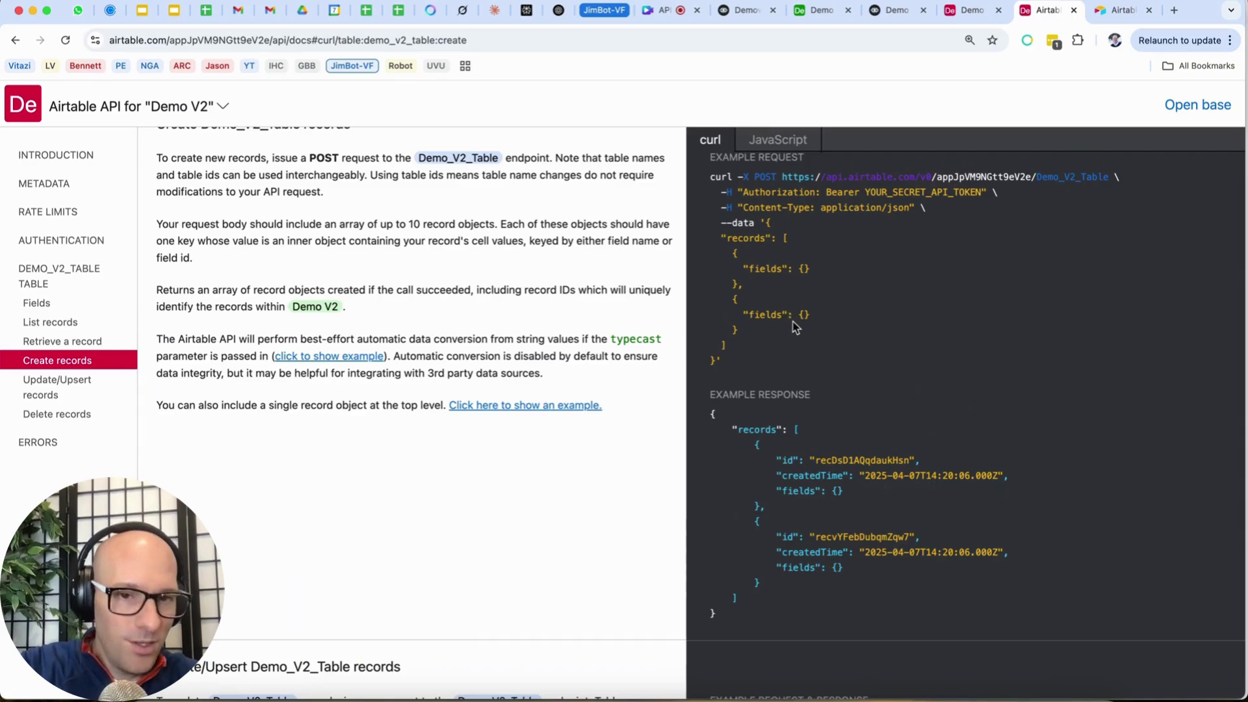
scroll(794, 327, "down", 3)
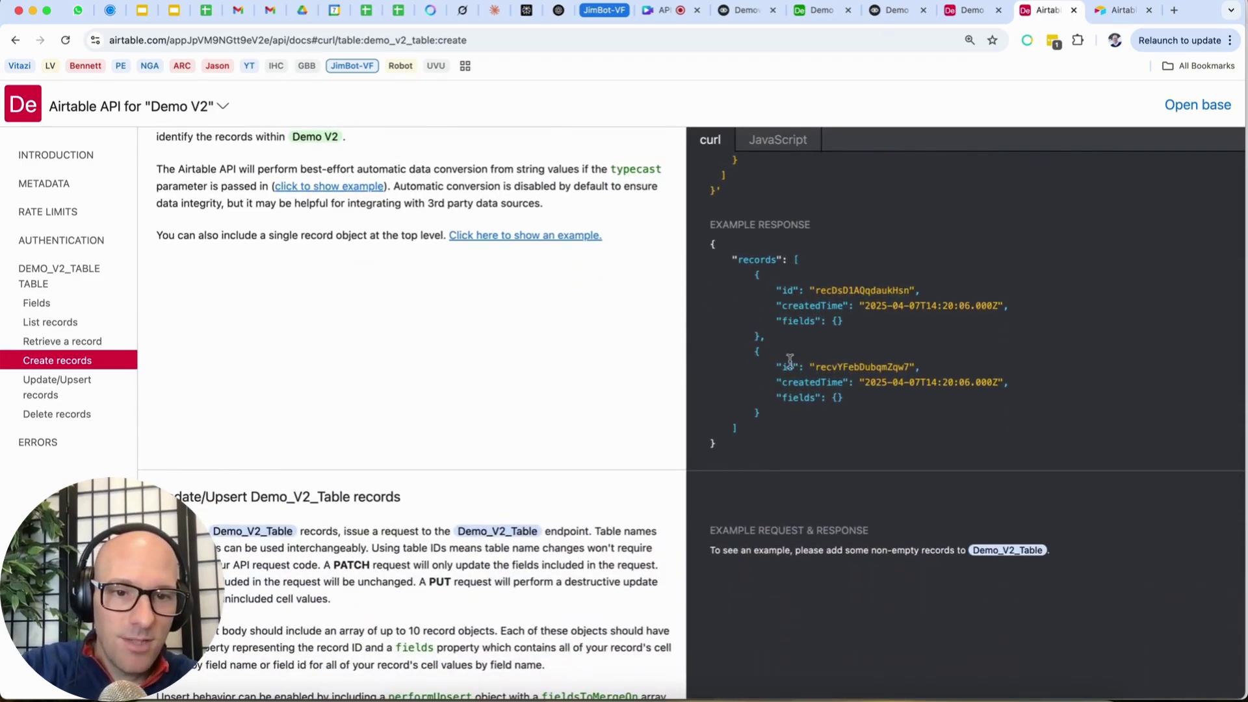
left_click_drag(775, 365, 981, 384)
left_click(825, 383)
left_click(863, 383)
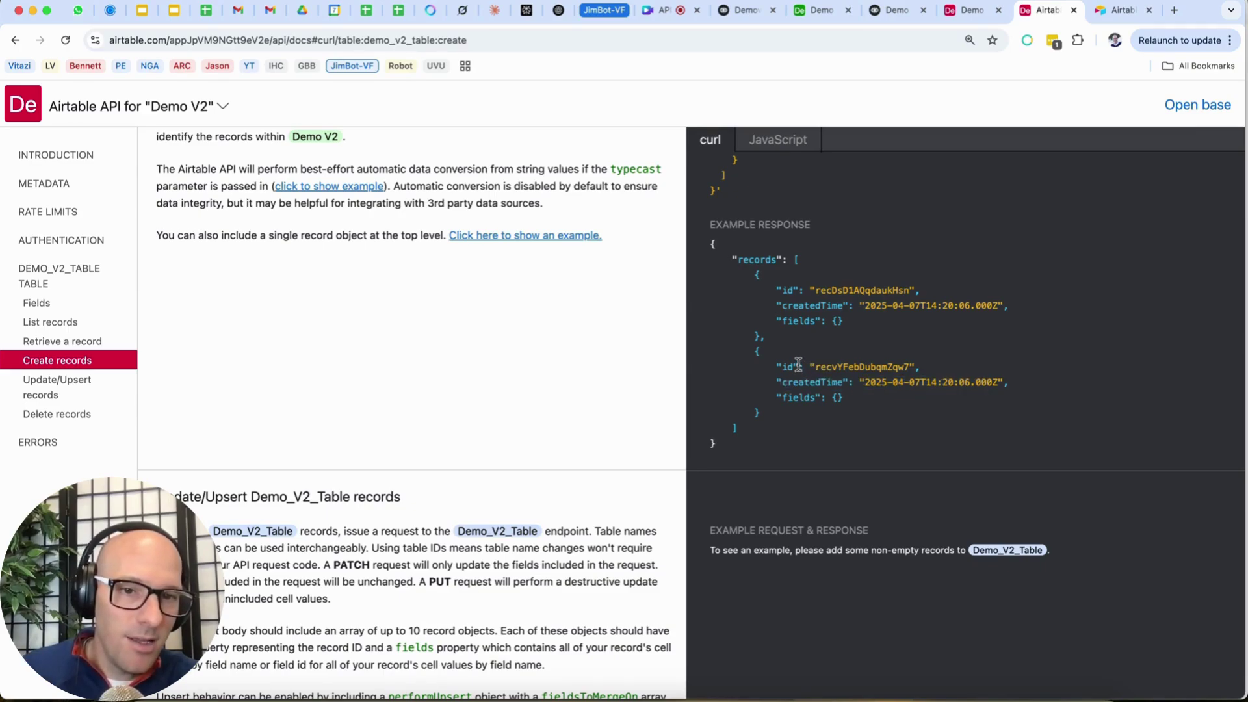
scroll(798, 366, "up", 1)
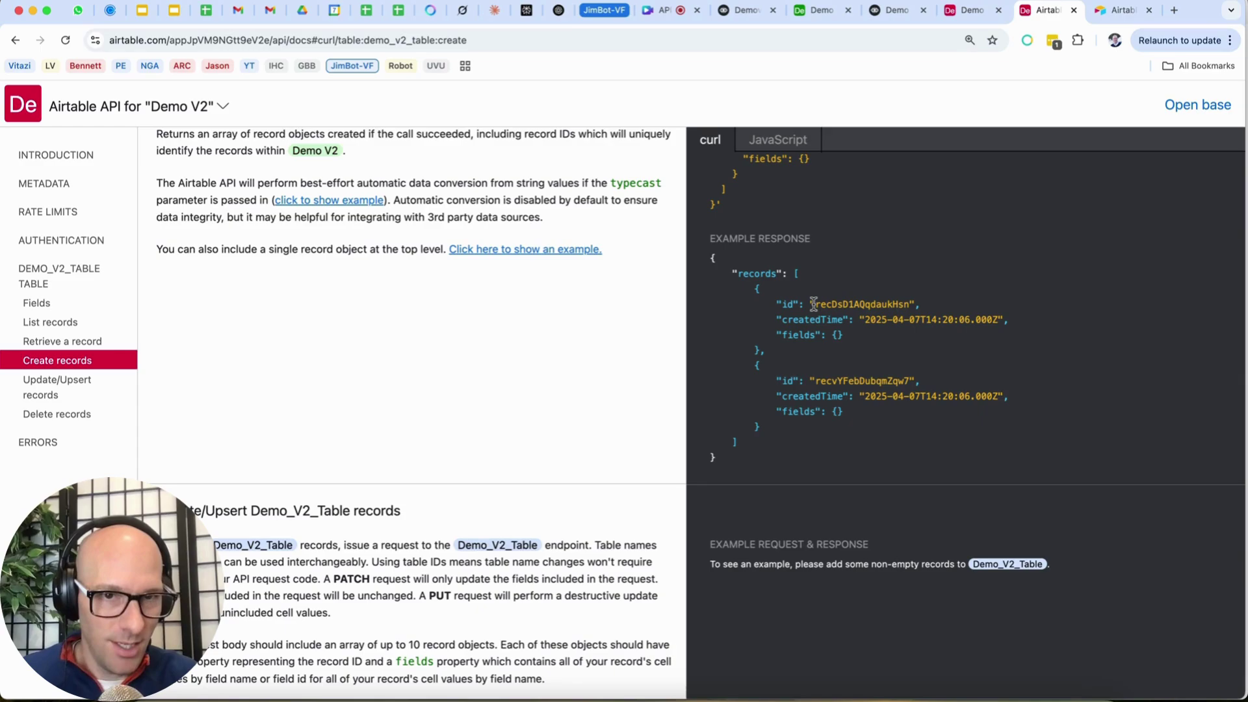
left_click(727, 10)
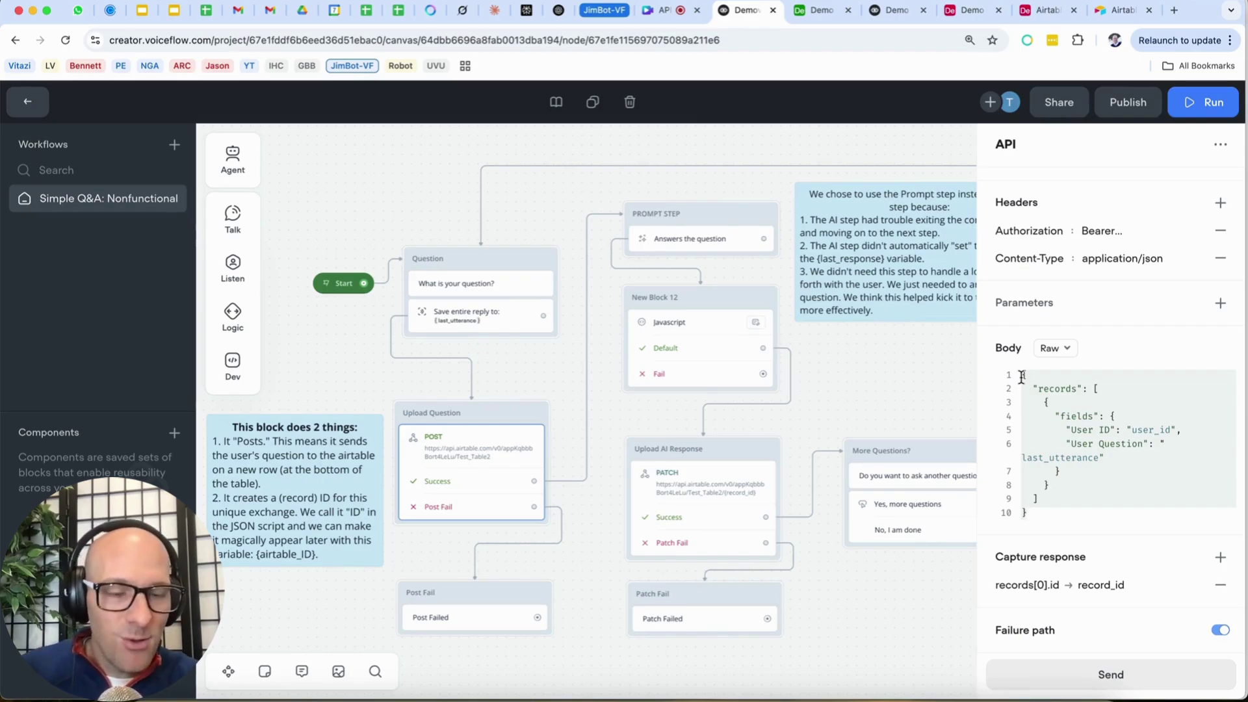
Copy the raw JSON body from the reference workflow's Upload Question POST request into the empty body of the Demo V2 POST request.
left_click_drag(1022, 377, 1053, 515)
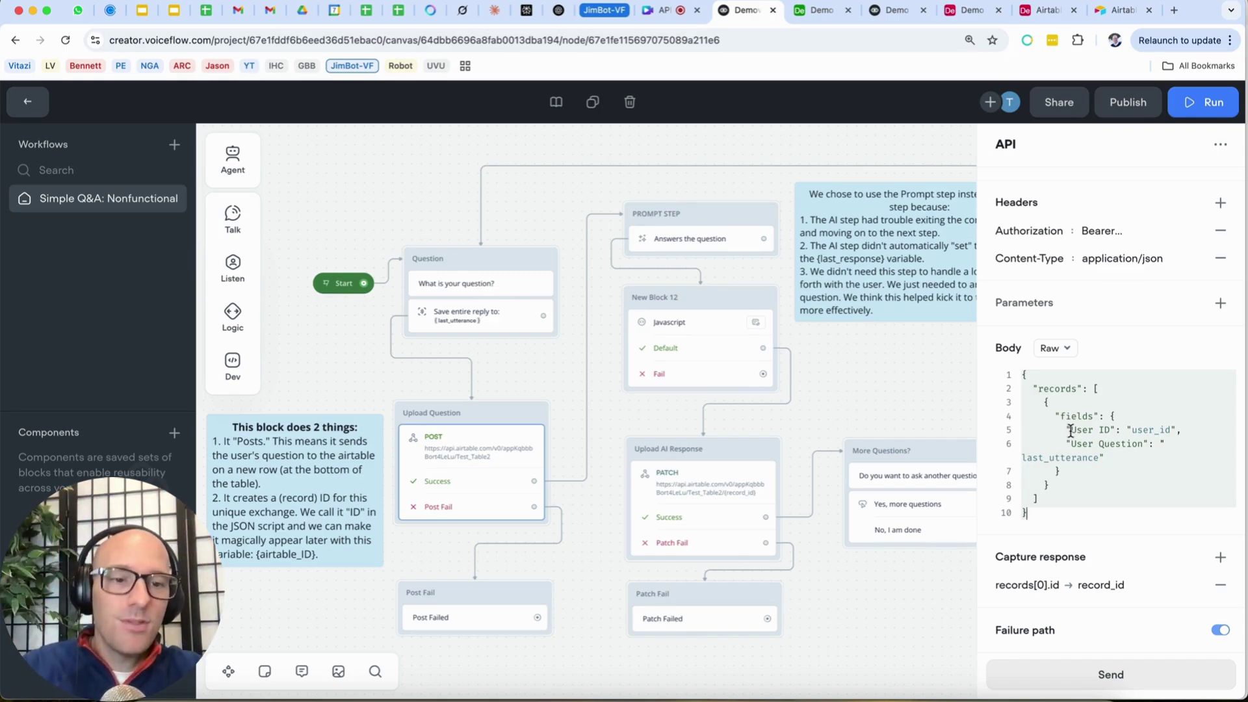
left_click(1021, 375)
left_click_drag(1021, 375, 1027, 514)
key("super+c")
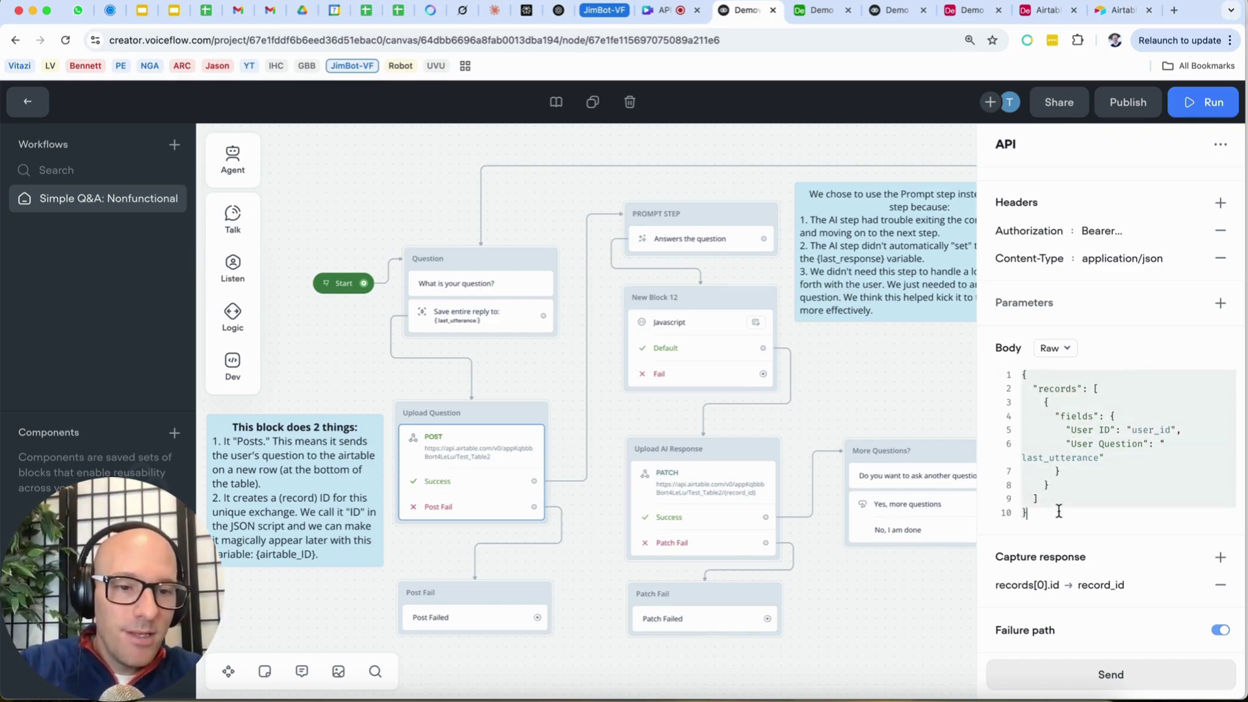
key("BackSpace")
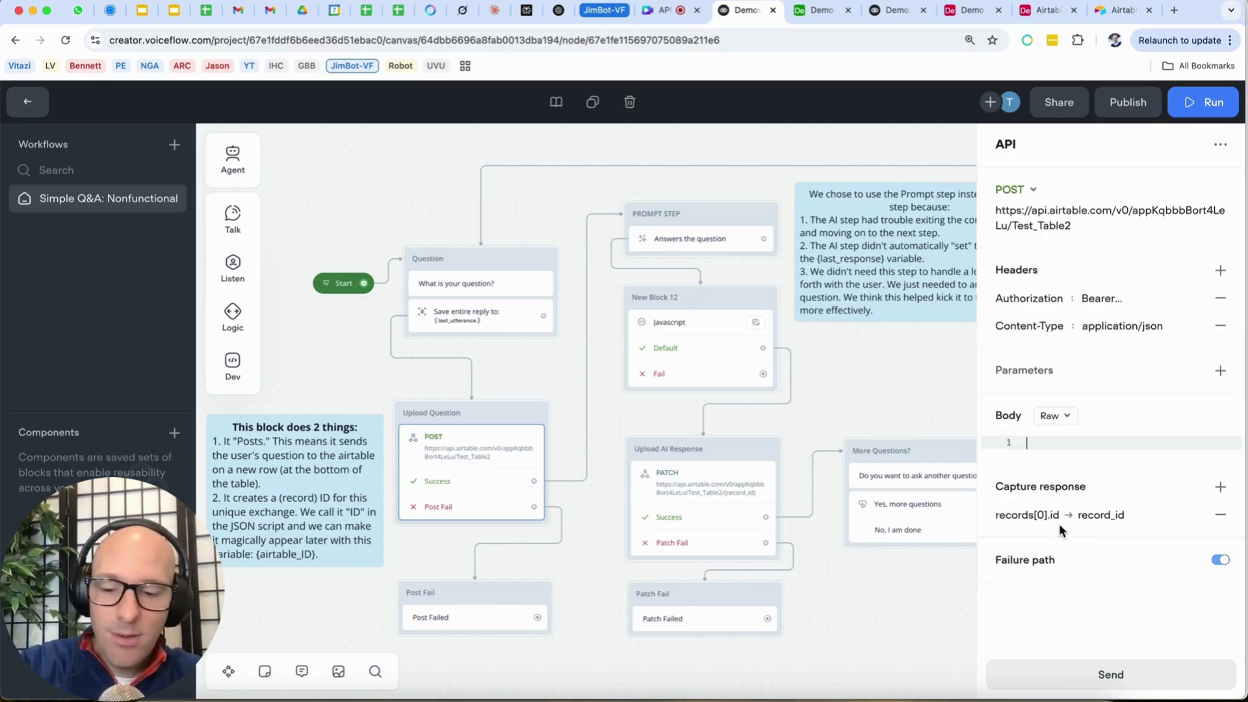
key("super+v")
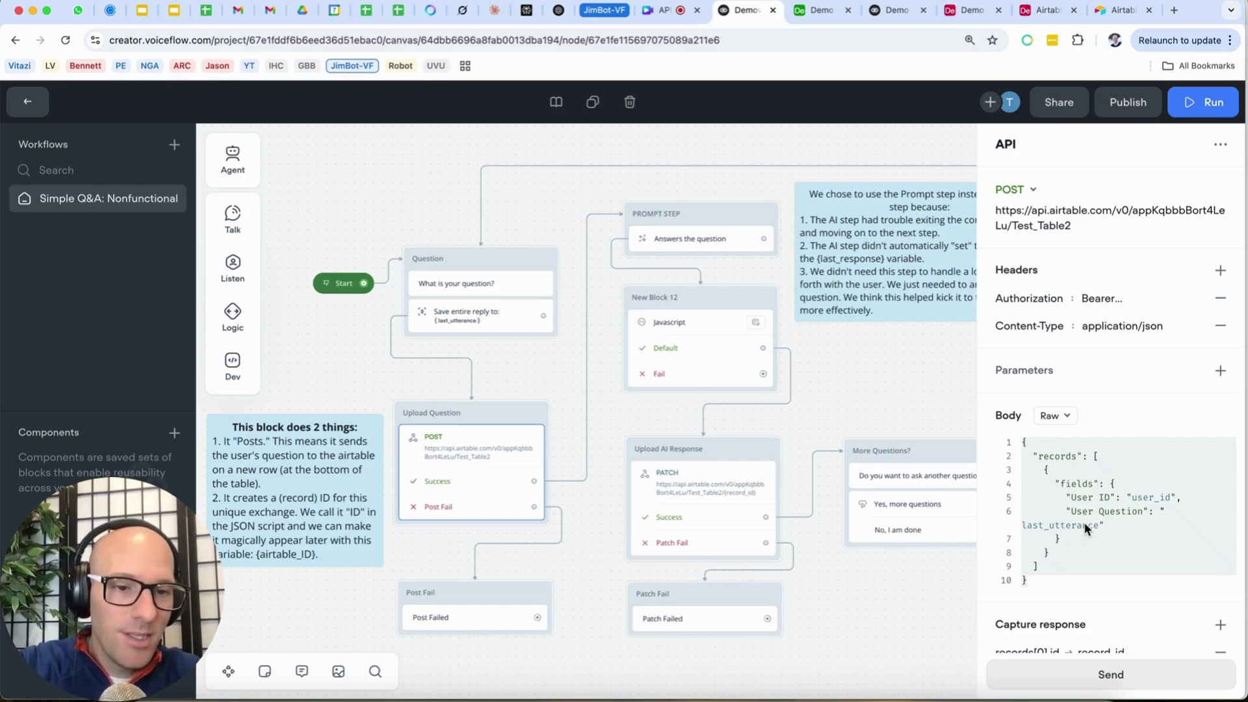
left_click(896, 10)
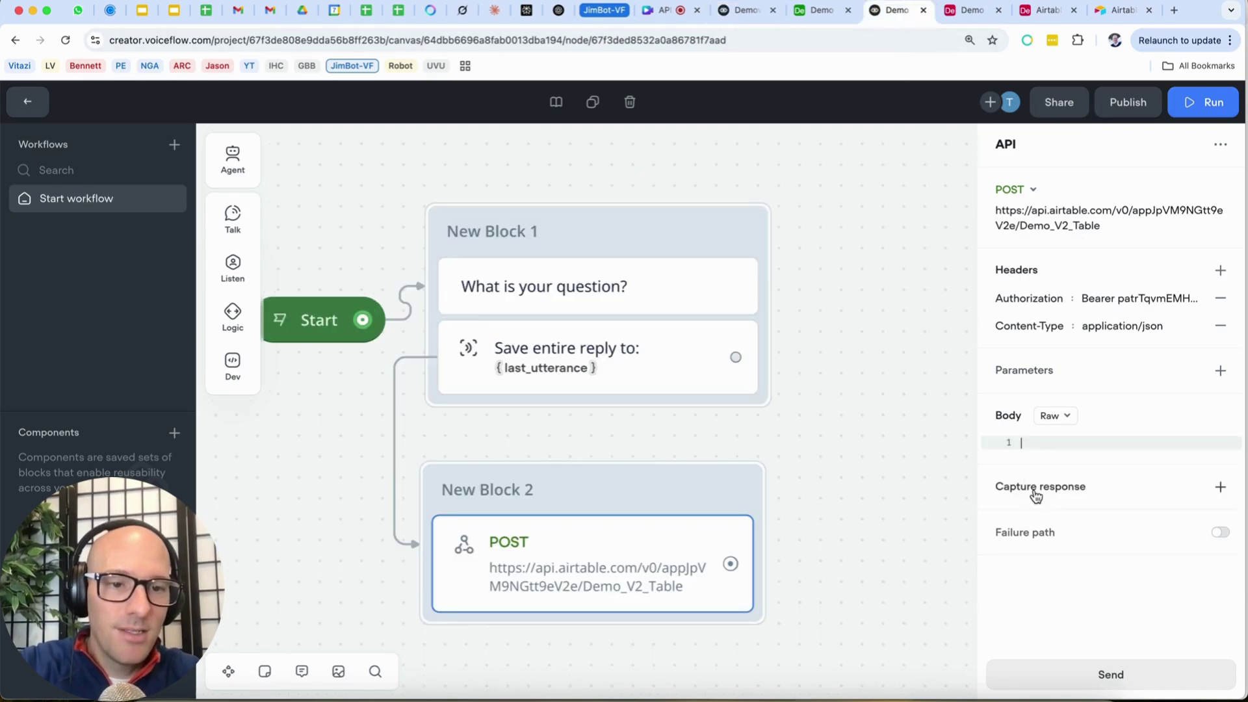
key("super+v")
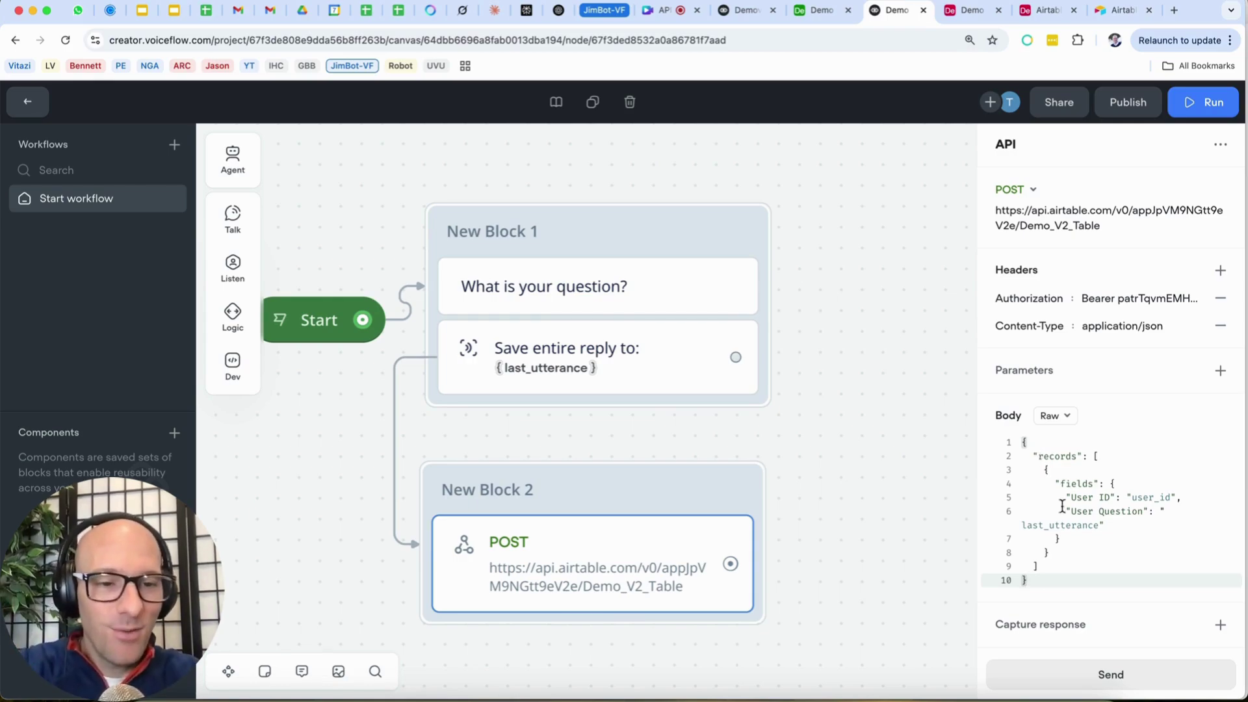
scroll(1076, 530, "down", 2)
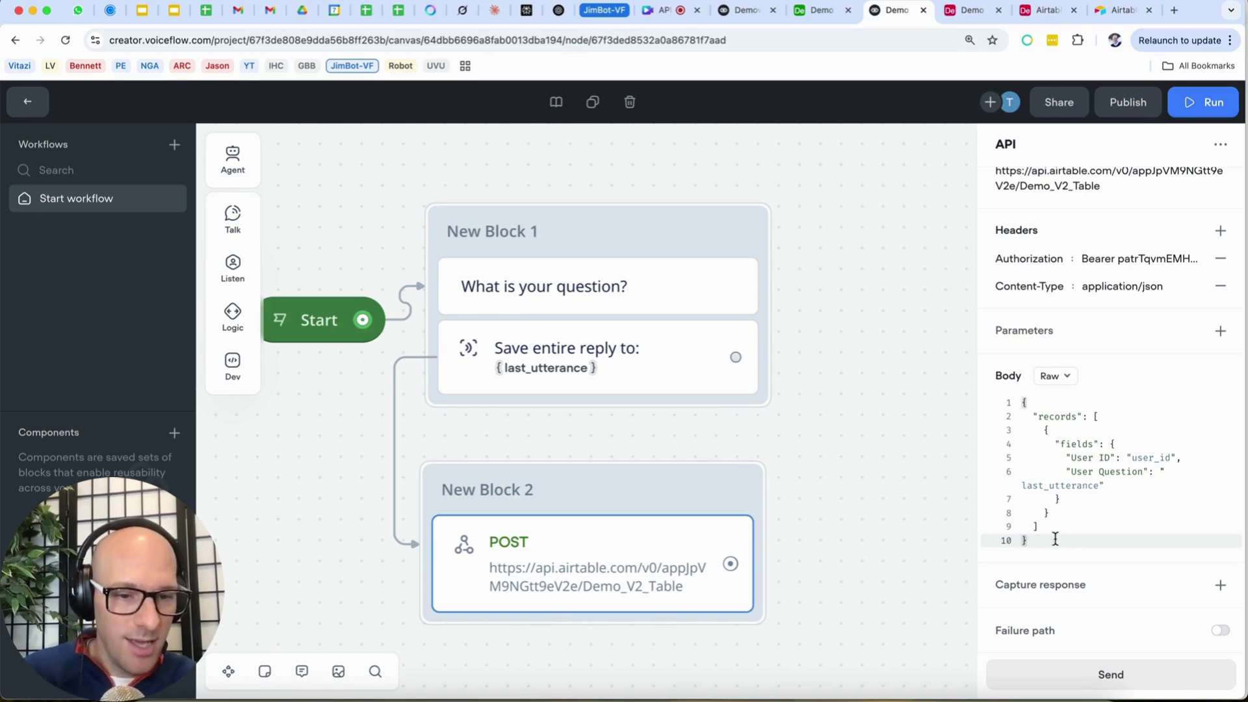
type(",")
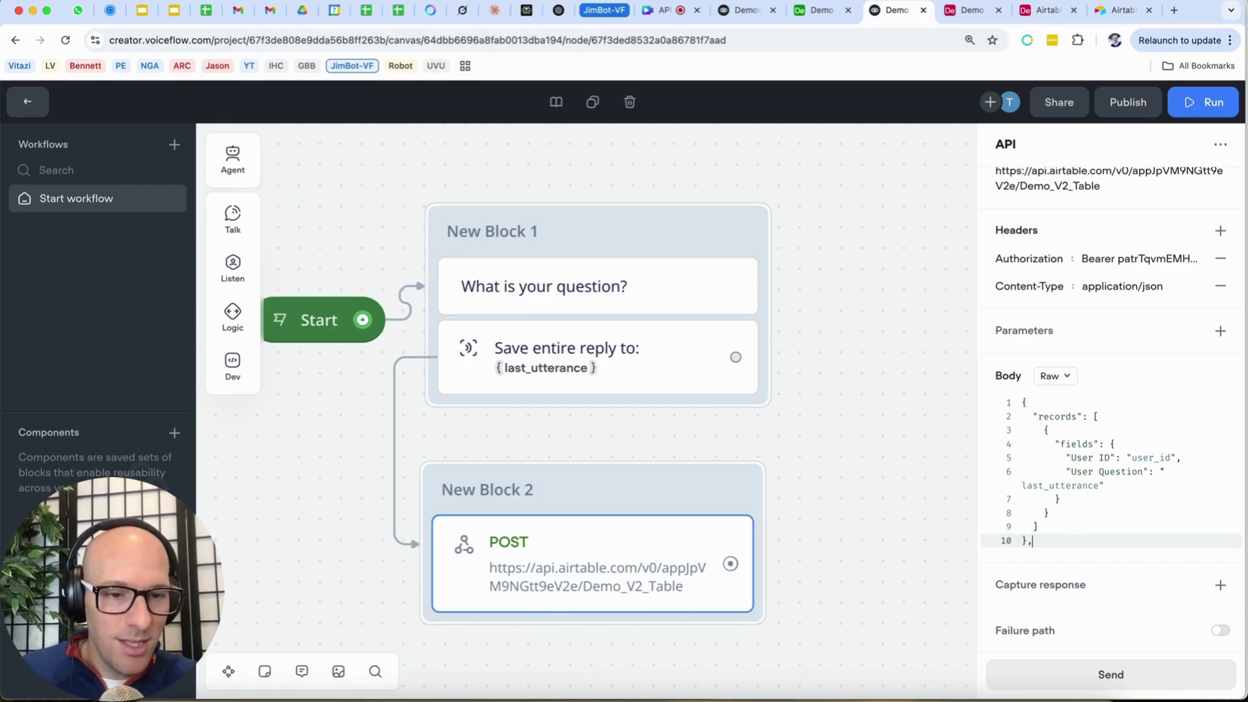
key("BackSpace")
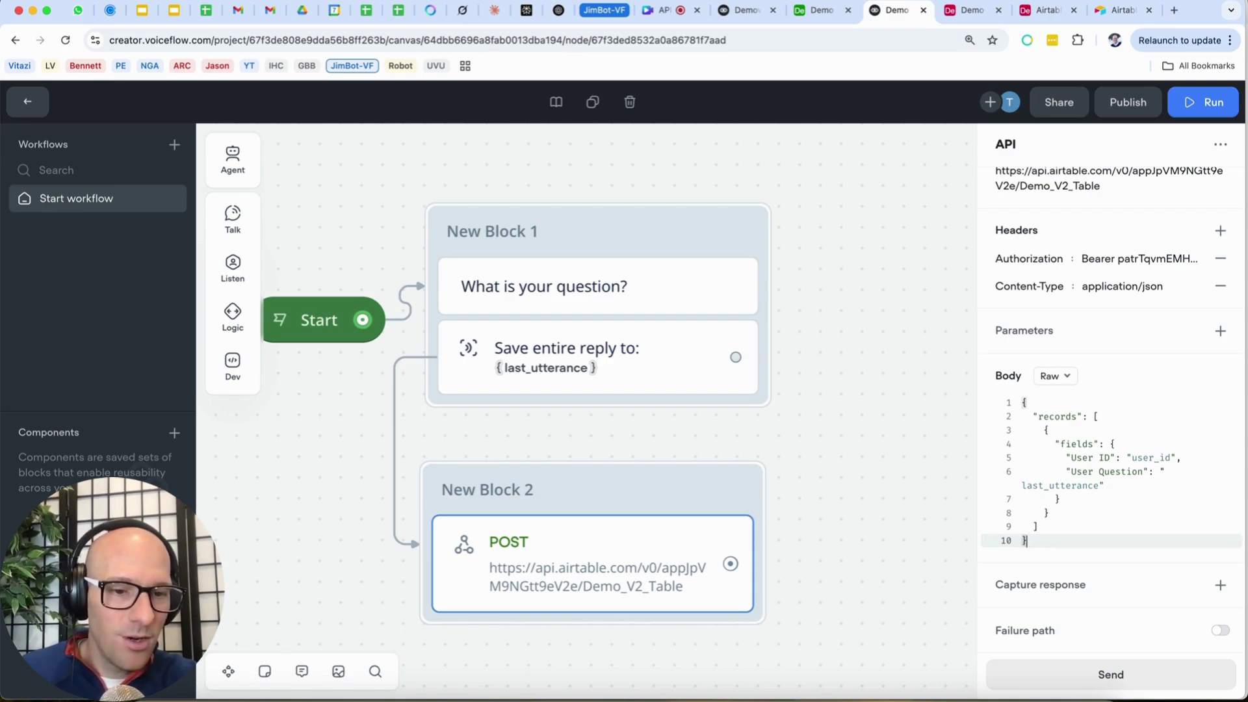
left_click(1177, 458)
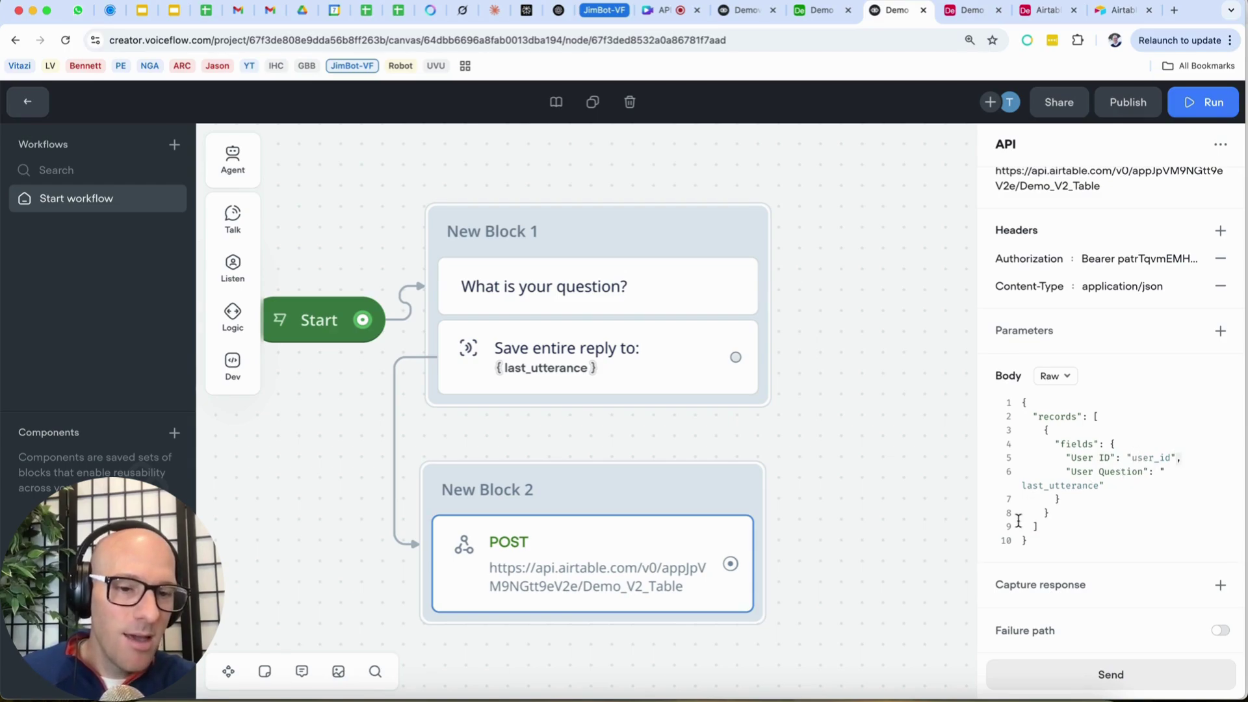
left_click(1034, 540)
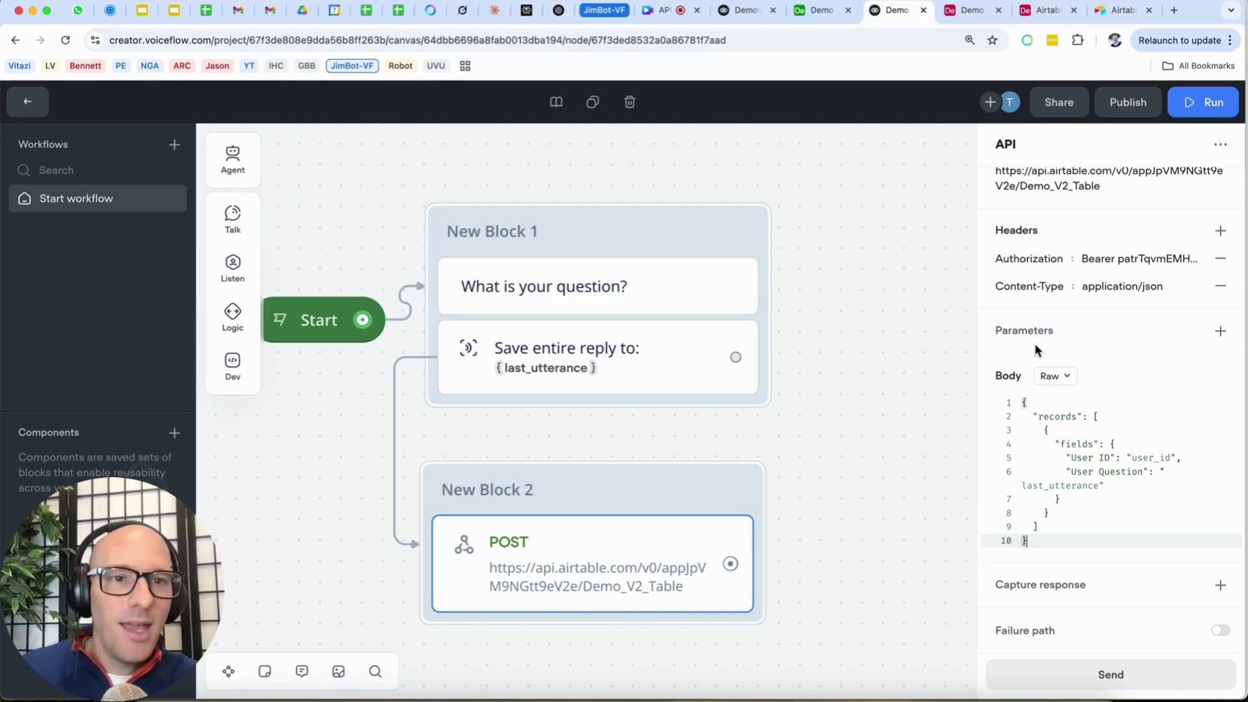
Copy the capture-response object records[0].id from the reference POST request into a new capture-response entry on the Demo V2 POST request.
left_click(746, 10)
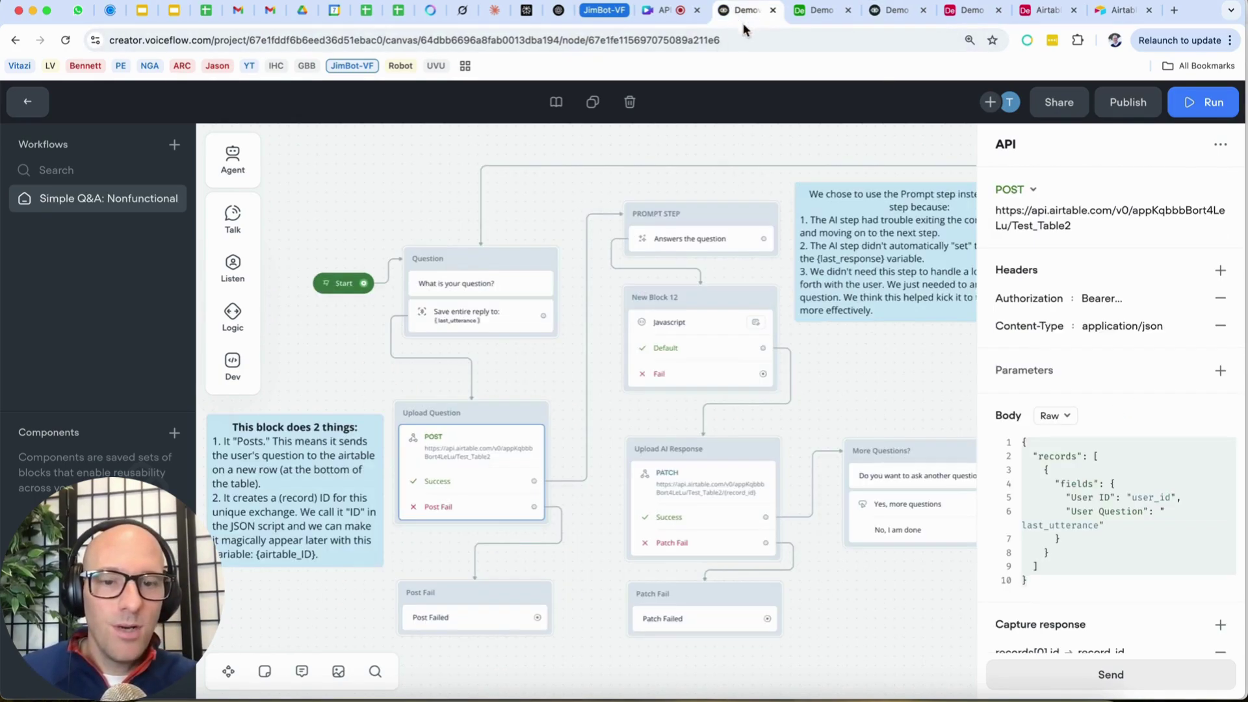
scroll(1111, 557, "down", 2)
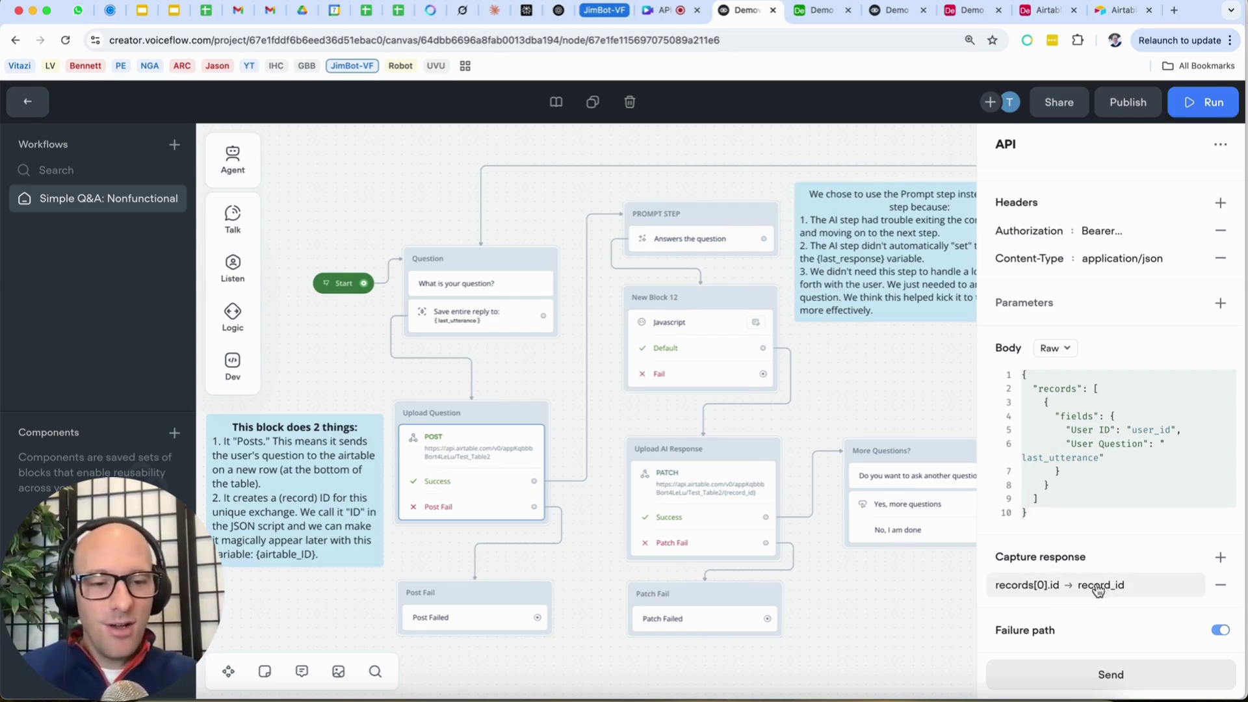
left_click(1063, 588)
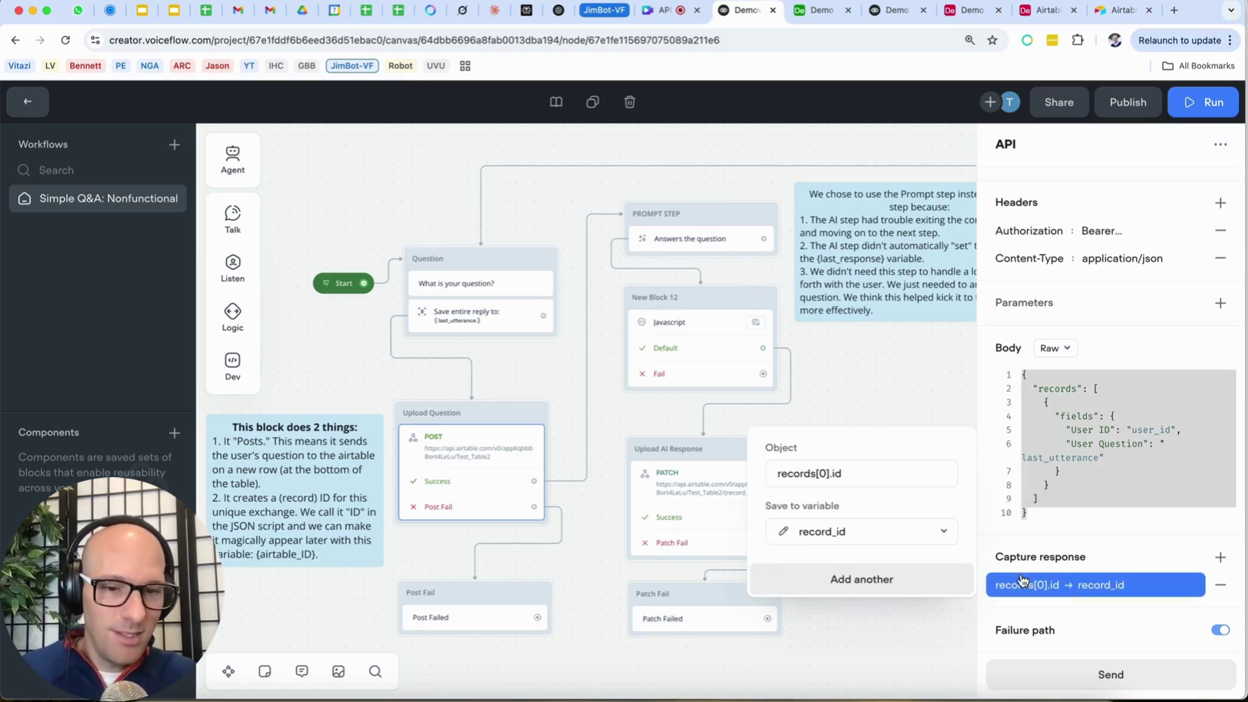
left_click_drag(798, 474, 863, 481)
key("super+c")
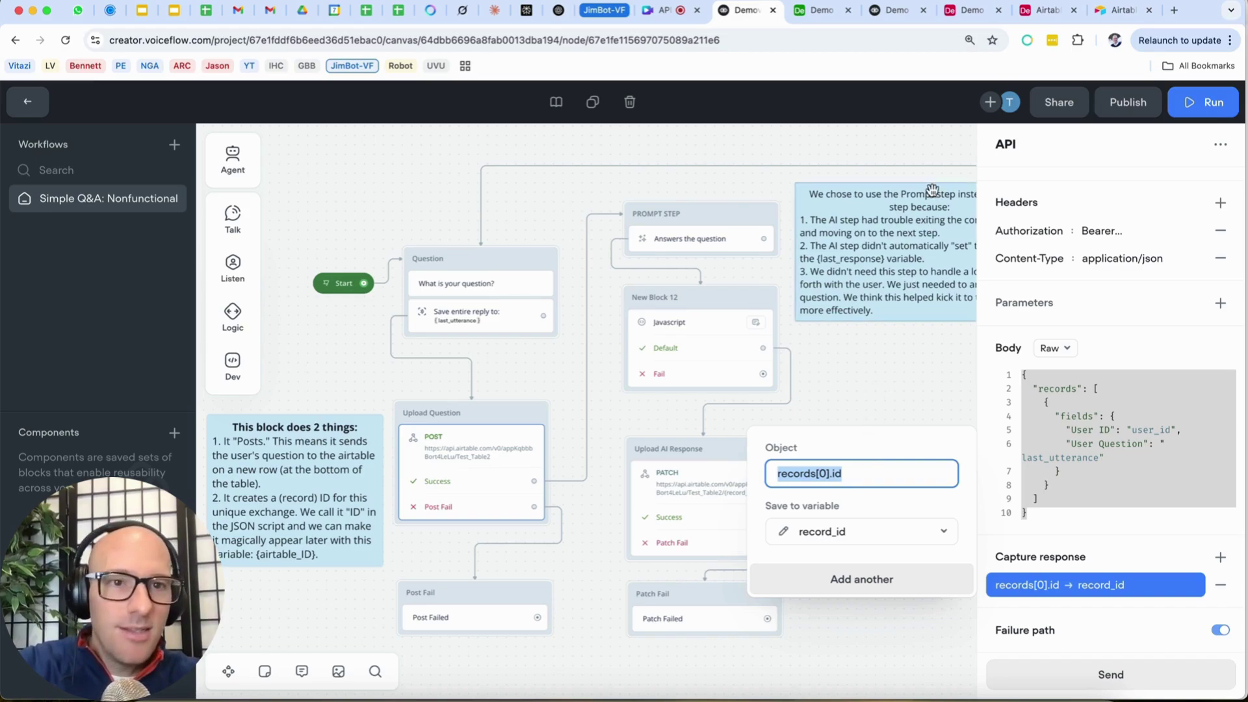
left_click(899, 12)
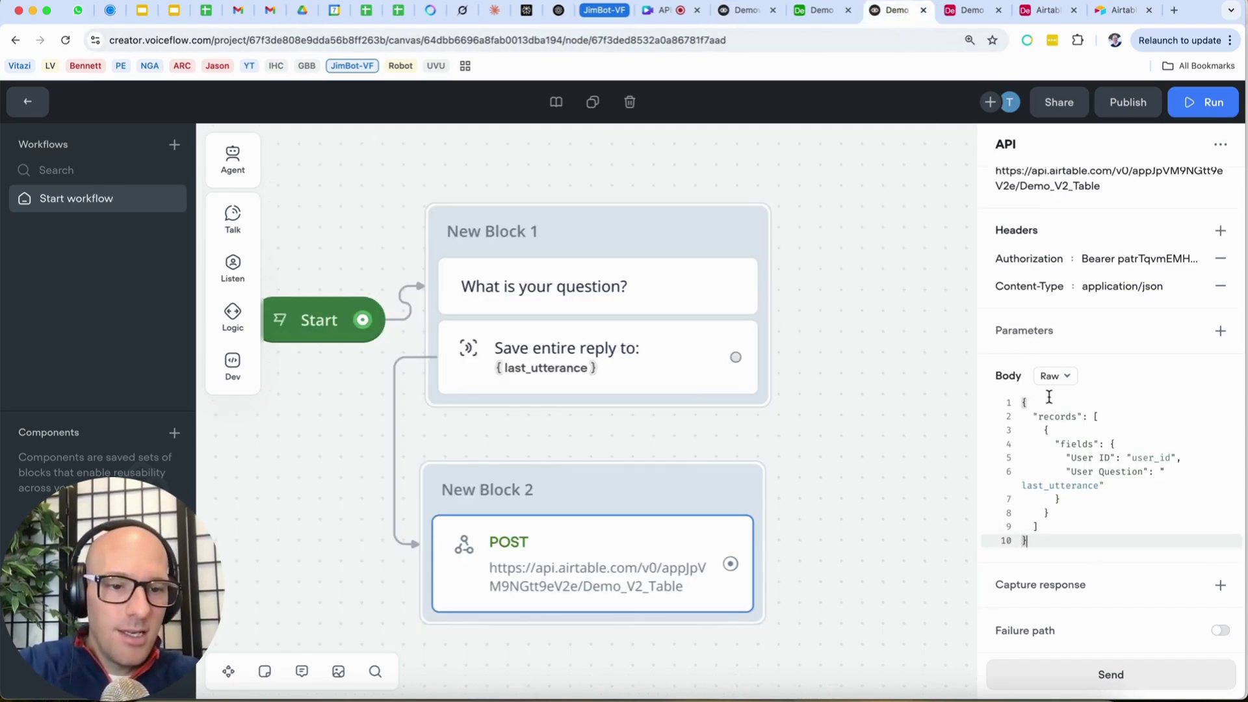
left_click(1033, 584)
key("super+v")
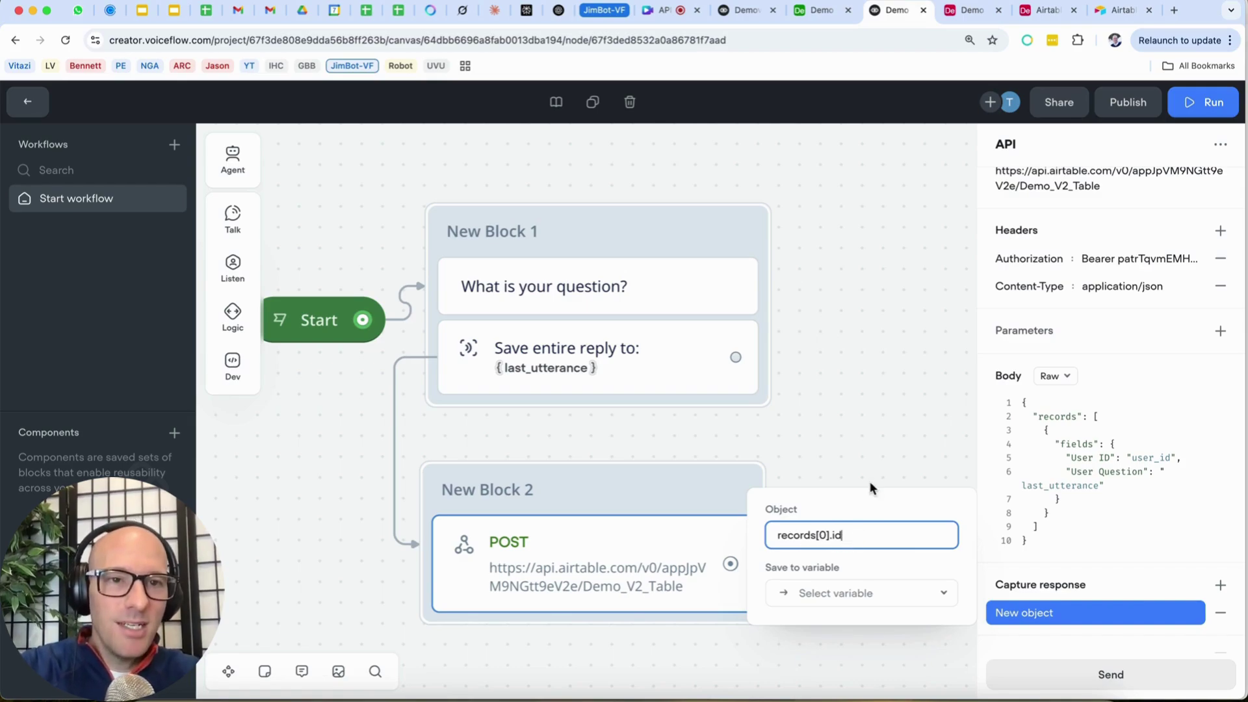
Check the reference request's capture variable and try to assign record_id to the records[0].id capture in Demo V2.
left_click(746, 15)
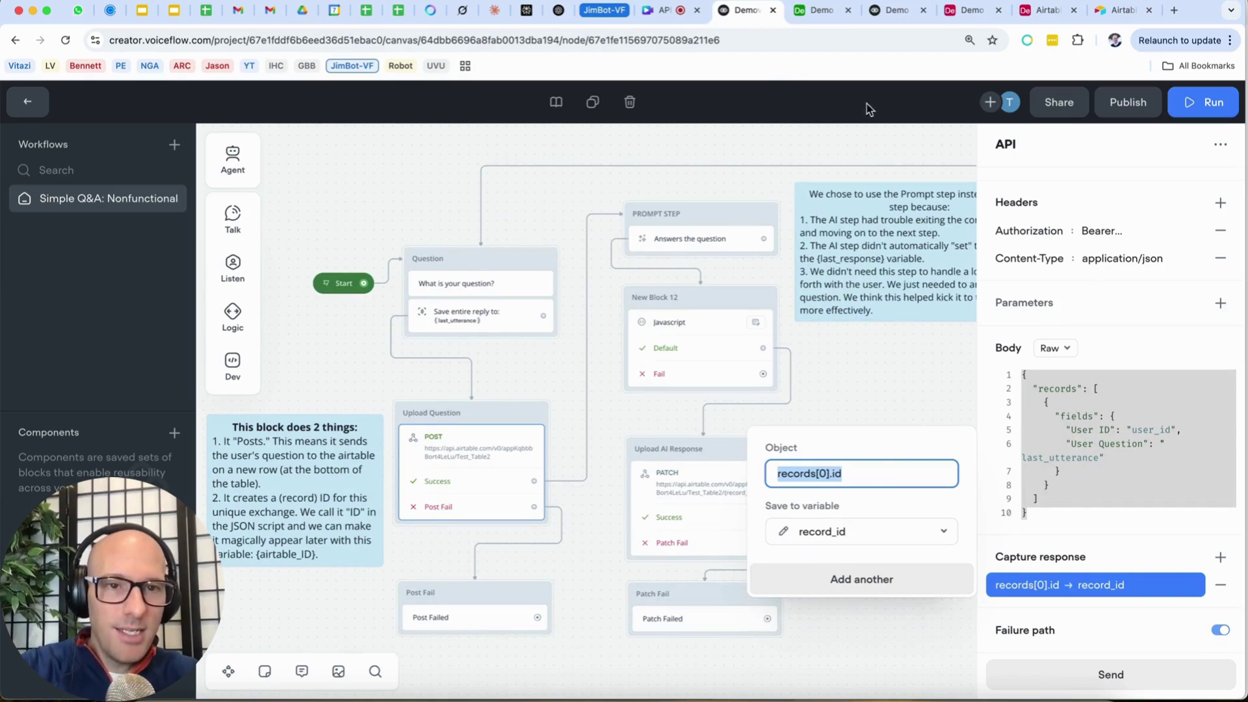
left_click(887, 14)
left_click(831, 597)
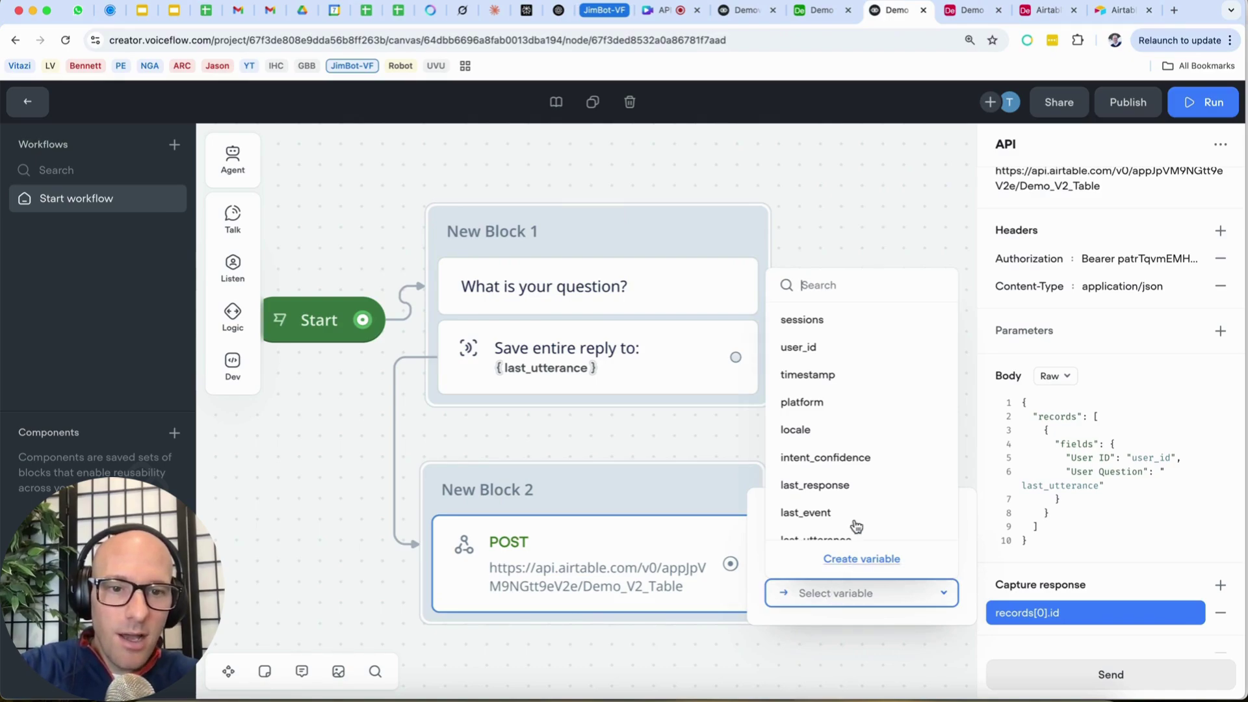
scroll(864, 452, "down", 1)
scroll(864, 452, "down", 1)
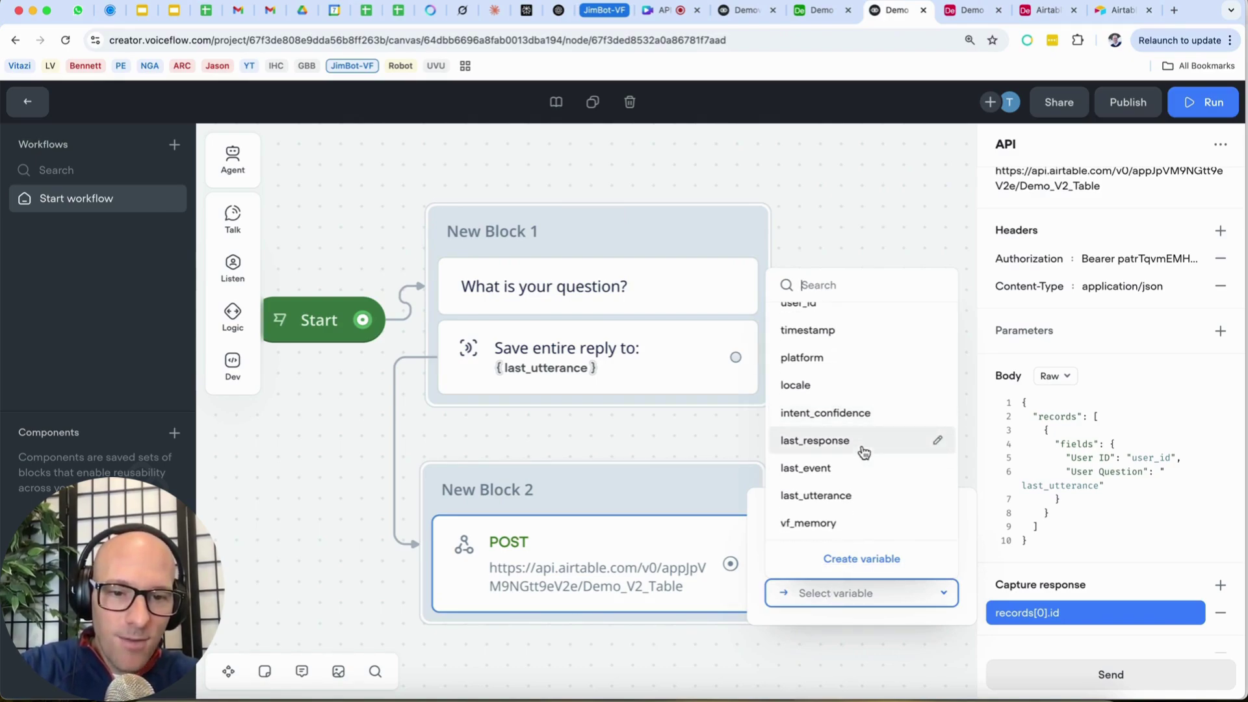
scroll(864, 452, "up", 2)
type("re")
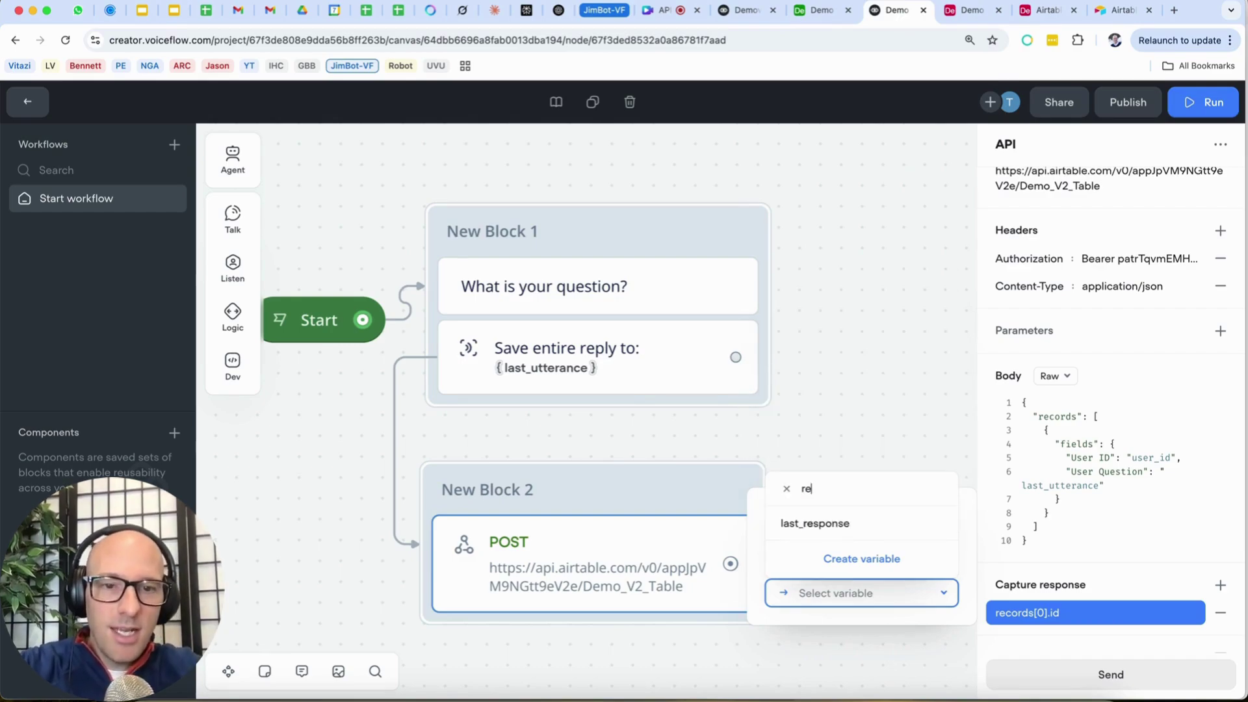
type("cord_id")
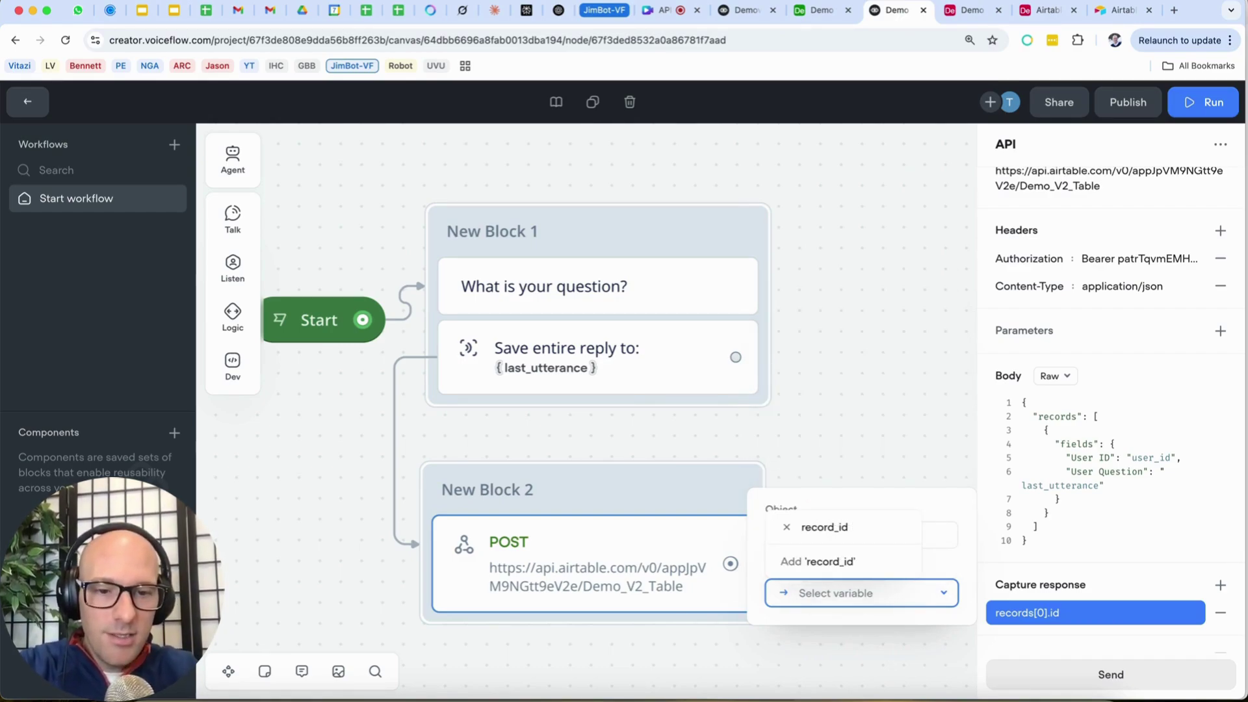
left_click(891, 442)
left_click(661, 569)
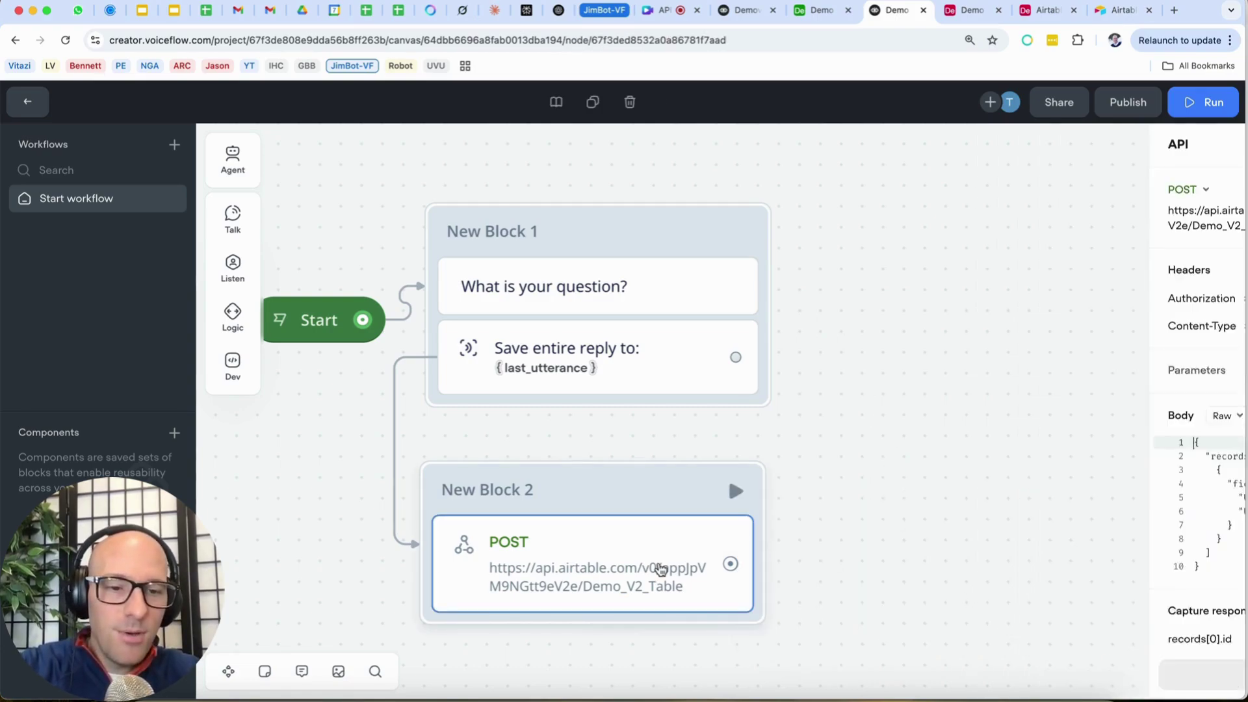
Create a variable named record_id from the records[0].id capture entry and save the captured response to it.
scroll(1097, 650, "down", 2)
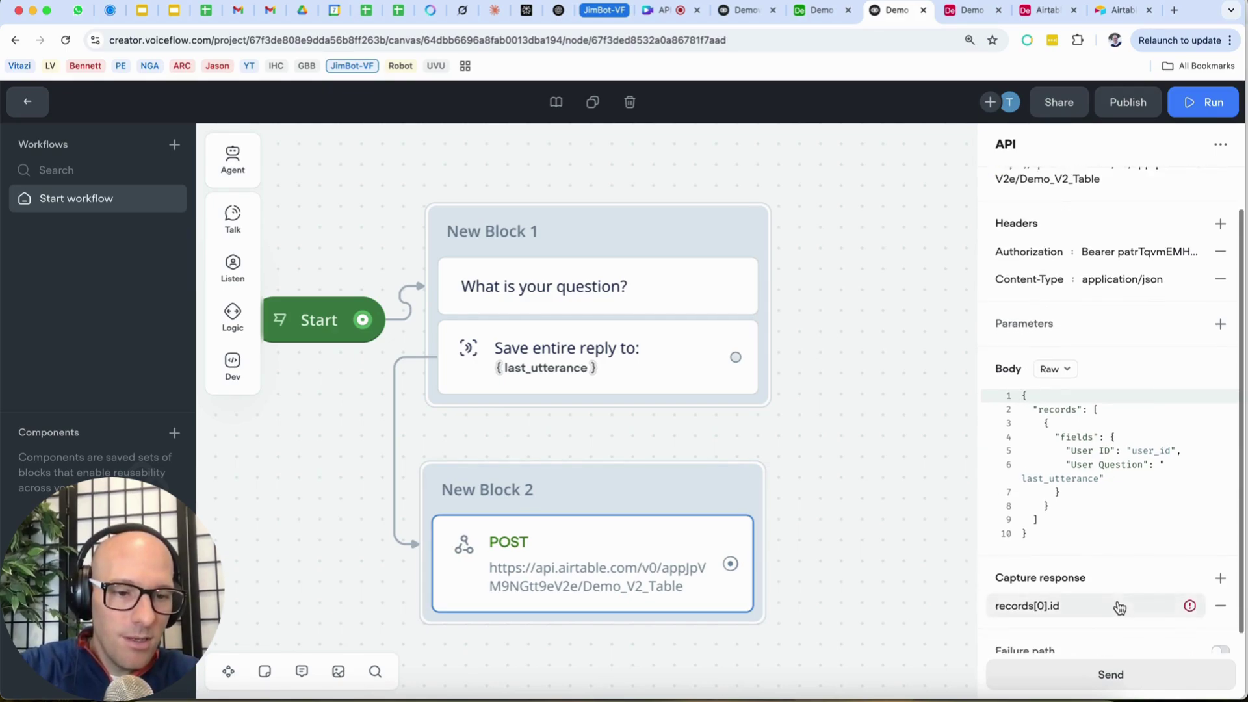
mouse_move(1189, 604)
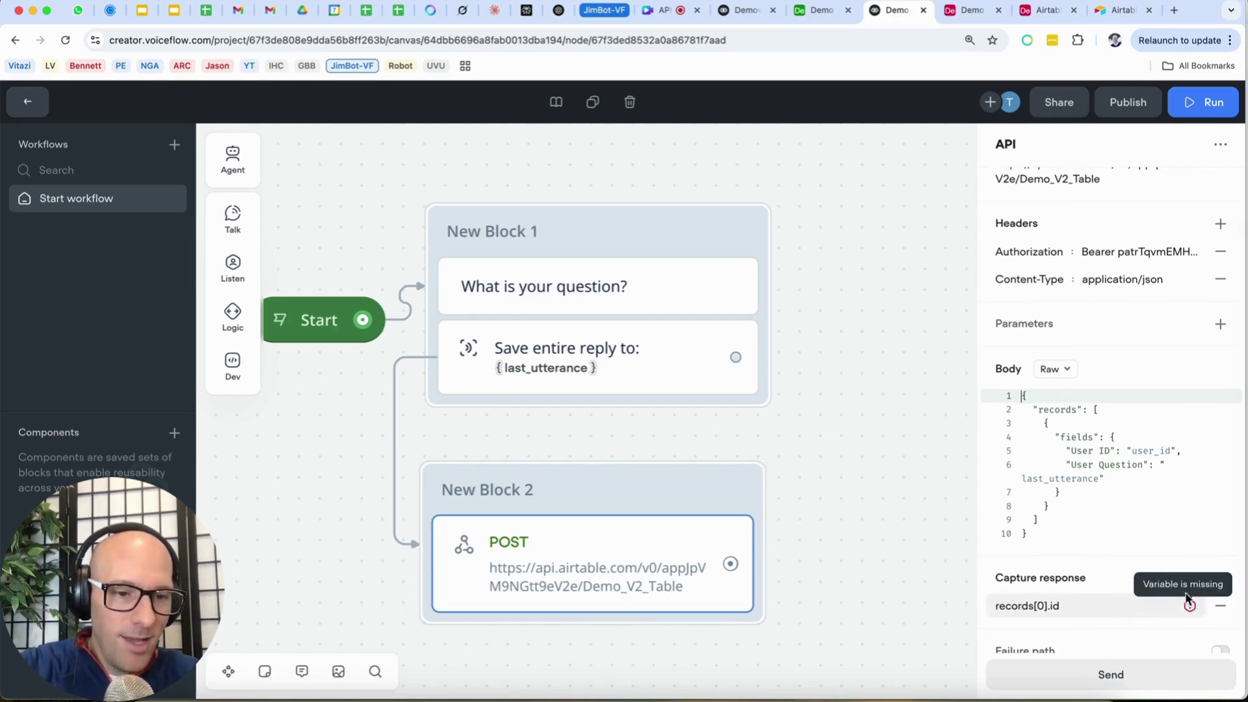
left_click(1165, 615)
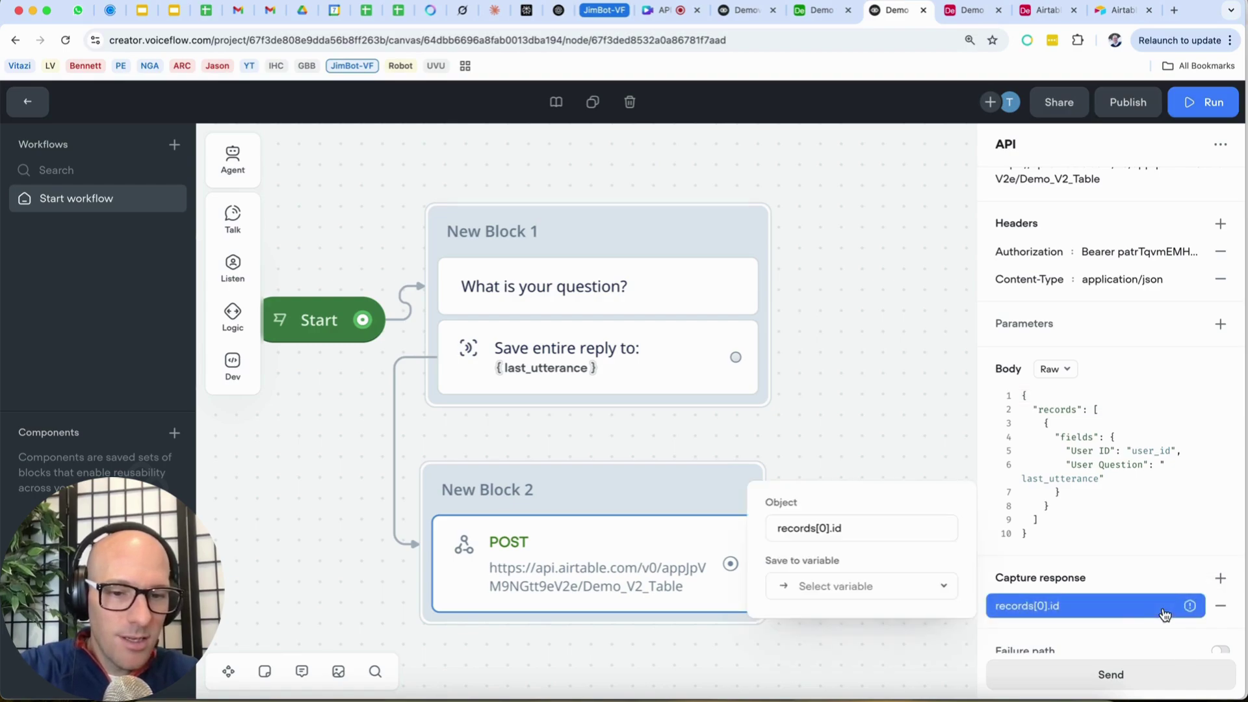
left_click(837, 588)
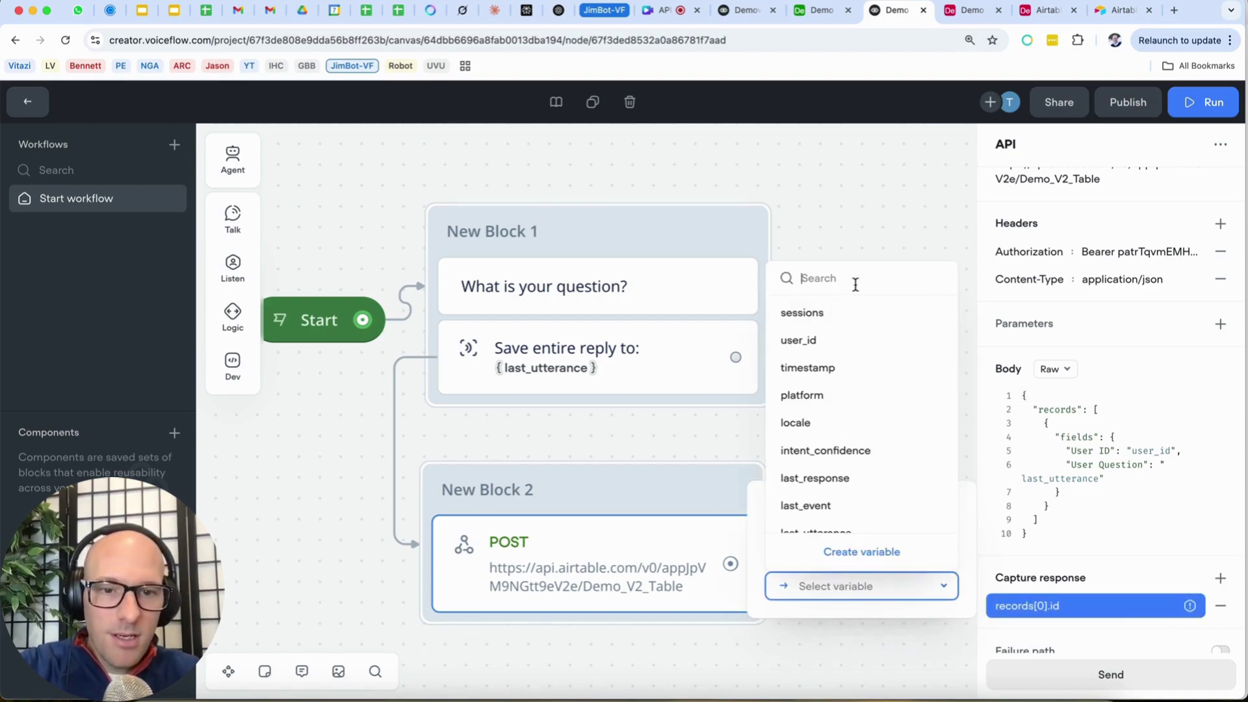
type("record")
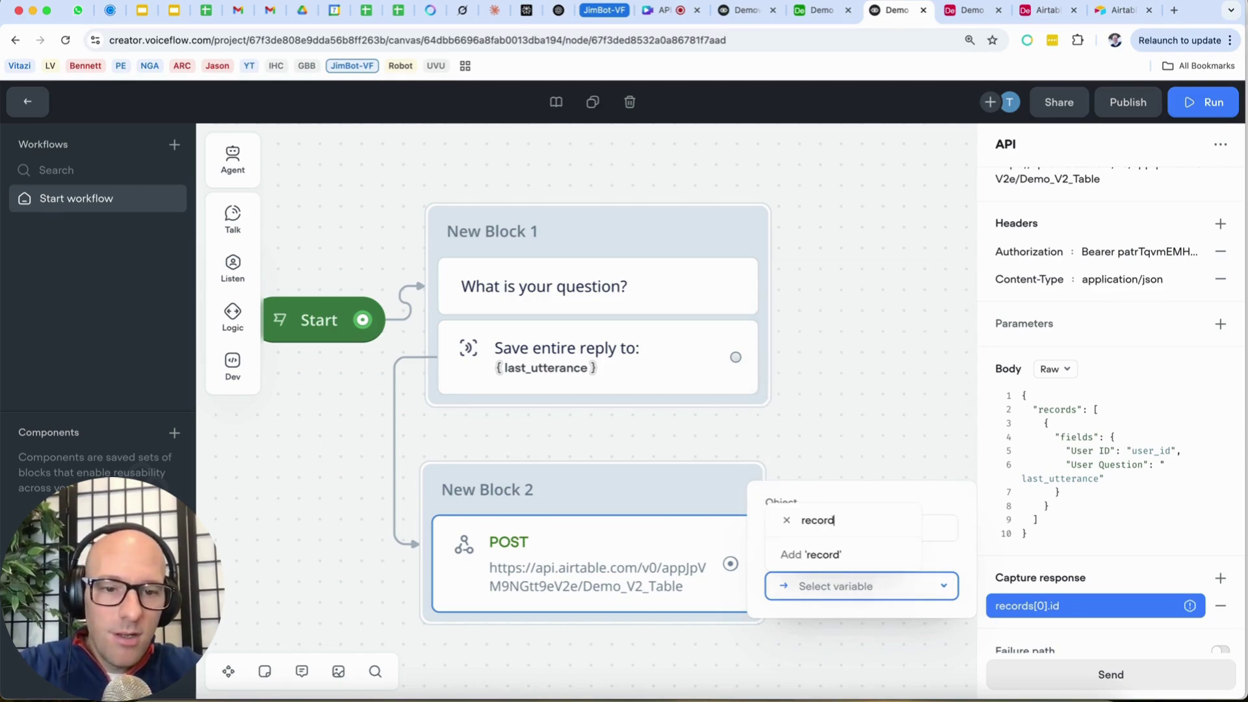
type("_id")
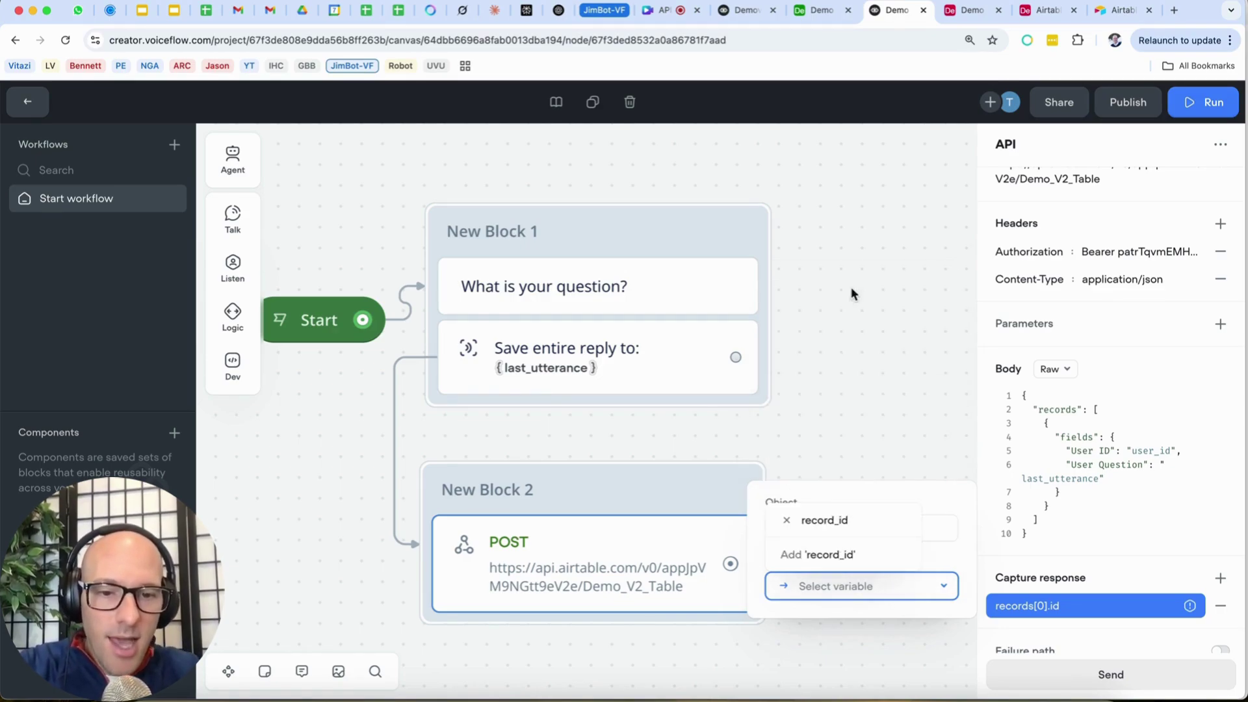
left_click(806, 555)
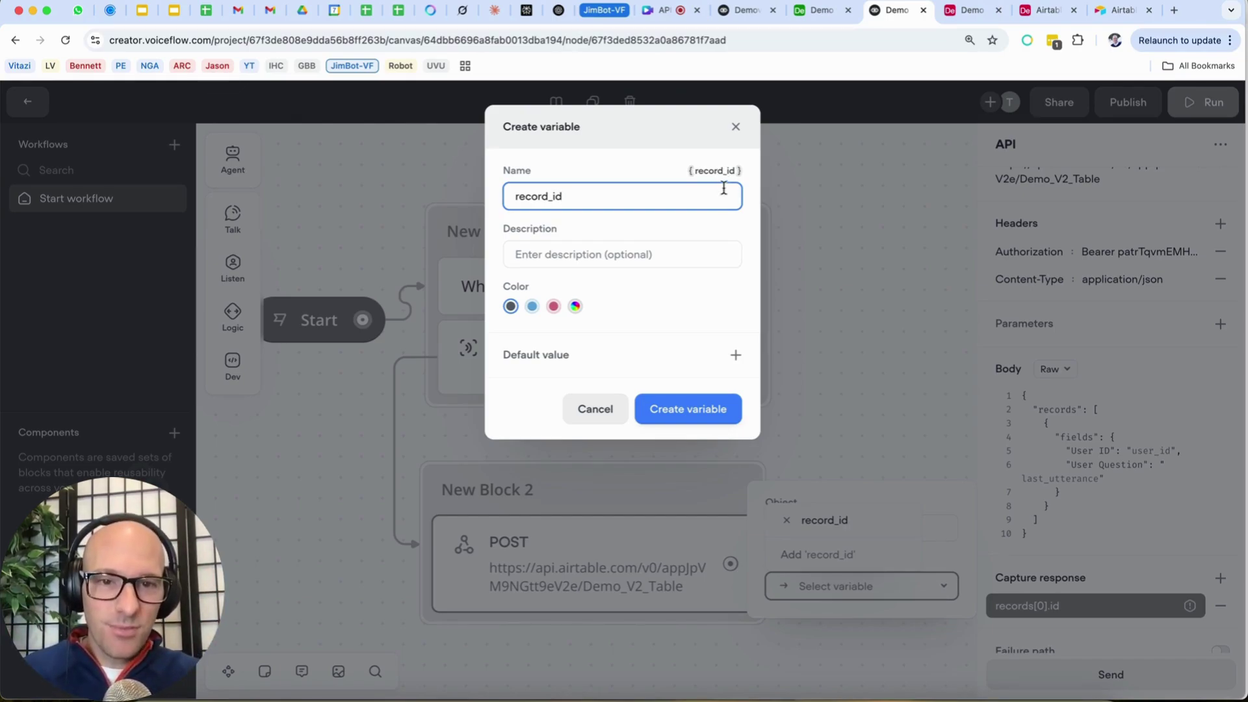
left_click(703, 412)
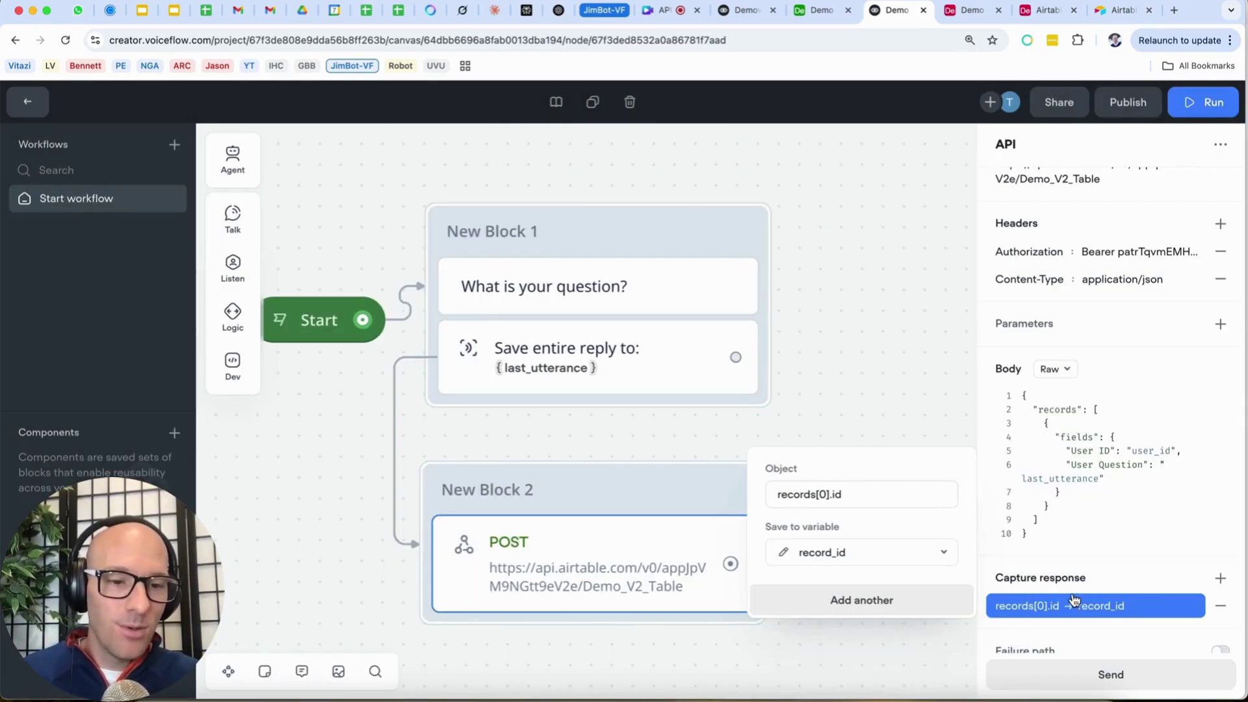
left_click(881, 379)
Enable the failure path on the POST request in New Block 2.
scroll(894, 494, "down", 5)
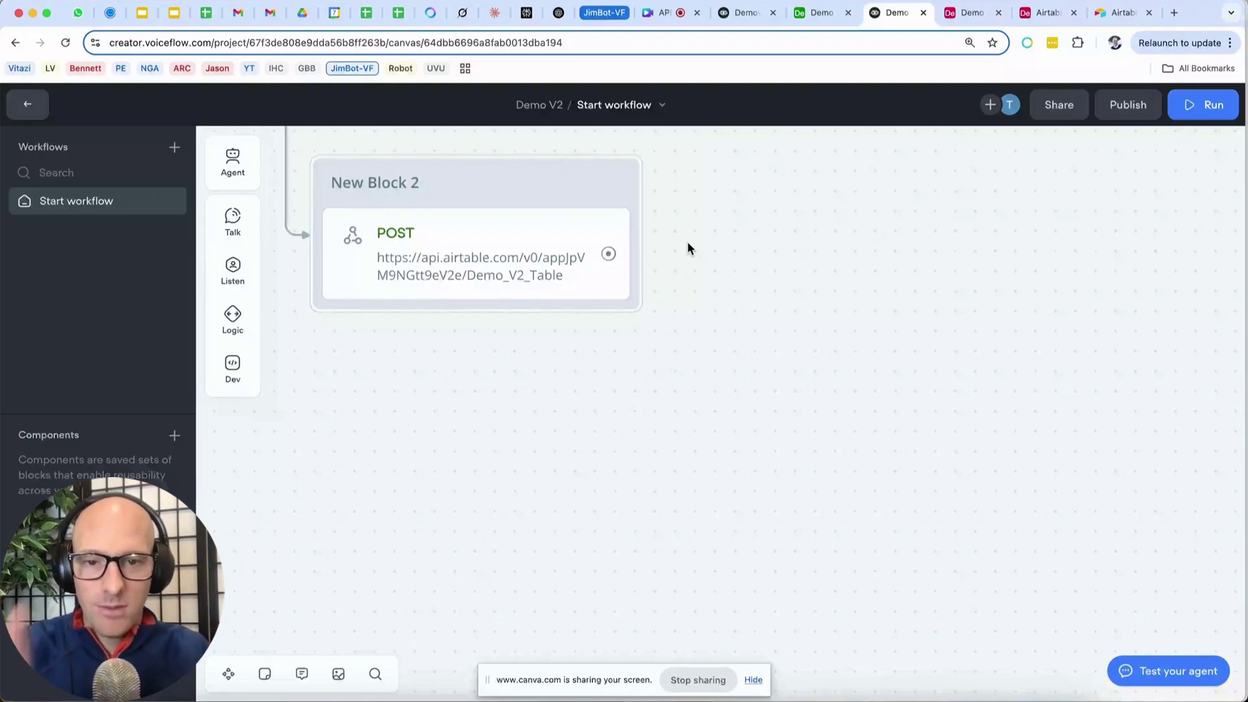
left_click(540, 256)
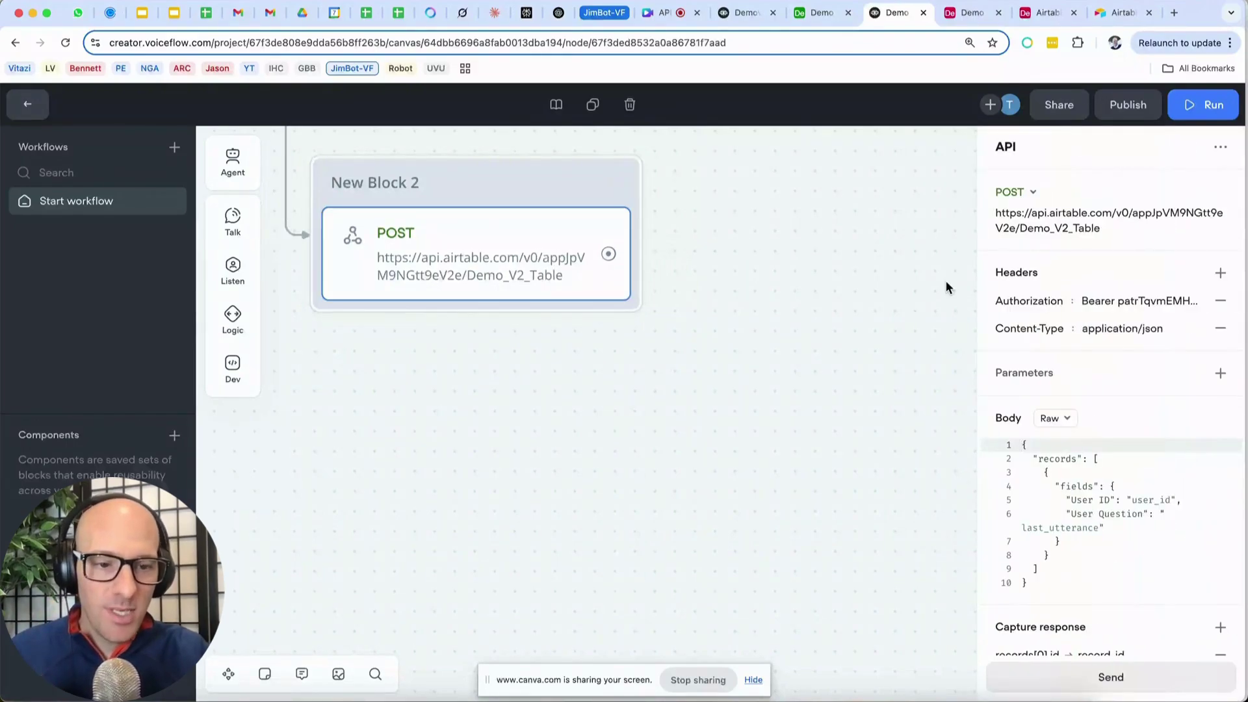
scroll(1155, 529, "down", 1)
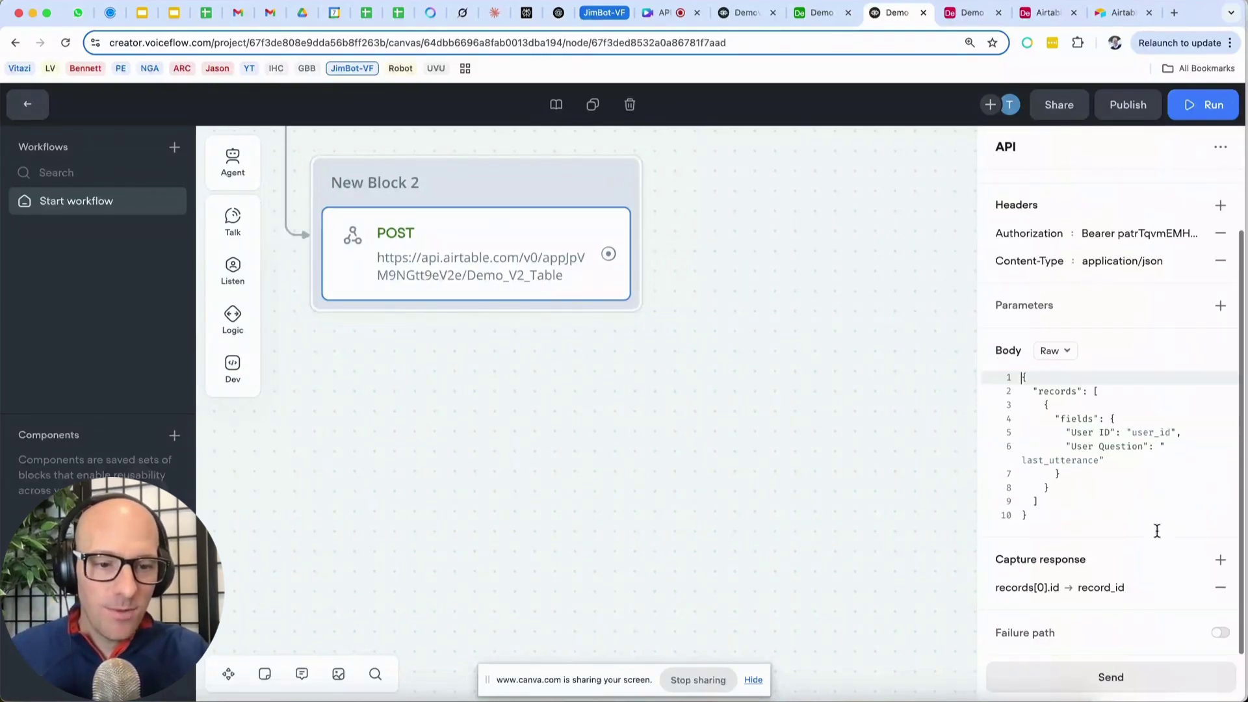
left_click(1221, 633)
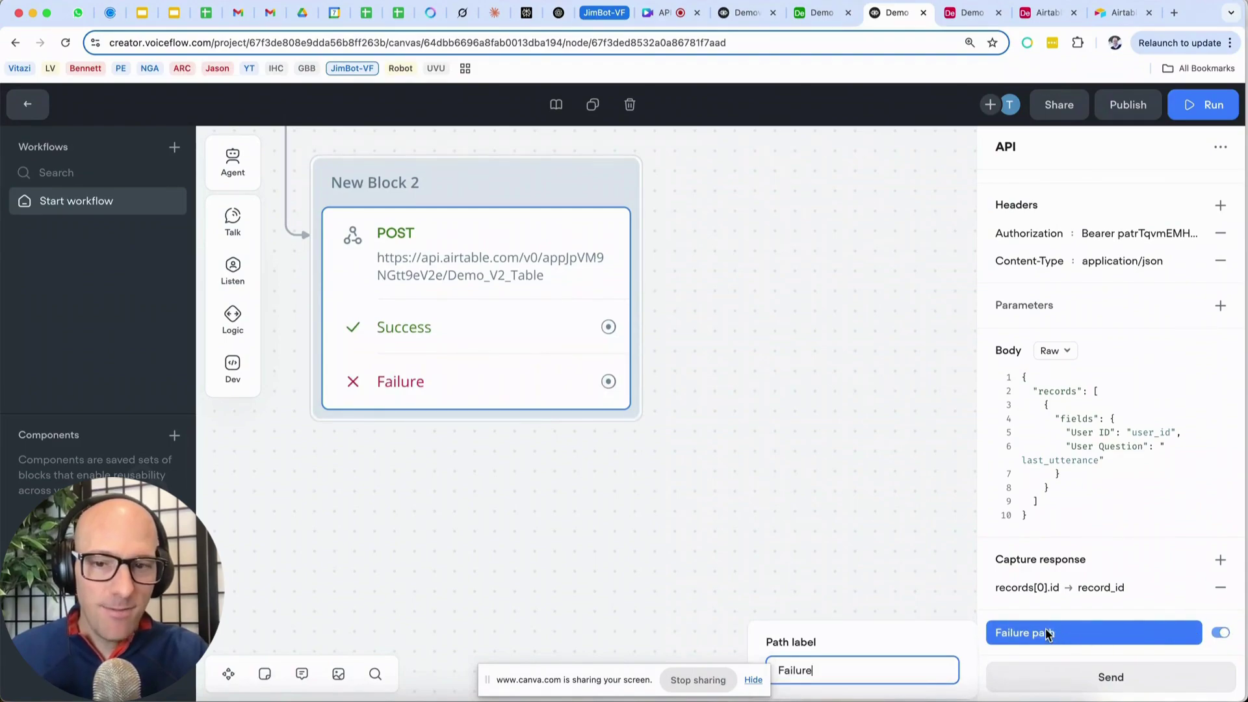
Add a Message step in a new block connected to the POST request's Failure path and place it directly below New Block 2.
left_click_drag(601, 393, 319, 492)
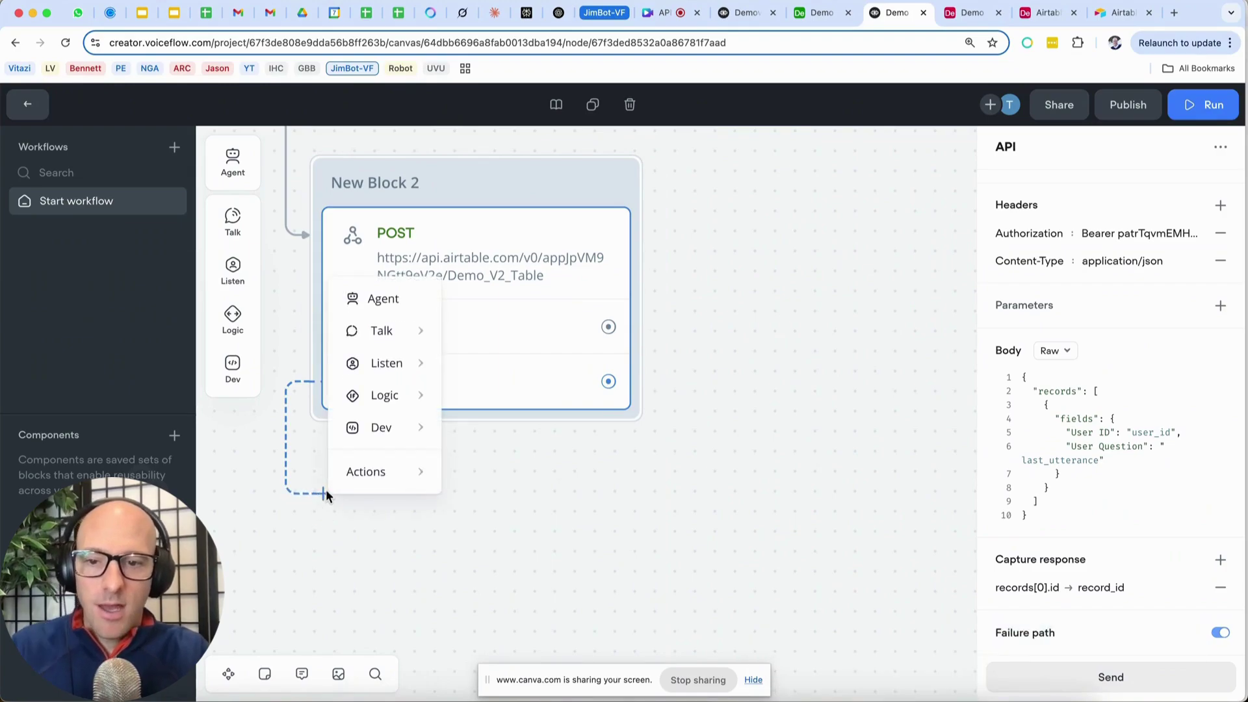
mouse_move(388, 331)
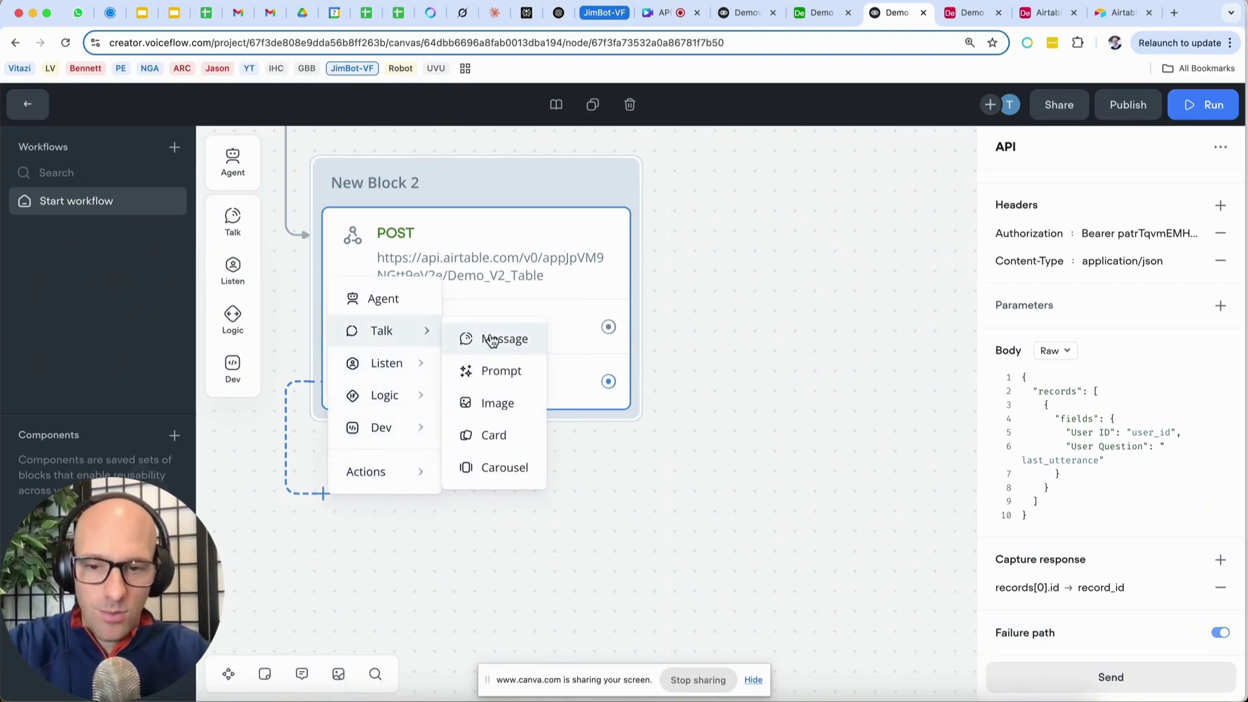
left_click(483, 338)
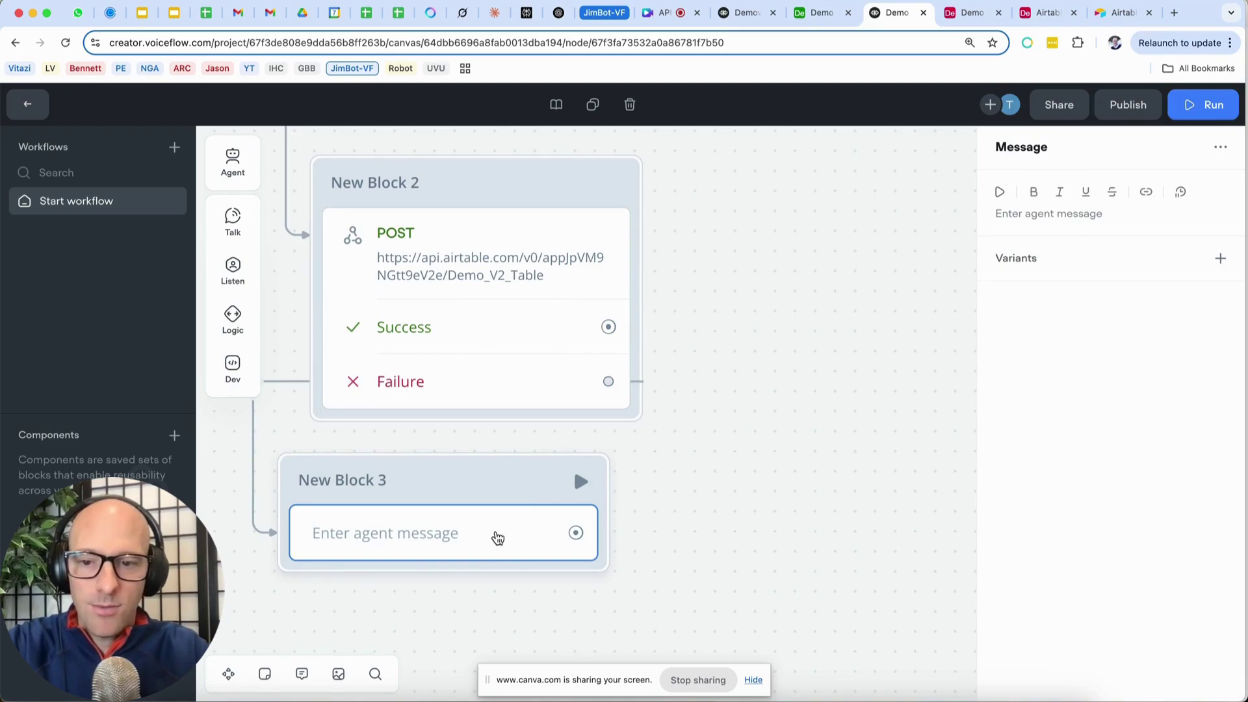
left_click_drag(447, 487, 484, 484)
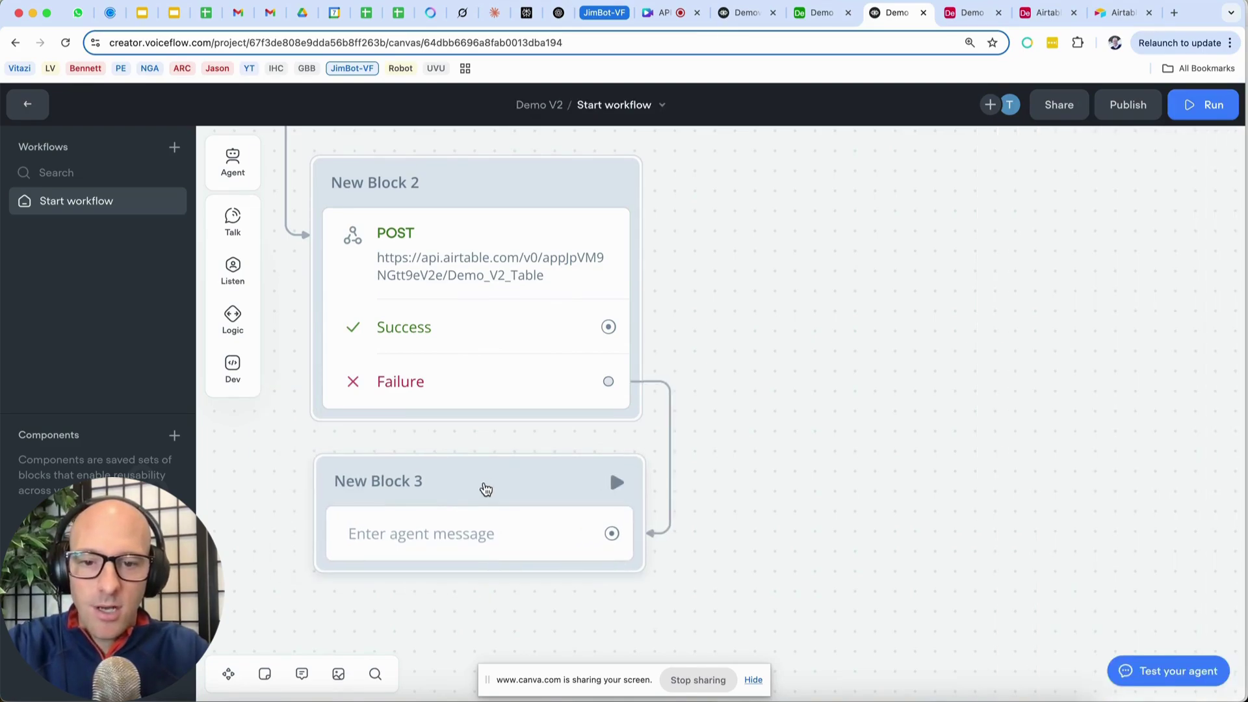
Set the agent message in New Block 3 to "Post Failed".
left_click(478, 517)
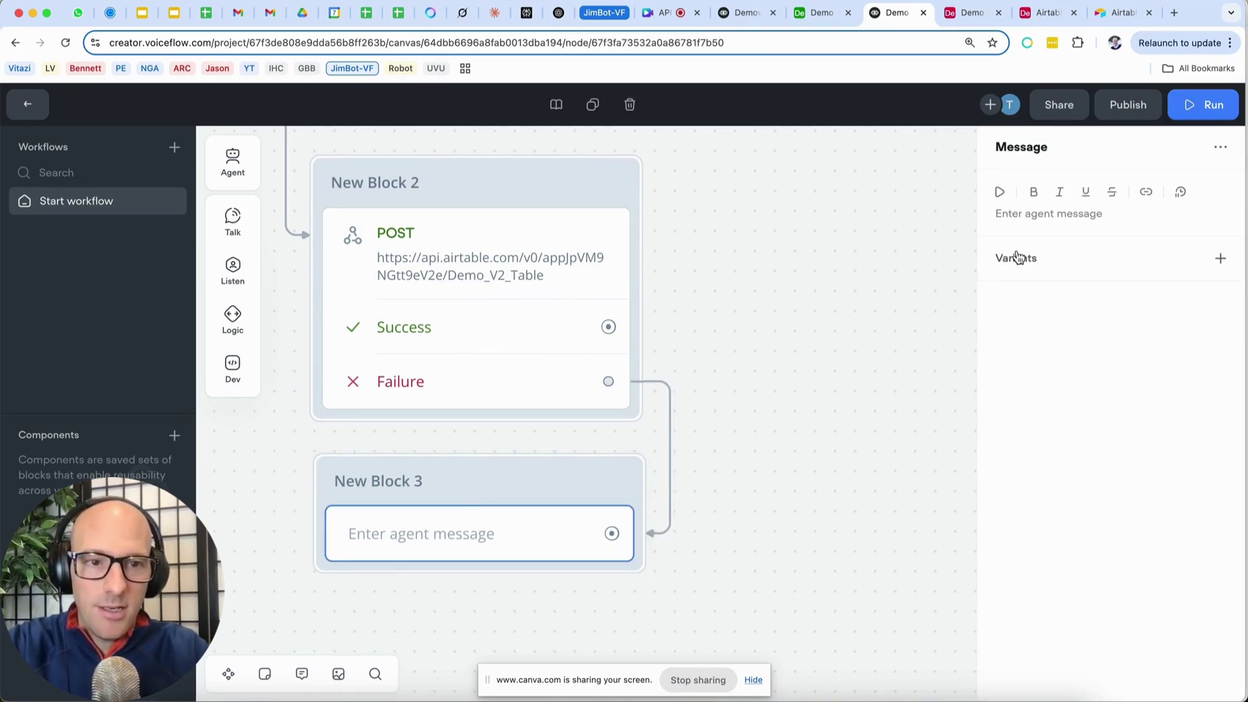
left_click(1056, 217)
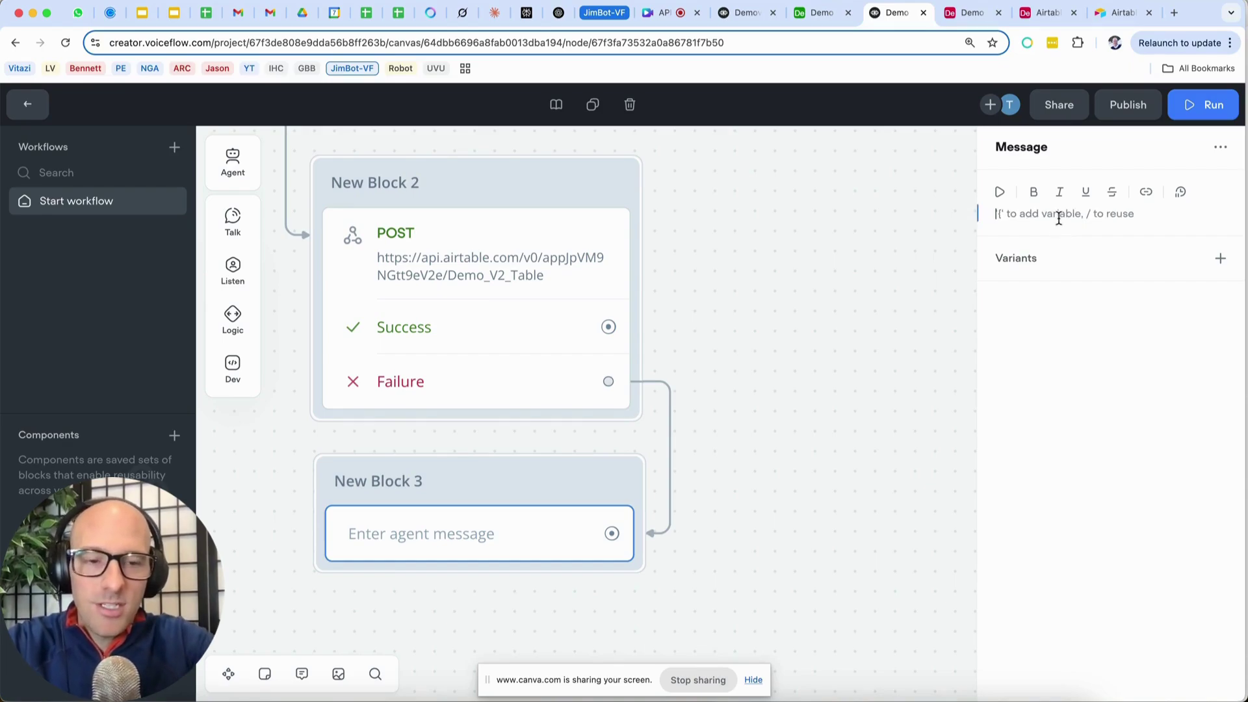
type("Fi")
type("d")
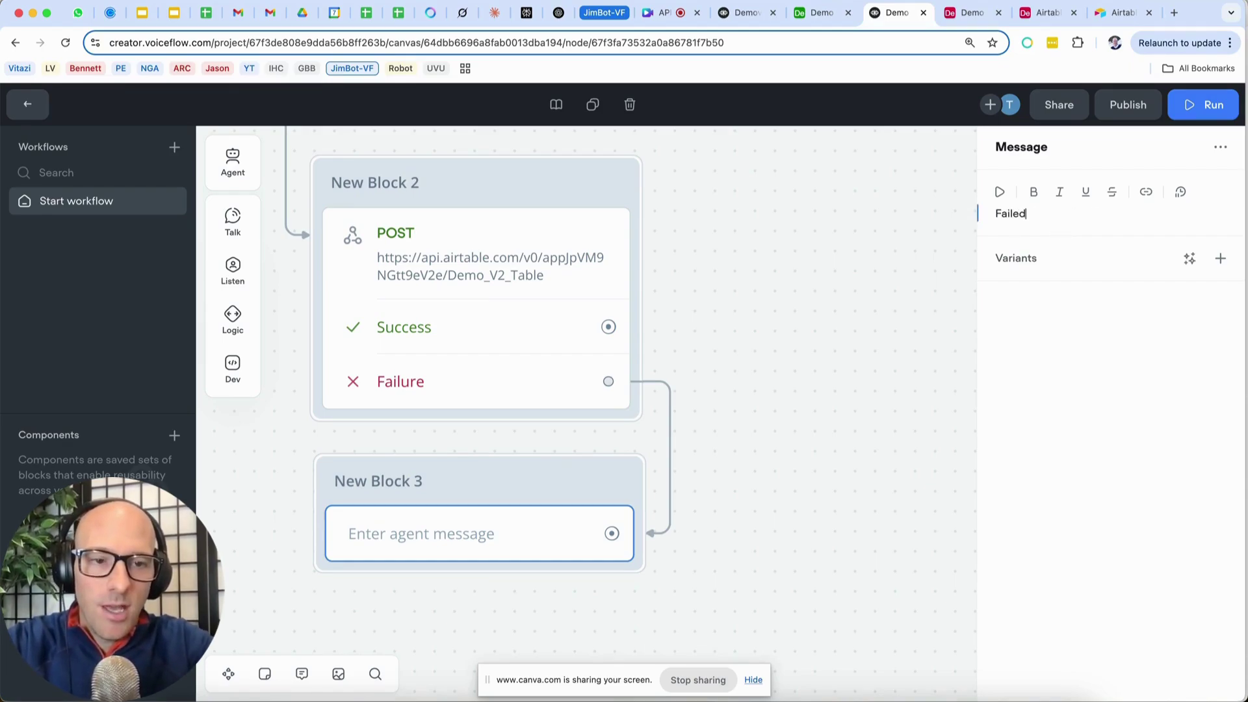
left_click(995, 215)
type("Post")
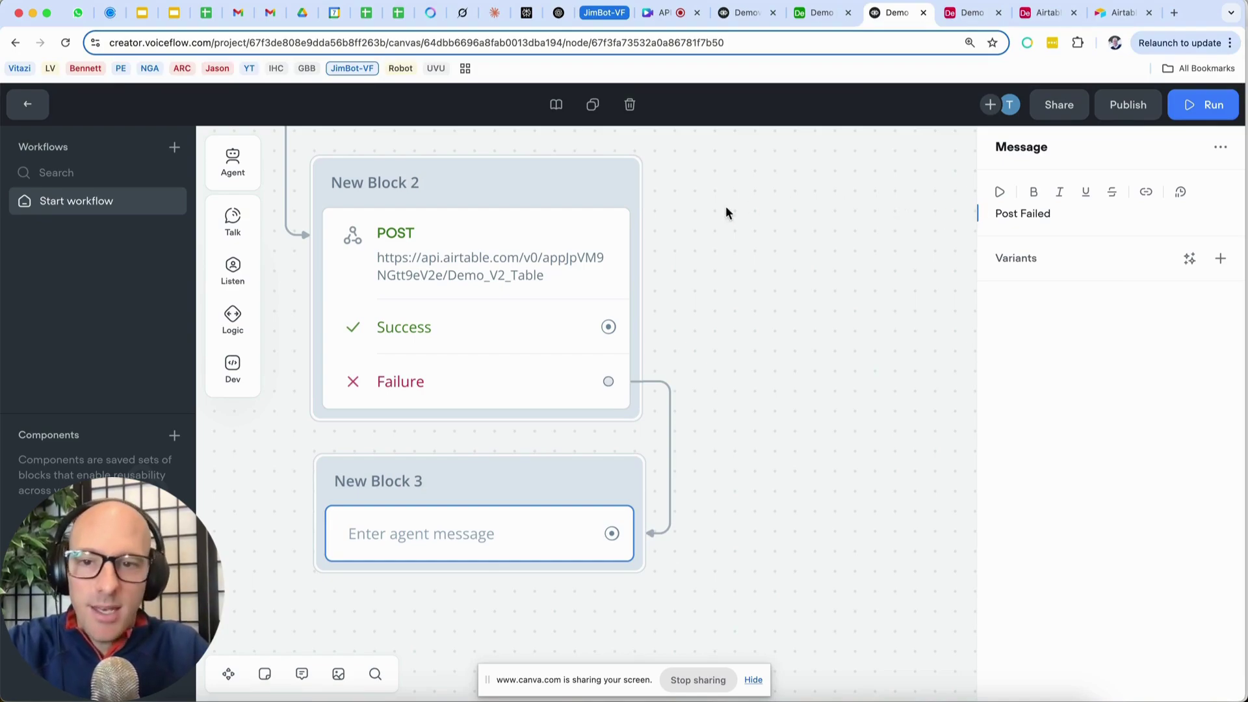
left_click(740, 328)
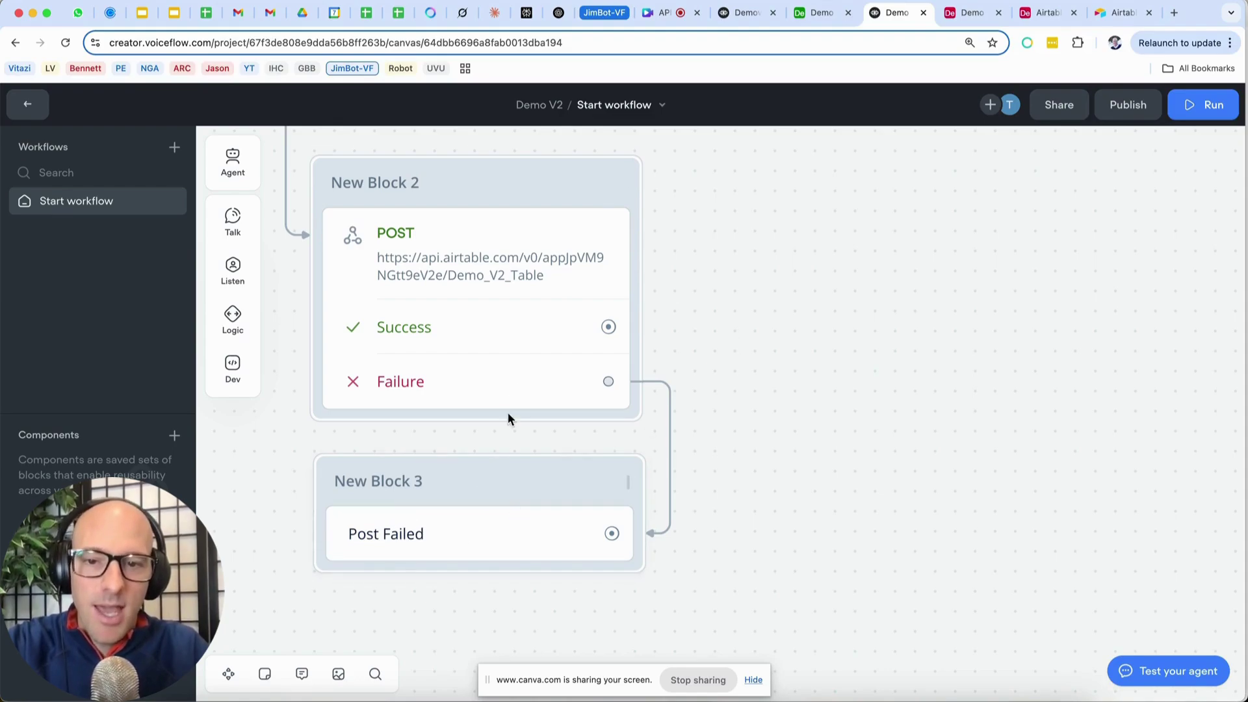
Test the agent with the question "how much does it cost to get a mullet" and check the new record in Airtable's Demo_V2_Table.
scroll(714, 289, "down", 5)
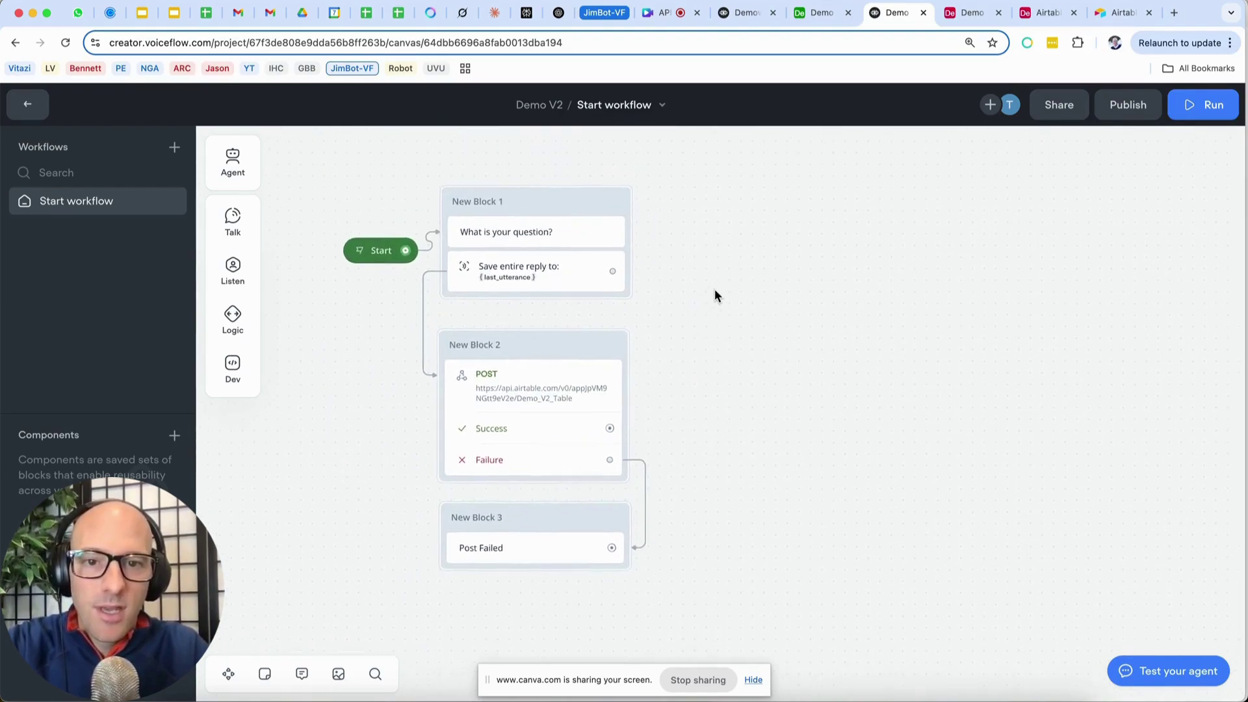
left_click(1180, 670)
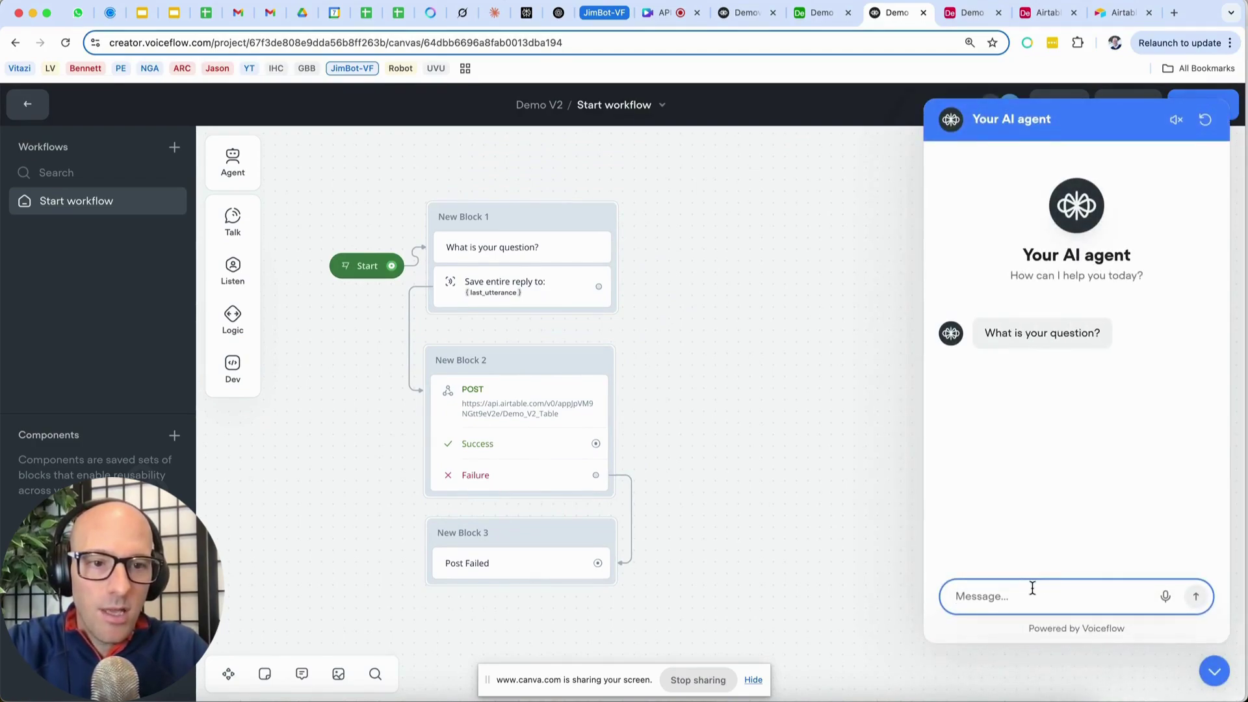
type("how much does it ")
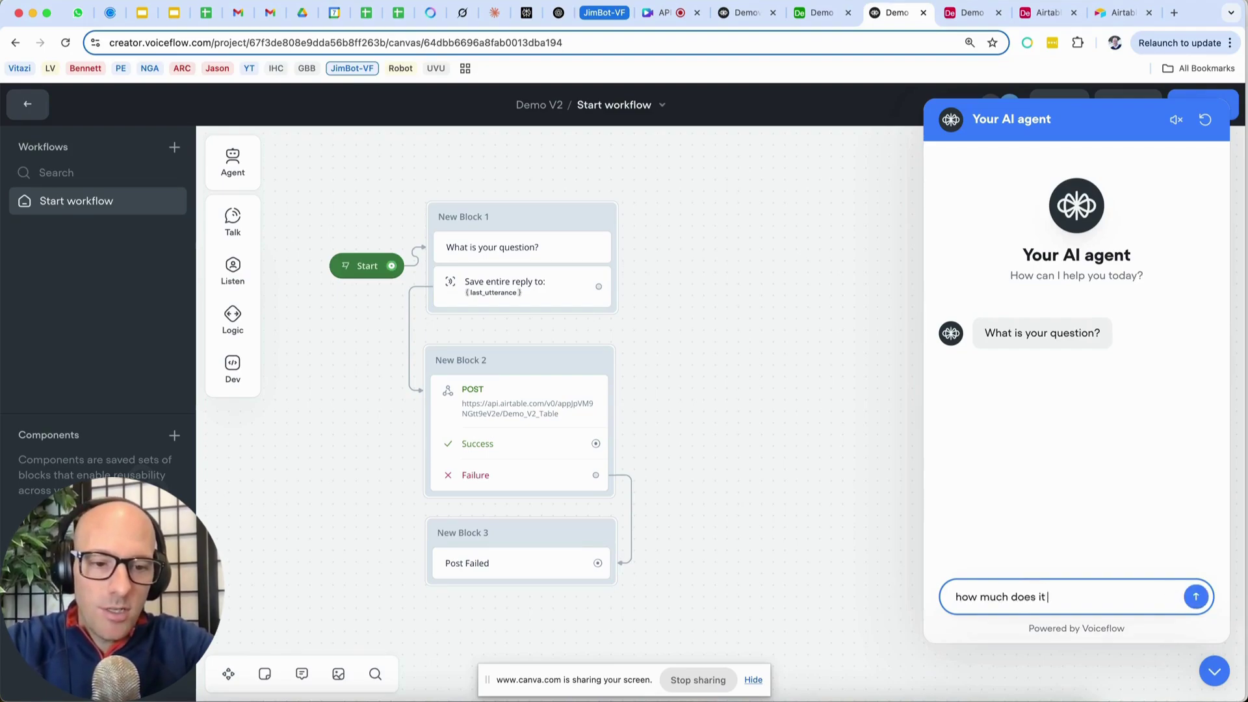
type("cost to get a mullet")
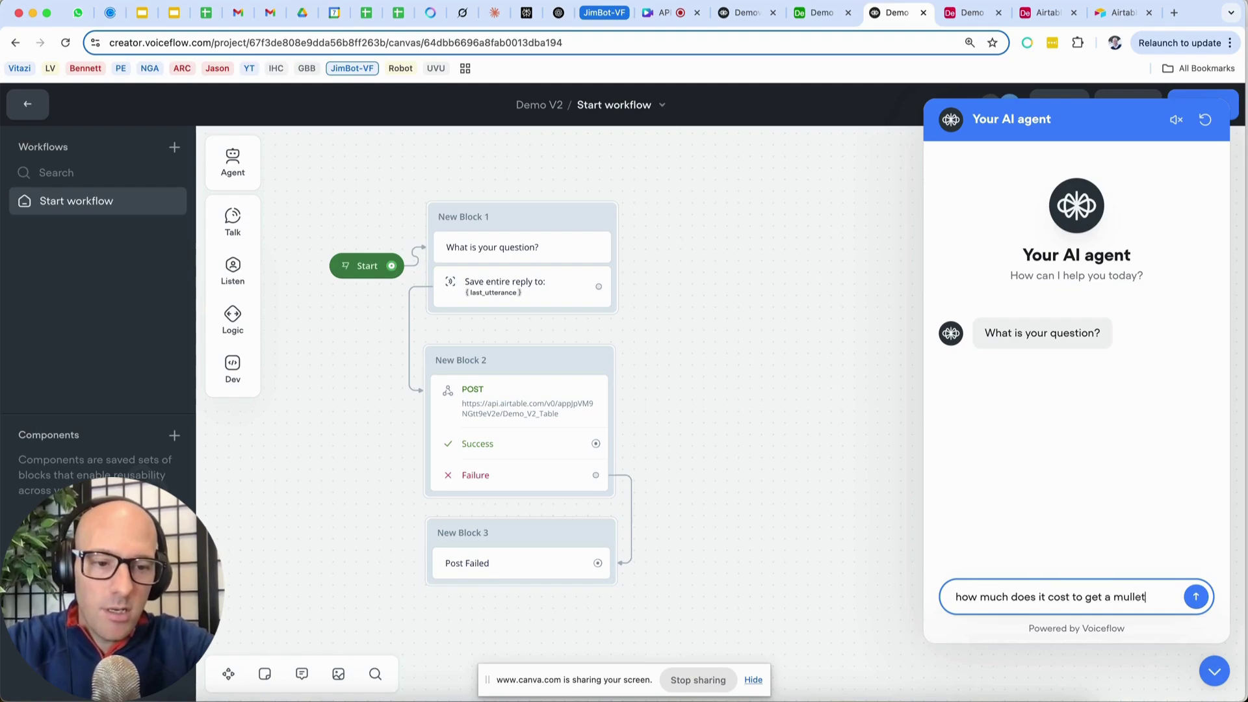
key("Return")
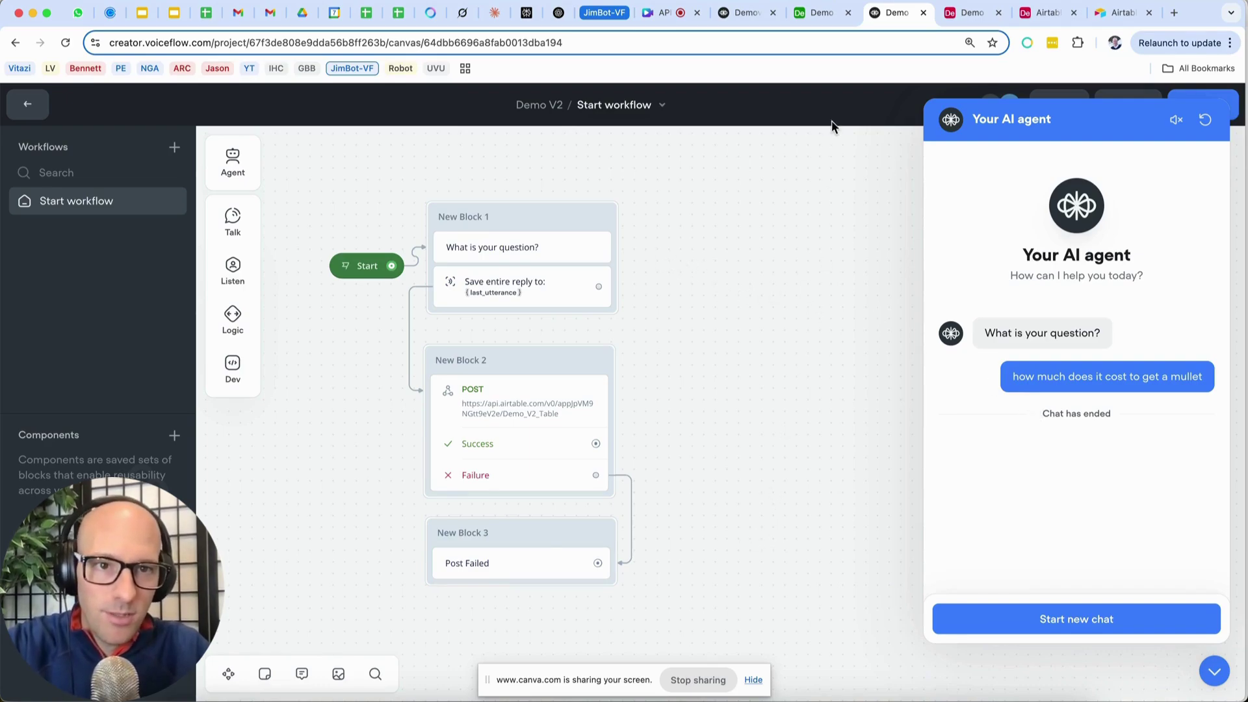
left_click(957, 14)
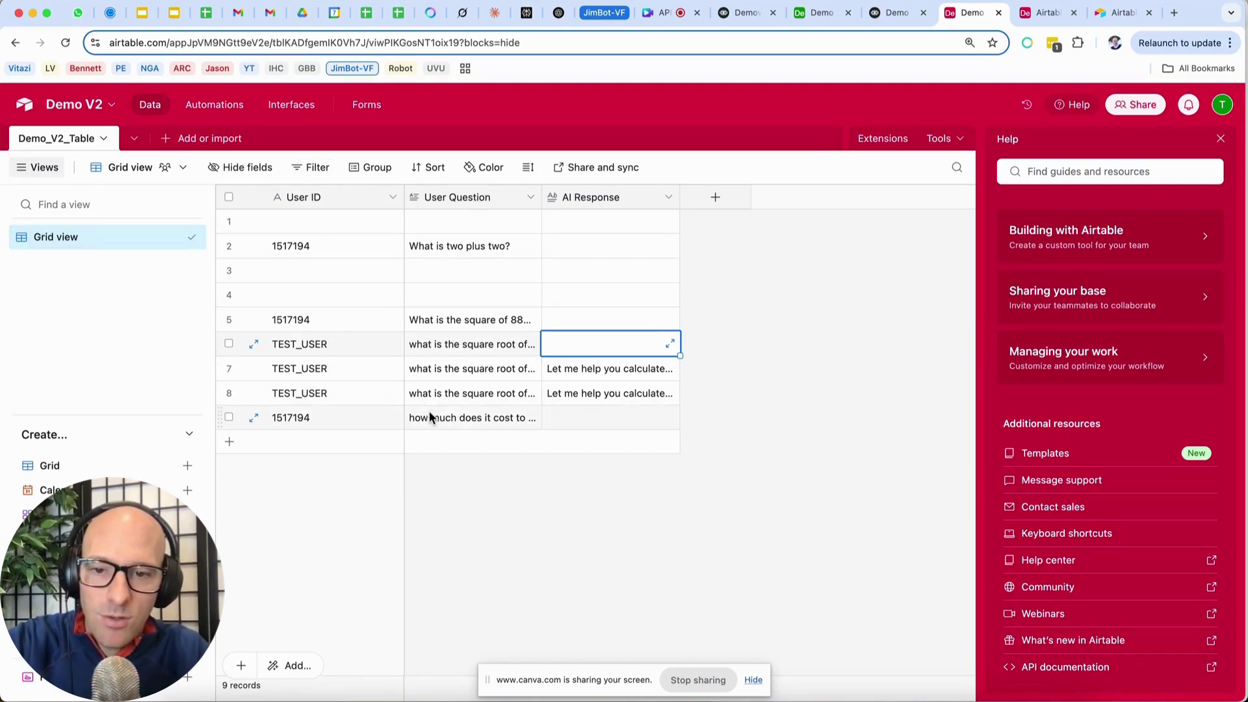
left_click(484, 418)
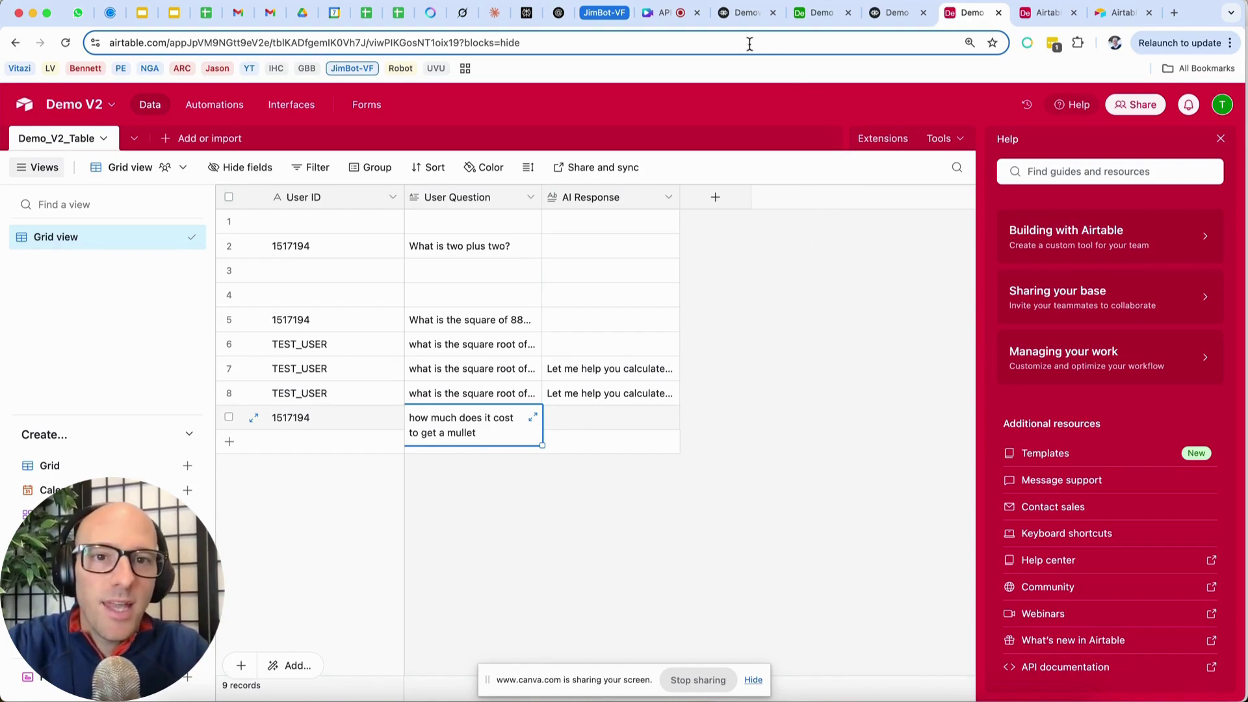
Back in Voiceflow, close the test chat and add a Prompt step in a new block connected to the POST request's Success path.
left_click(893, 14)
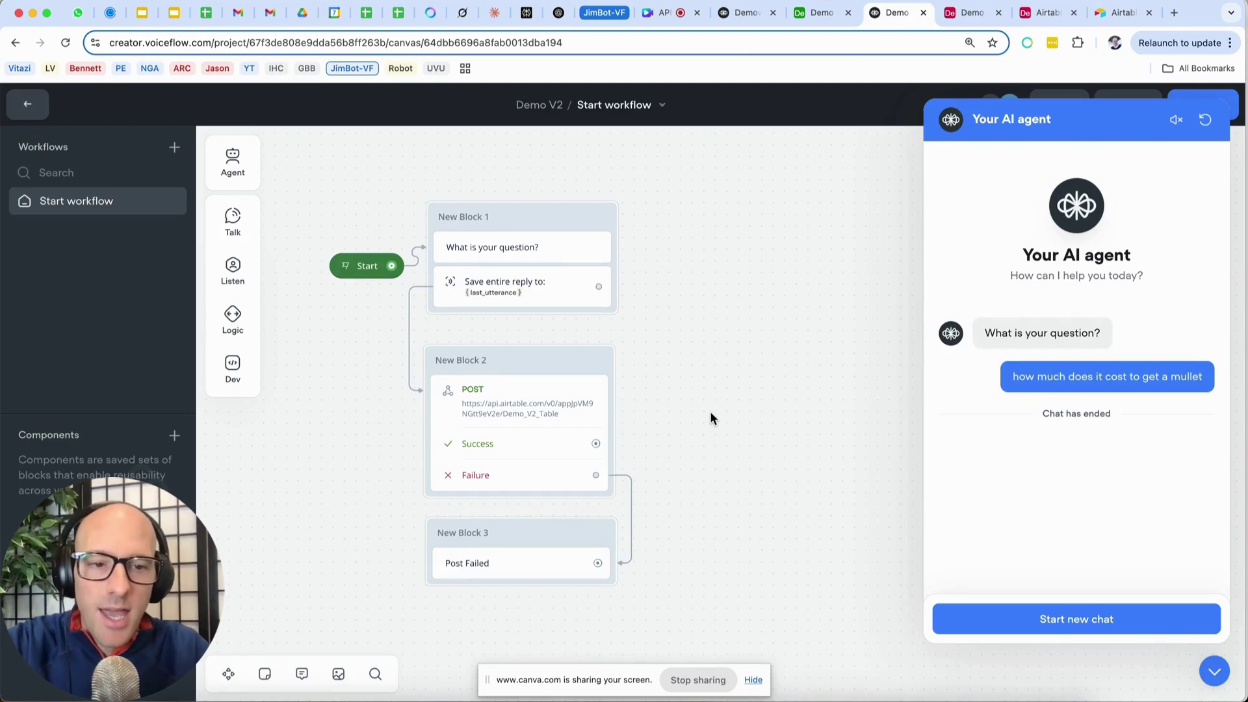
left_click(1214, 671)
left_click_drag(595, 443, 708, 191)
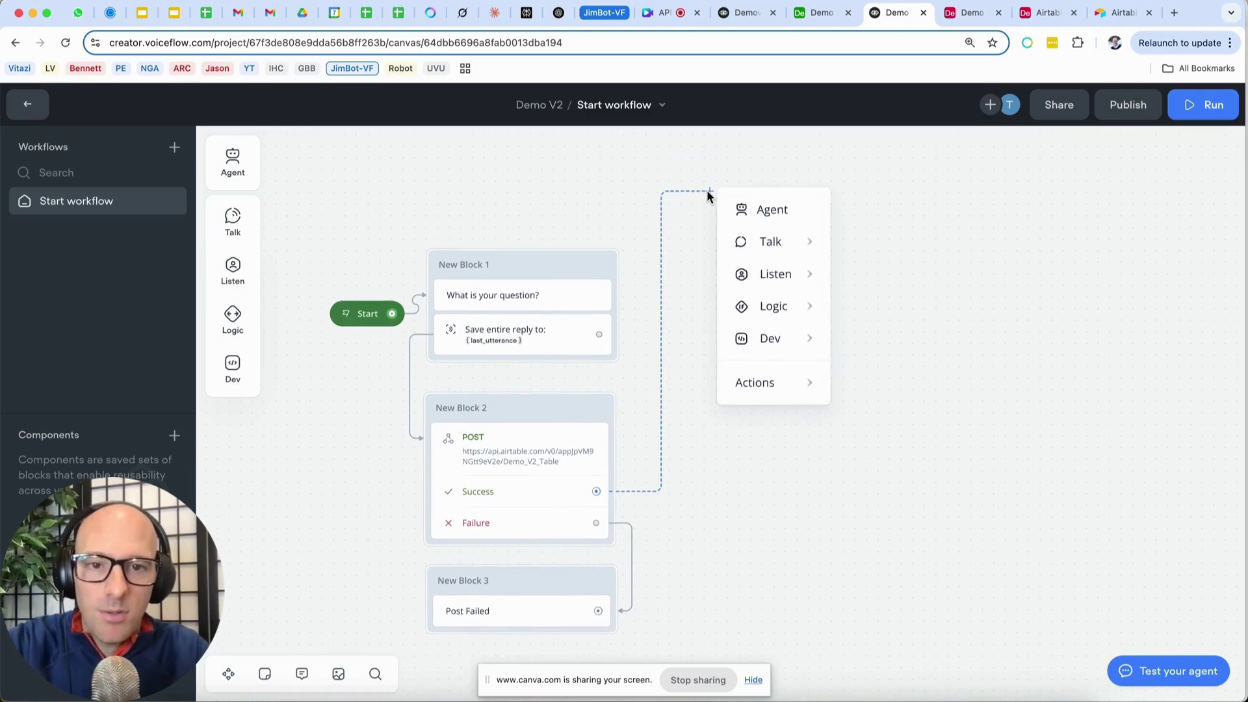
mouse_move(794, 250)
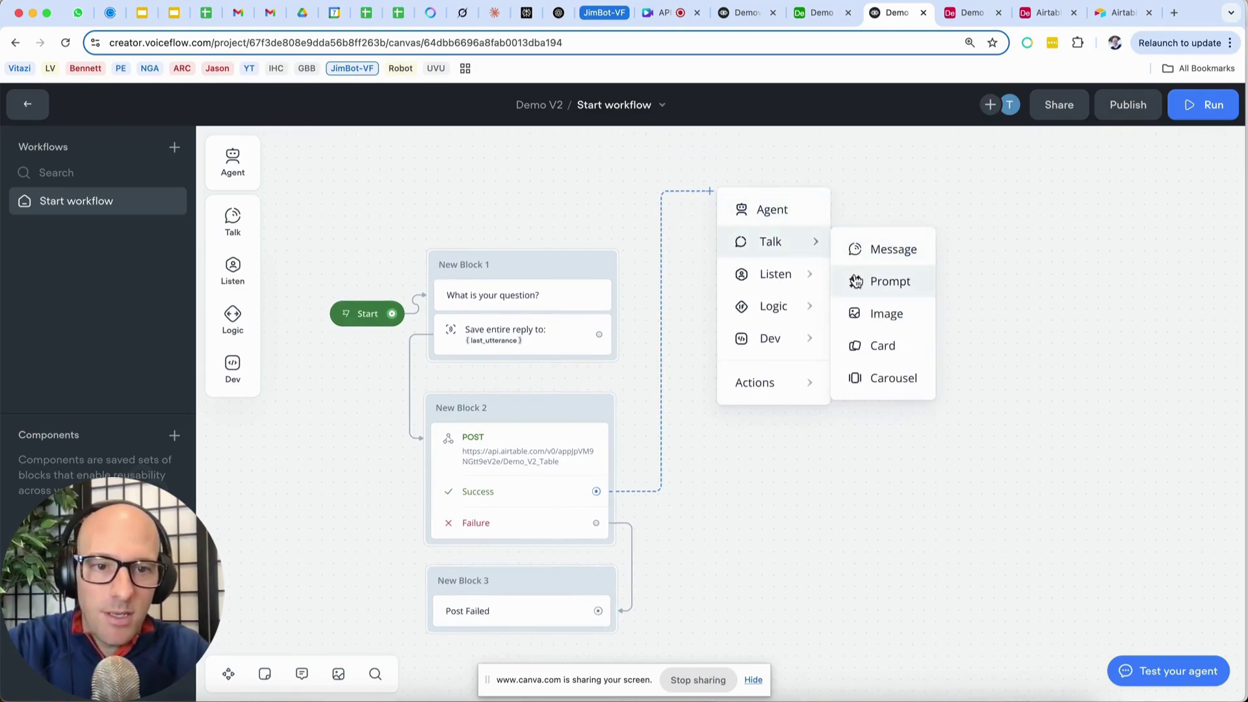
left_click(858, 280)
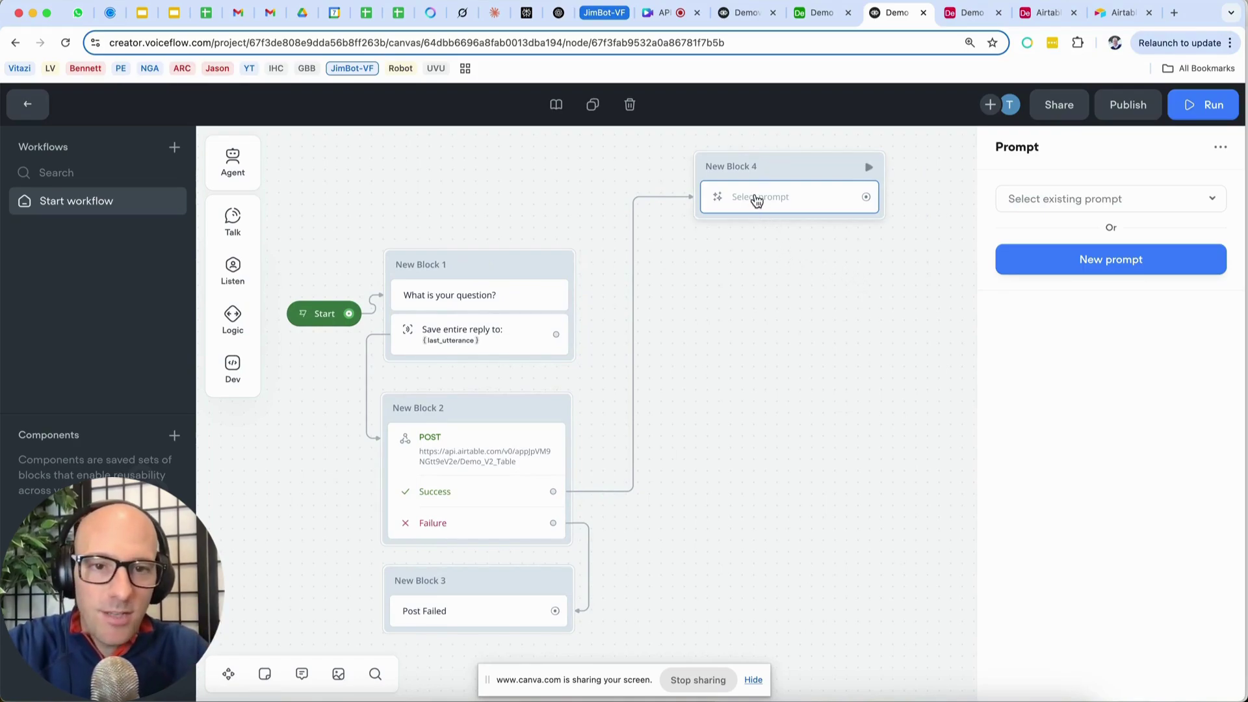
Review the reference workflow's prompt step and the note explaining why it replaces the AI step.
left_click(734, 13)
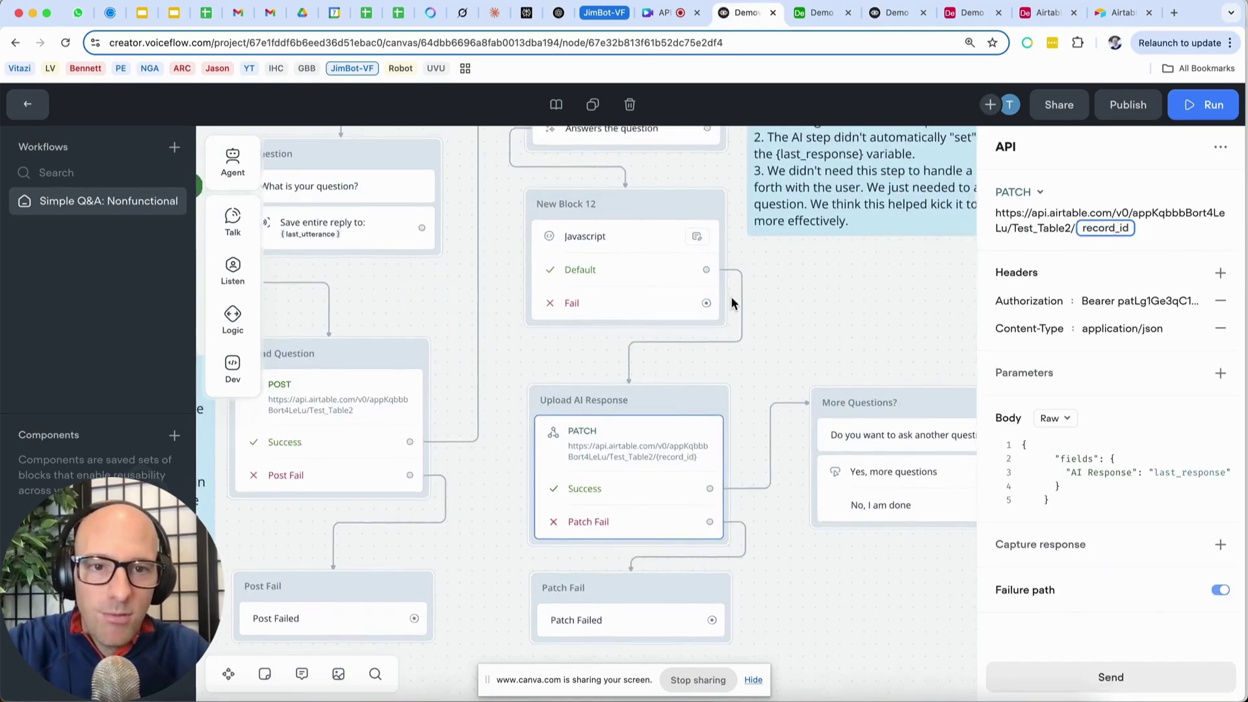
scroll(731, 296, "up", 3)
scroll(731, 297, "right", 3)
scroll(731, 297, "right", 2)
scroll(731, 296, "up", 1)
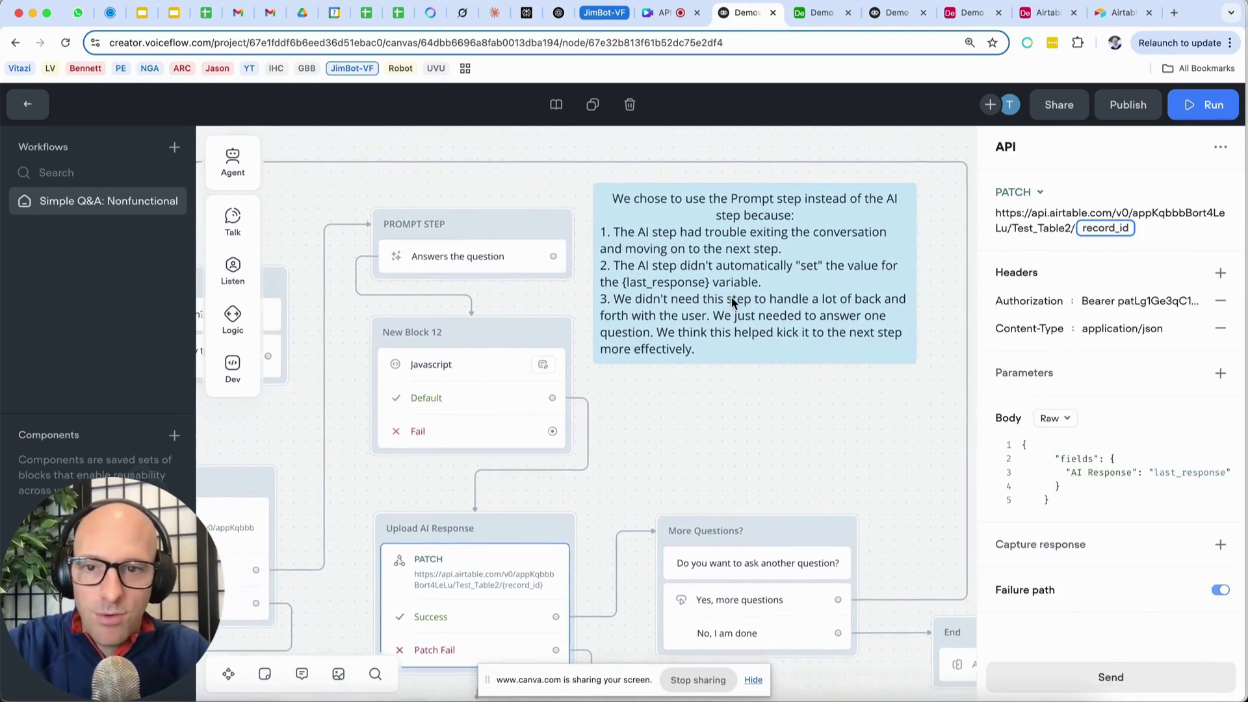
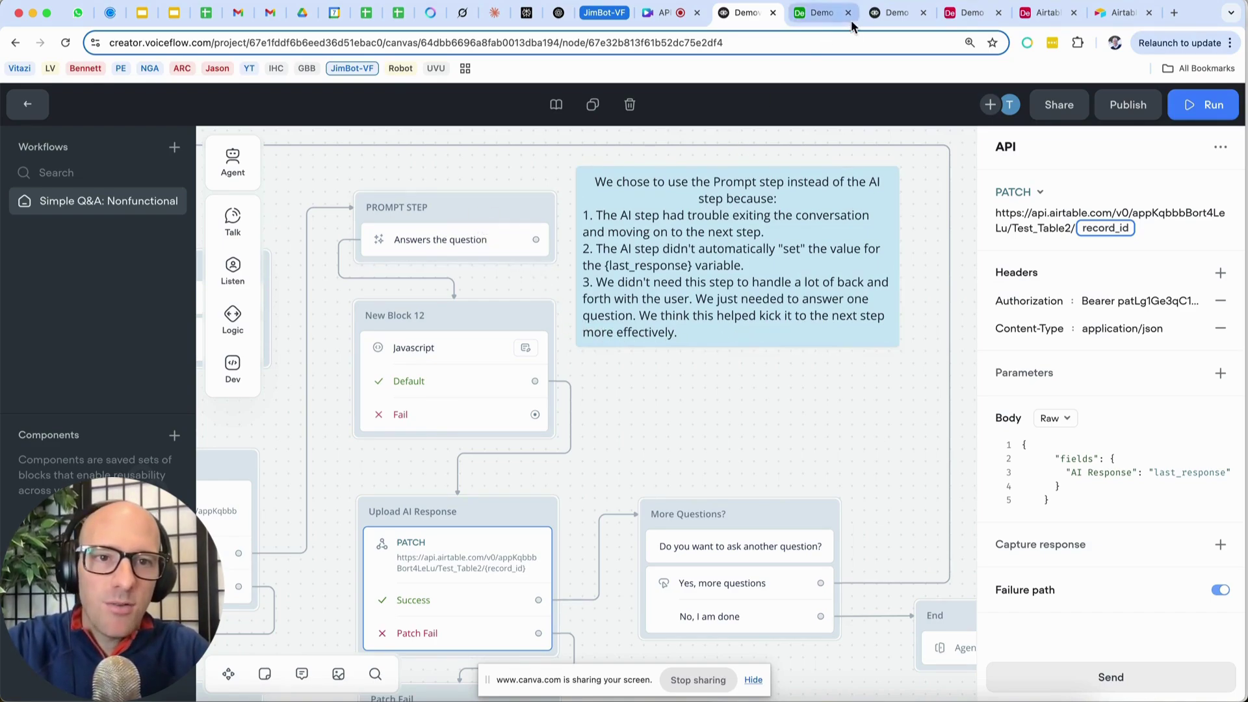
Rename the new prompt block in the Demo V2 workflow as "AI Prompt Step".
left_click(893, 13)
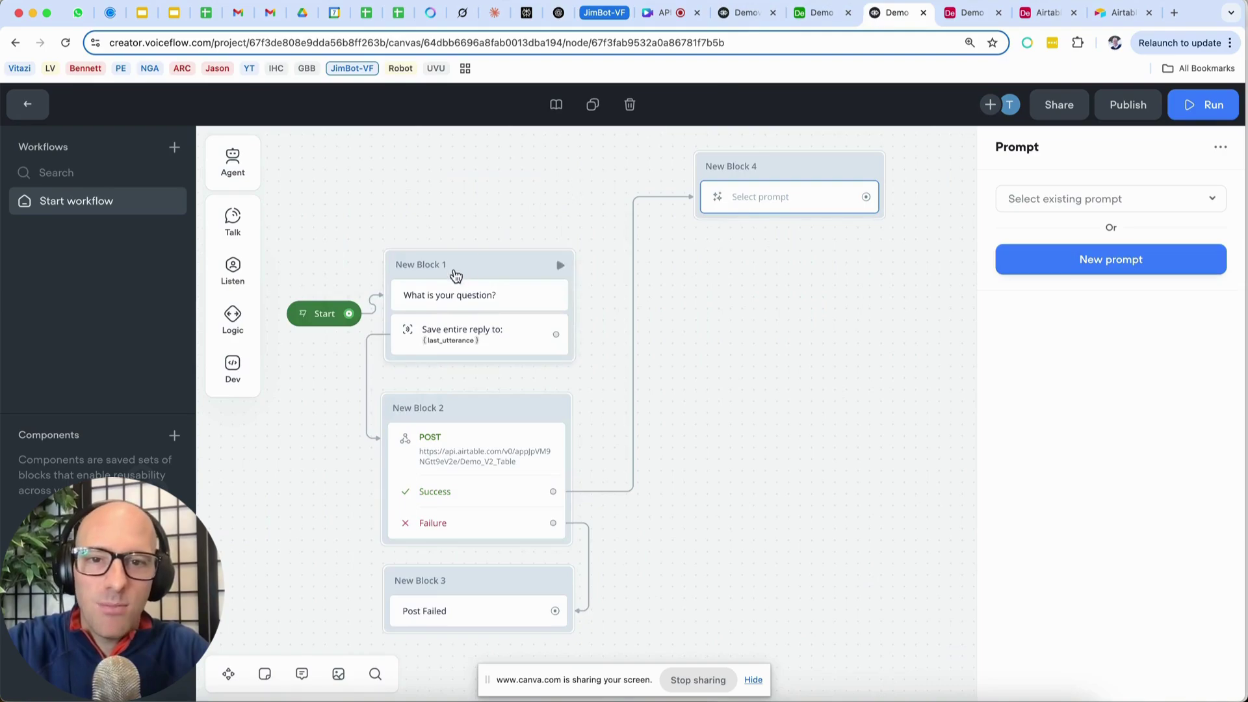
double_click(734, 166)
type("P")
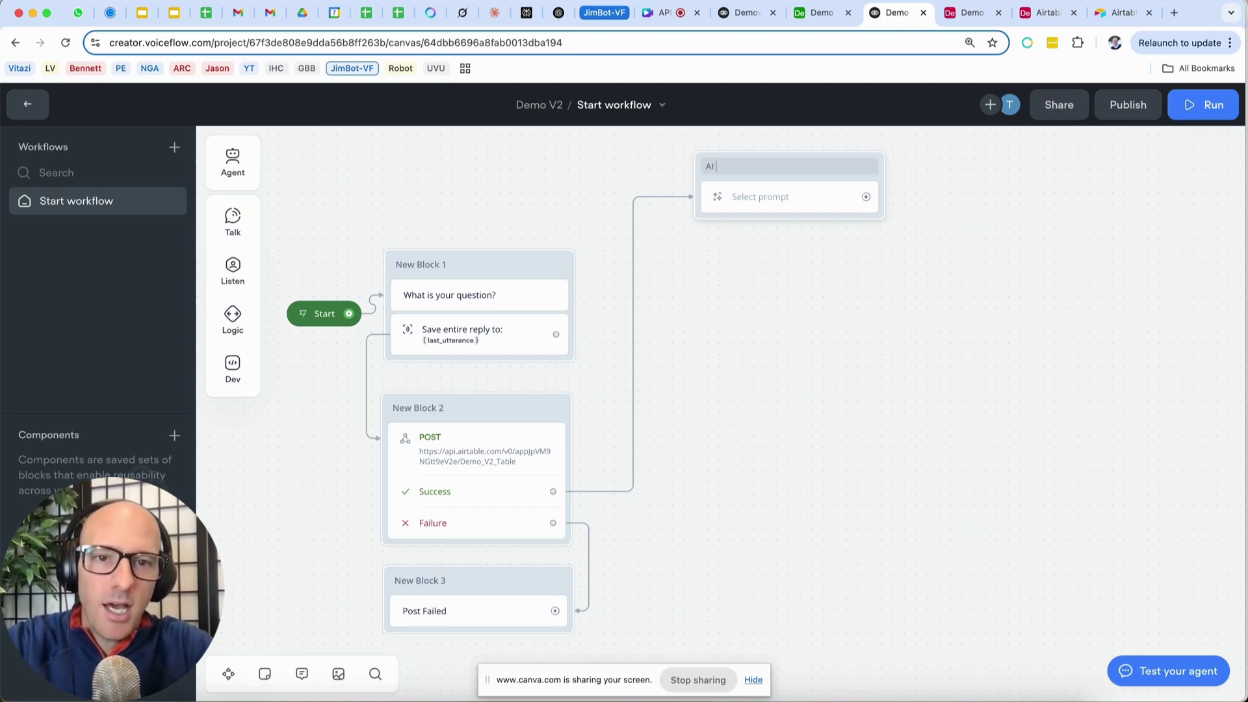
type("I Prompt Step")
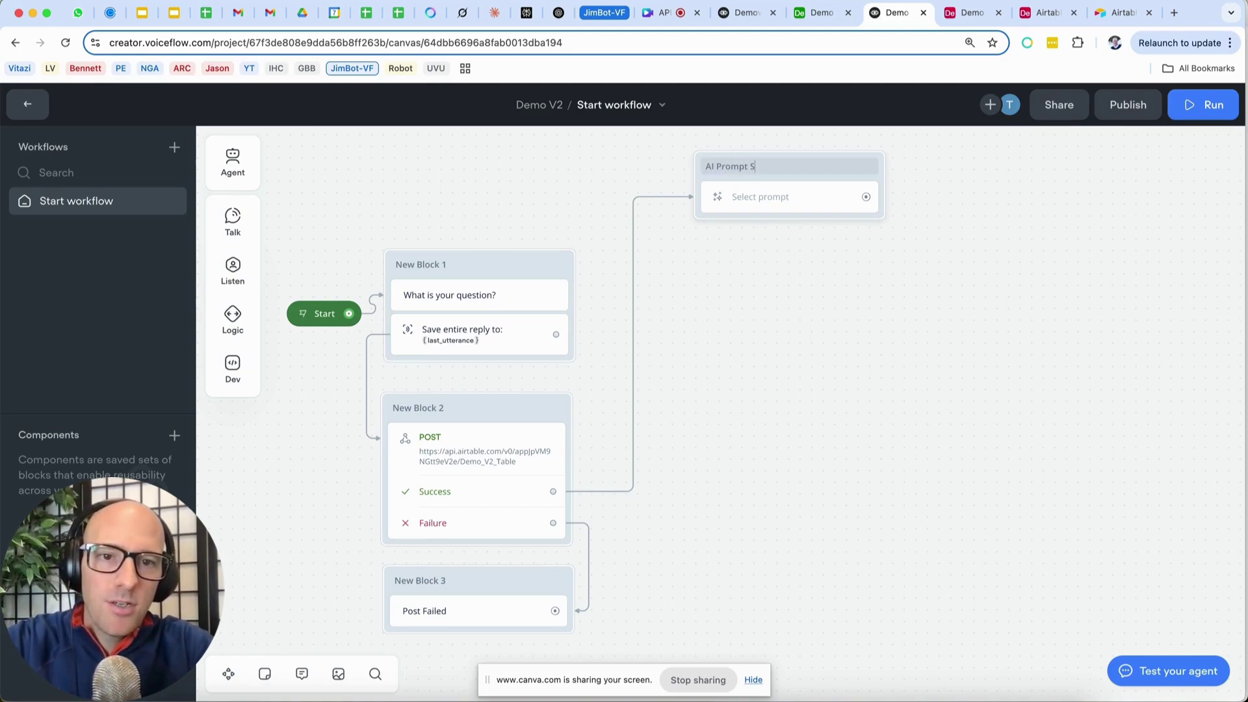
Create a new prompt for the AI Prompt Step with the last_utterance variable as its user message.
left_click(769, 205)
left_click(1109, 266)
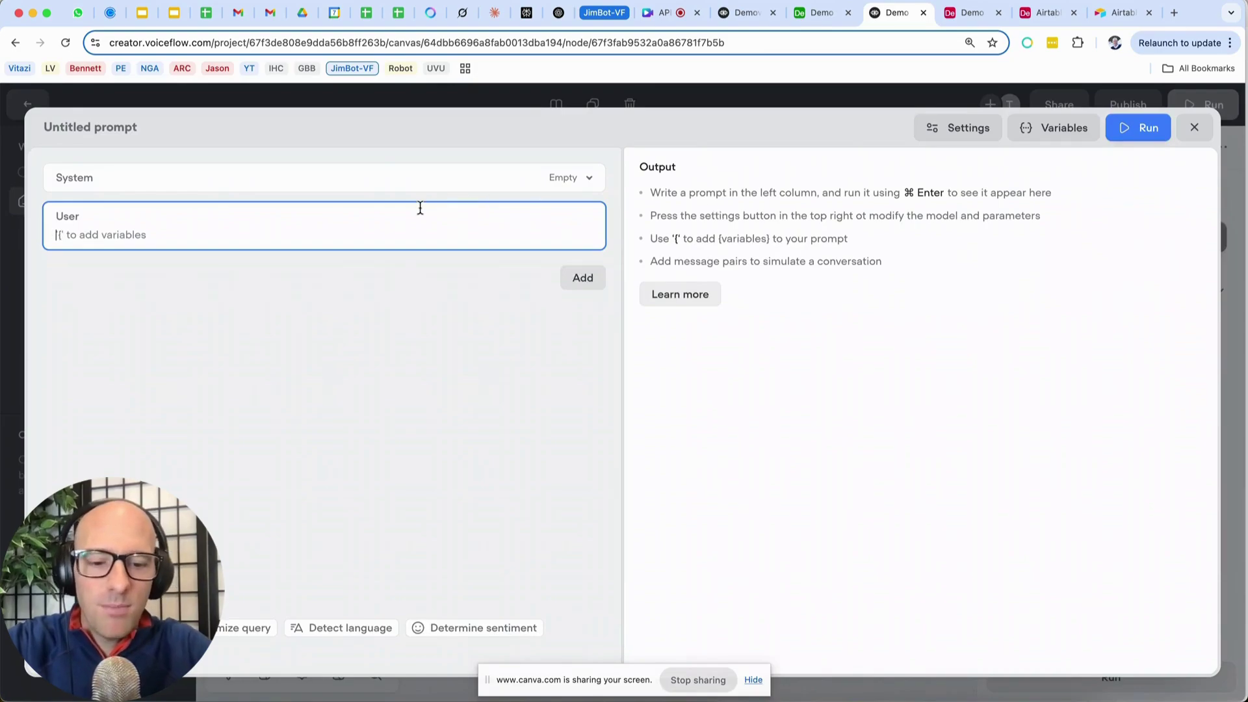
type("{u")
key("BackSpace")
type("la")
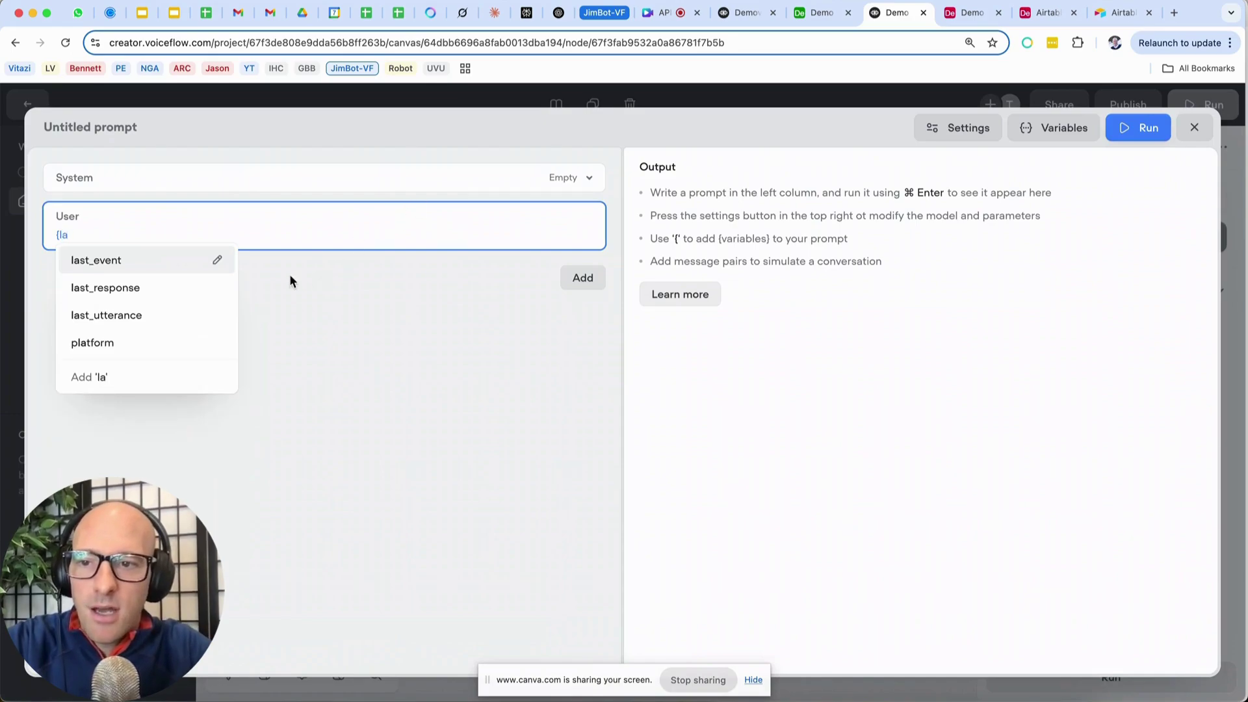
left_click(131, 314)
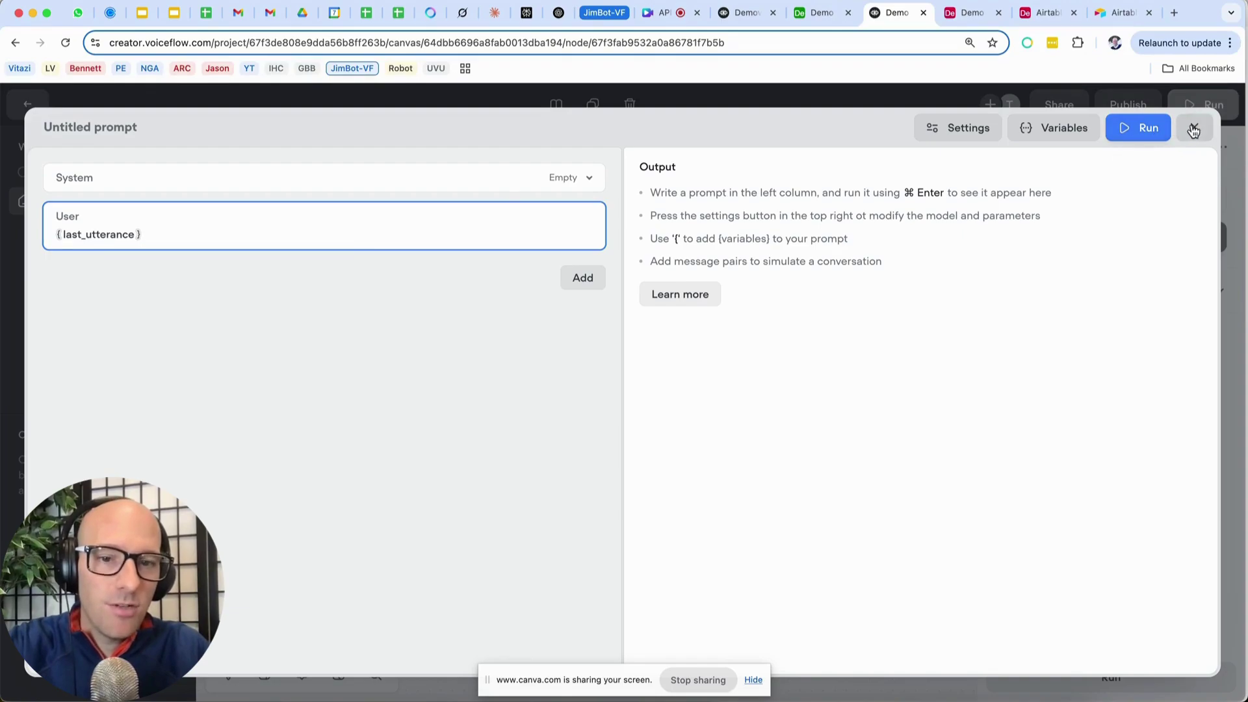
left_click(1194, 129)
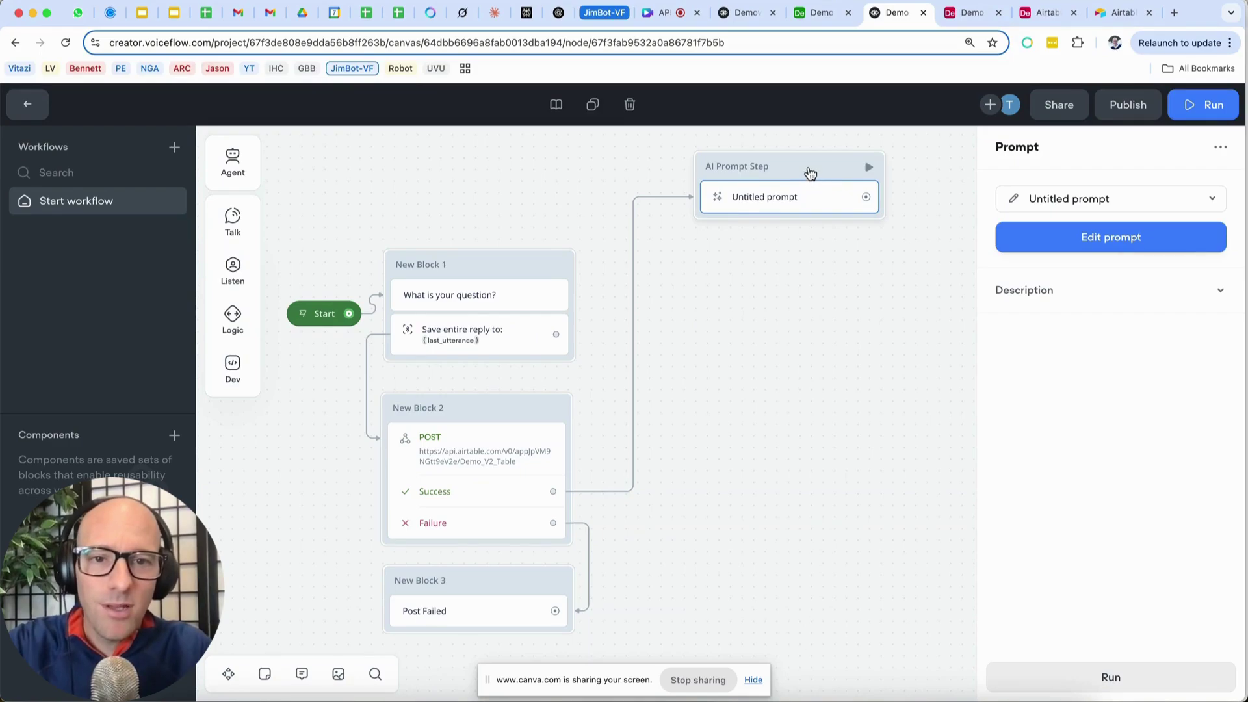
Reposition the AI Prompt Step block and connect a new JavaScript step block to it, placed just below.
left_click_drag(811, 173, 777, 170)
left_click_drag(837, 200, 680, 286)
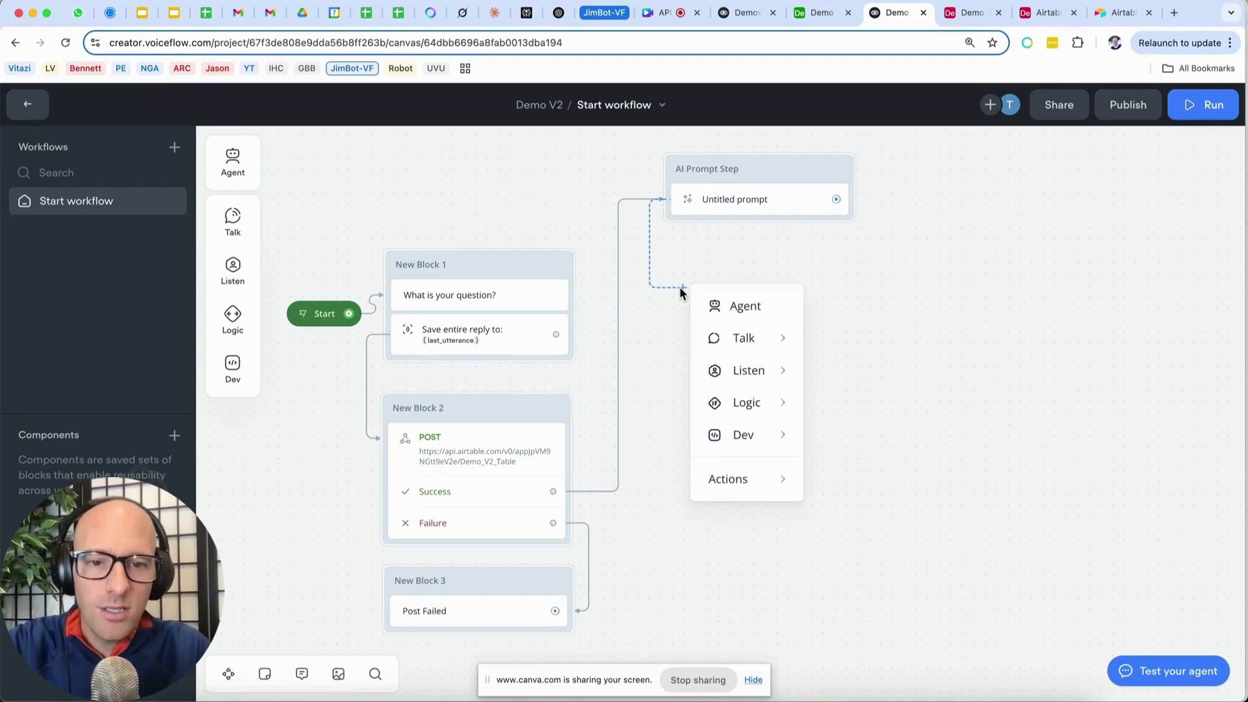
mouse_move(752, 379)
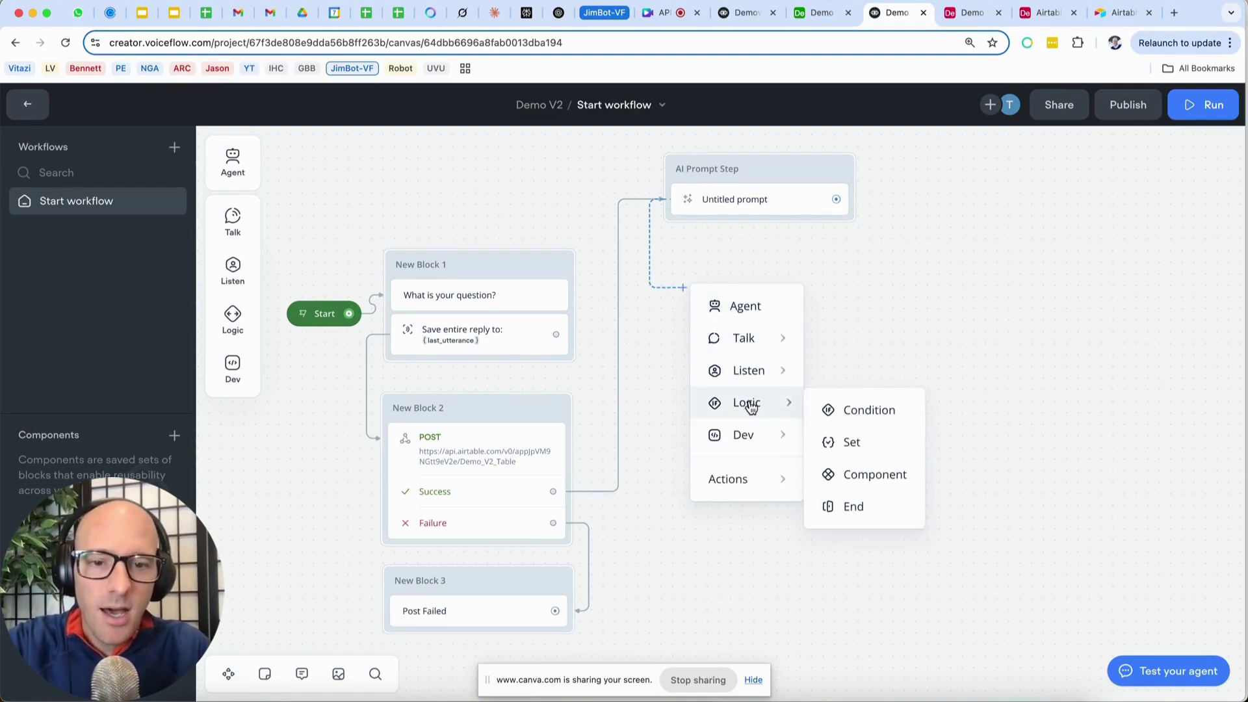
mouse_move(744, 434)
left_click(843, 506)
left_click_drag(834, 255, 780, 258)
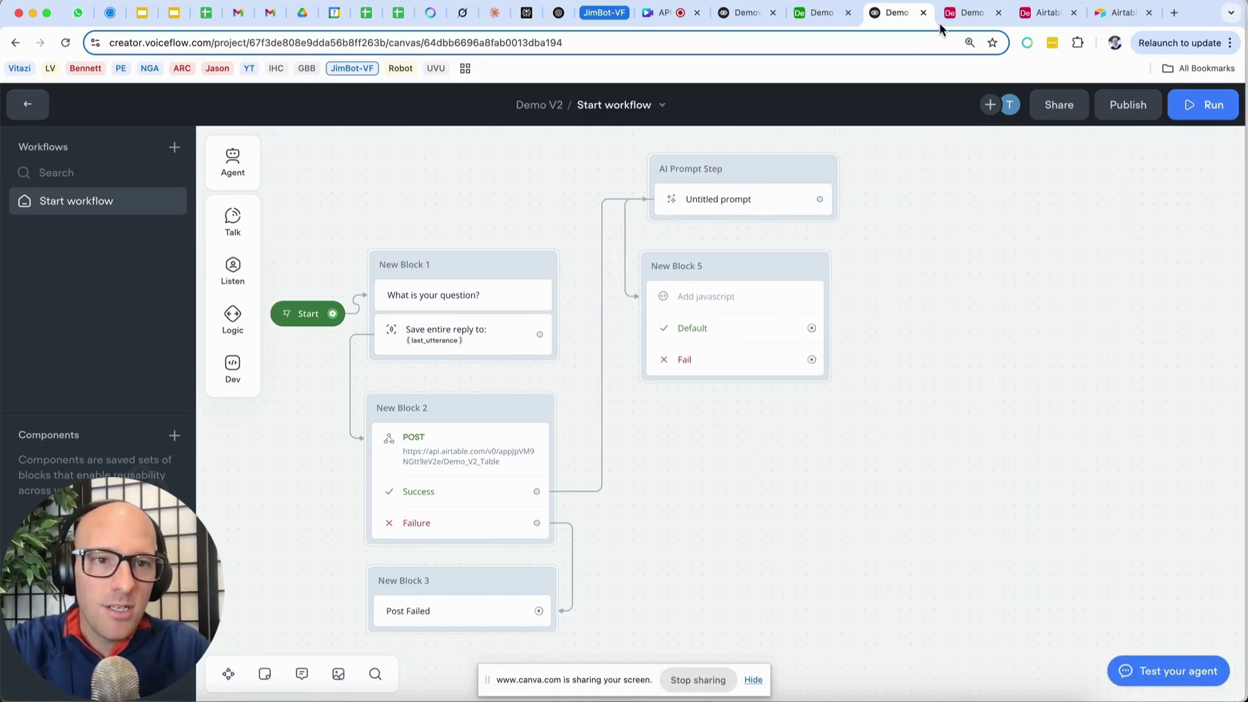
Examine the AI Response column of Demo_V2_Table in Airtable.
left_click(970, 13)
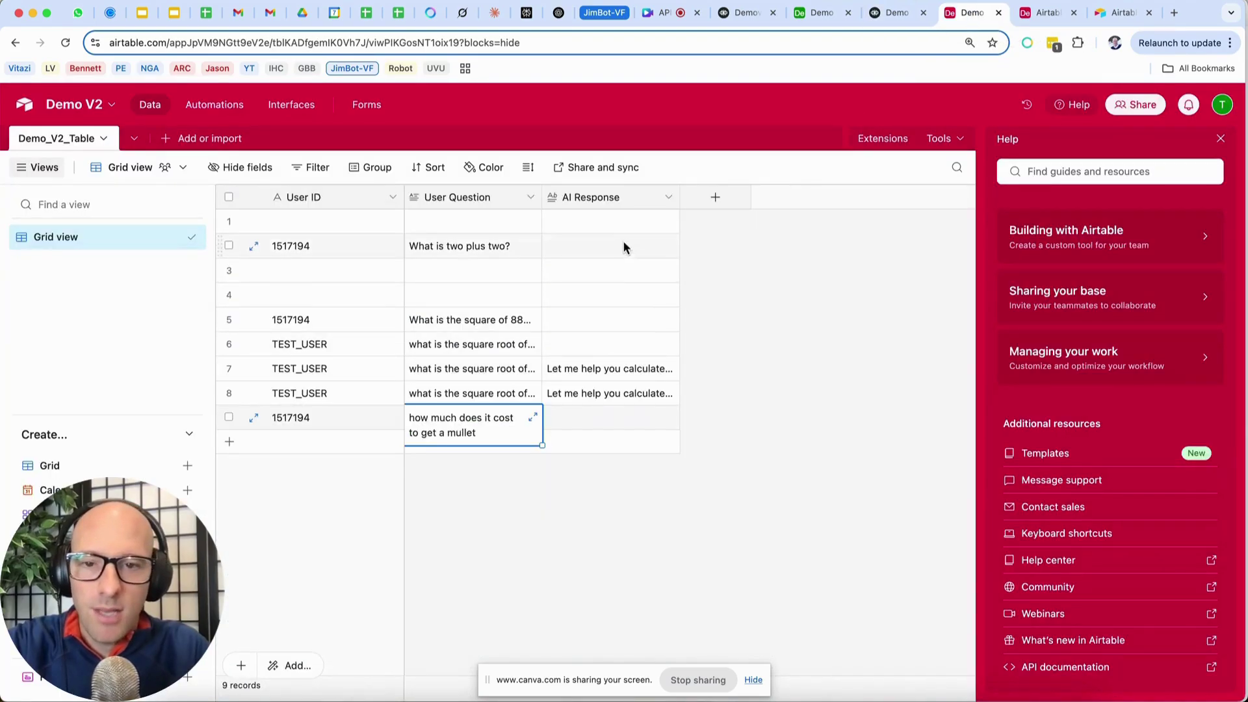
left_click(595, 199)
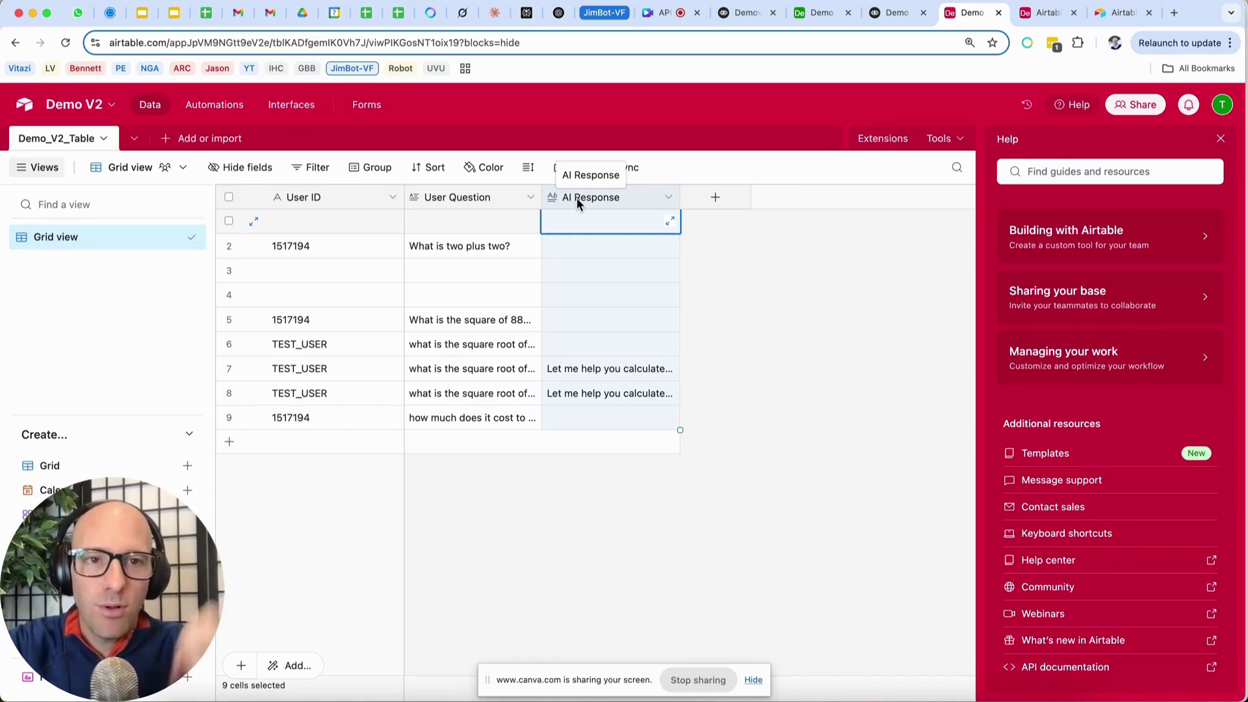
Copy the last_response clean-up code from the reference workflow's New Block 12 into the Demo V2 workflow's empty JavaScript step.
left_click(888, 15)
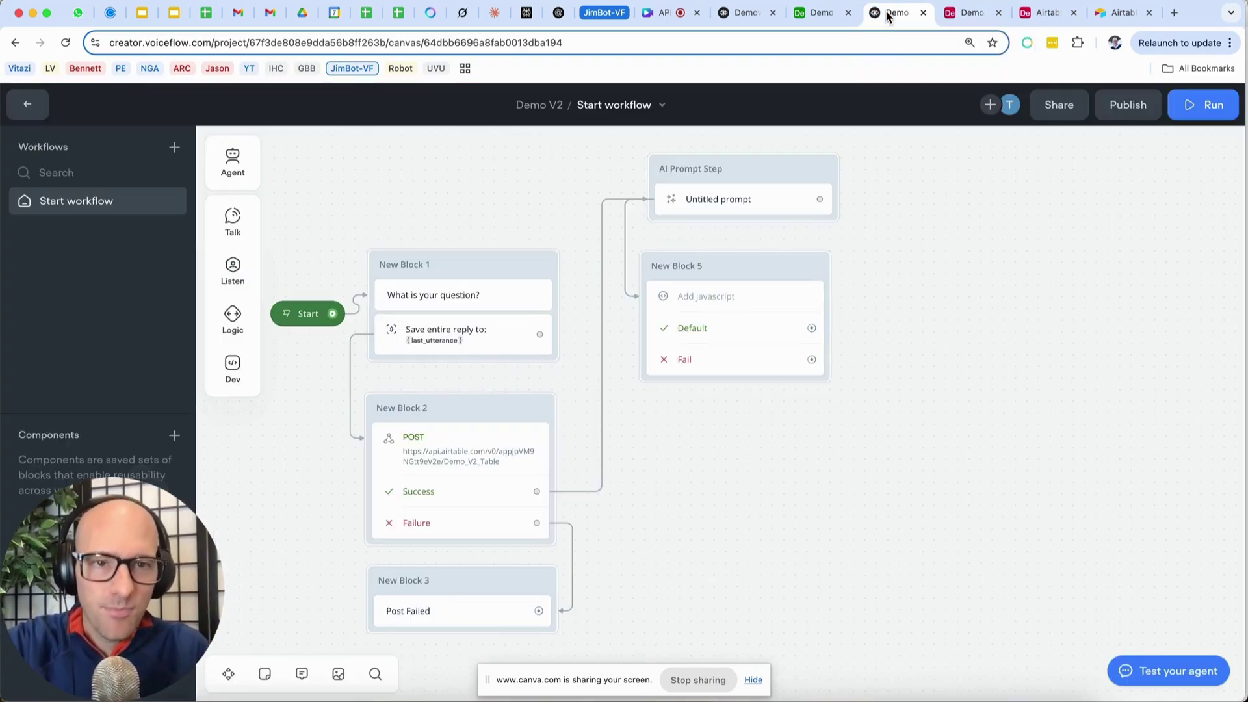
left_click(734, 305)
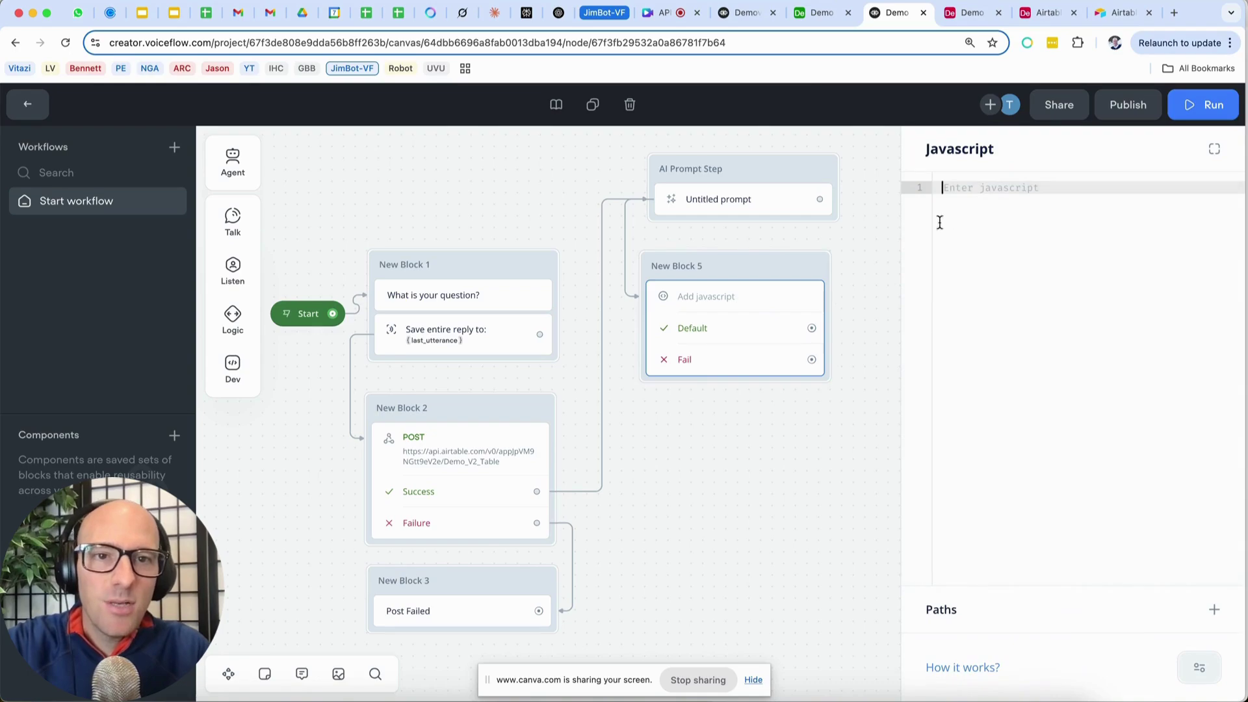
left_click(745, 18)
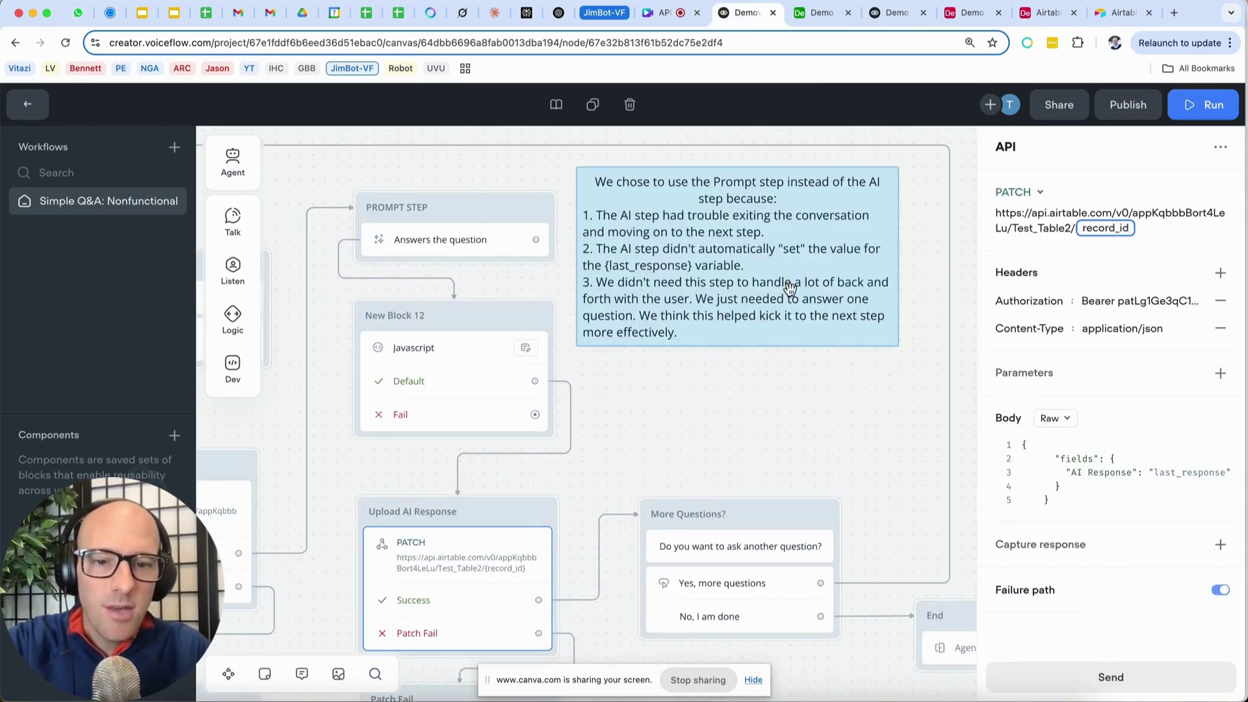
left_click(452, 373)
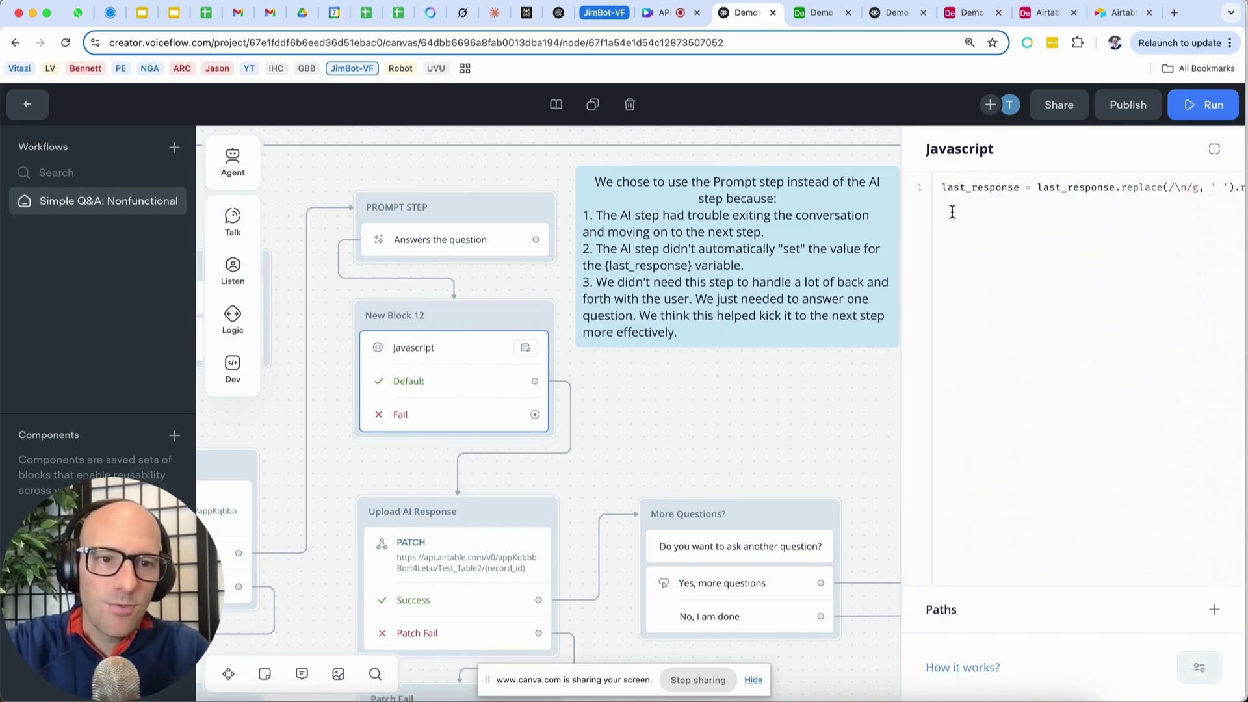
left_click(984, 188)
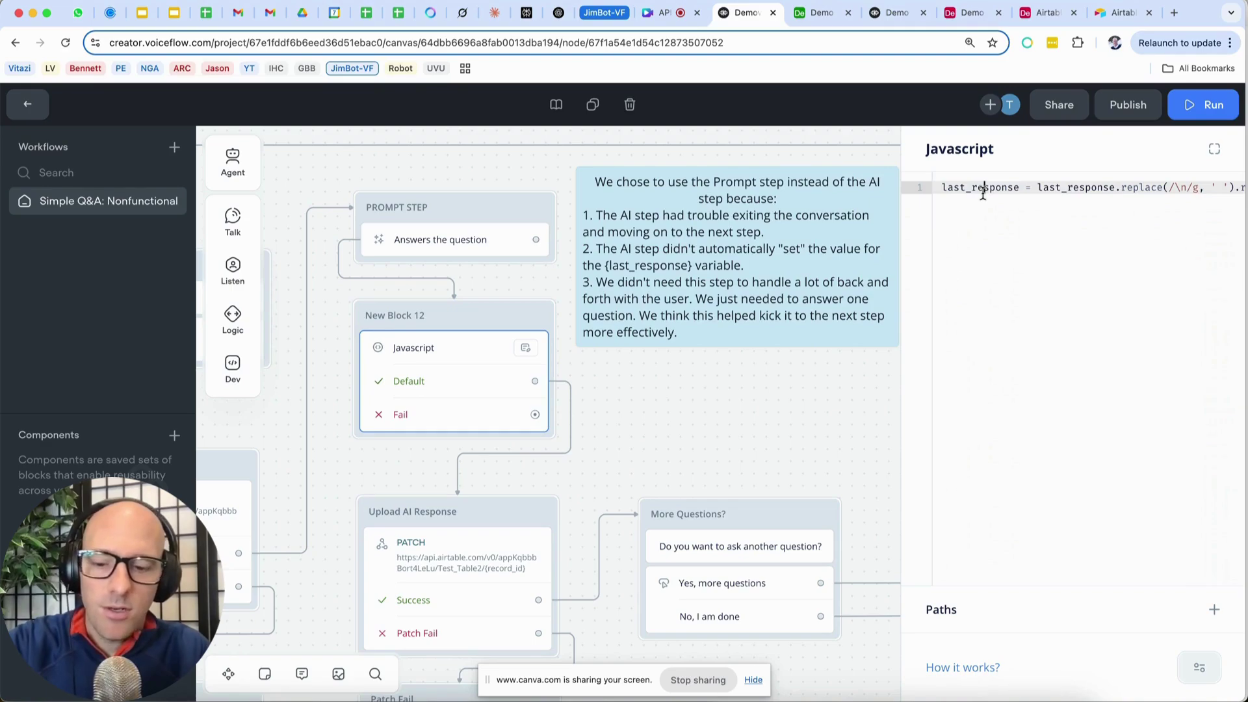
key("super+a")
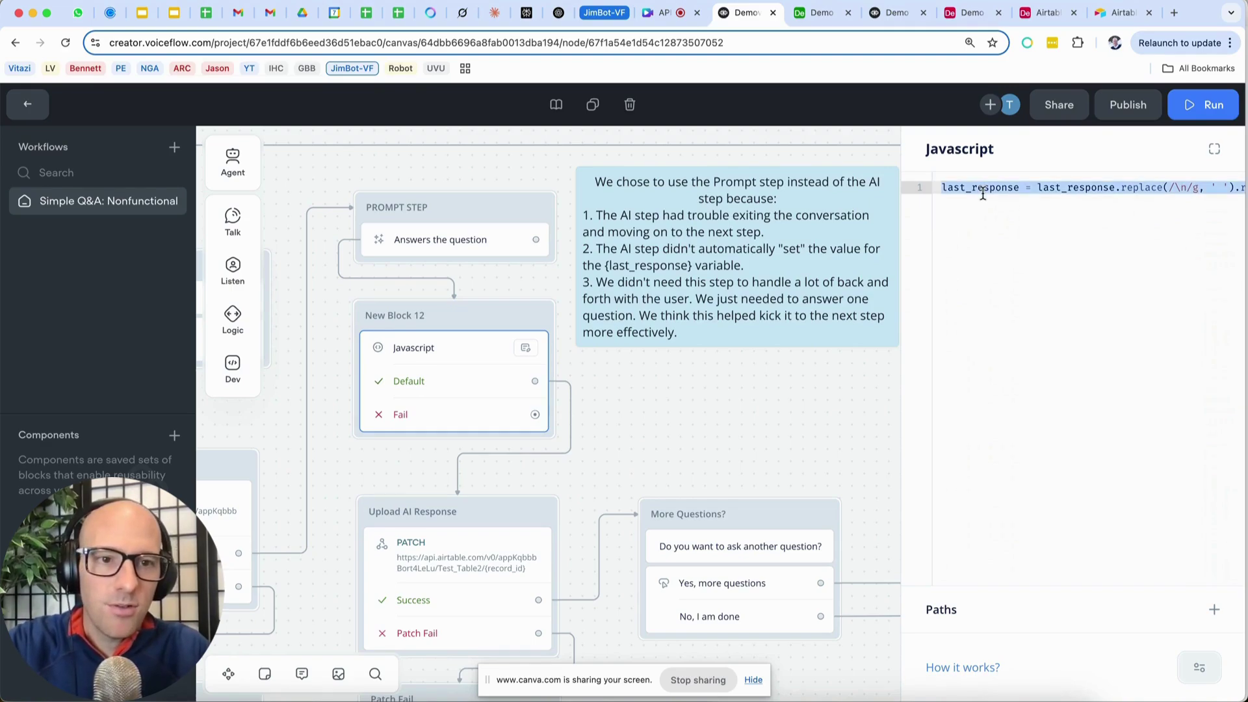
left_click(894, 21)
key("super+v")
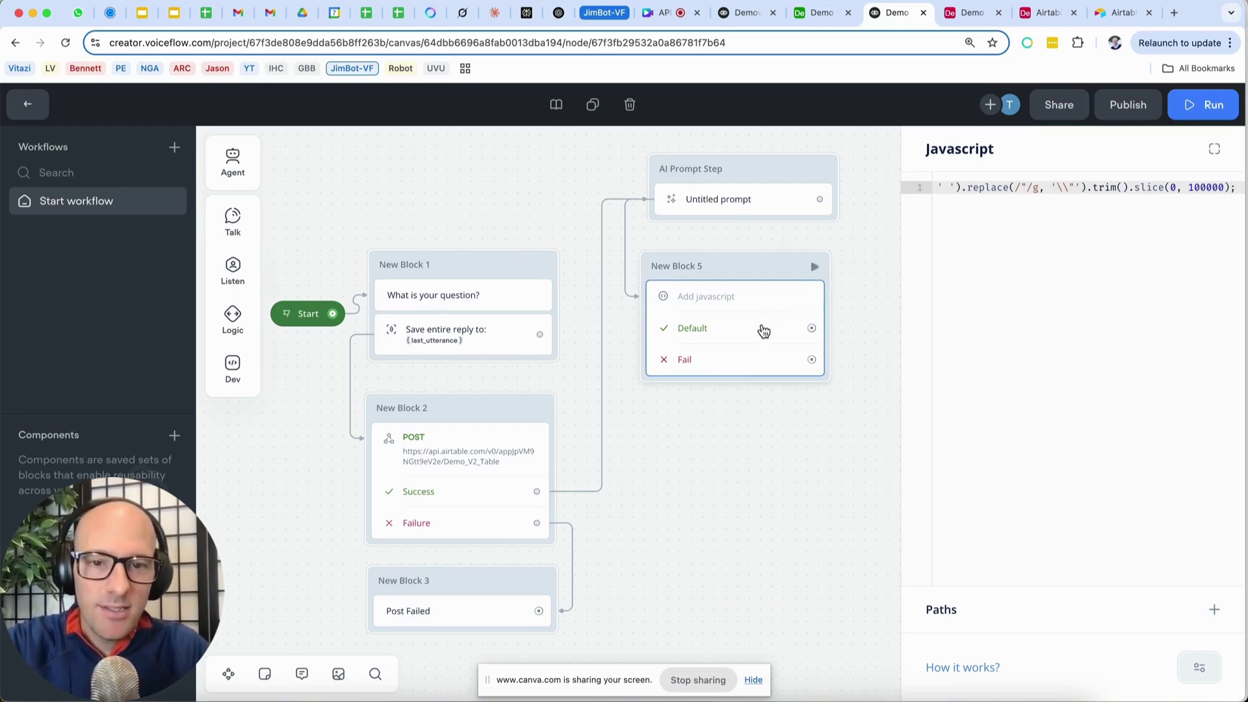
Connect the JavaScript step's Fail path to a new message block reading "Javascript Failed", placed beside it.
left_click(746, 13)
scroll(541, 441, "down", 2)
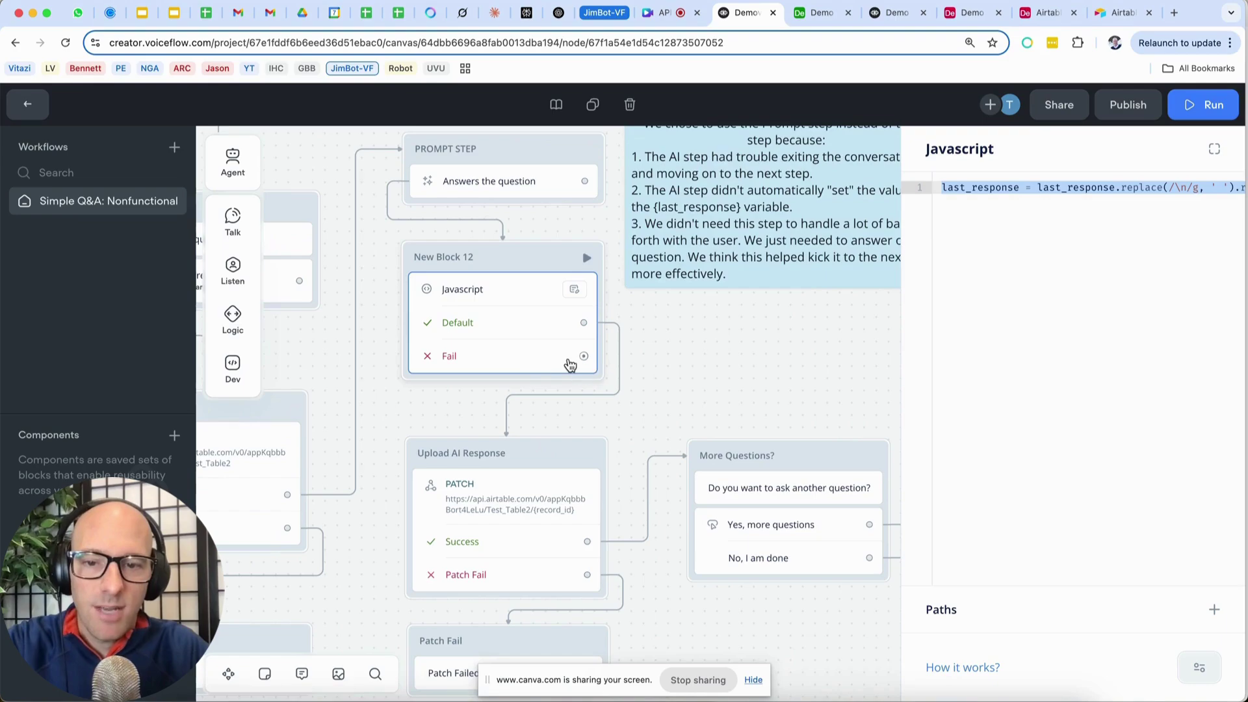
left_click(885, 13)
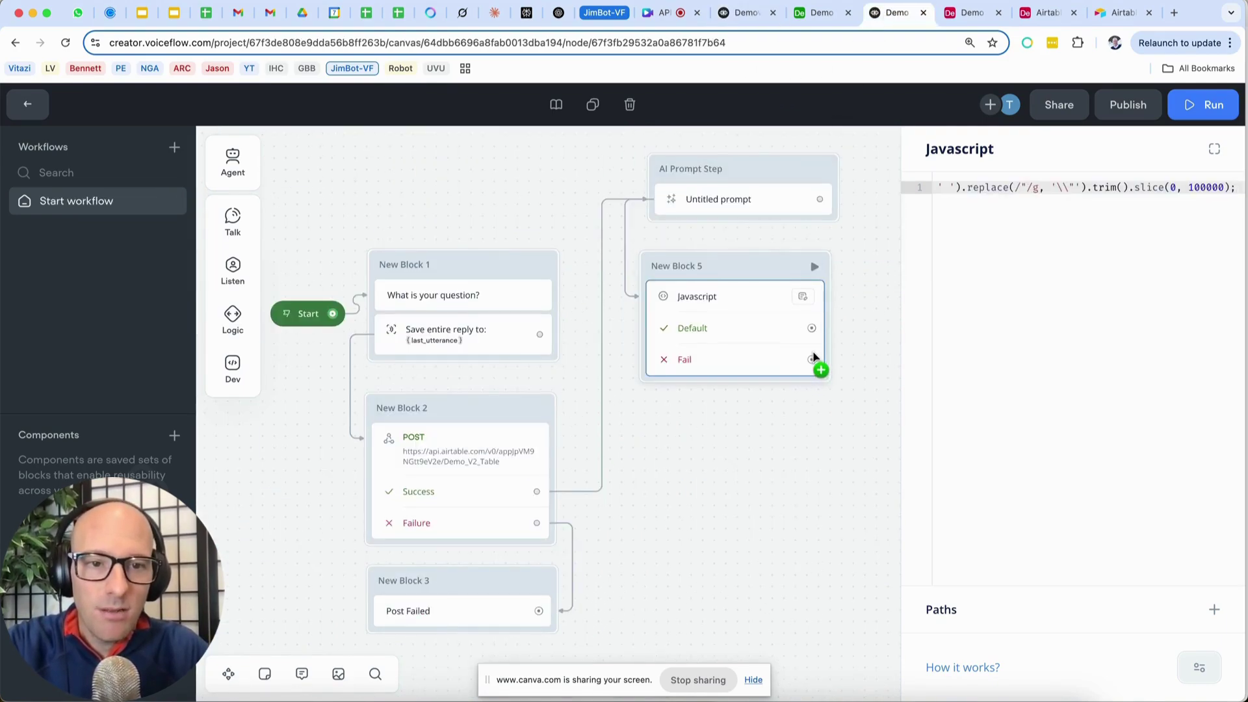
scroll(817, 382, "right", 5)
left_click_drag(656, 372, 767, 370)
mouse_move(845, 421)
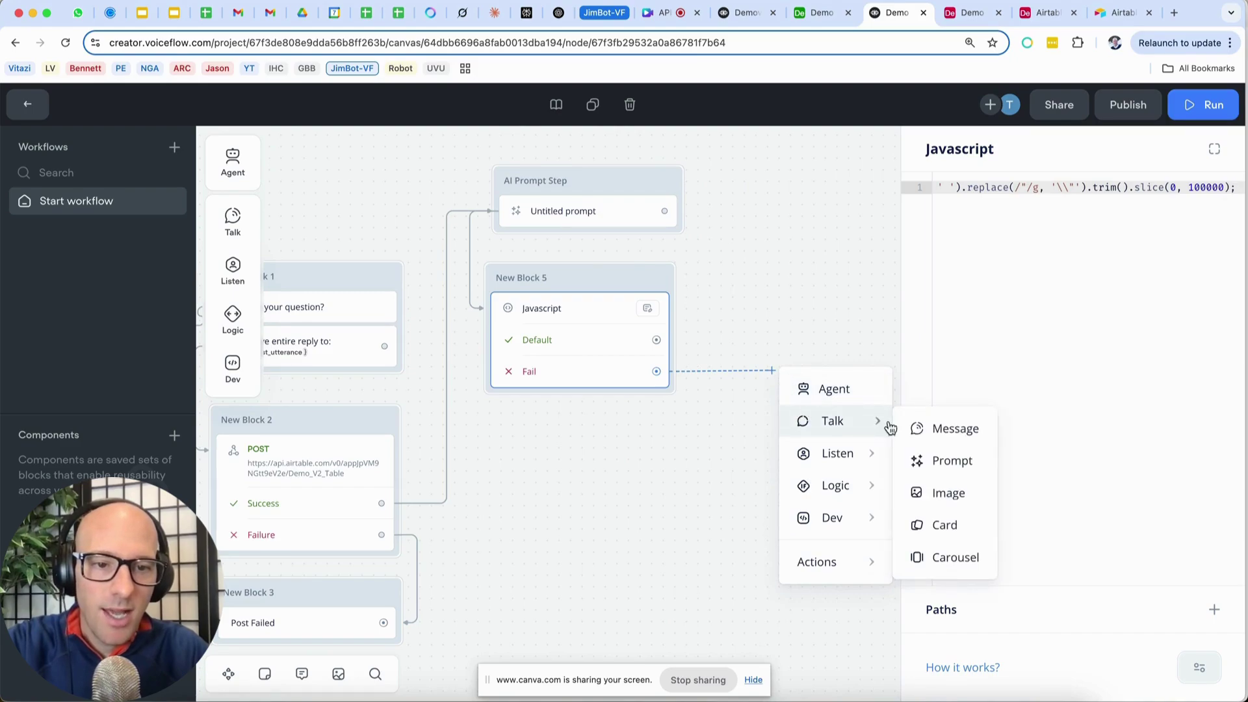
left_click(940, 430)
left_click(1017, 215)
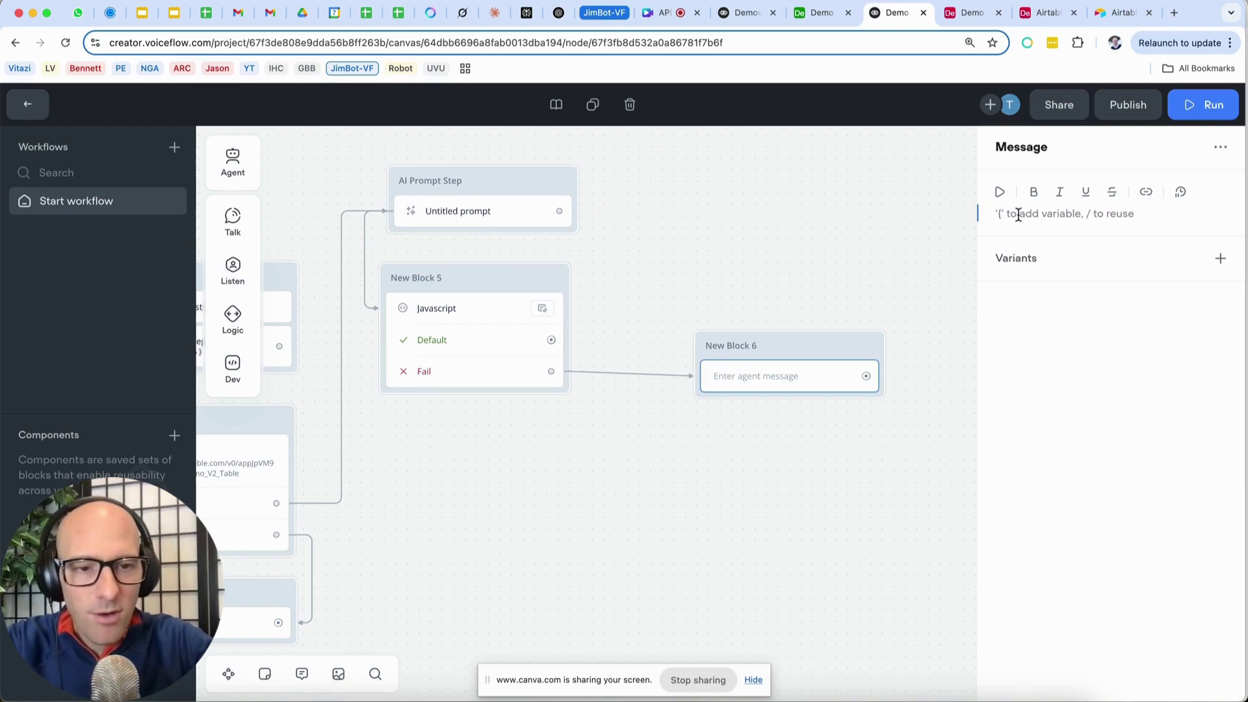
type("{")
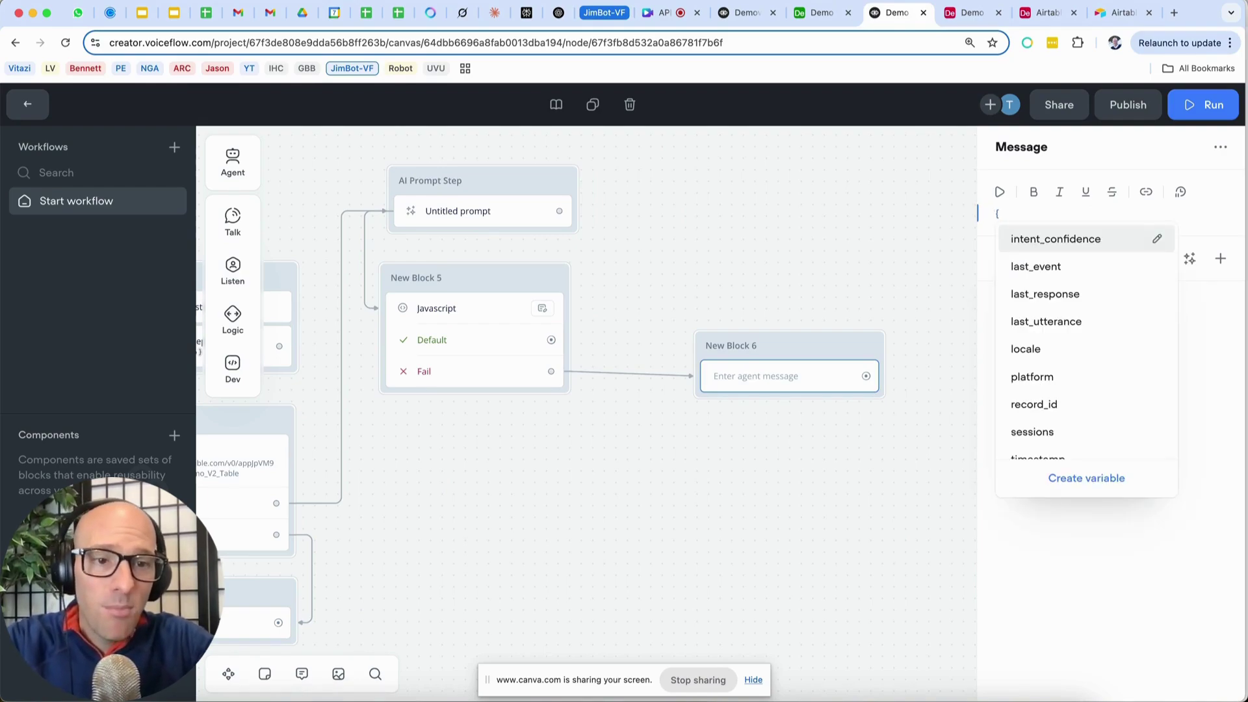
key("BackSpace")
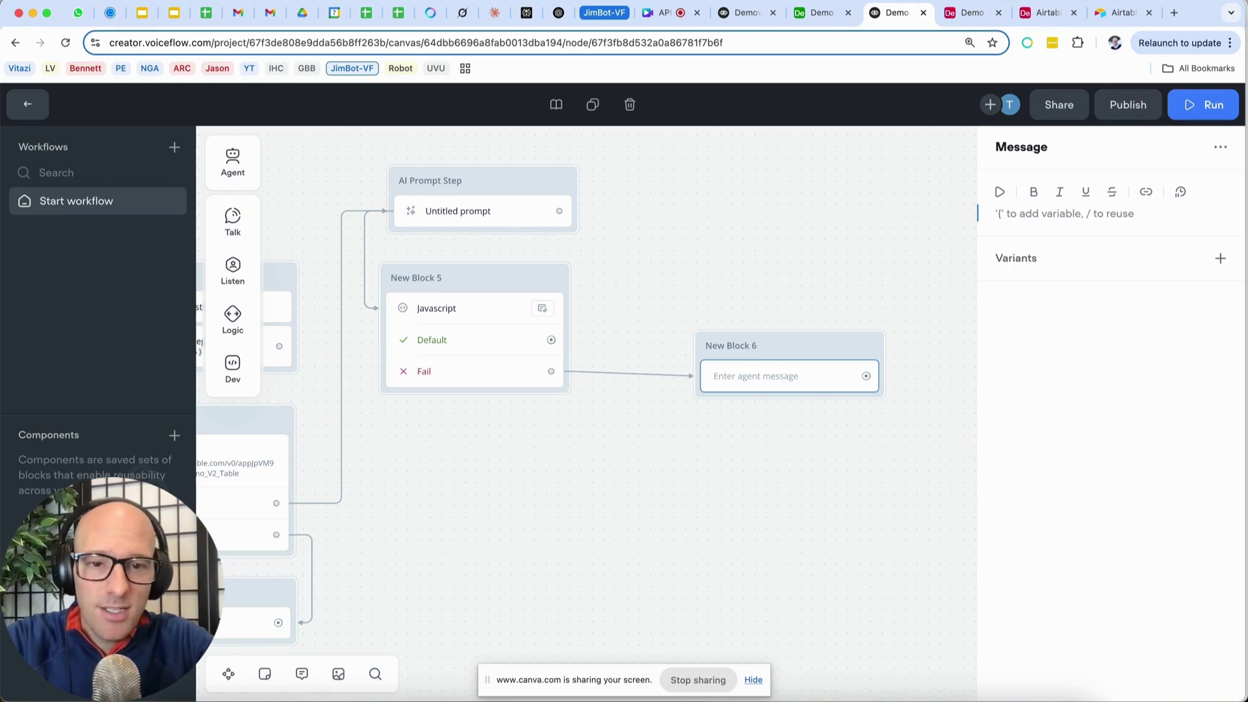
type("Javascript Failed")
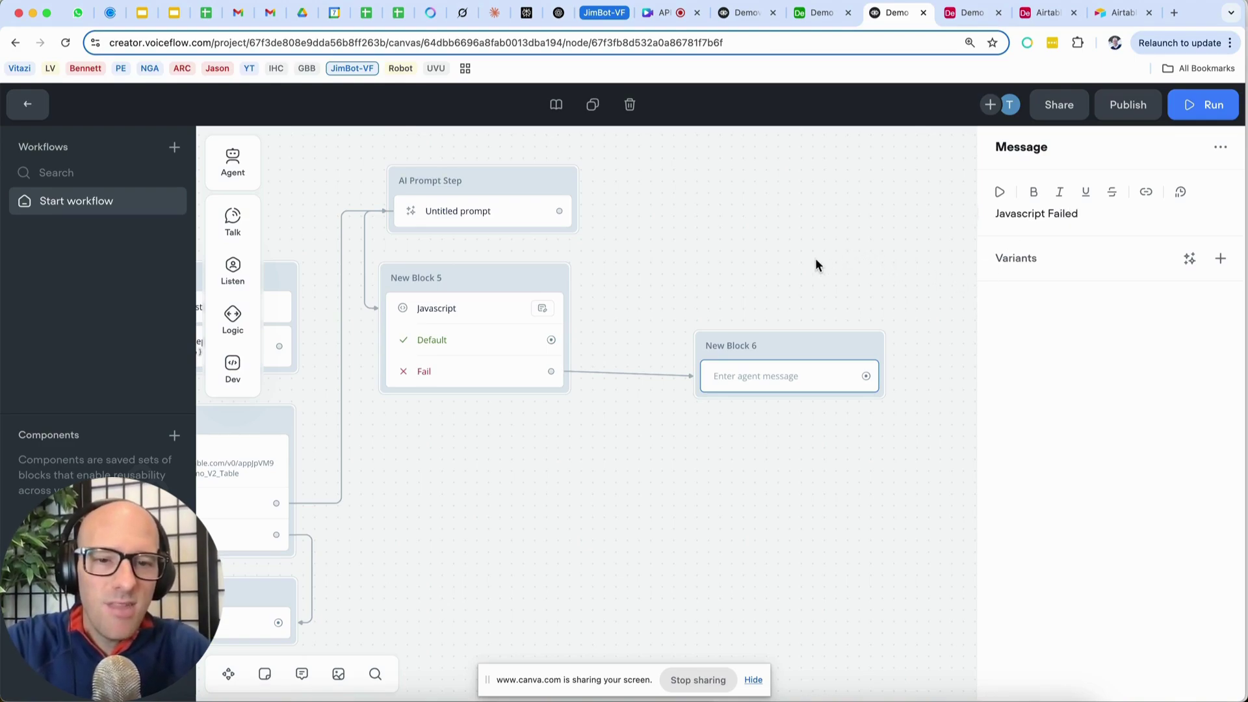
left_click(815, 259)
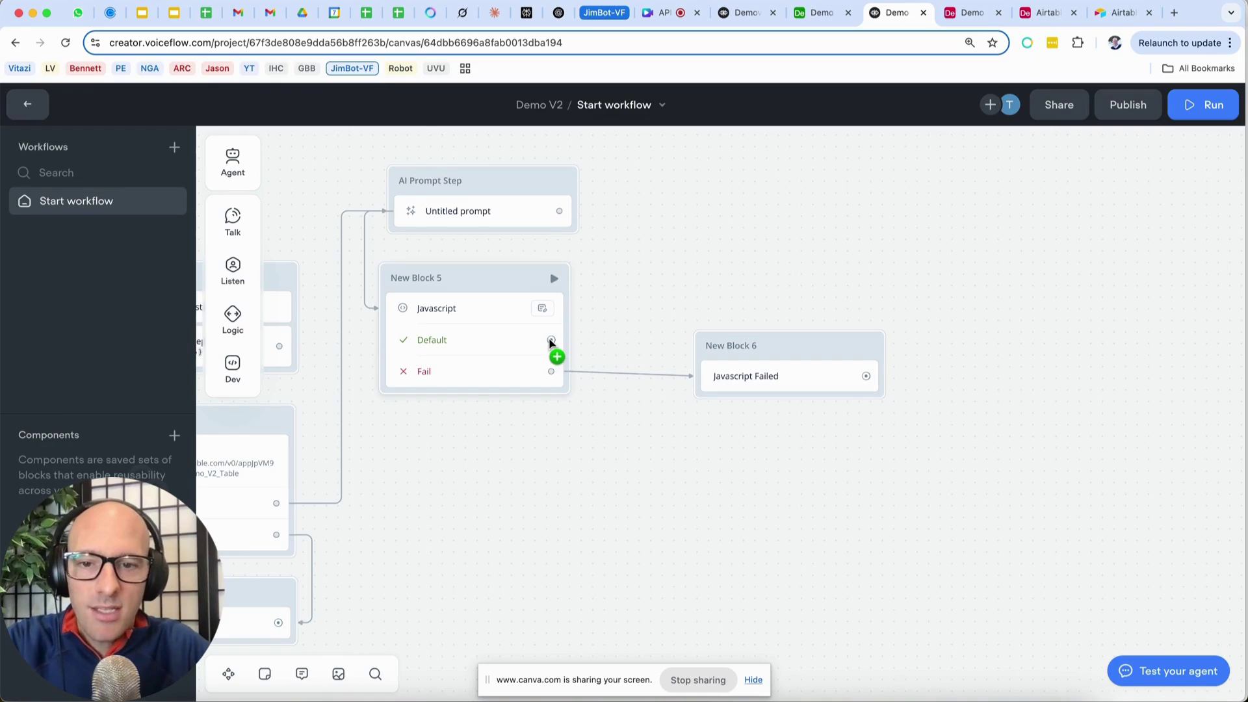
Connect the JavaScript step's Default path to a new API step and align its block directly below the JavaScript block.
left_click(745, 12)
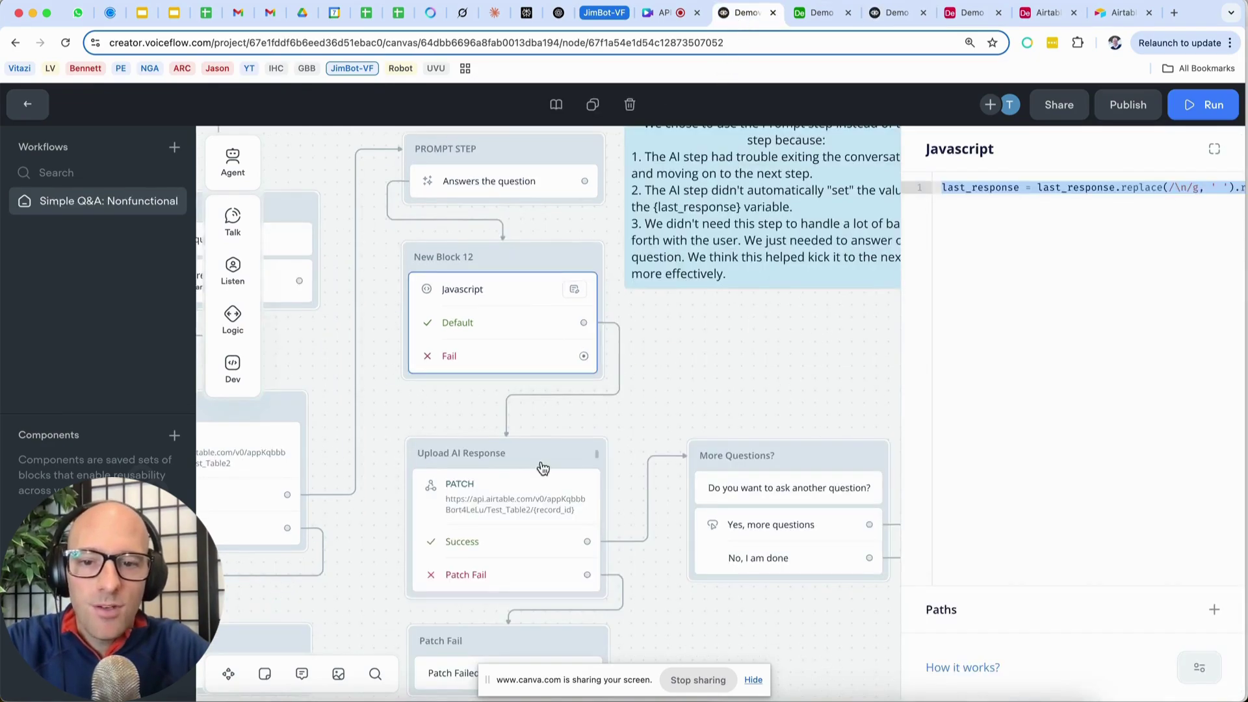
left_click(892, 13)
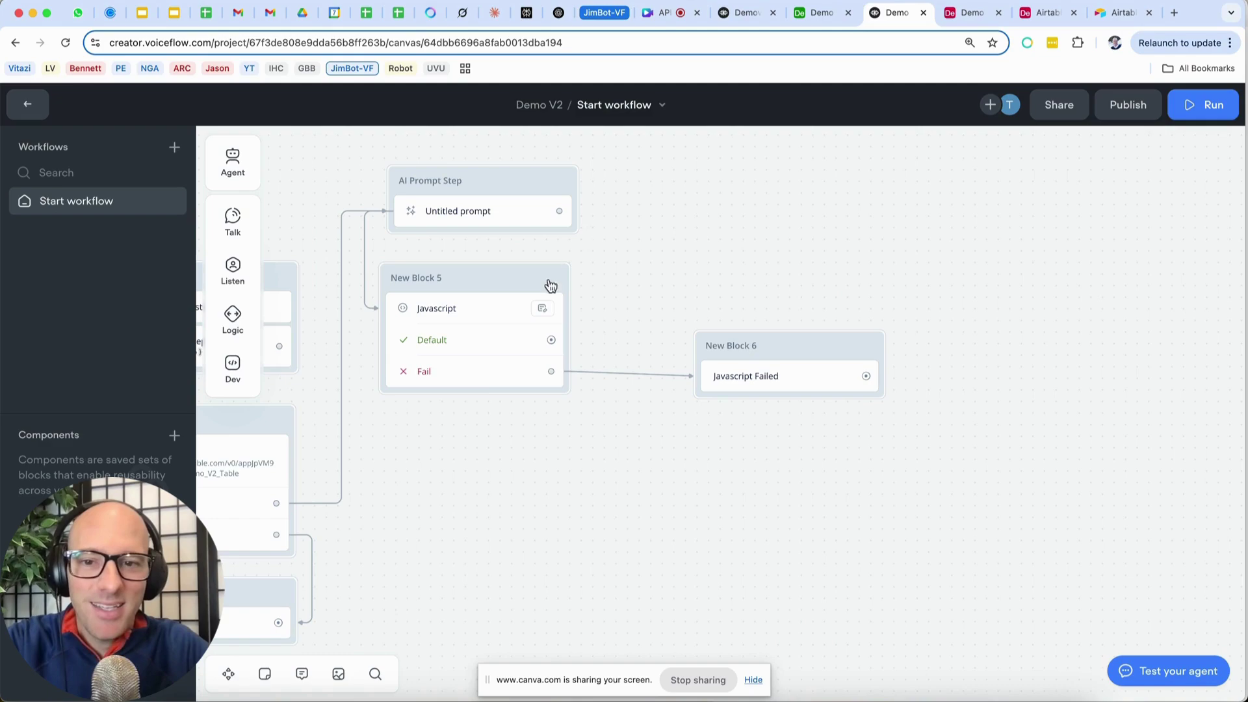
left_click_drag(551, 340, 386, 442)
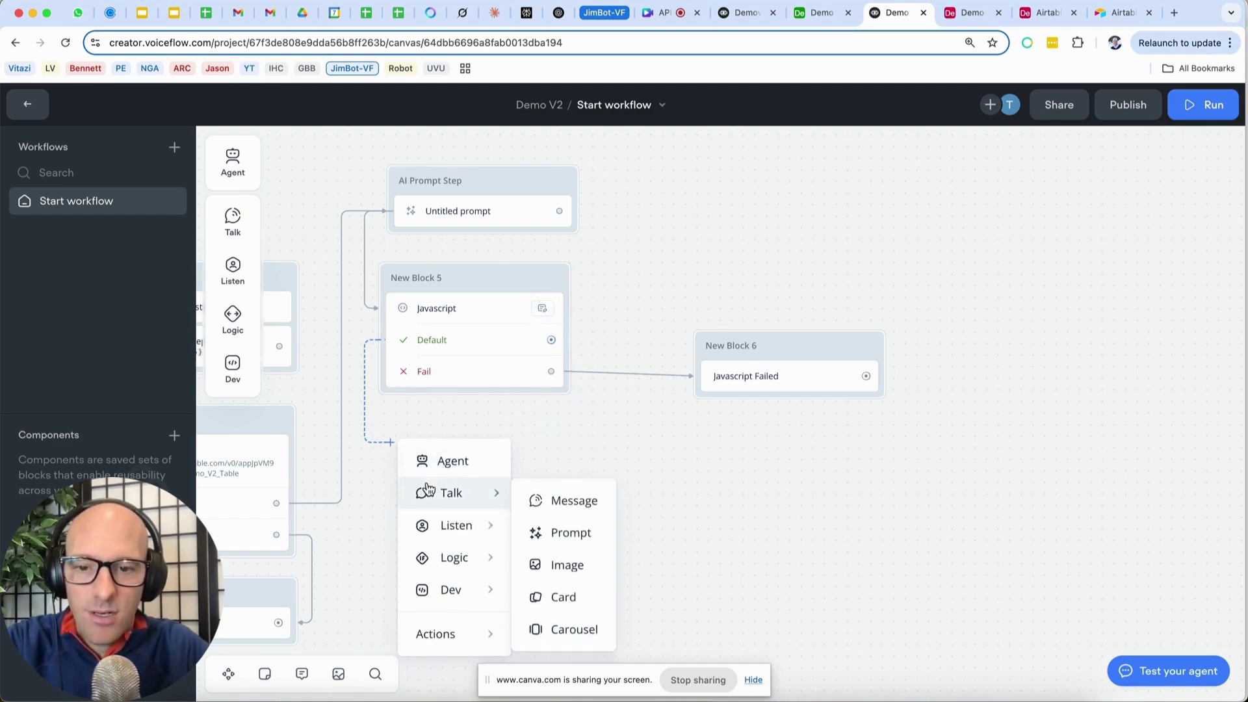
mouse_move(436, 562)
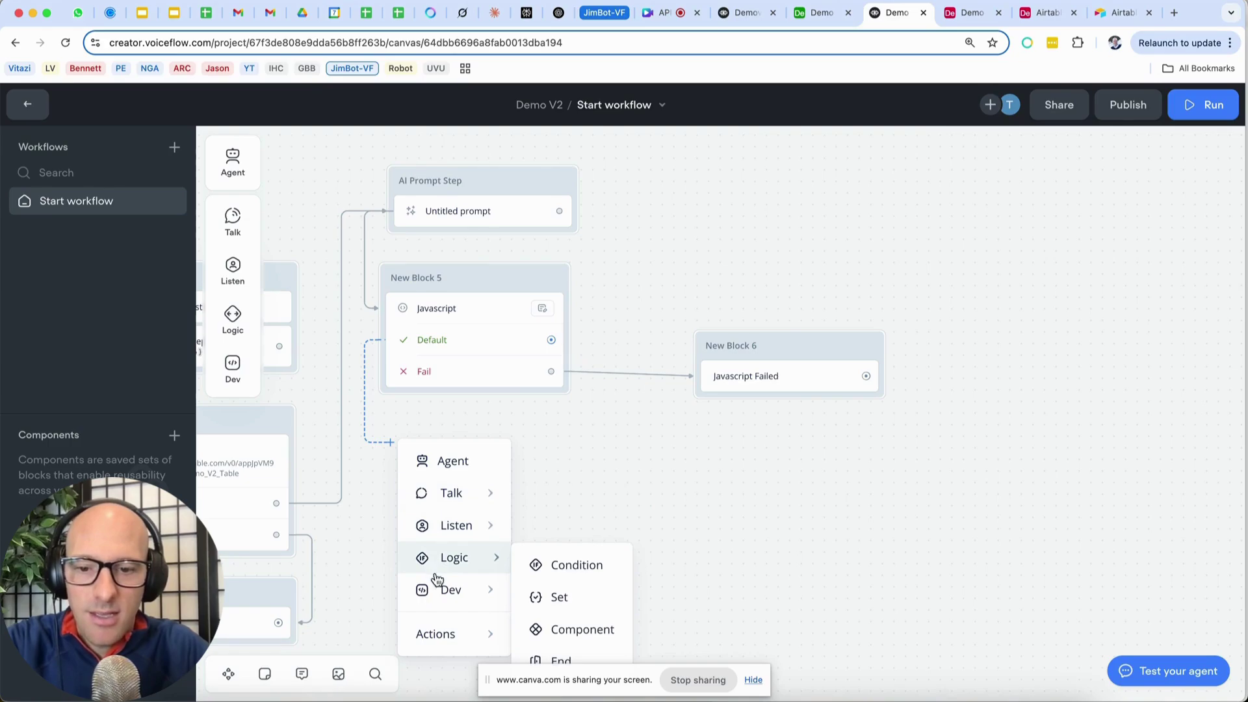
mouse_move(441, 593)
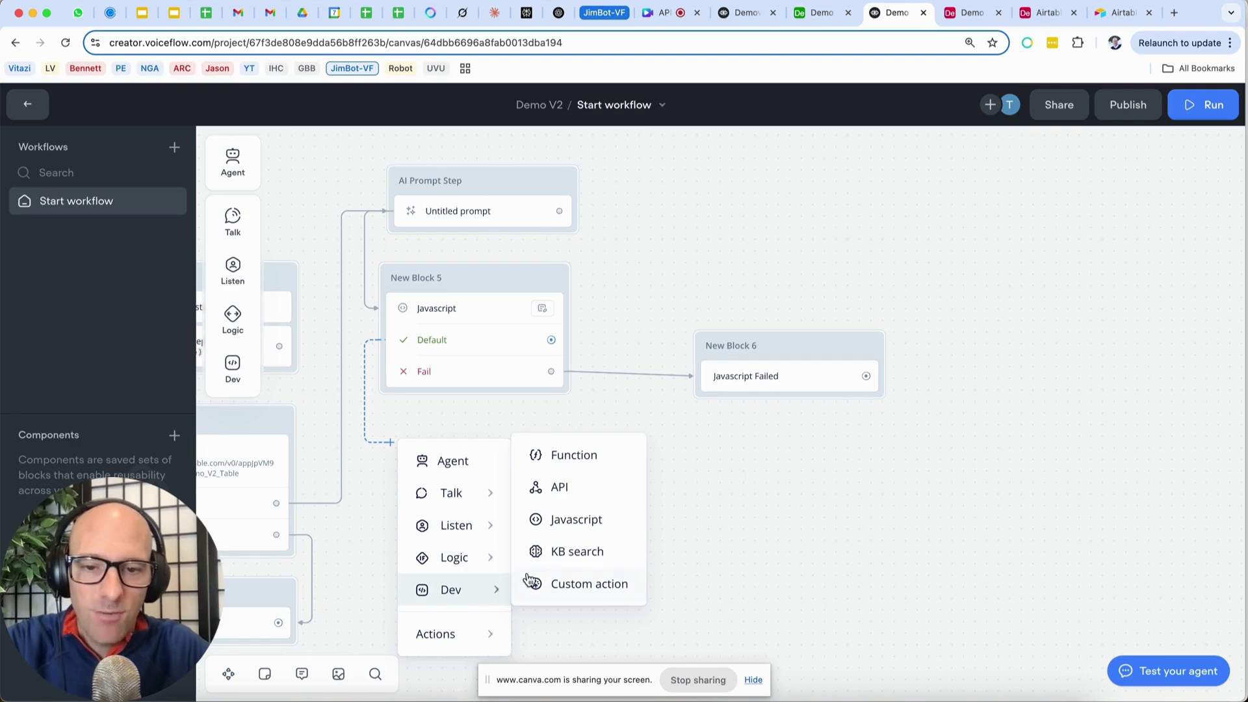
left_click(560, 488)
left_click_drag(554, 423, 513, 431)
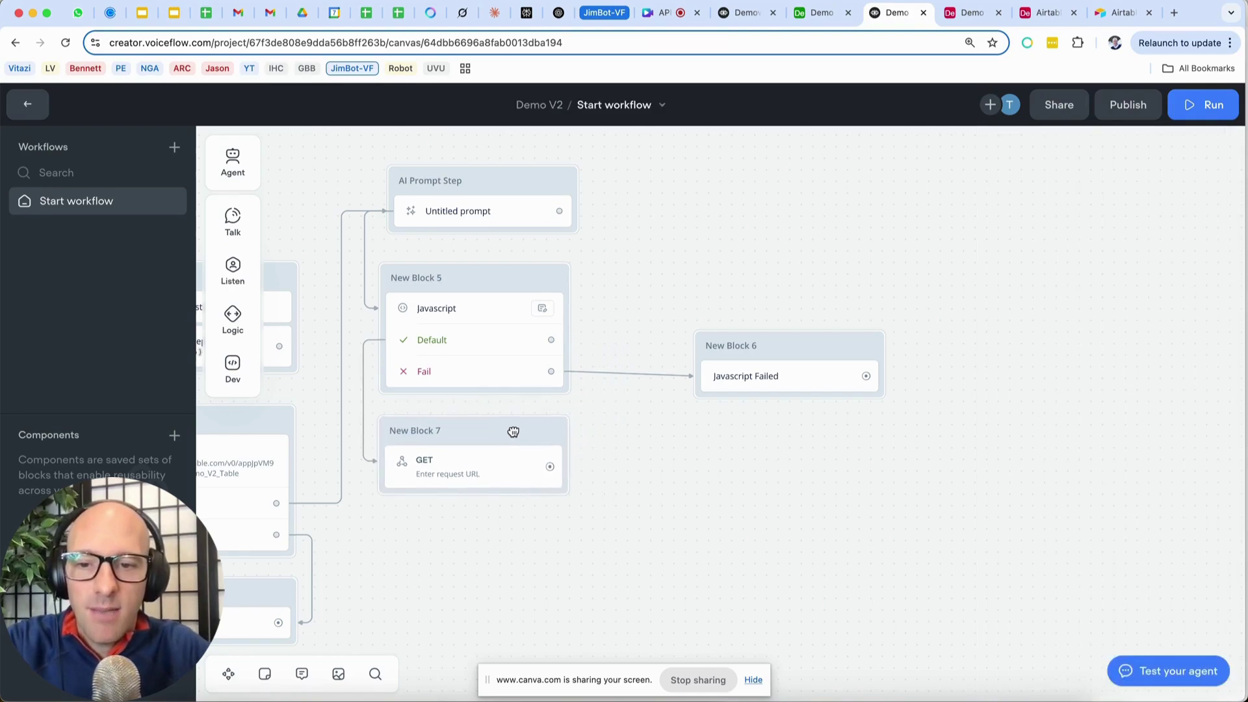
Set the new API step's method to PATCH and copy the existing POST step's Demo_V2_Table request URL into it.
left_click(482, 463)
left_click(1023, 193)
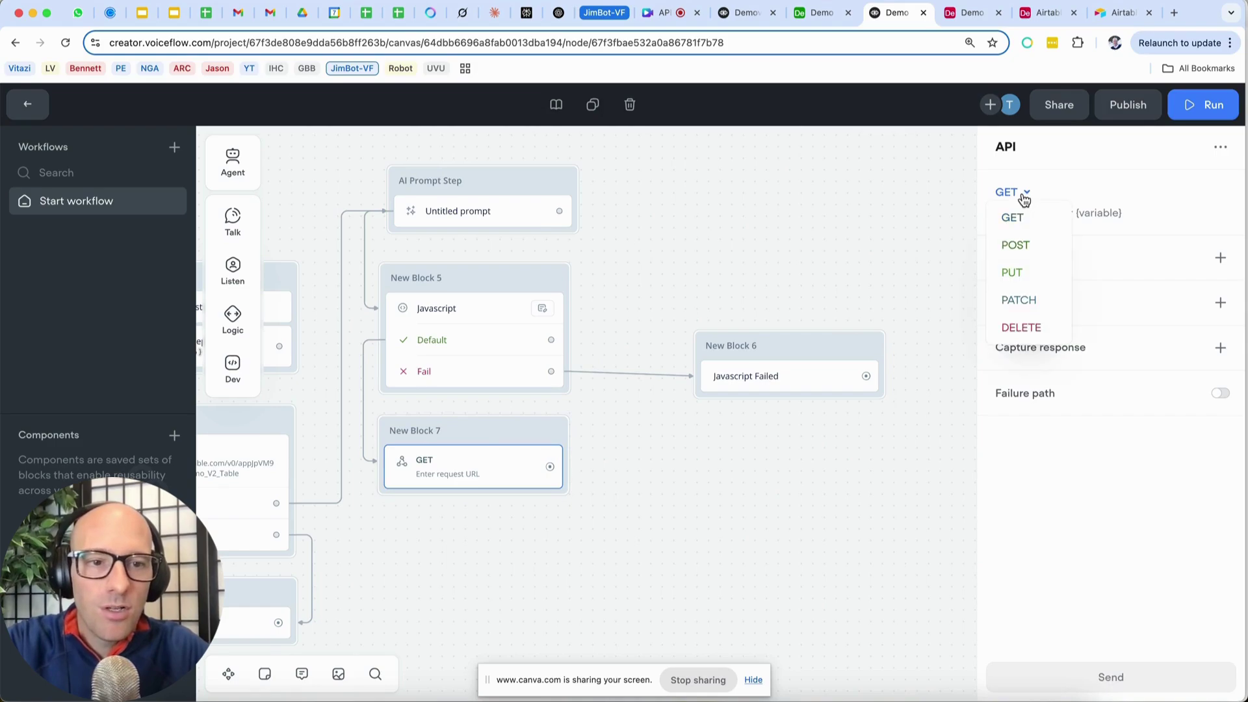
left_click(1029, 301)
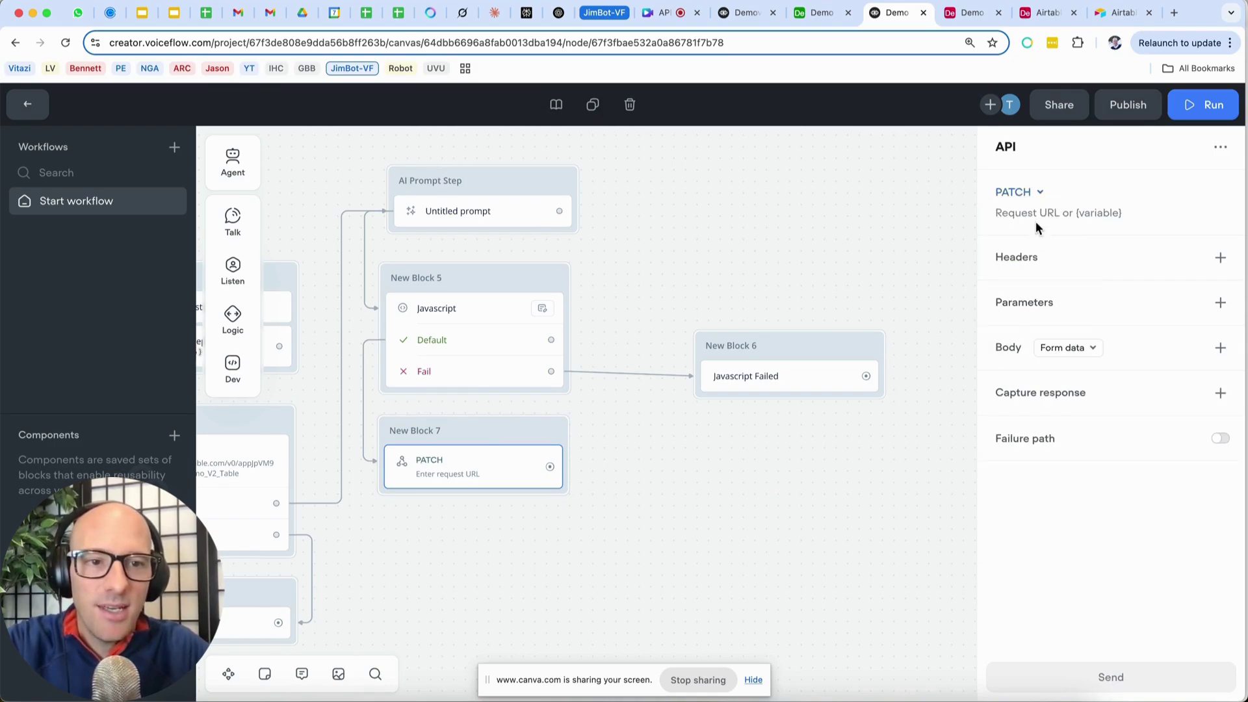
scroll(703, 294, "left", 5)
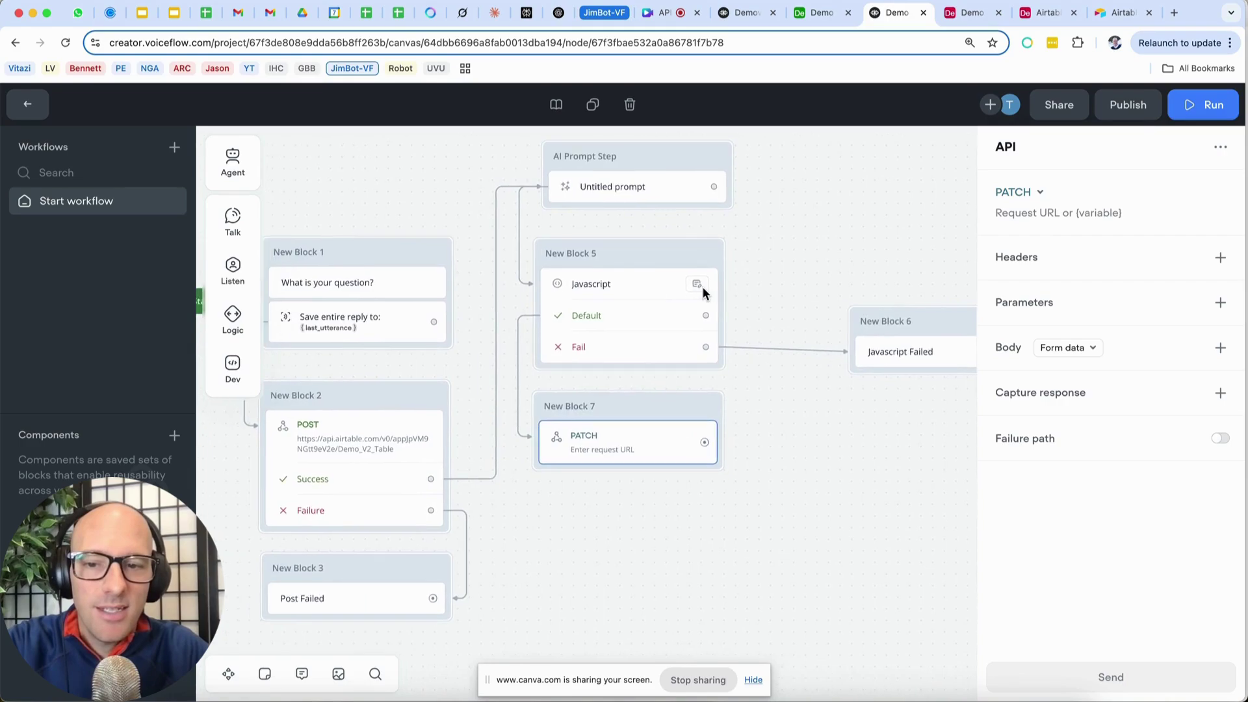
left_click(391, 426)
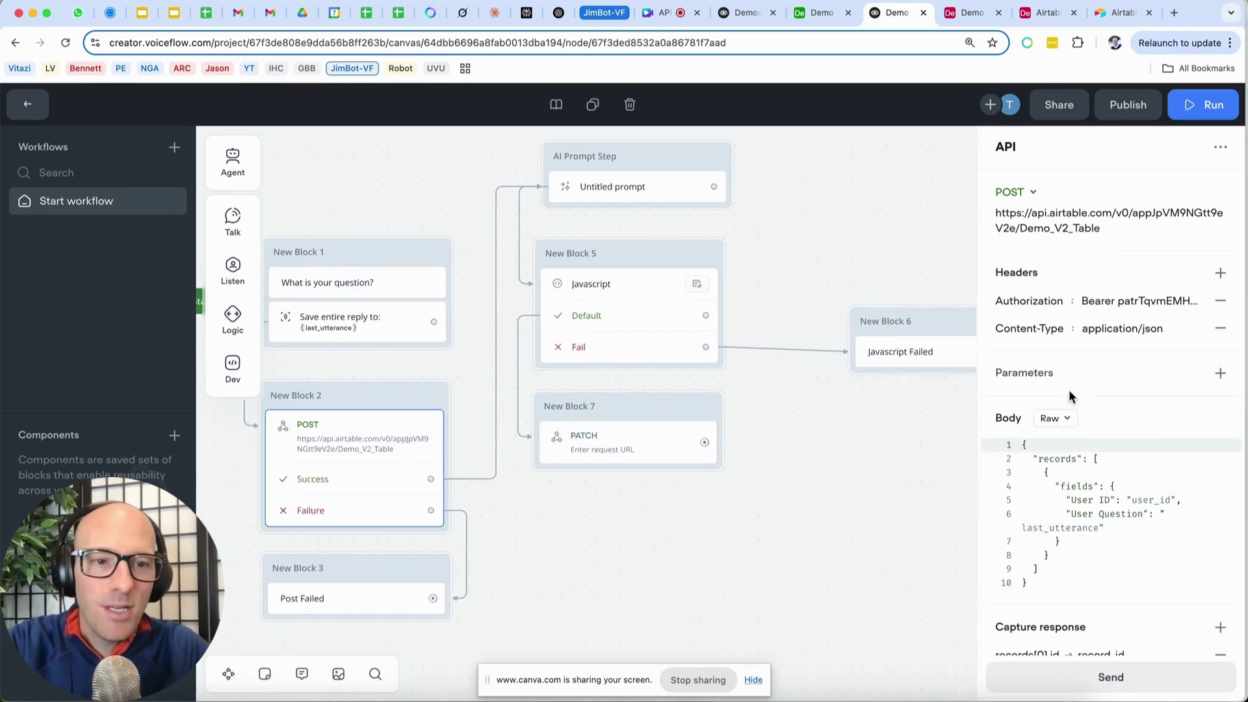
left_click_drag(1108, 227, 991, 220)
key("ctrl+c")
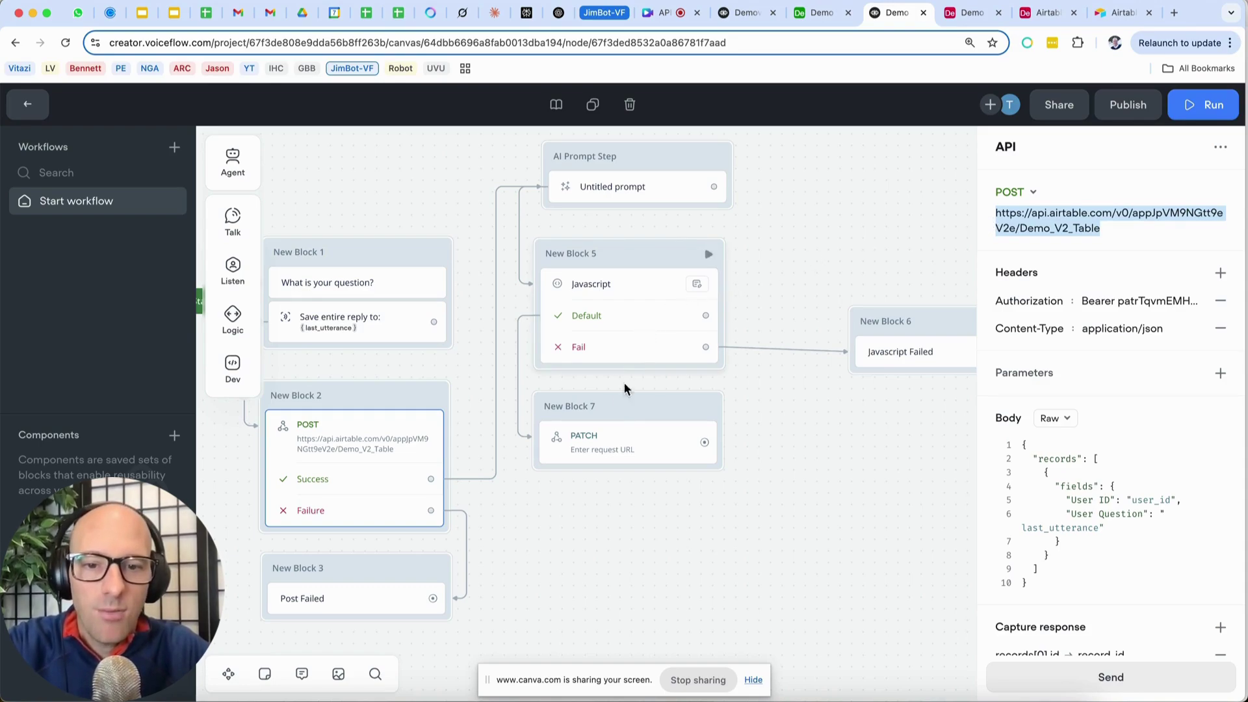
left_click(604, 448)
key("ctrl+v")
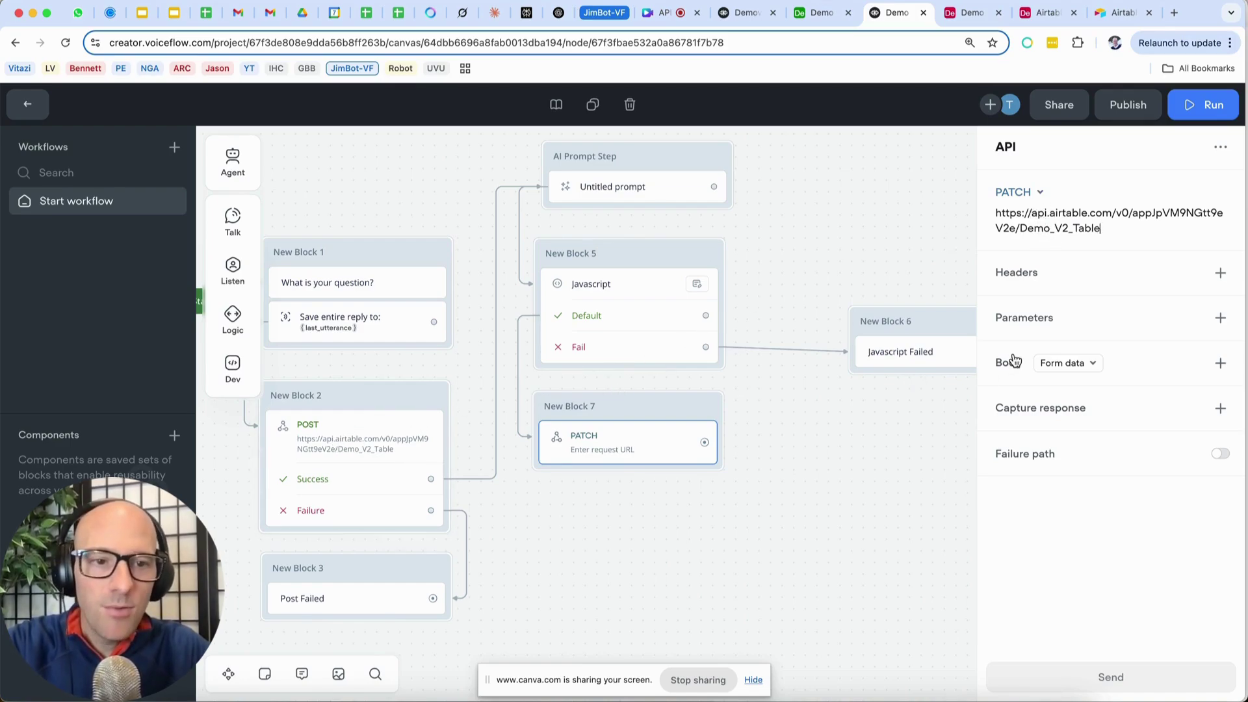
Add a header to the PATCH step and name it Authorization, copying the header name from the POST step.
left_click(1144, 276)
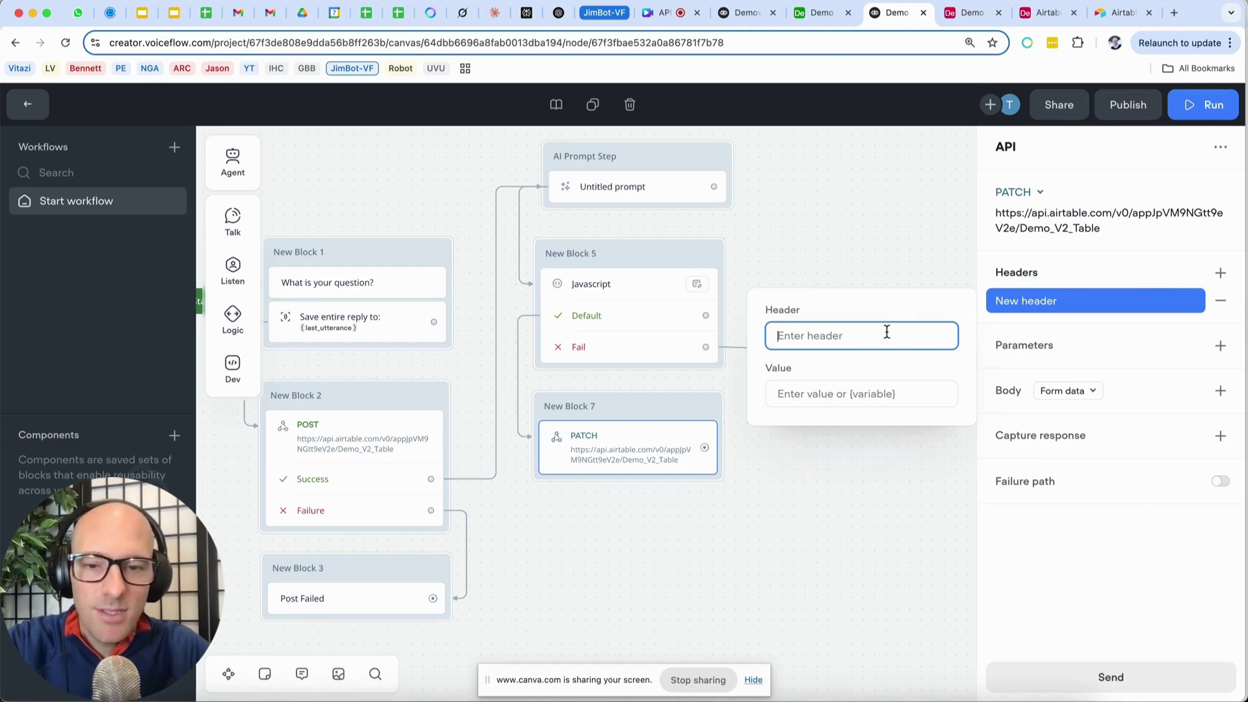
left_click(382, 437)
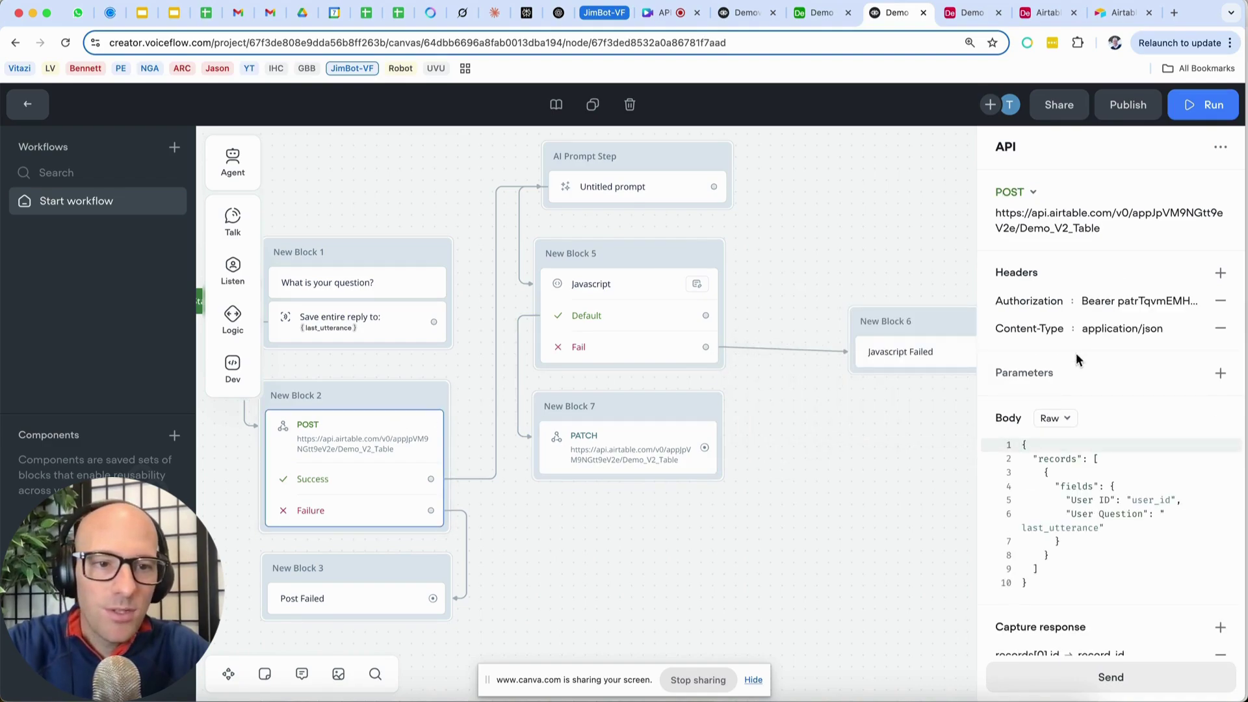
left_click(1078, 306)
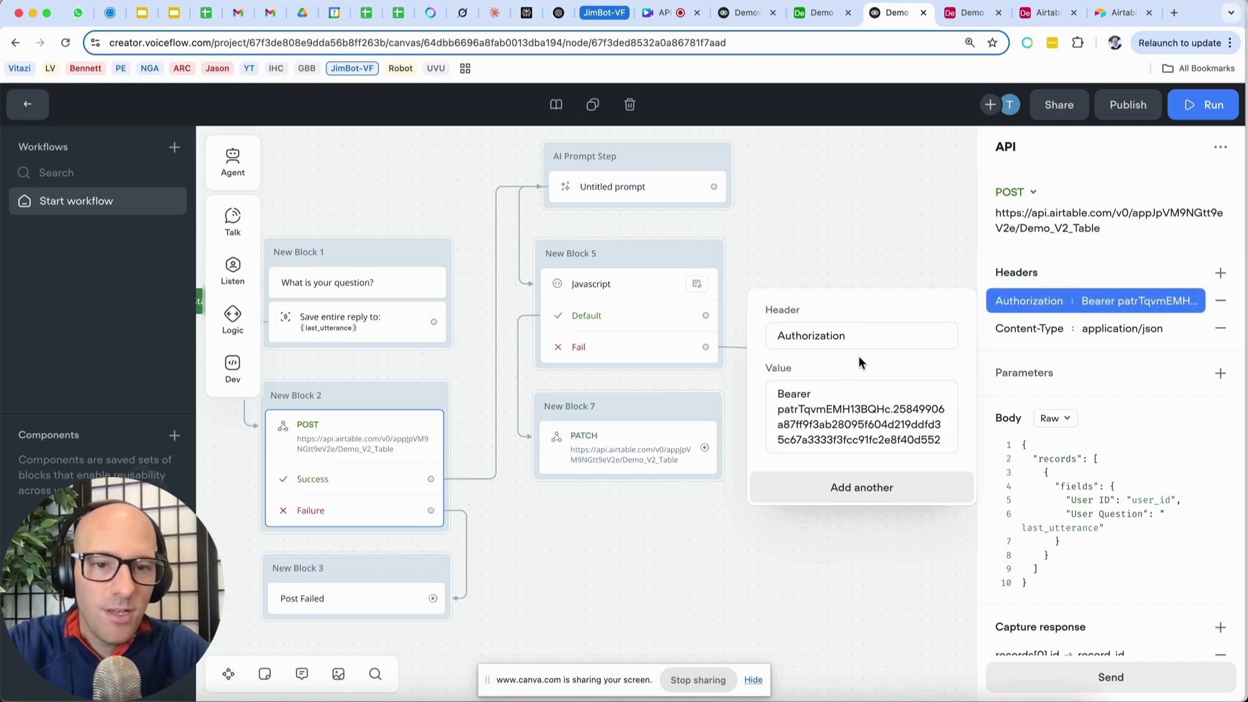
left_click(841, 337)
key("super+c")
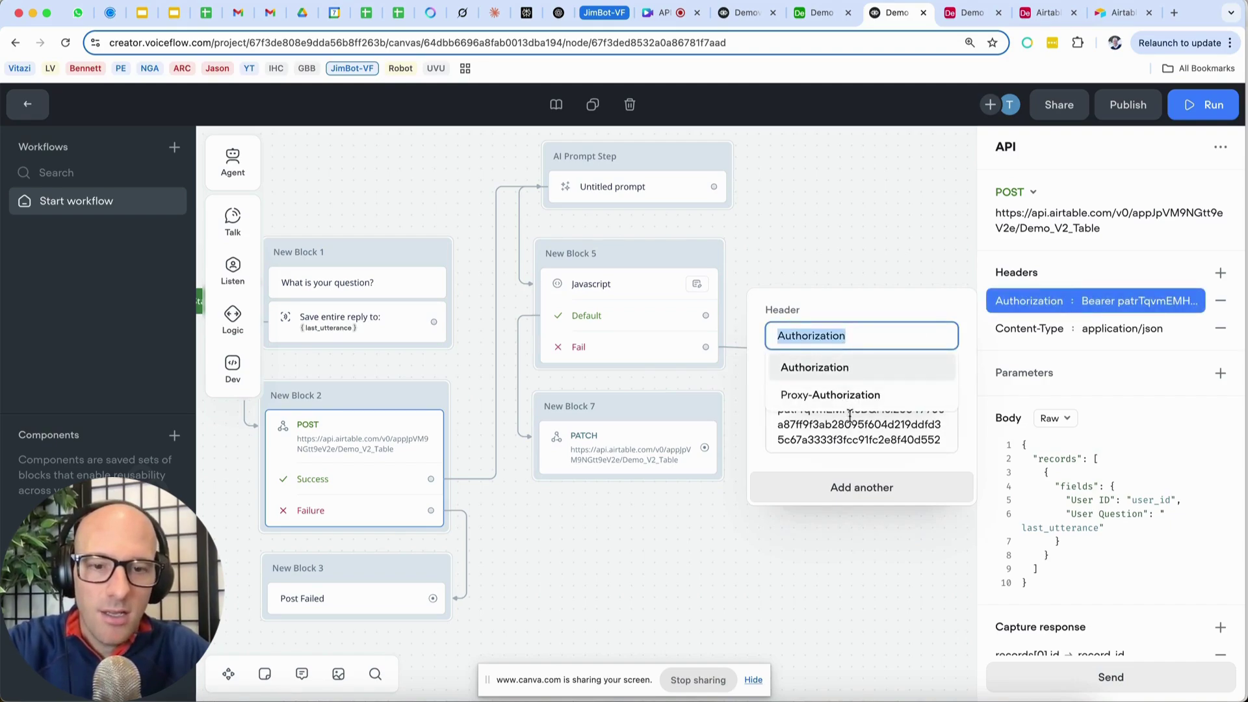
left_click(618, 325)
left_click(616, 442)
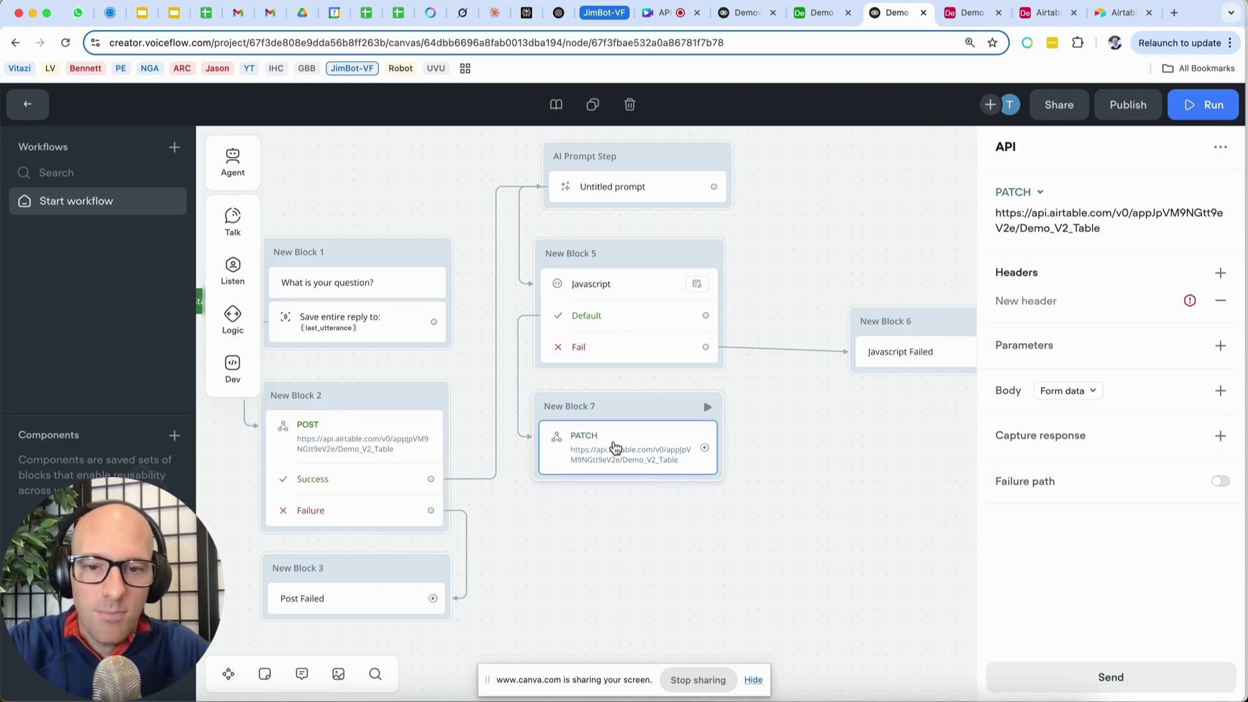
left_click(1104, 302)
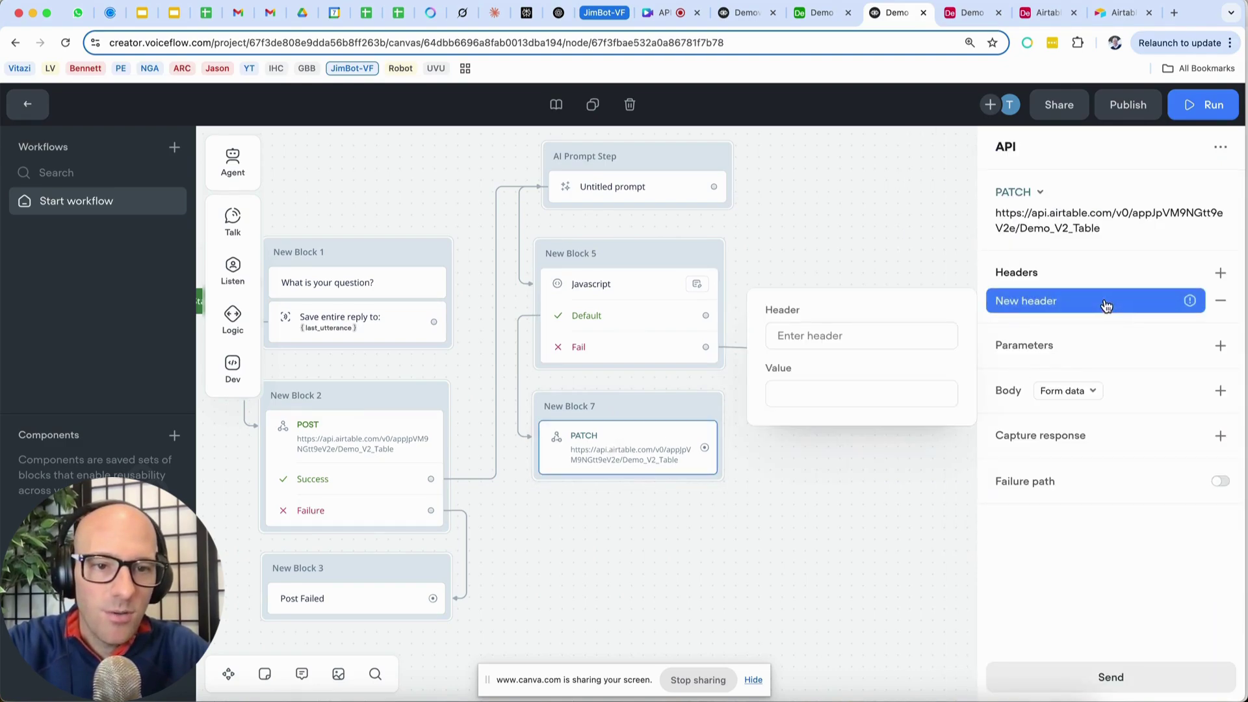
left_click(869, 342)
key("super+v")
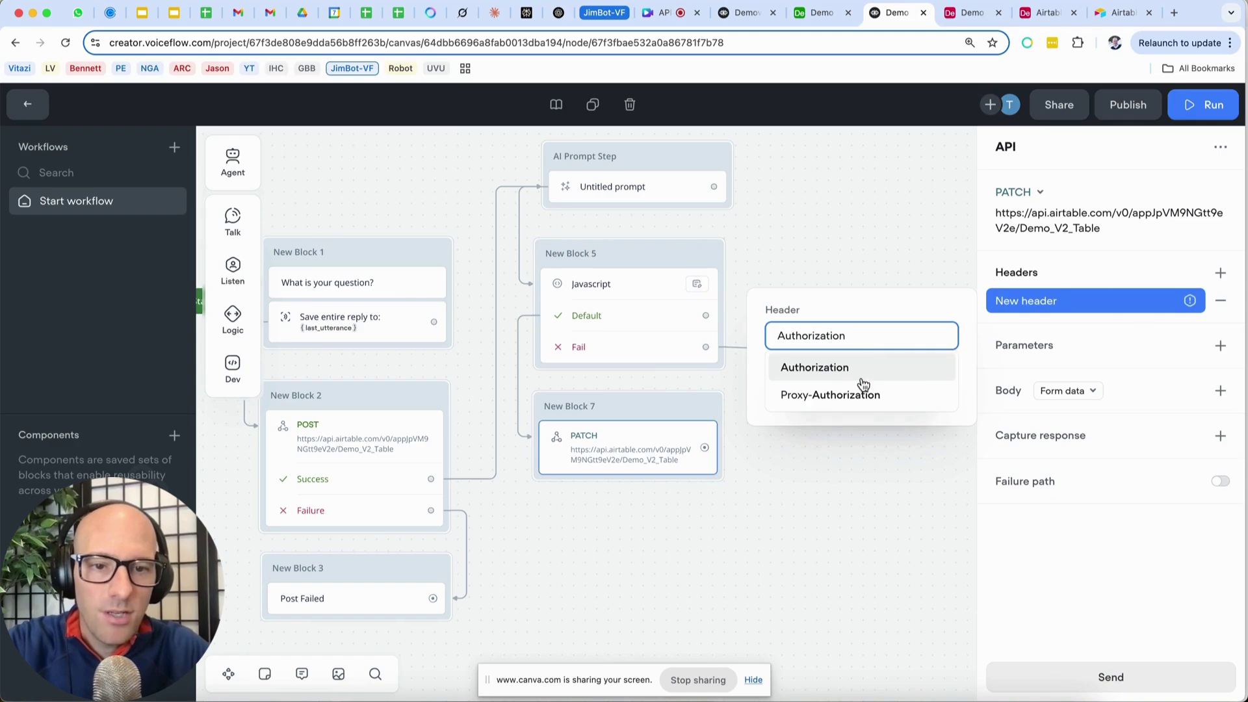
left_click(865, 368)
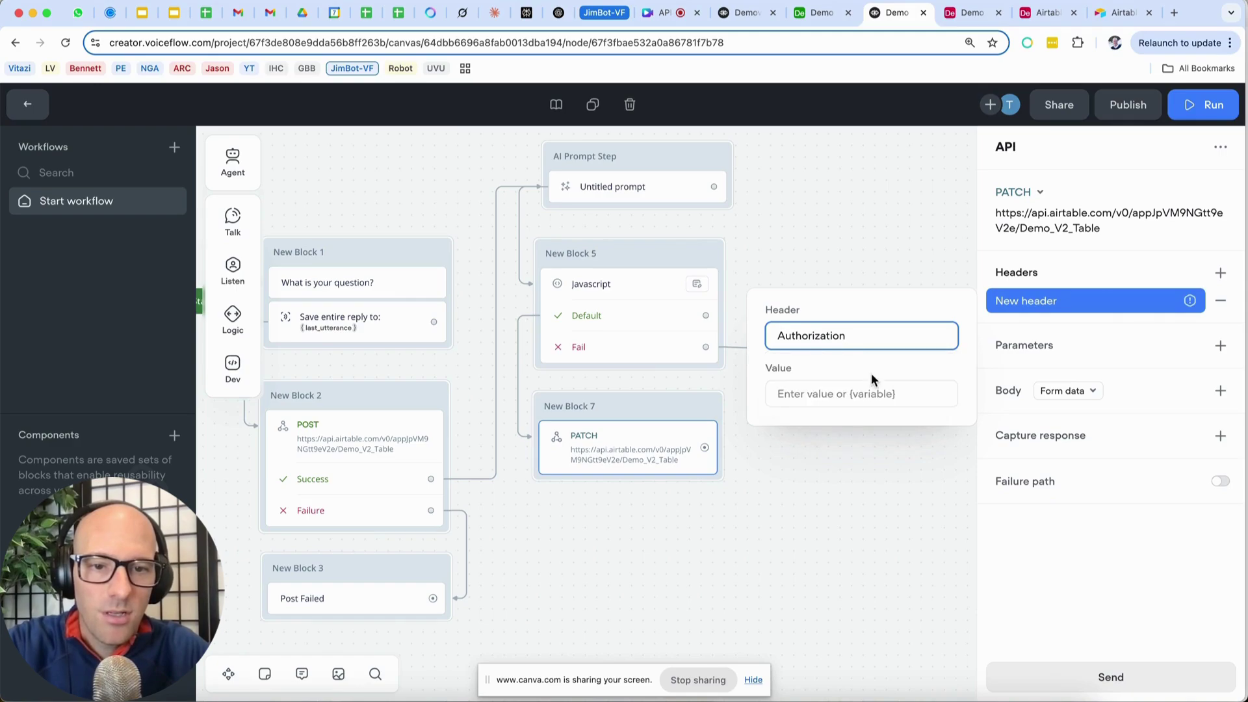
Copy the bearer token from the POST step's Authorization header into the PATCH step's Authorization header value.
left_click(348, 443)
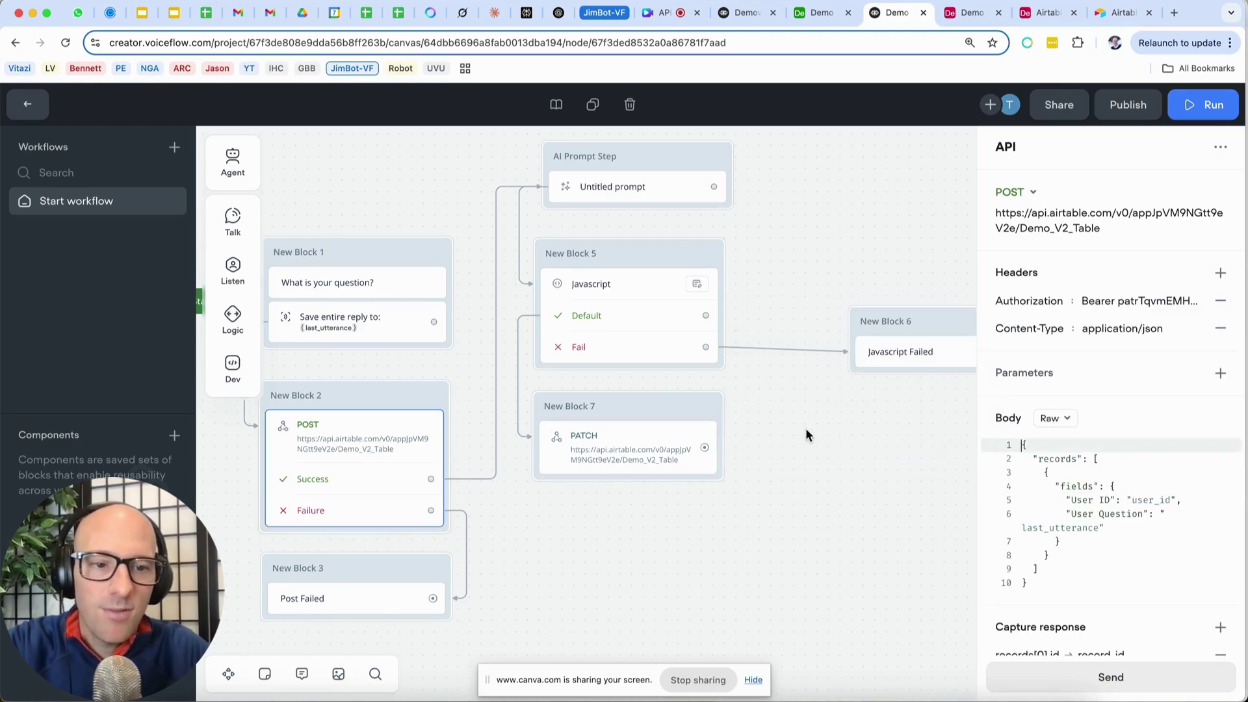
left_click(1123, 306)
left_click_drag(778, 393, 993, 485)
left_click(992, 485)
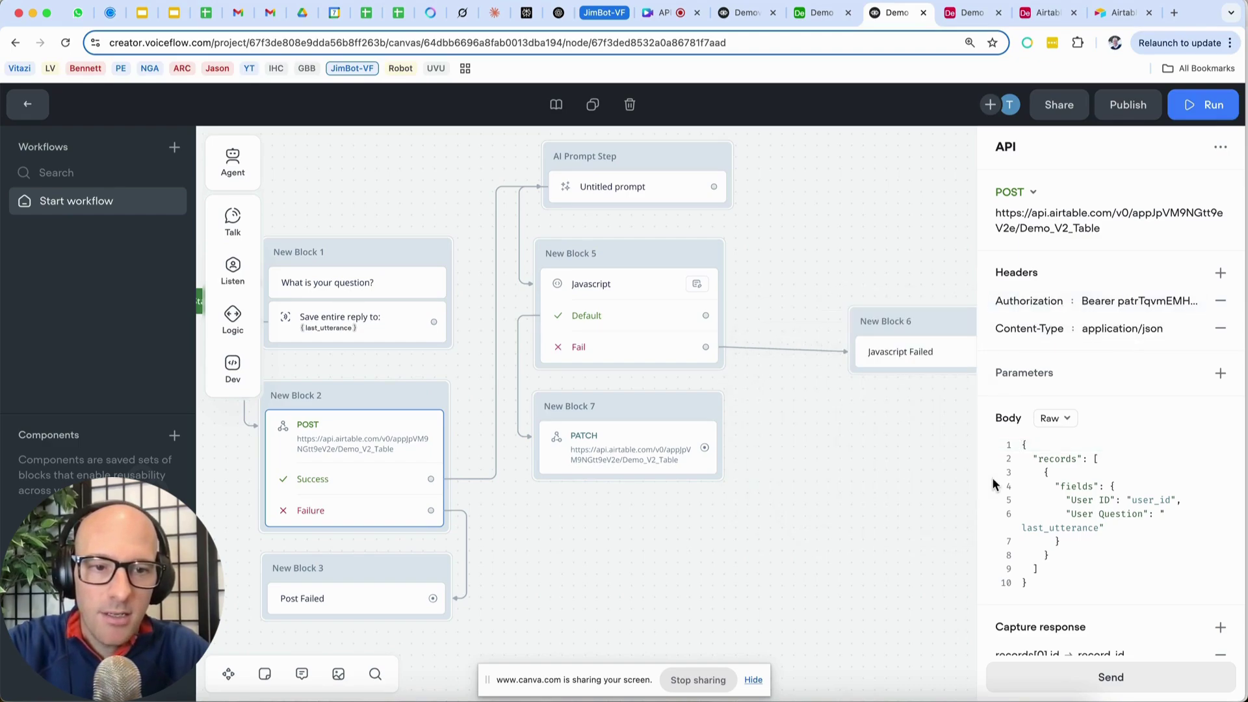
left_click(1103, 301)
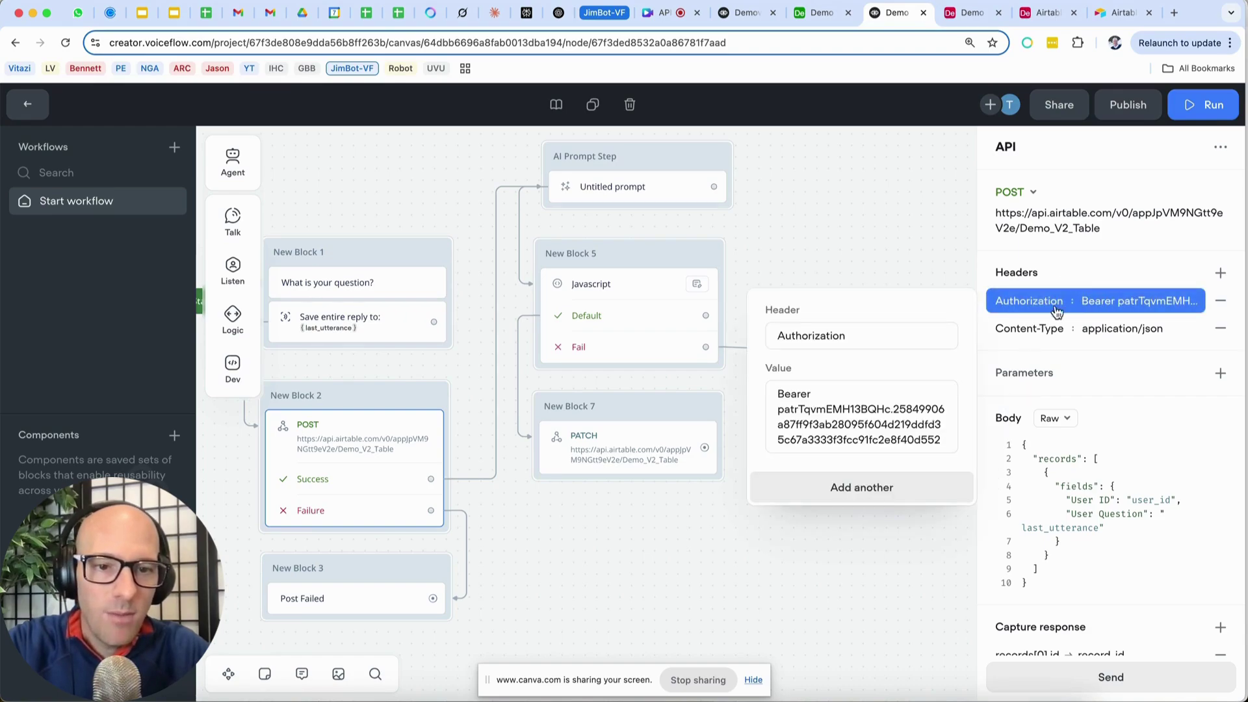
left_click(791, 409)
key("super+a")
key("super+c")
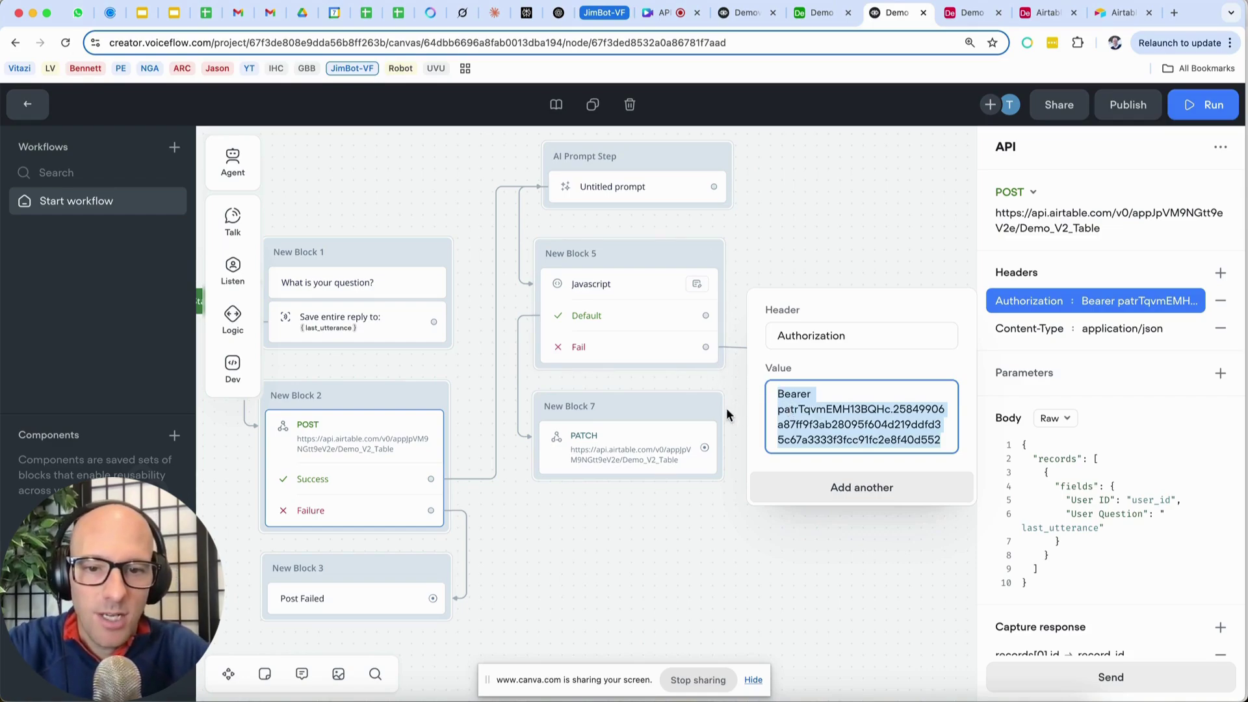
left_click(650, 447)
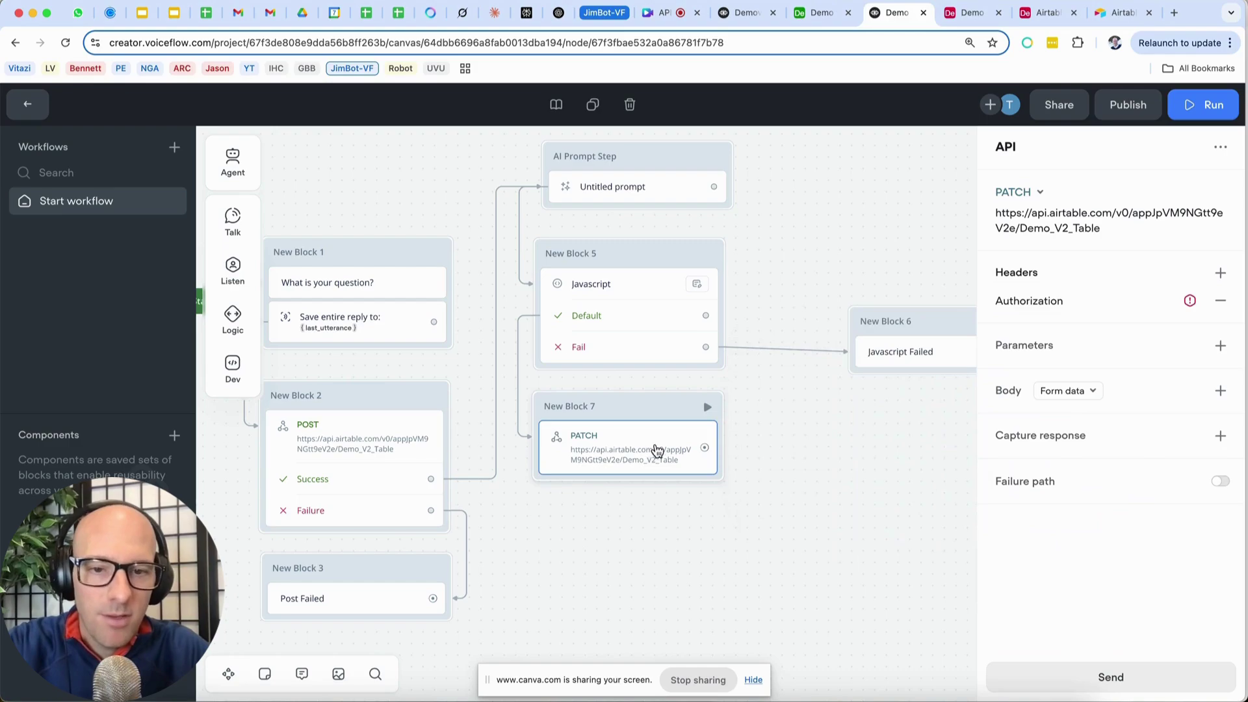
left_click(1053, 302)
left_click(881, 390)
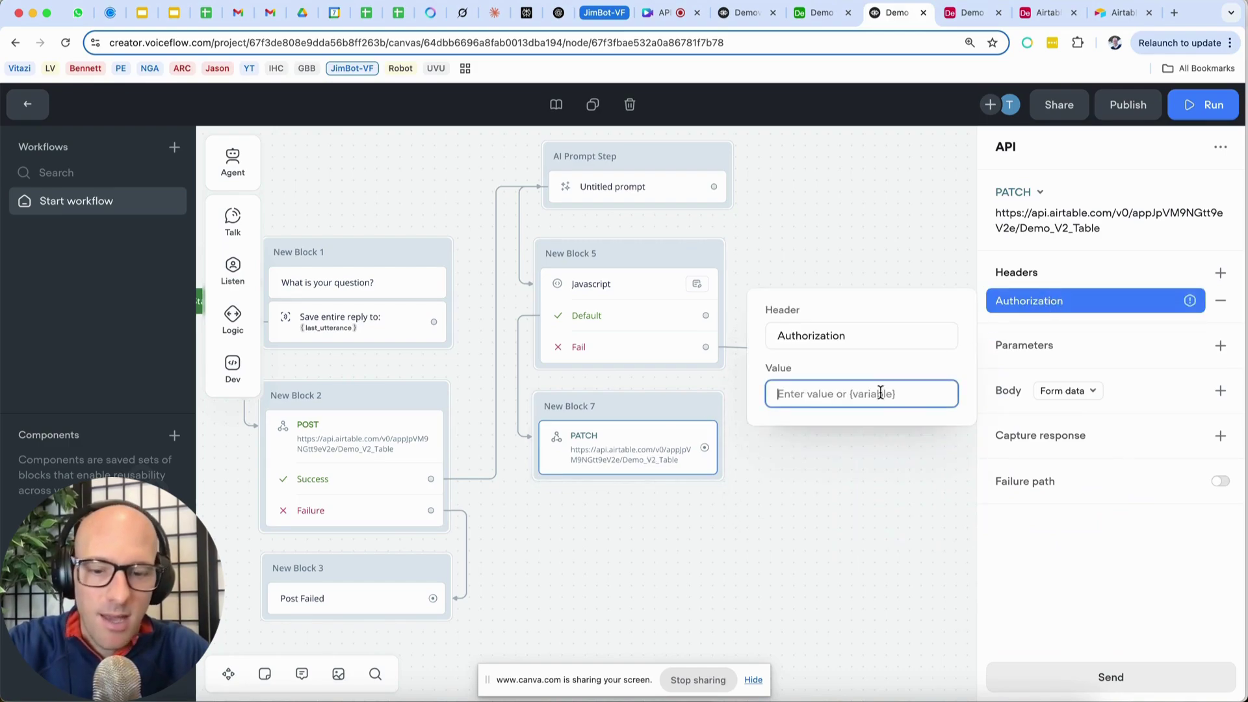
key("super+v")
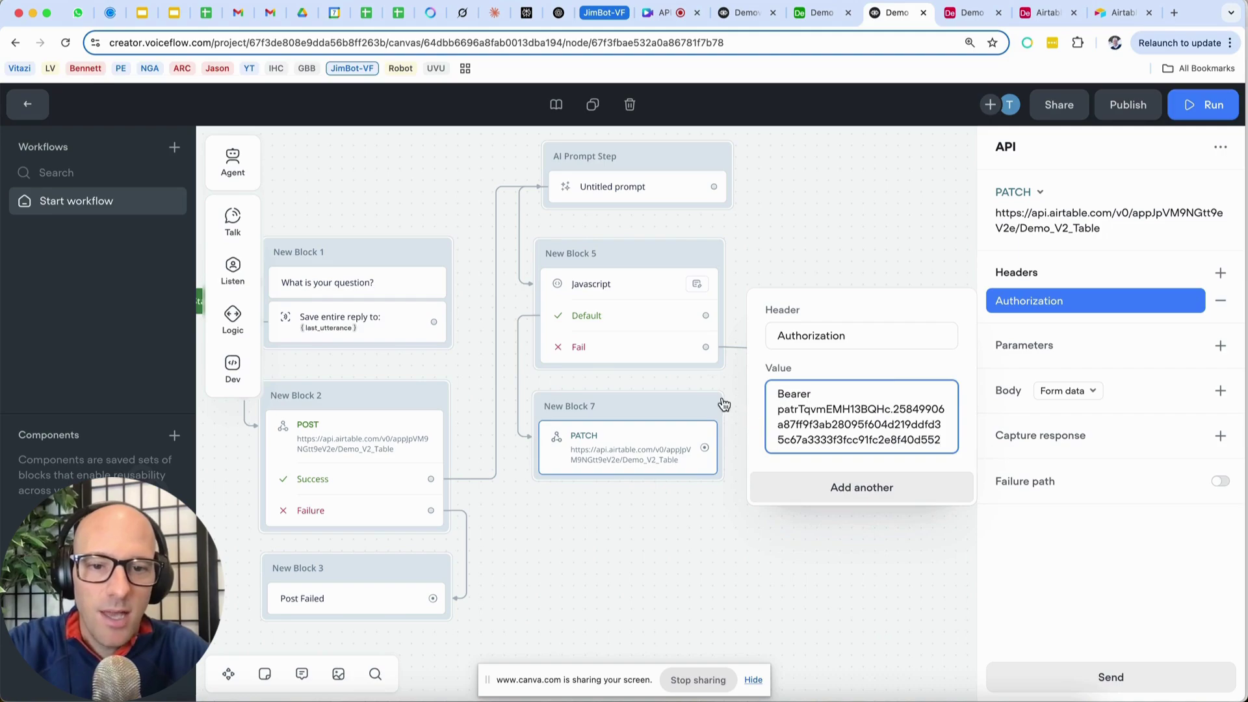
Add a second header to the PATCH step named Content-Type with the value application/json.
left_click(798, 488)
left_click(798, 489)
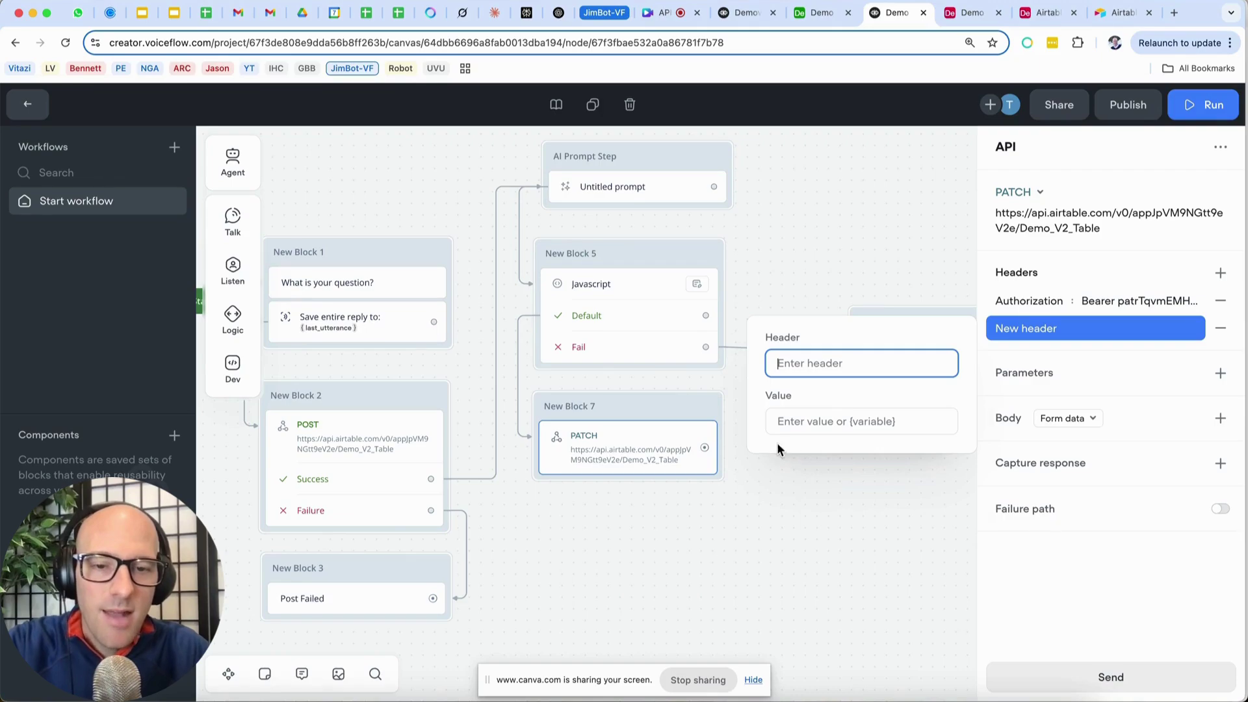
left_click(348, 437)
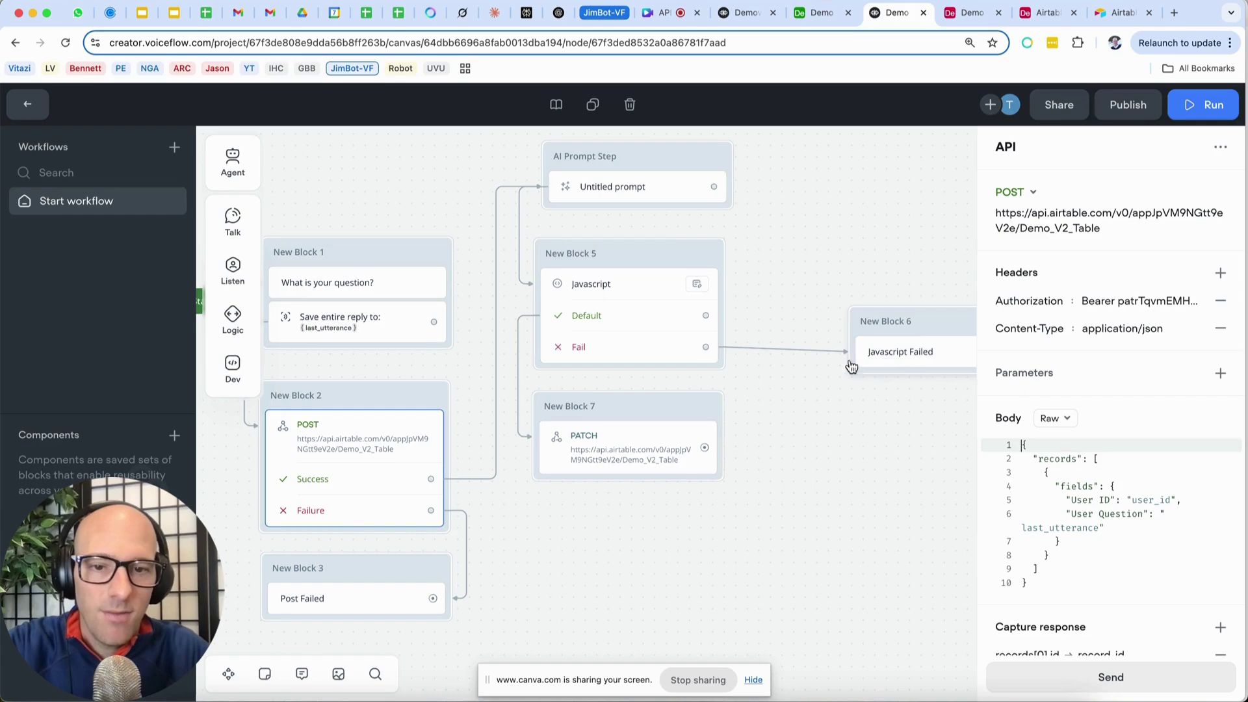
left_click(665, 444)
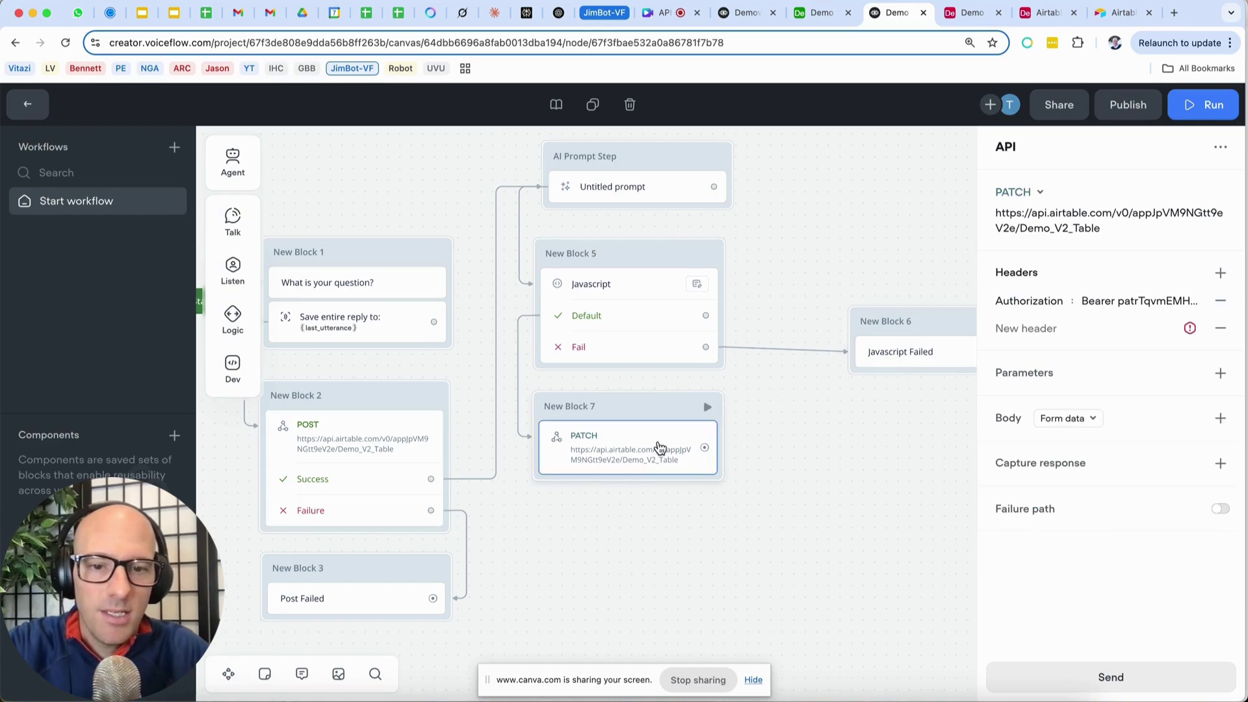
left_click(1099, 332)
left_click(846, 366)
type("Content")
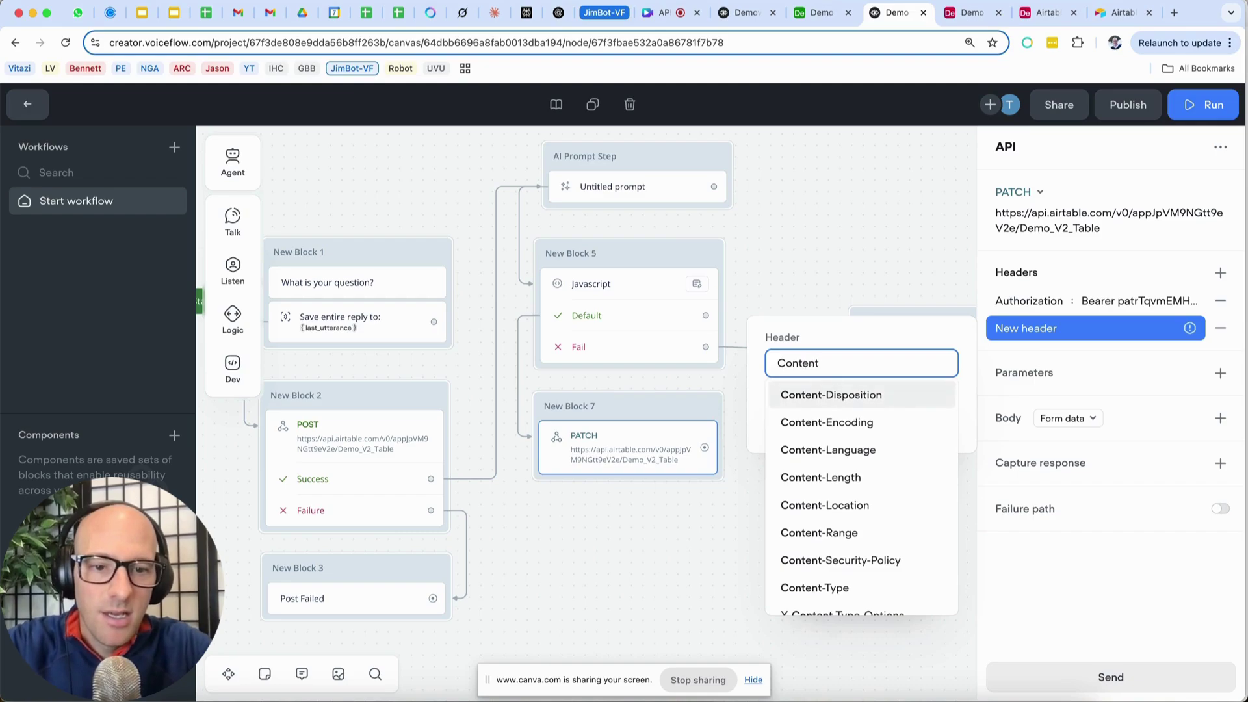
left_click(859, 589)
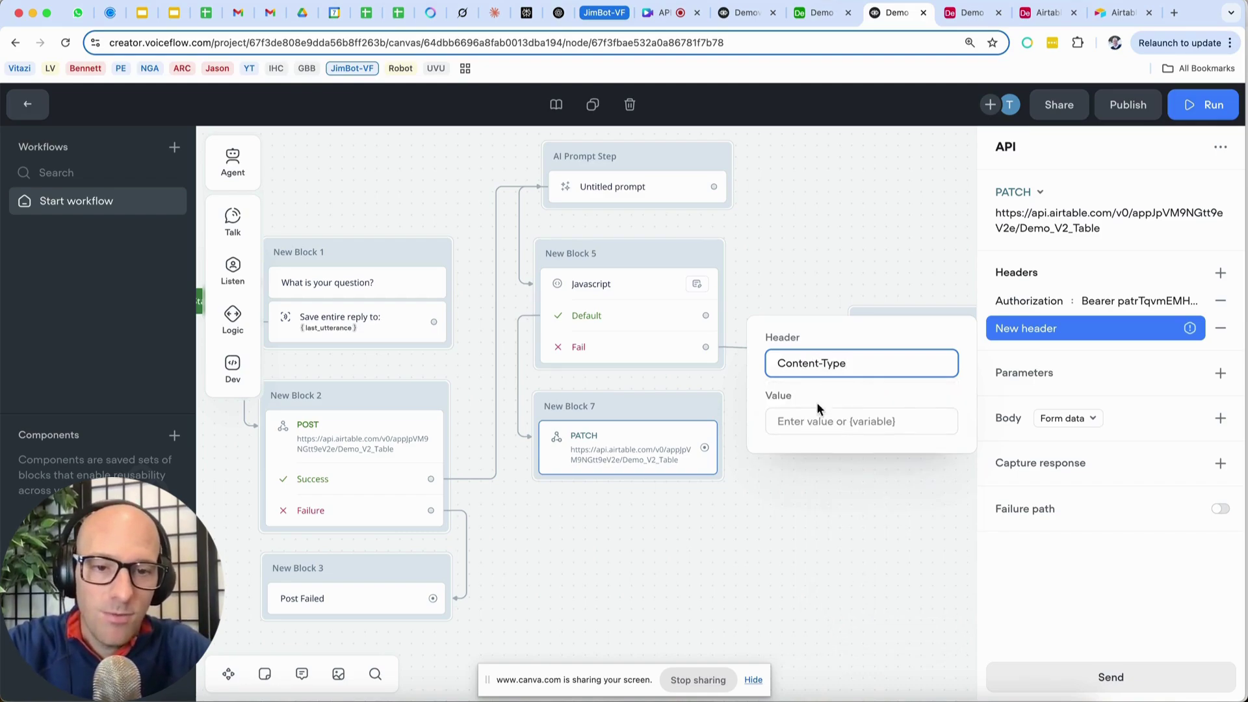
left_click(808, 420)
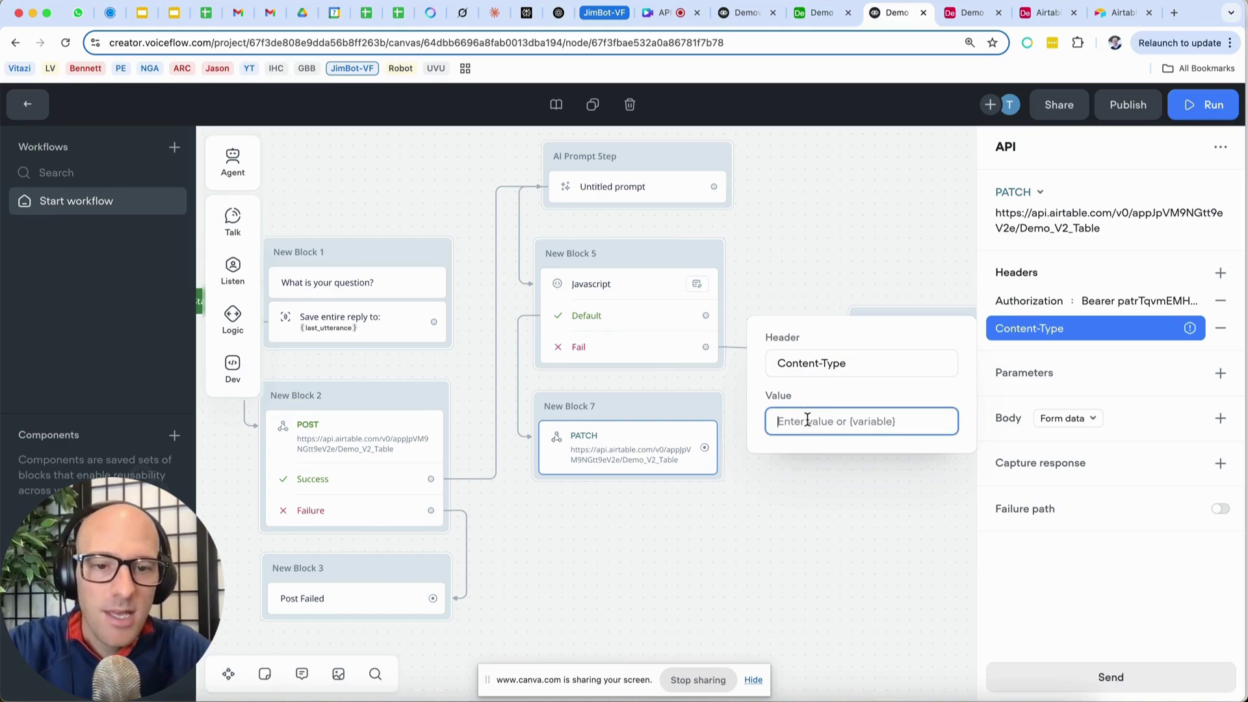
type("A")
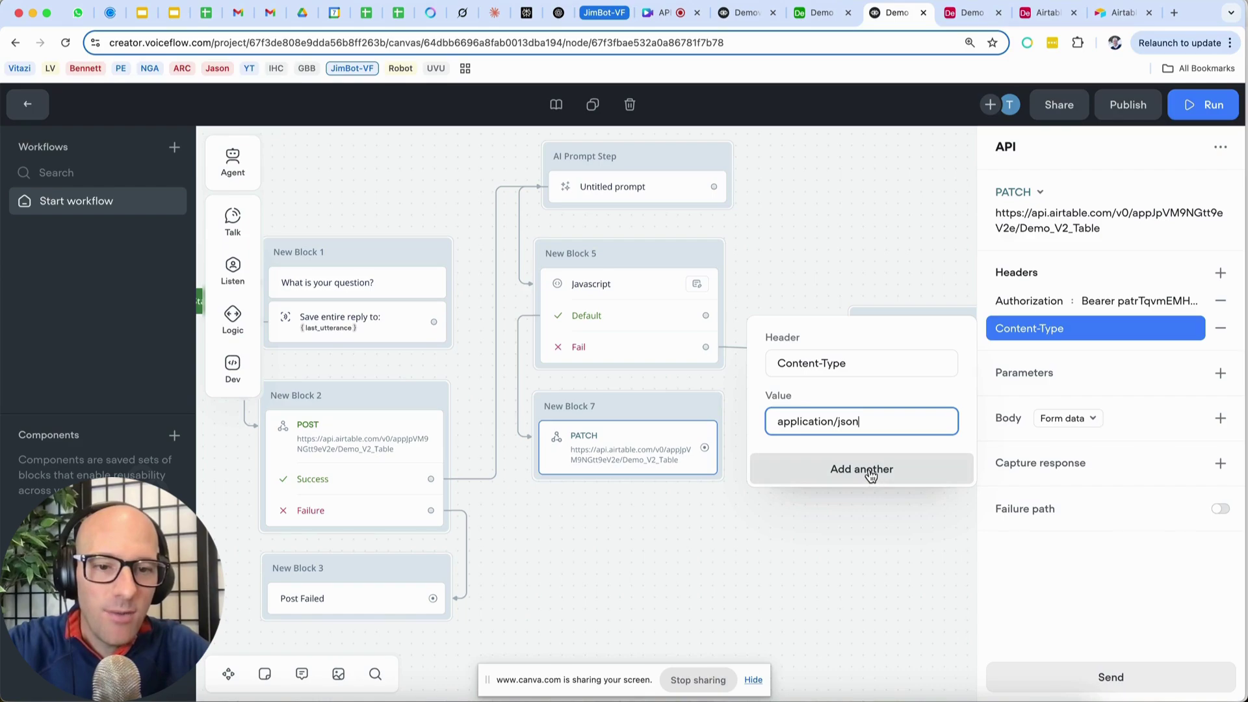
left_click(851, 531)
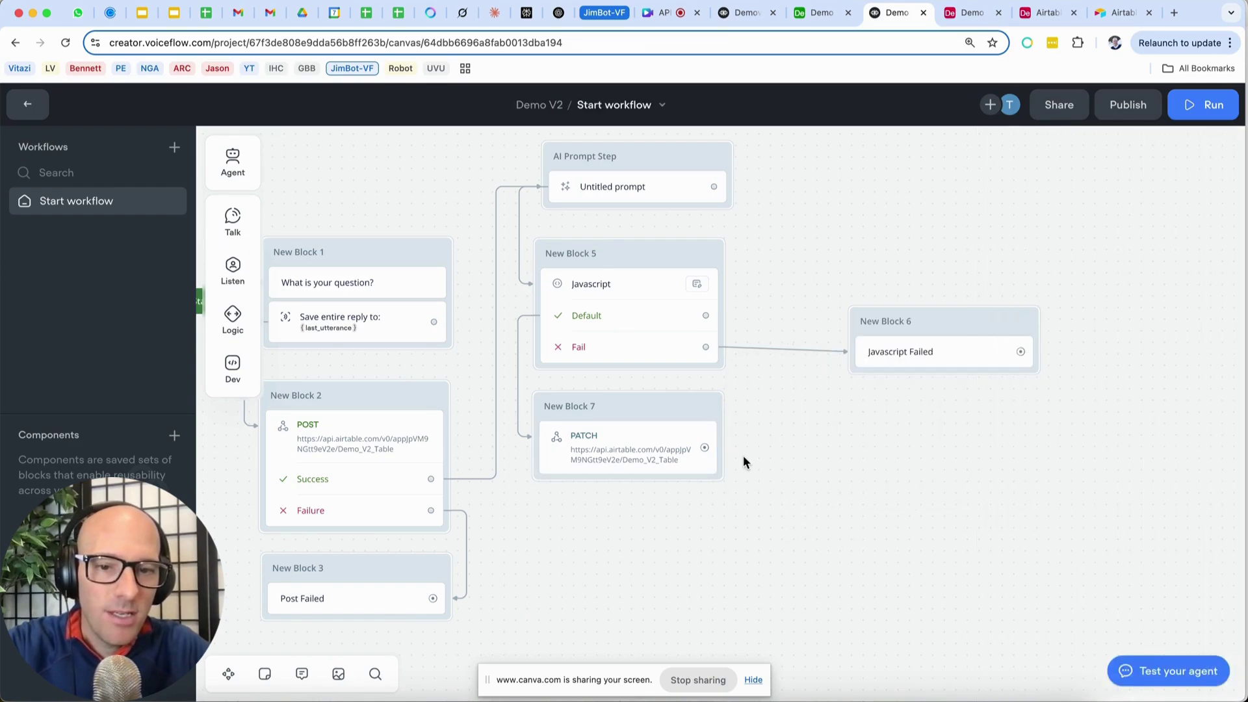
Set the PATCH step's body format to Raw.
left_click(647, 453)
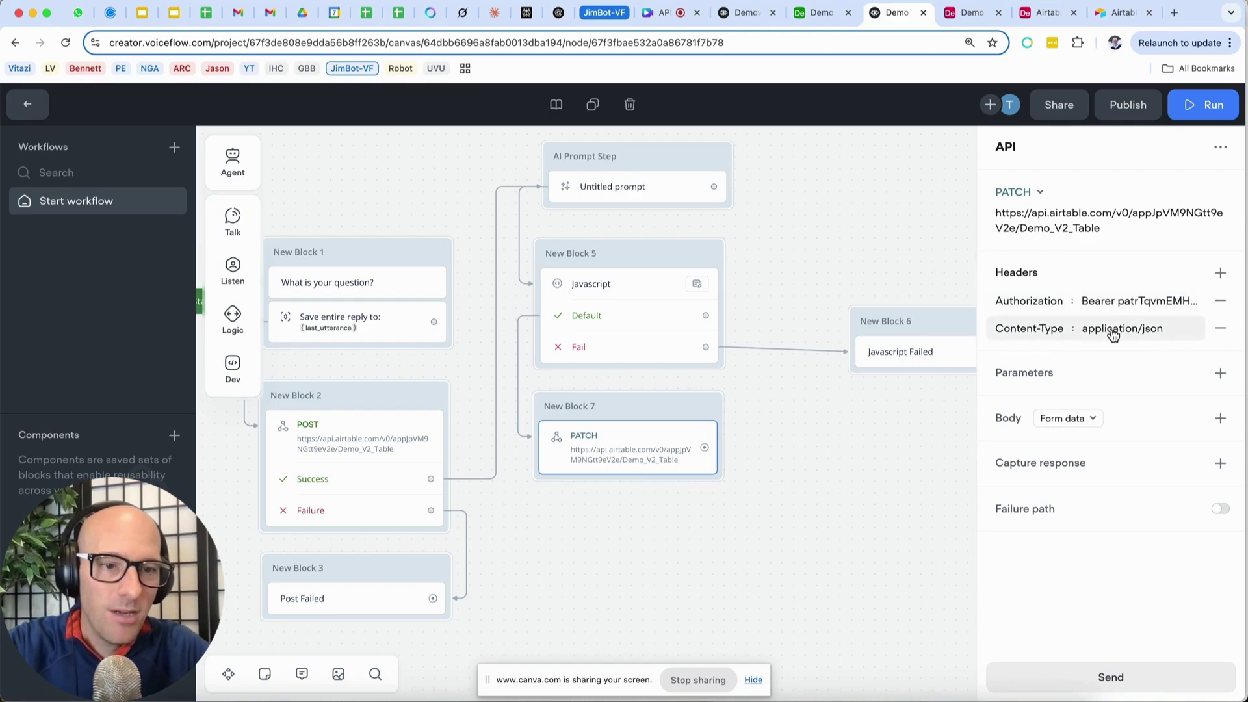
left_click(1088, 421)
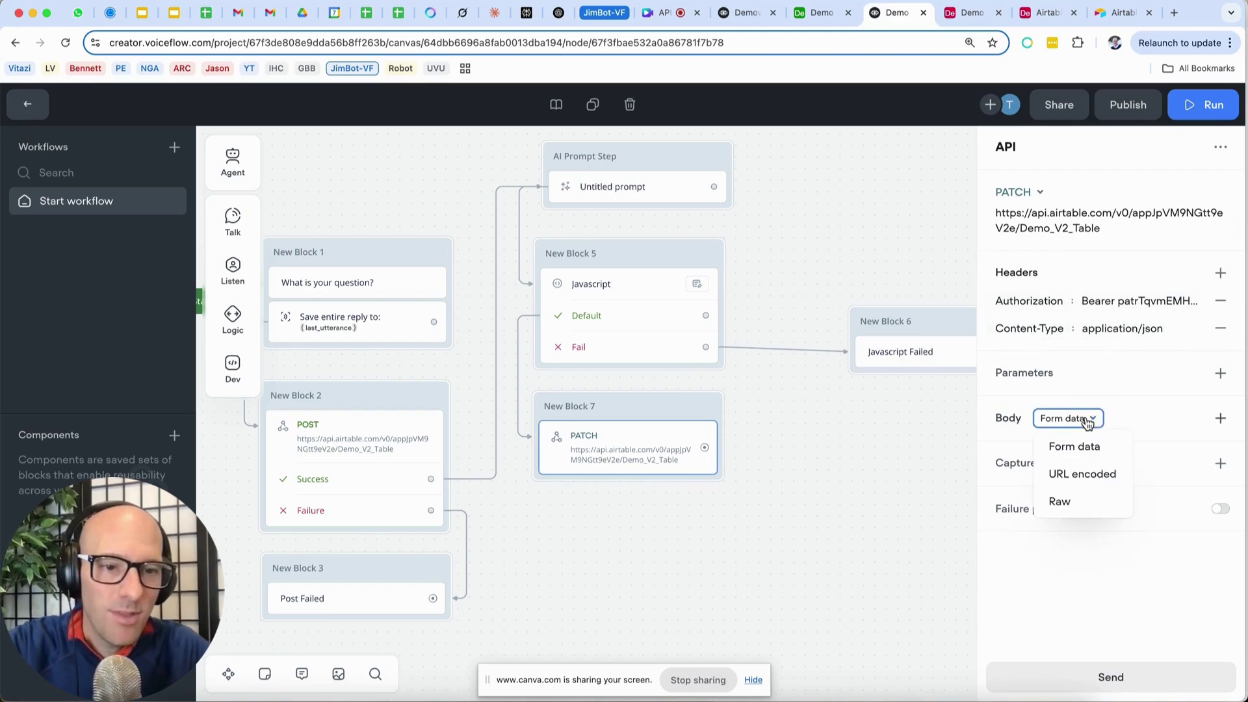
left_click(1076, 499)
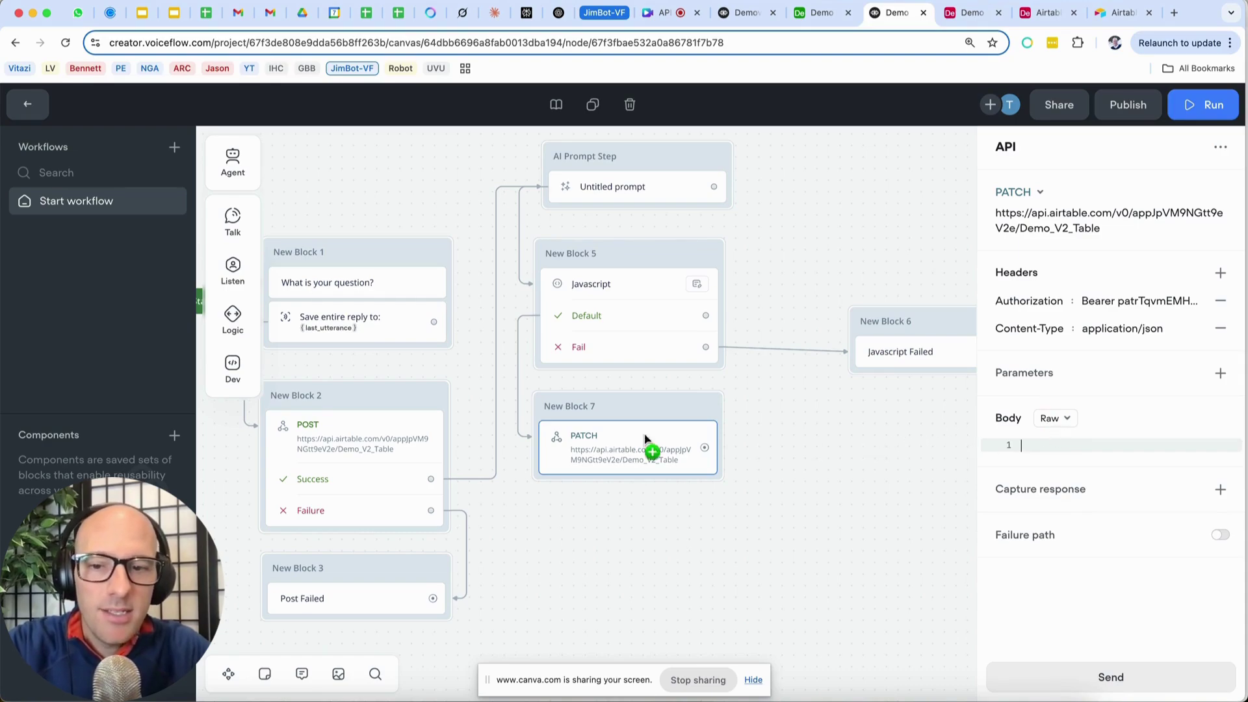
Copy the JSON body with the "AI Response": "last_response" field from the reference project's Upload AI Response PATCH step into the new PATCH step's body.
left_click(736, 13)
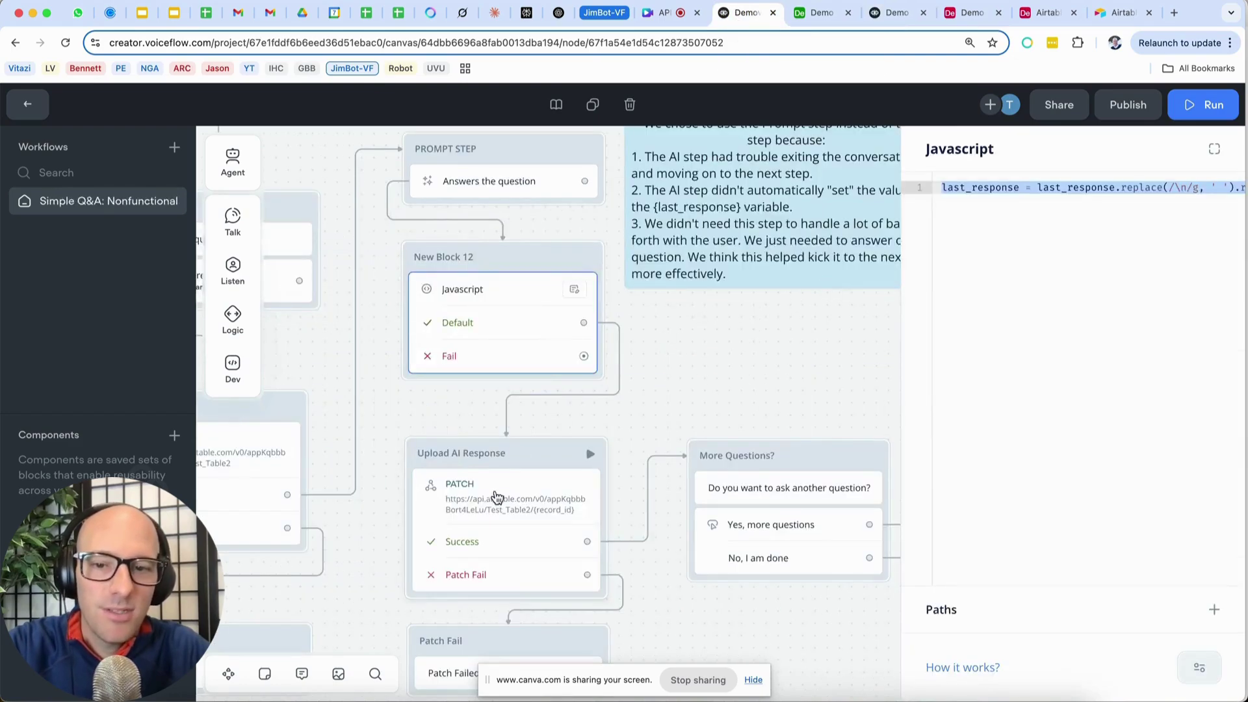
left_click(498, 512)
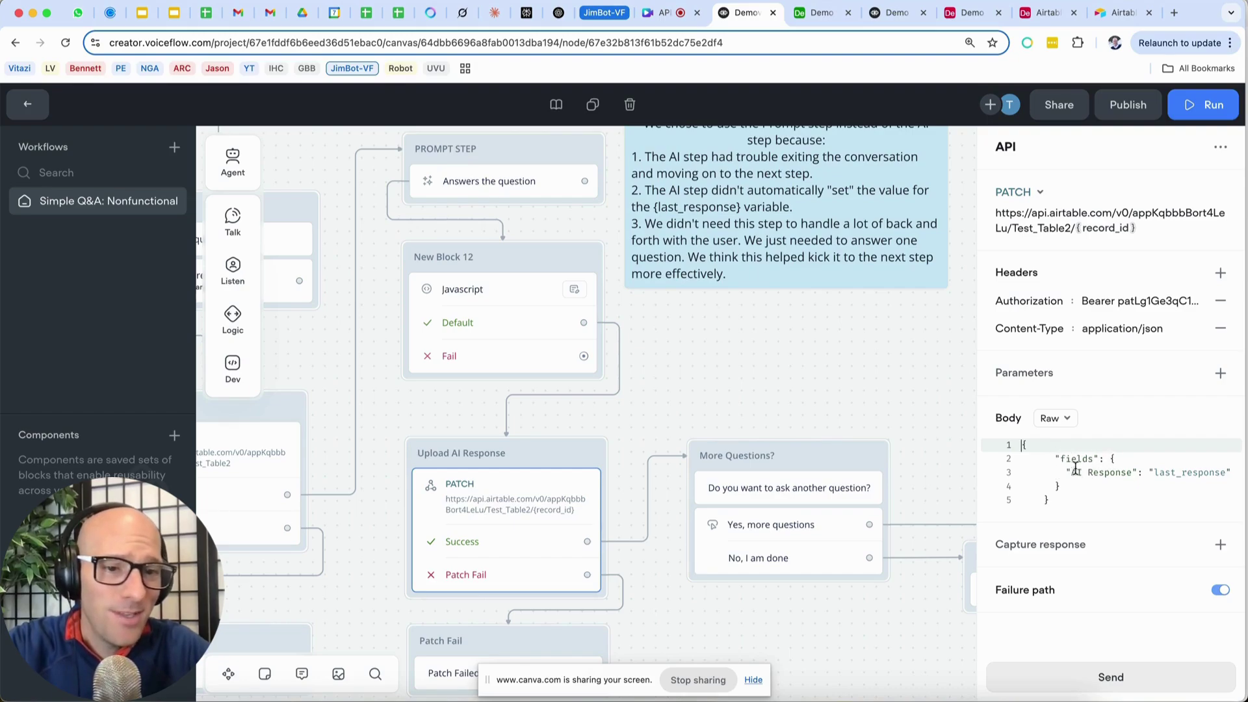
left_click_drag(1021, 443, 1060, 499)
key("ctrl+c")
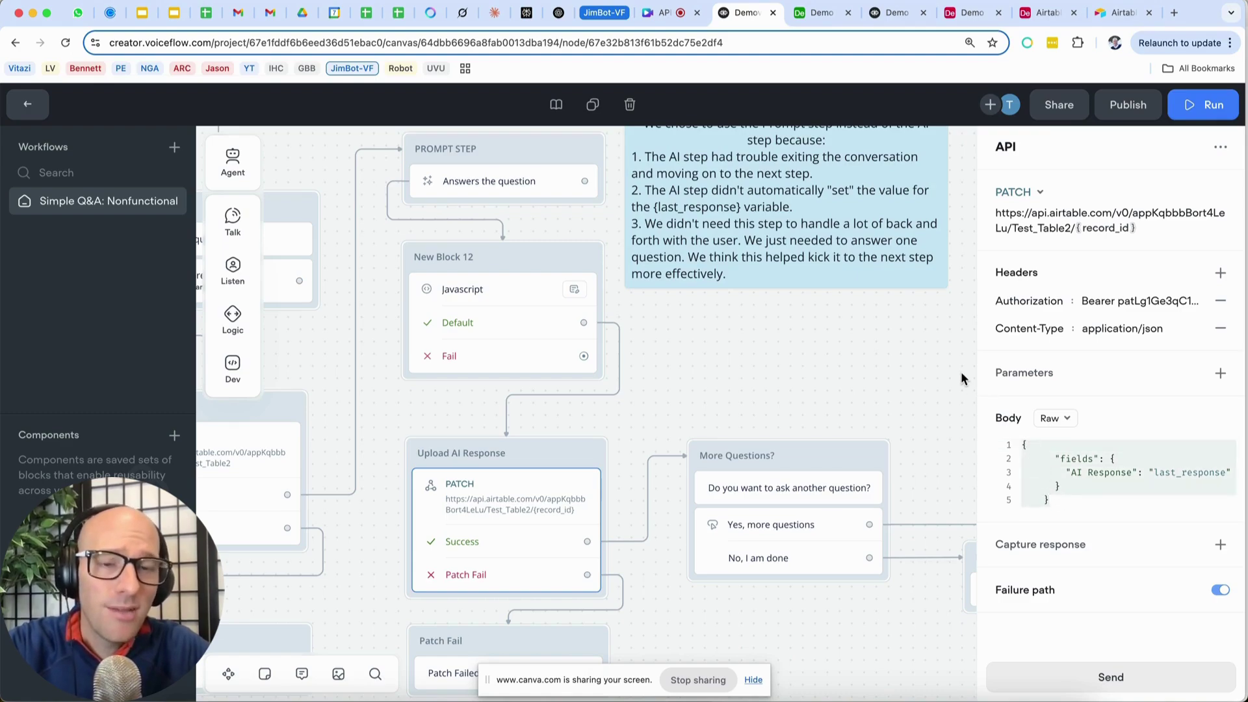
left_click(876, 13)
left_click(1014, 445)
key("ctrl+v")
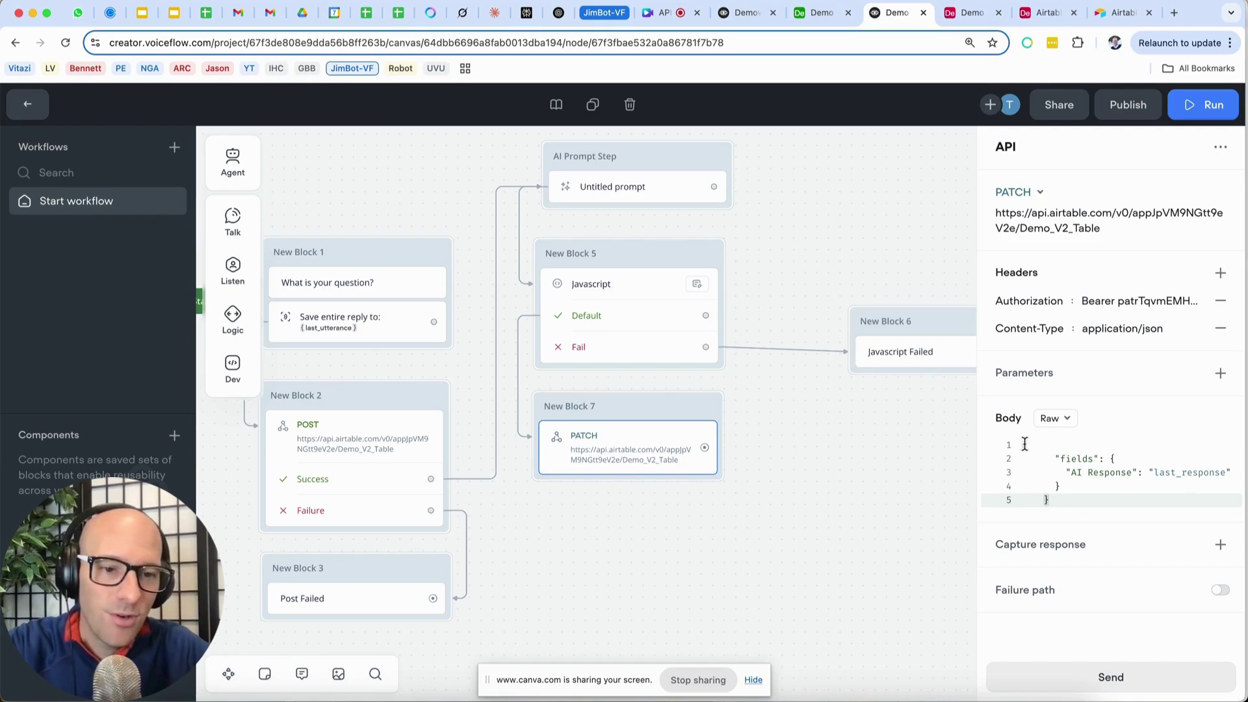
key("Up")
key("Up")
key("Up")
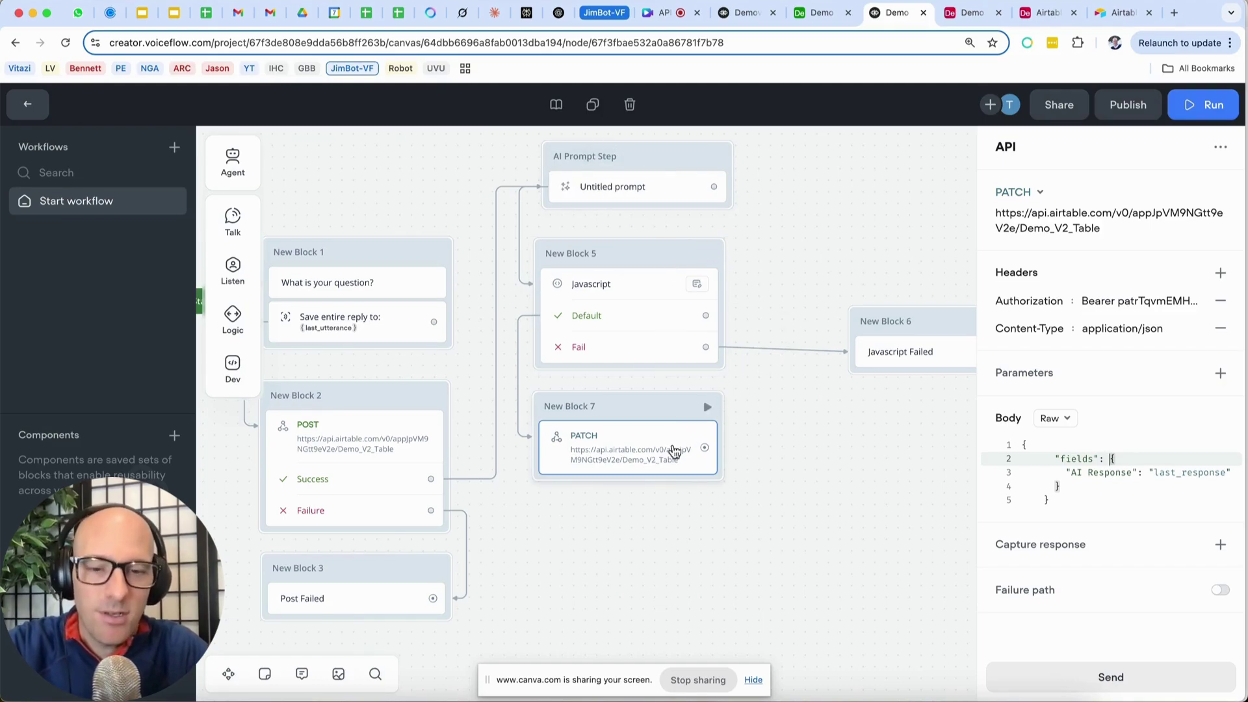
Enable the PATCH step's failure path and connect it to a new message block reading "Patch Failed", placed directly below the PATCH block.
left_click(1238, 594)
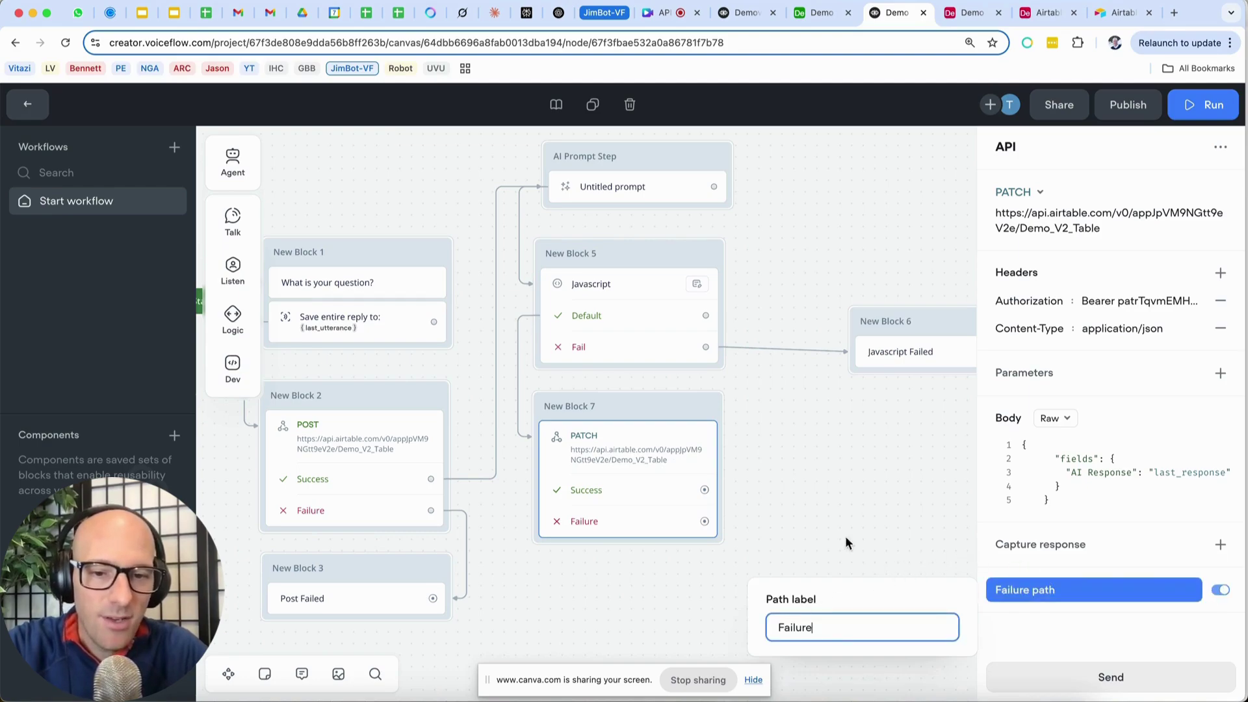
left_click(774, 528)
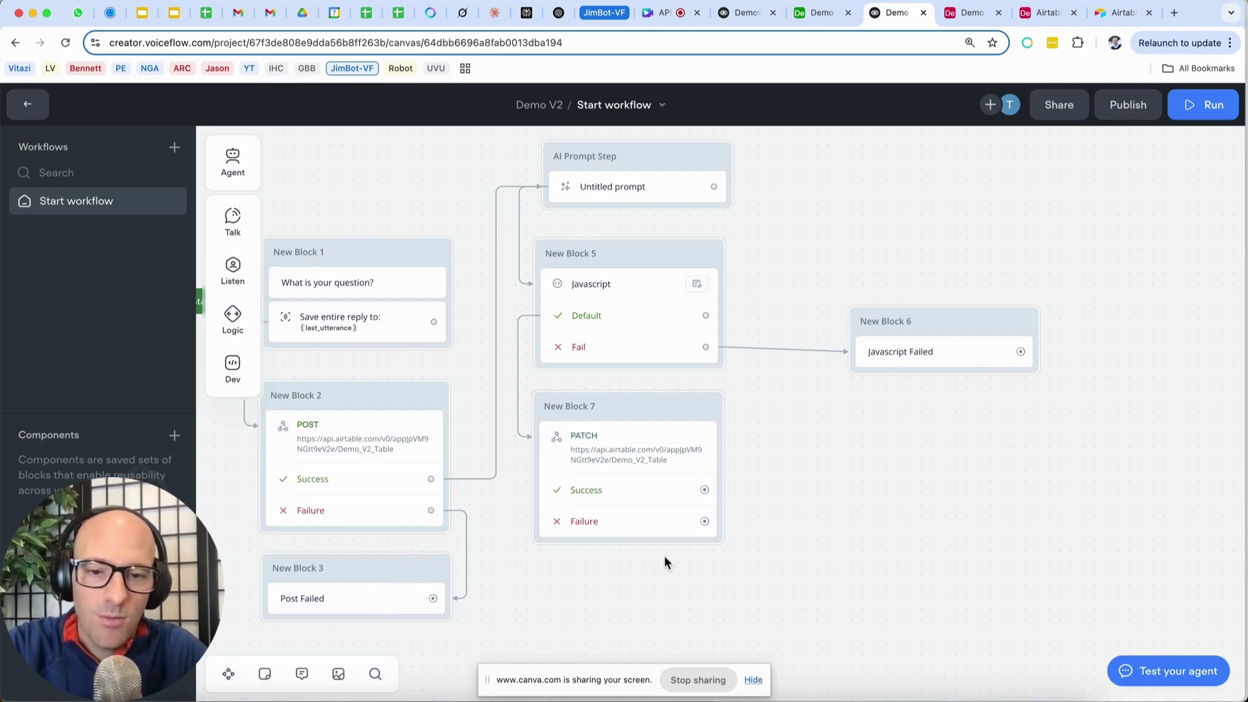
left_click_drag(704, 521, 541, 581)
mouse_move(609, 421)
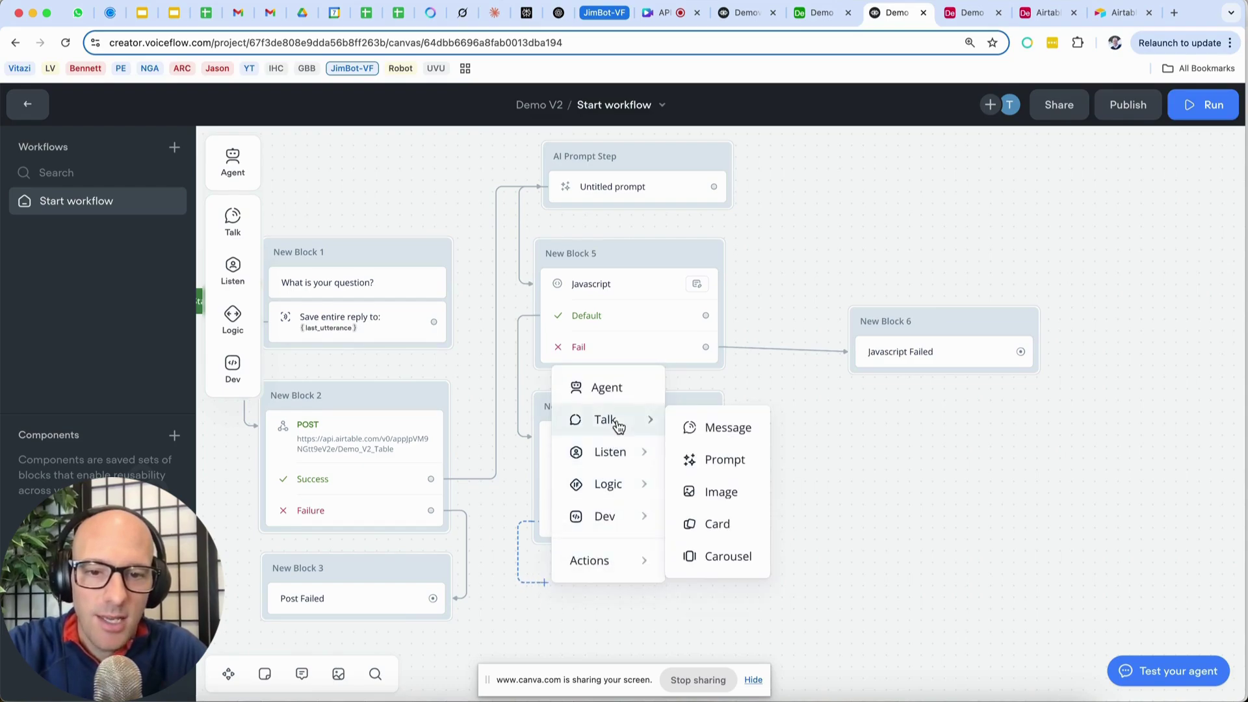
left_click(718, 430)
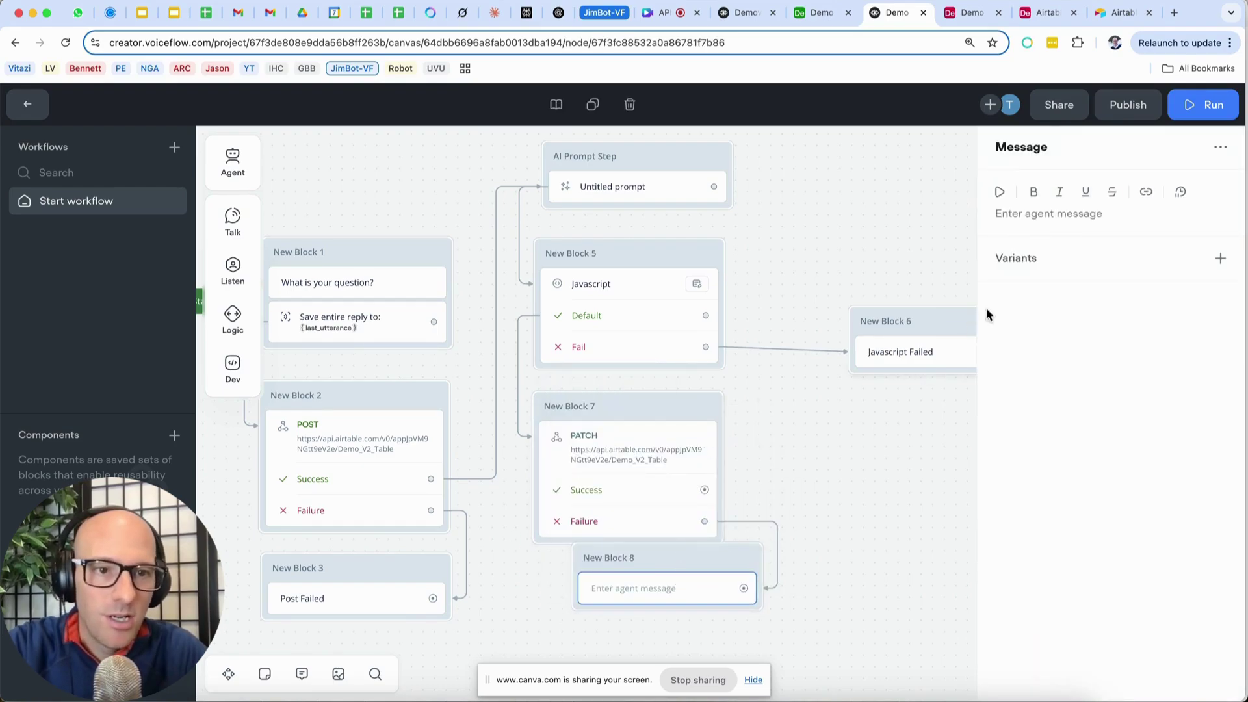
left_click(1010, 220)
type("Pas")
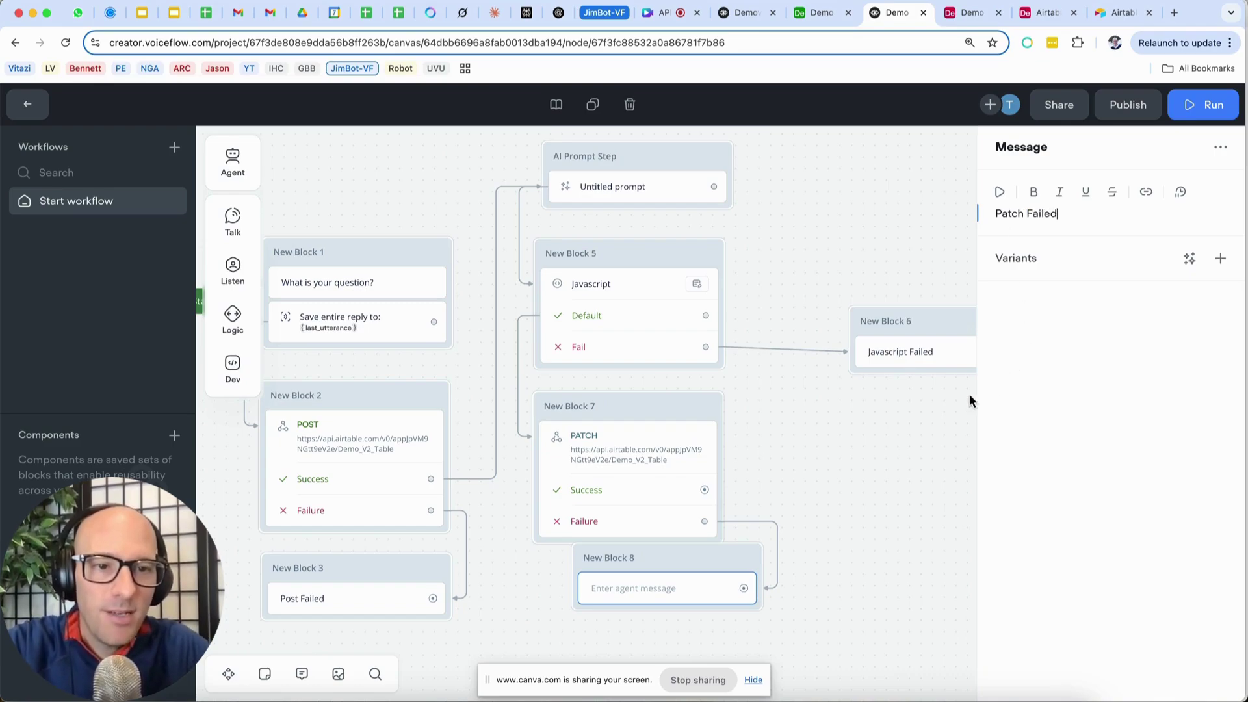
left_click(883, 443)
left_click_drag(677, 563, 625, 589)
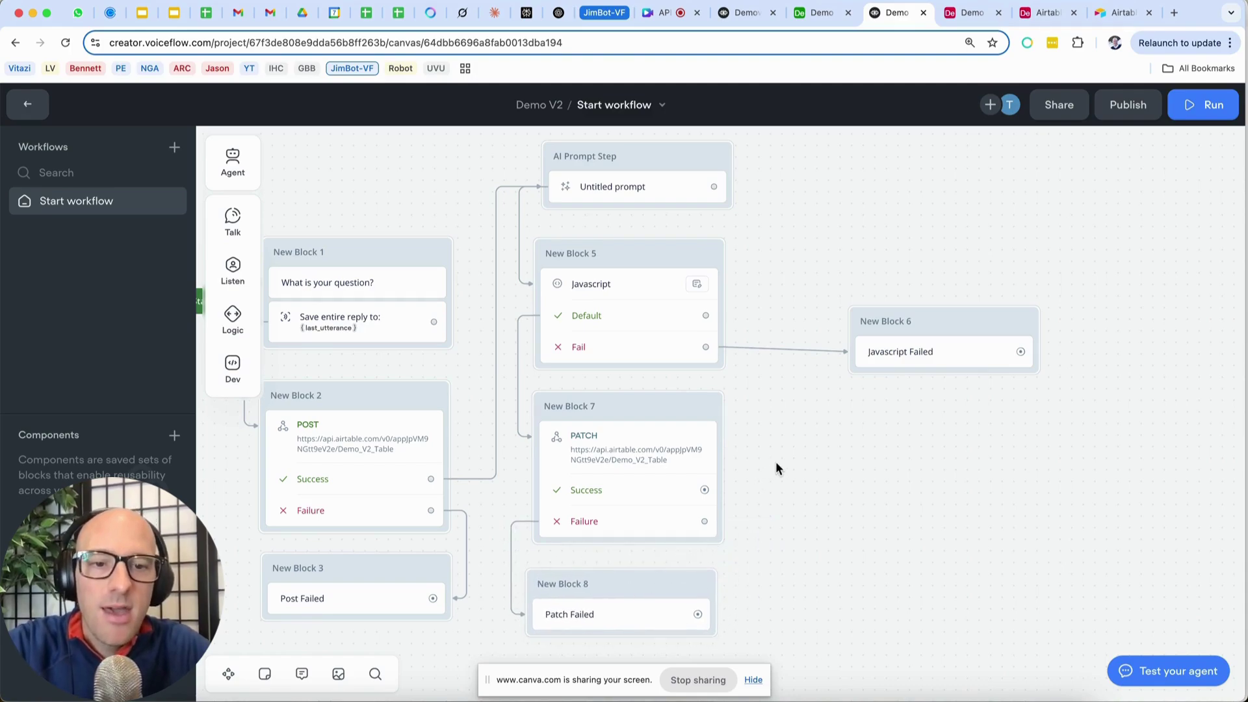
Connect the PATCH step's Success path to a new message block beside it reading "Do you have another question?".
scroll(777, 461, "right", 2)
left_click_drag(673, 498, 831, 496)
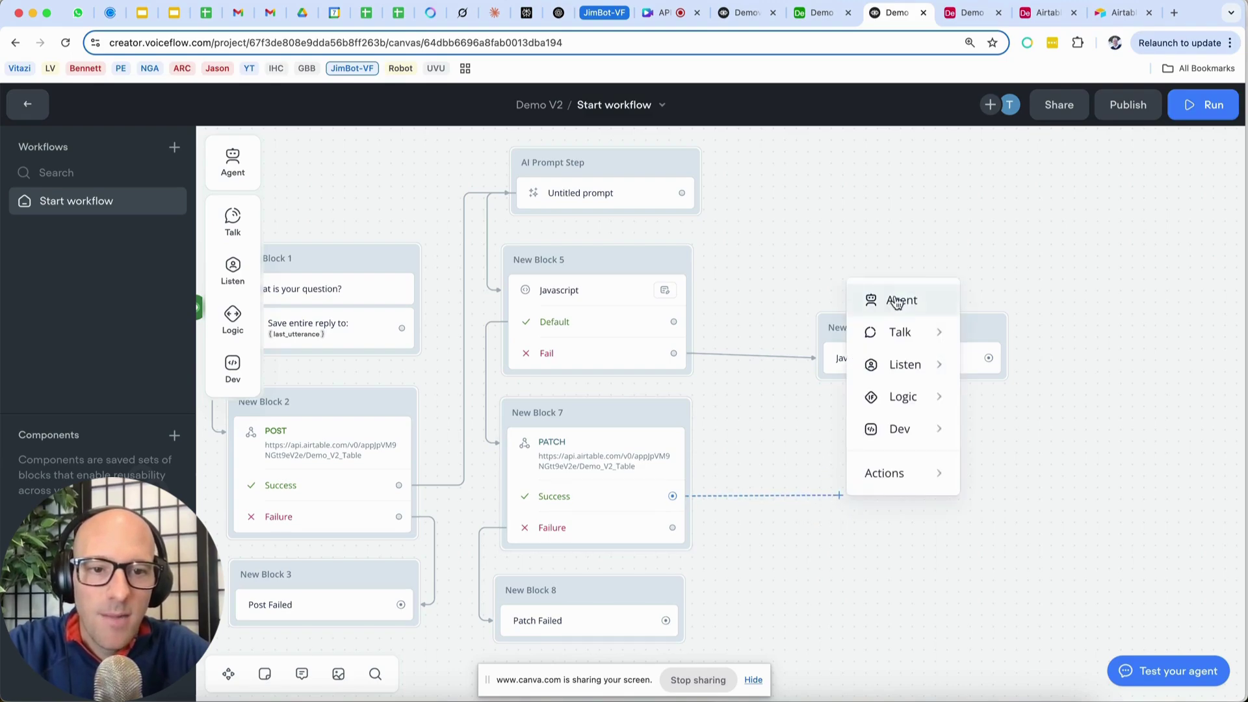
mouse_move(906, 332)
left_click(1026, 338)
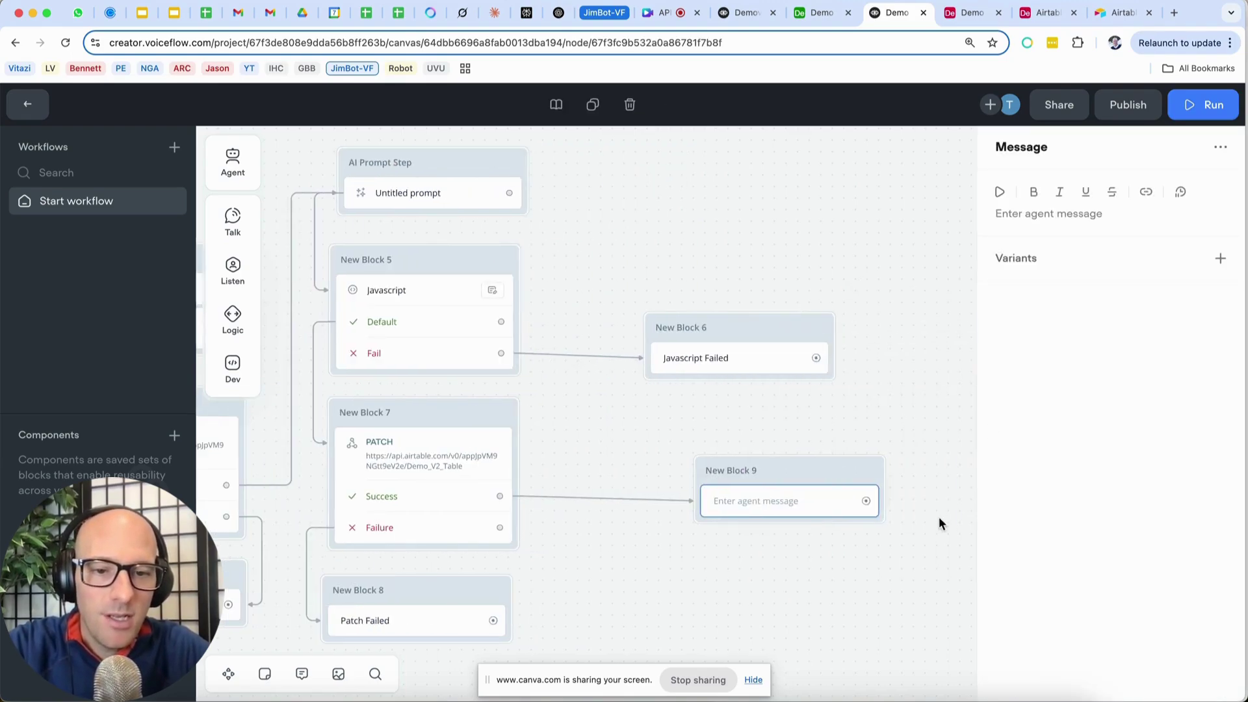
left_click(1047, 209)
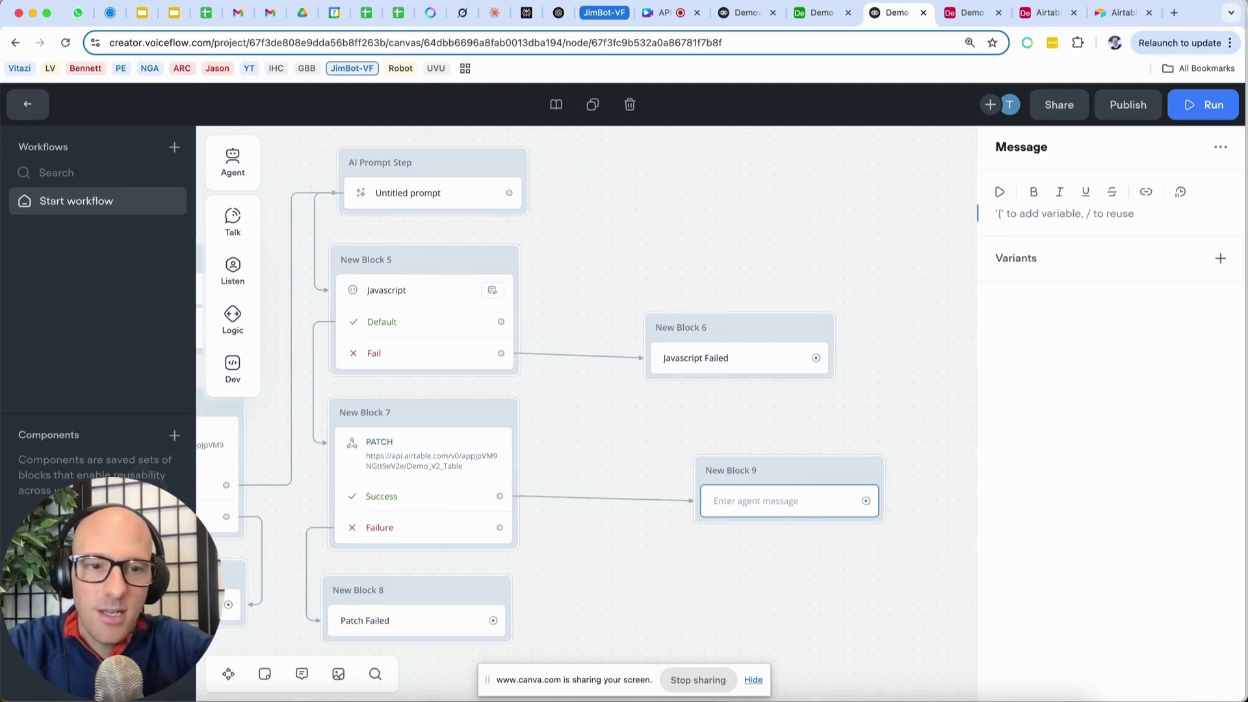
type("Do you have anothe")
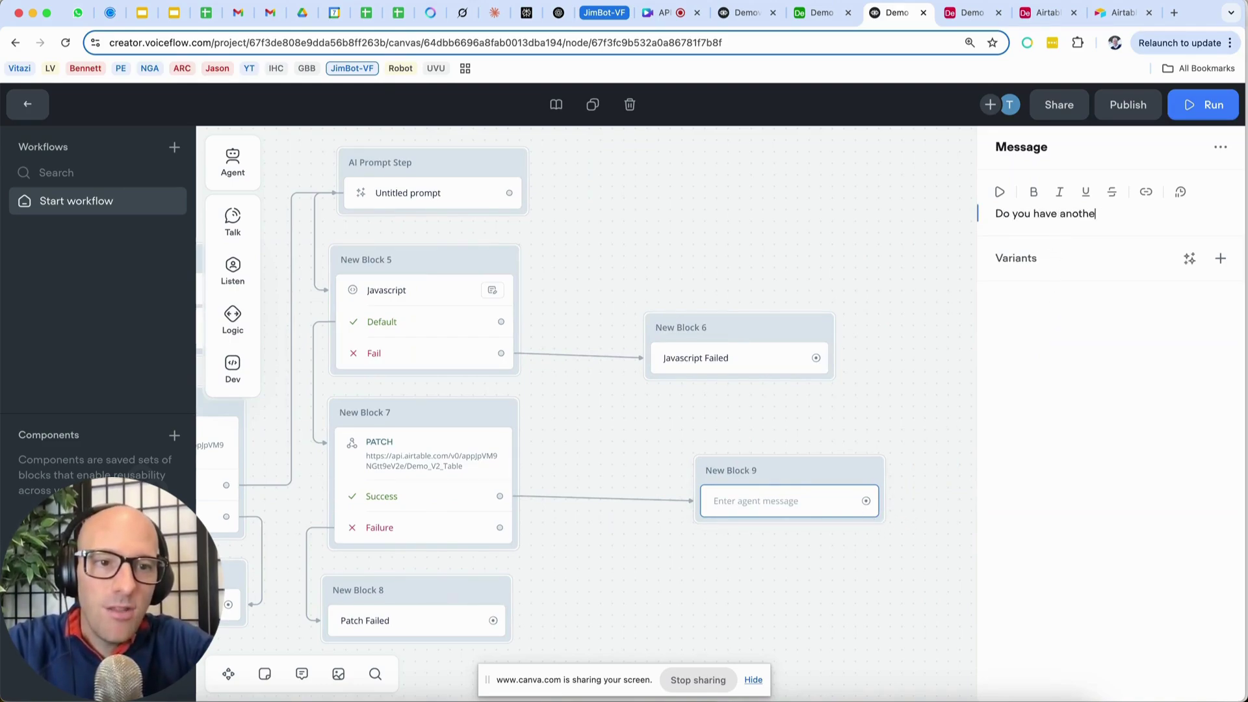
type("r quewtiontion?")
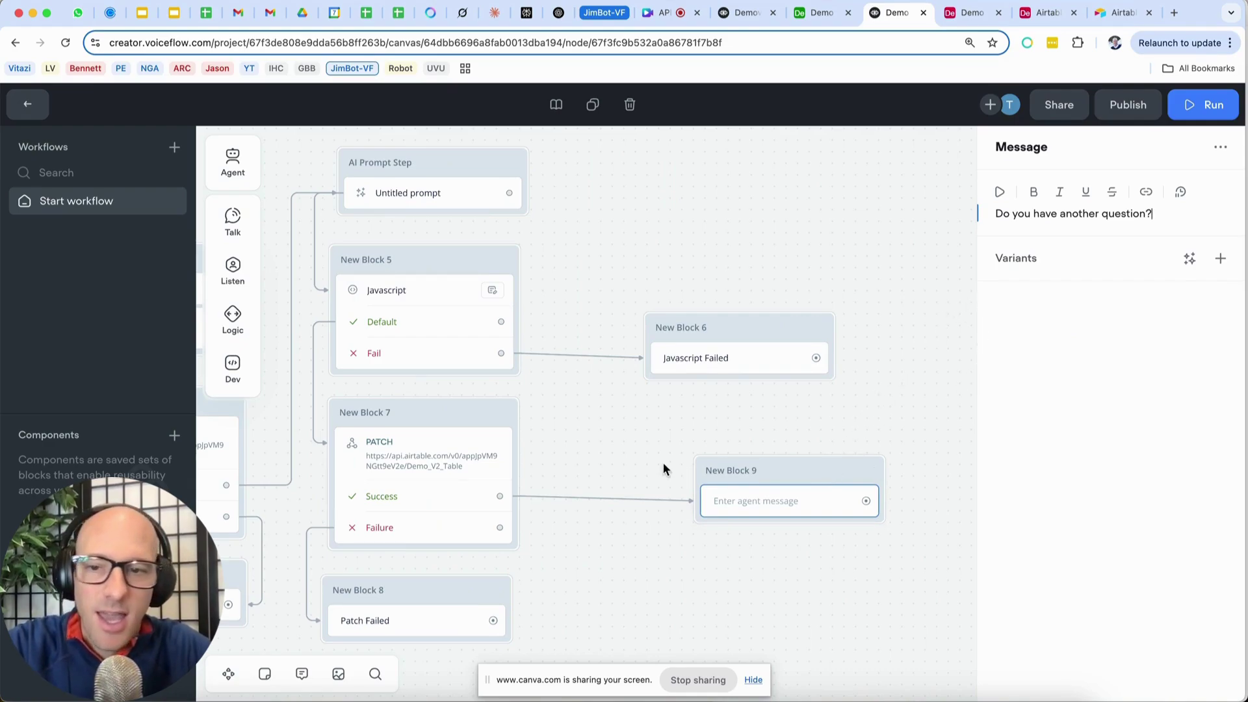
Add a Buttons step under "Do you have another question?" with "Yes, I have another question" and "No, I don't. I'm done.", and move the block closer to PATCH.
mouse_move(241, 277)
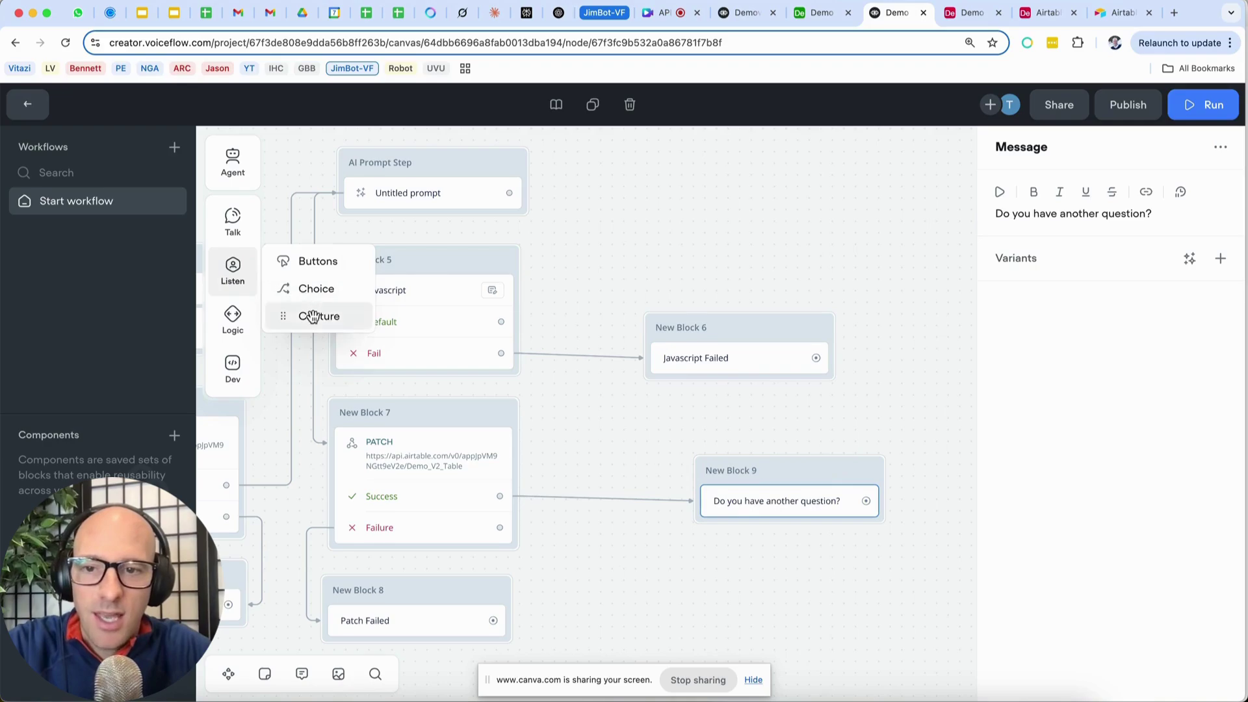
left_click_drag(316, 261, 803, 523)
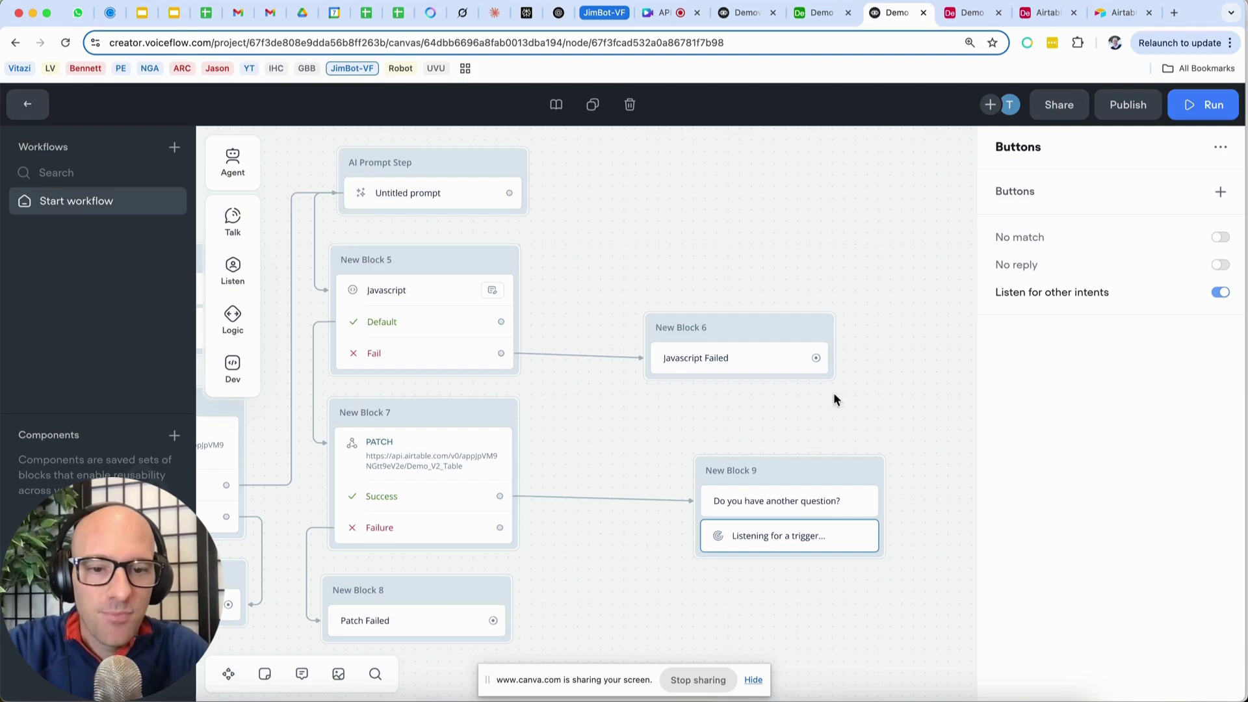
left_click(1218, 194)
type("Yes")
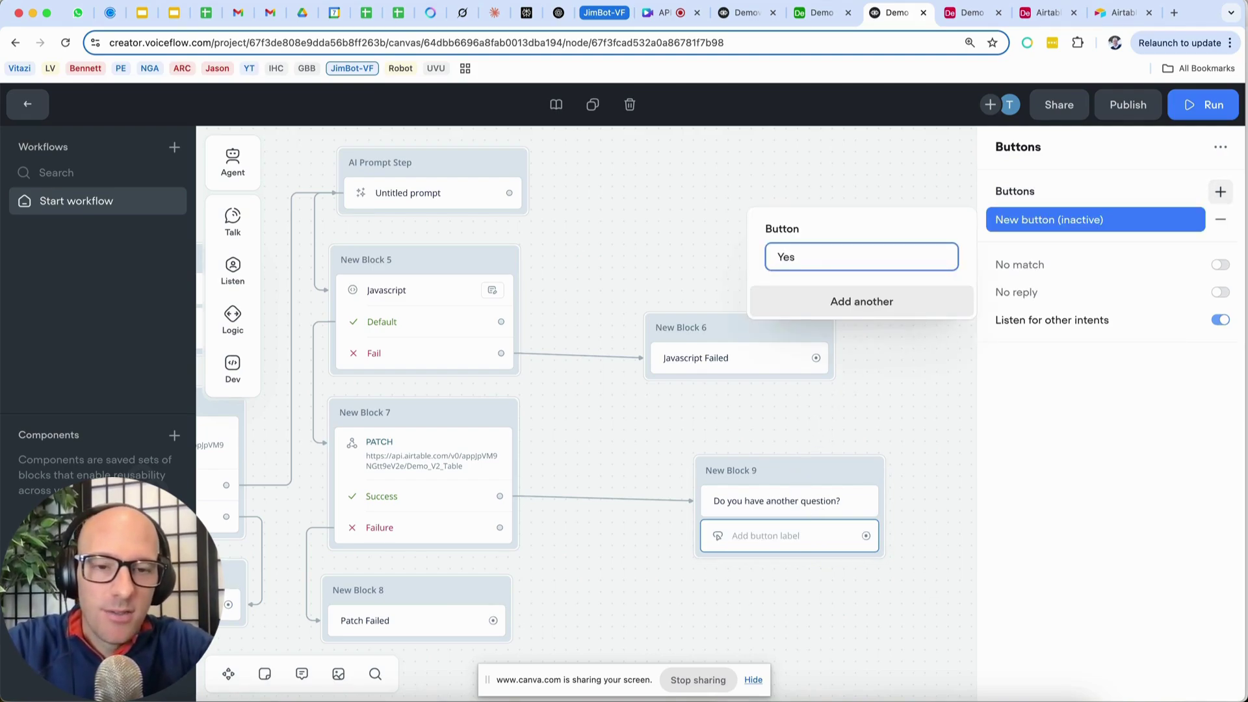
type(", I have another question")
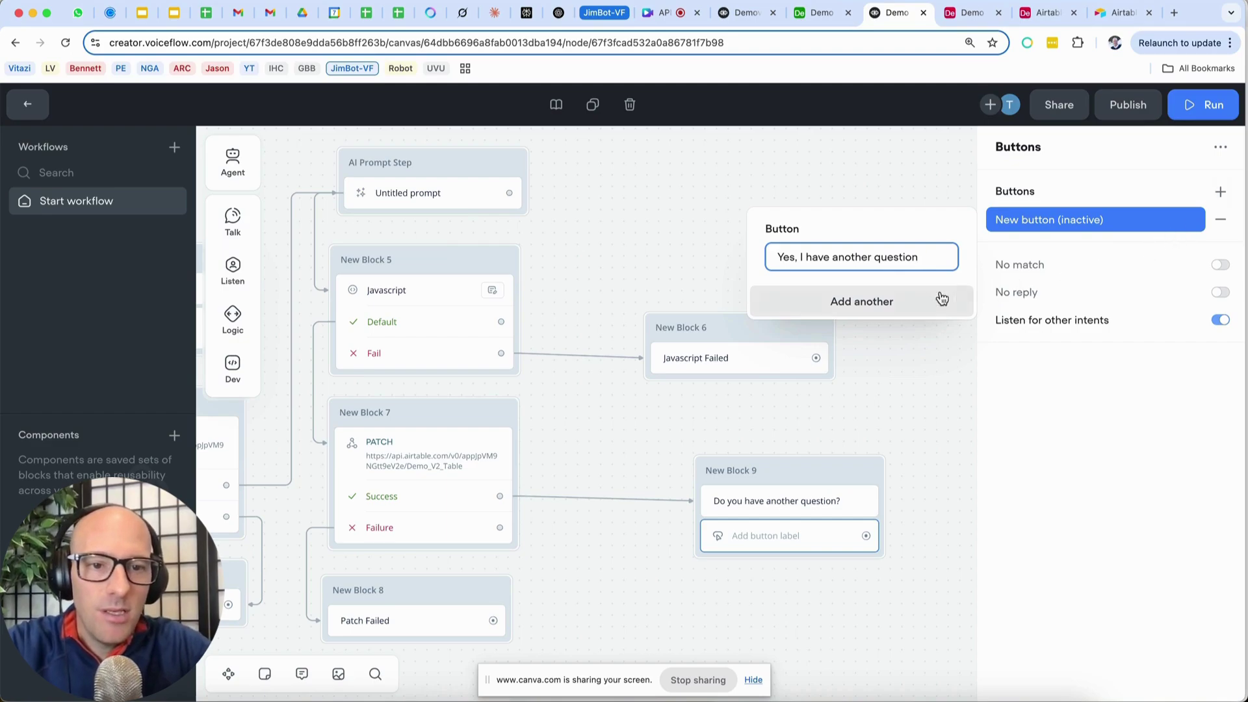
left_click(902, 303)
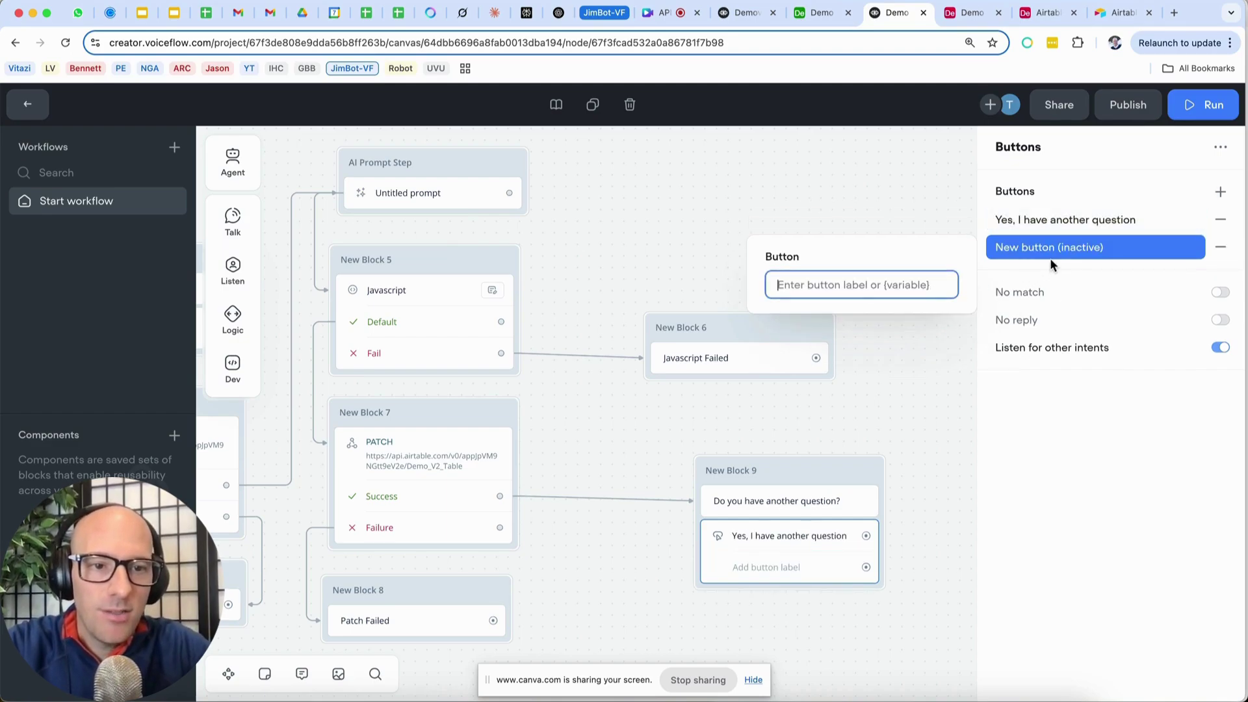
type("No, I don't. I'm done.")
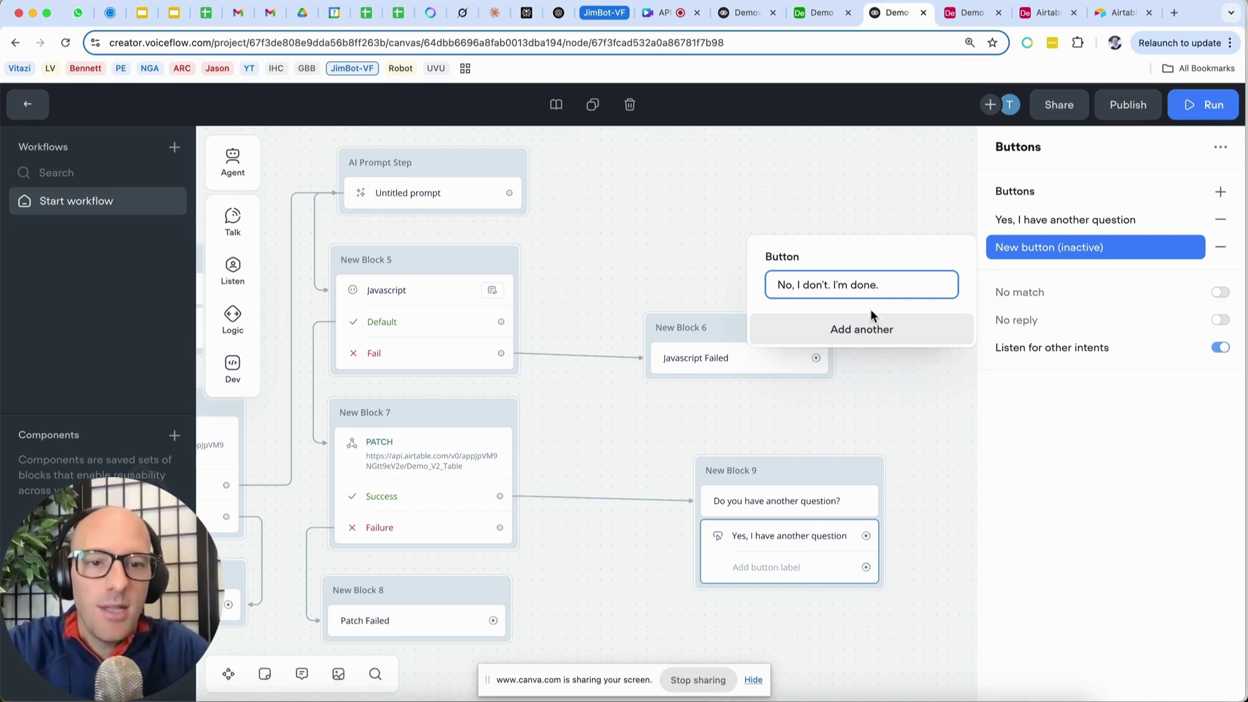
left_click(925, 474)
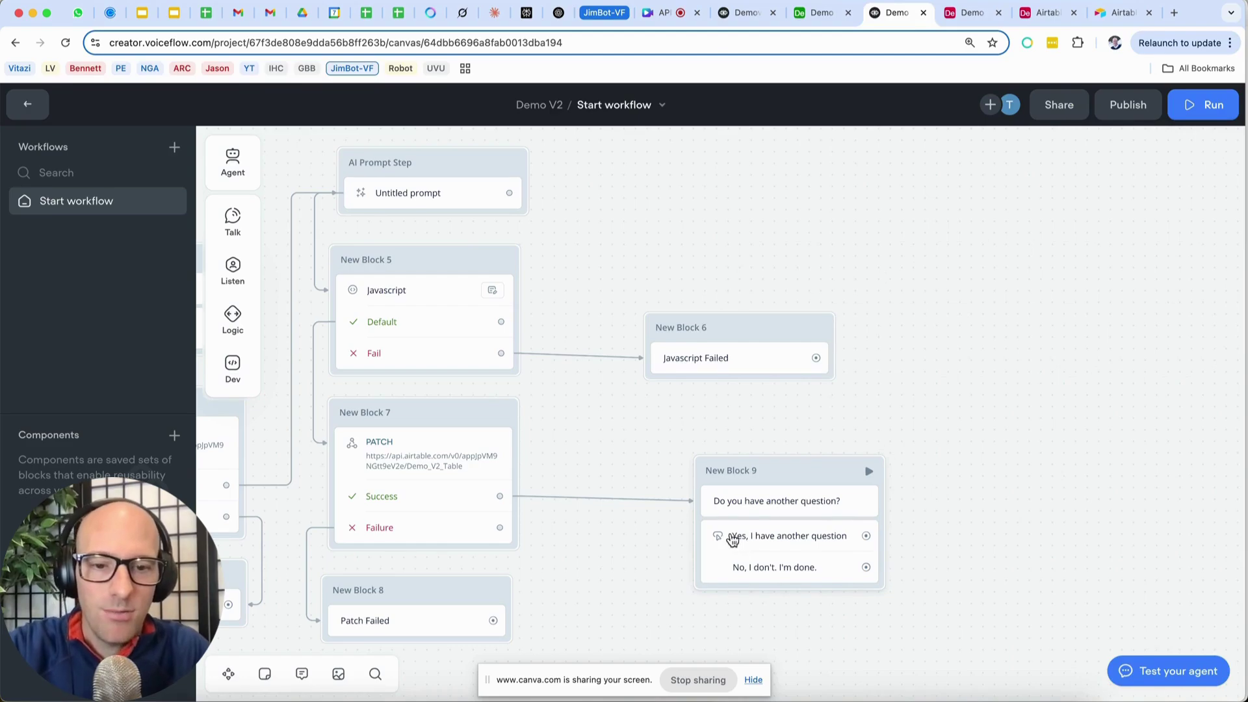
left_click_drag(788, 475, 696, 470)
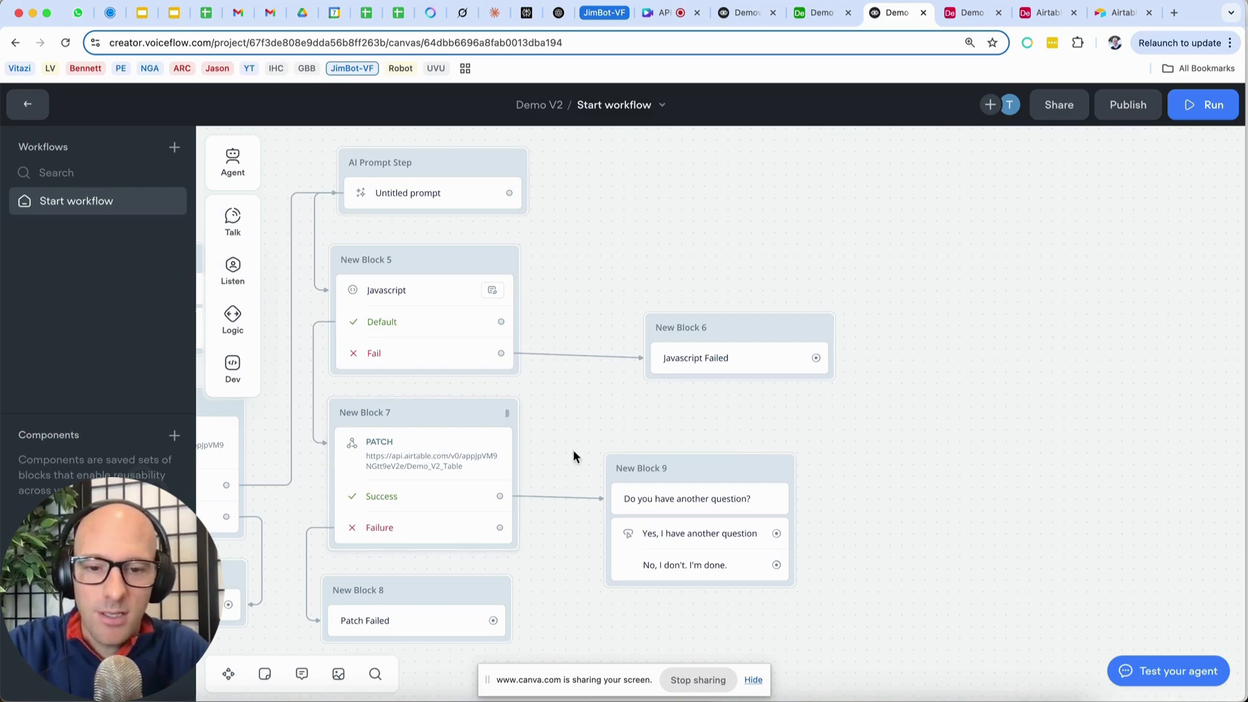
Append /{record_id} to the PATCH step's Airtable URL using the record_id variable, checking it against the reference project's Upload AI Response step.
left_click(433, 453)
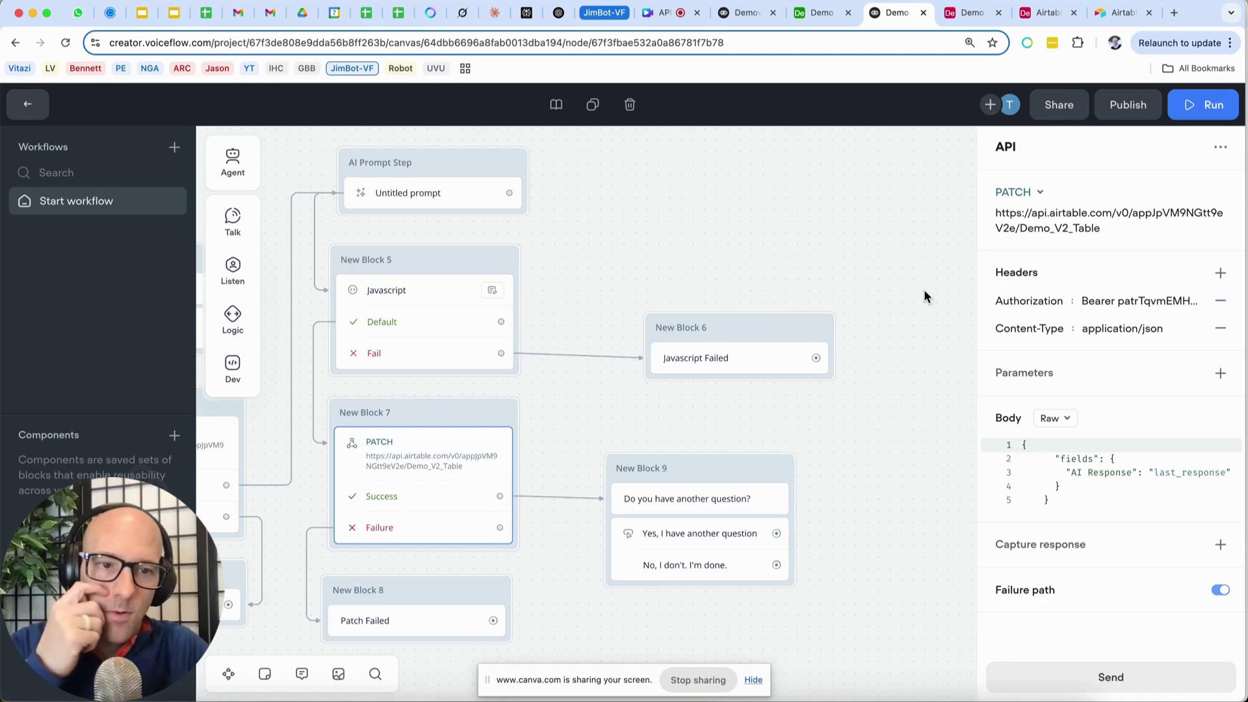
left_click(1136, 229)
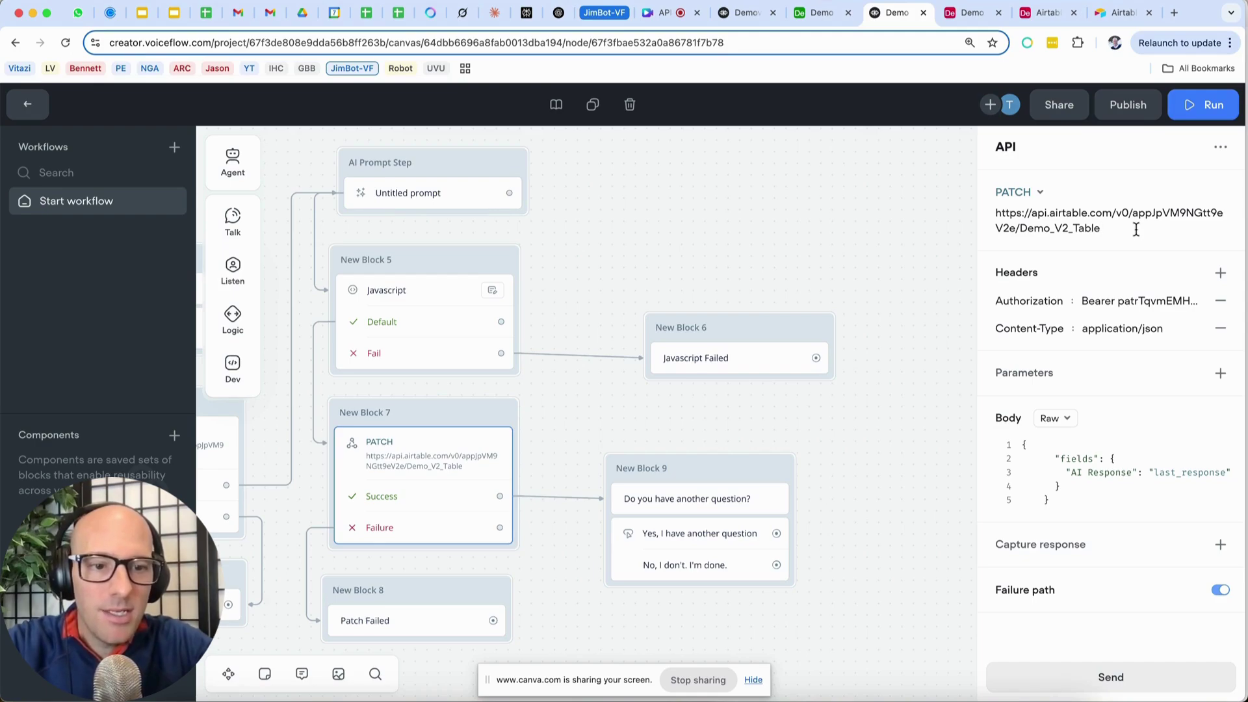
left_click(743, 12)
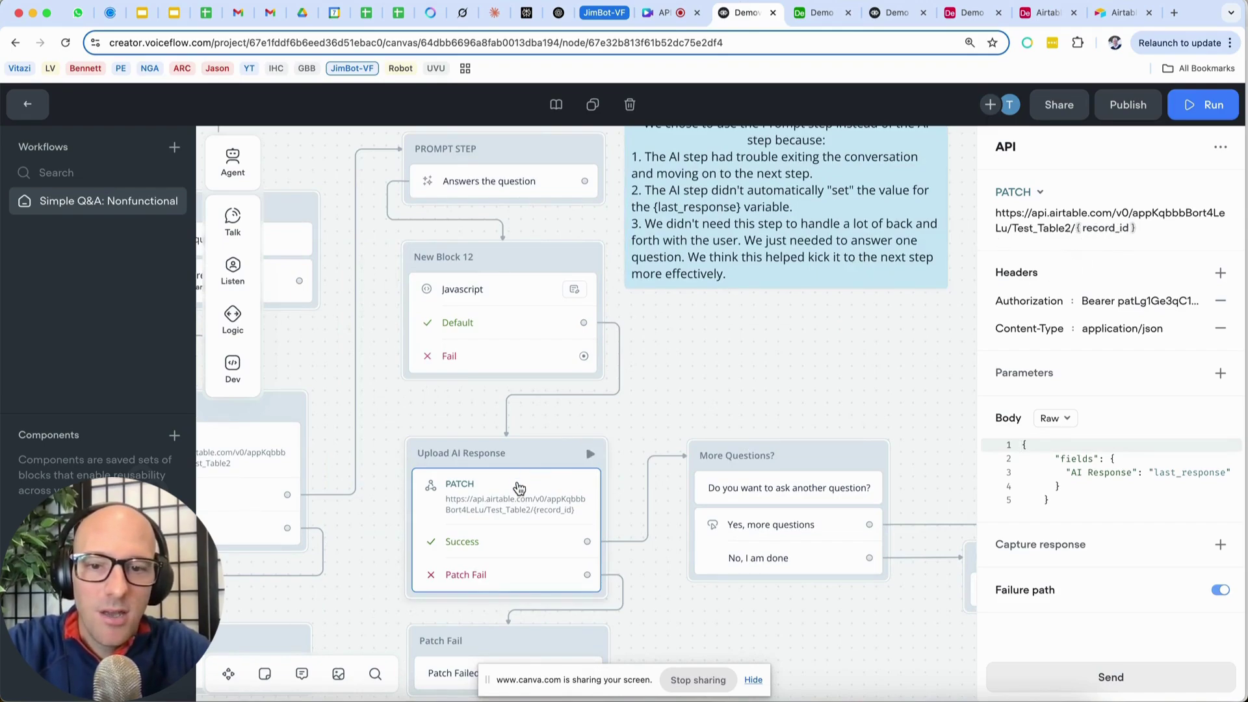
left_click(1105, 229)
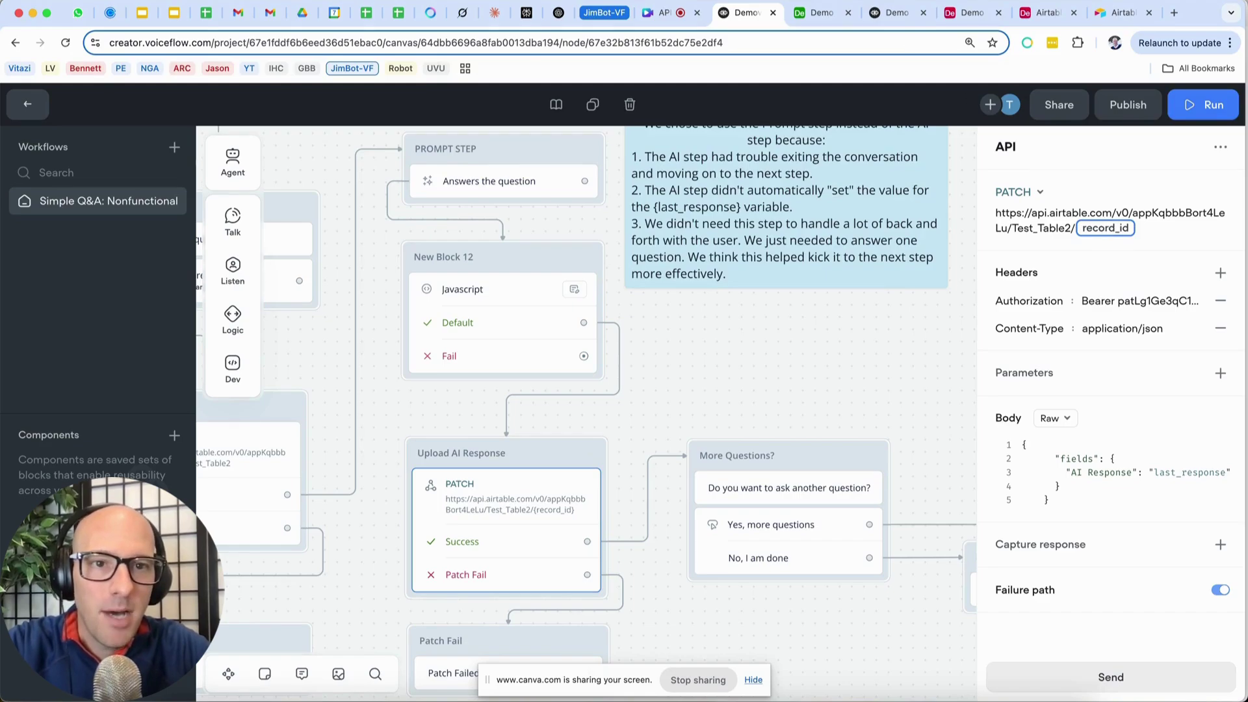
left_click(884, 17)
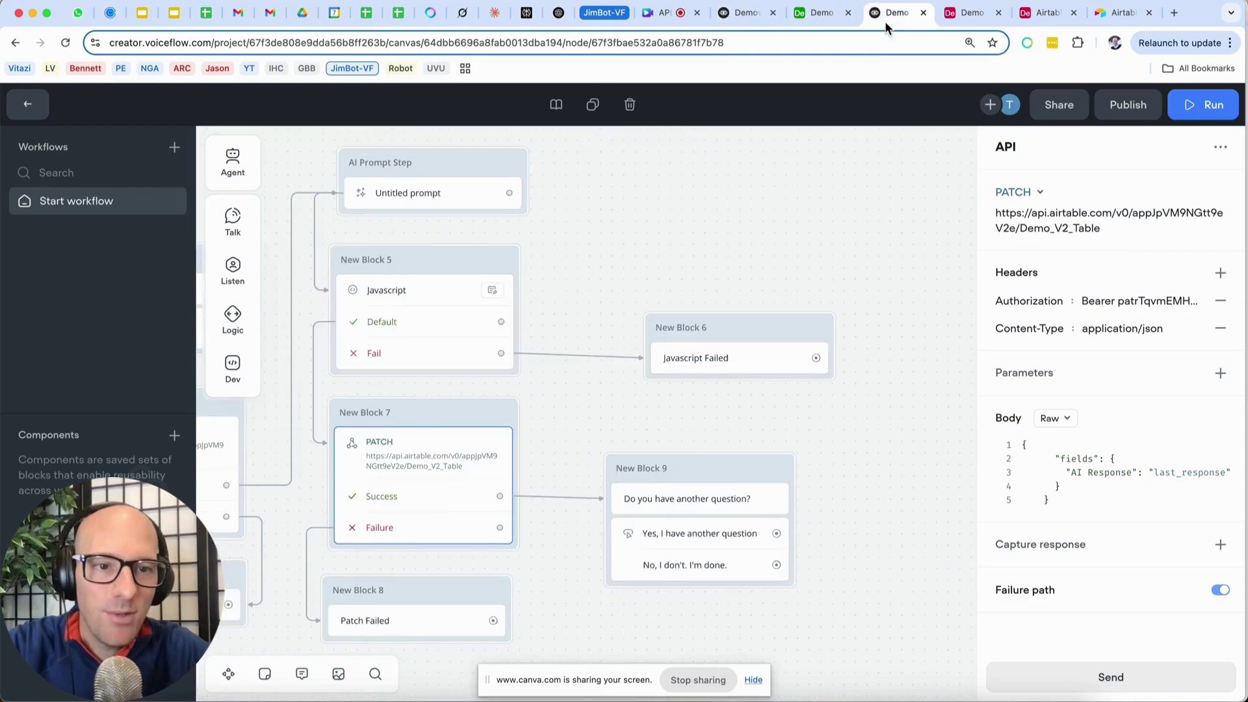
key("super+v")
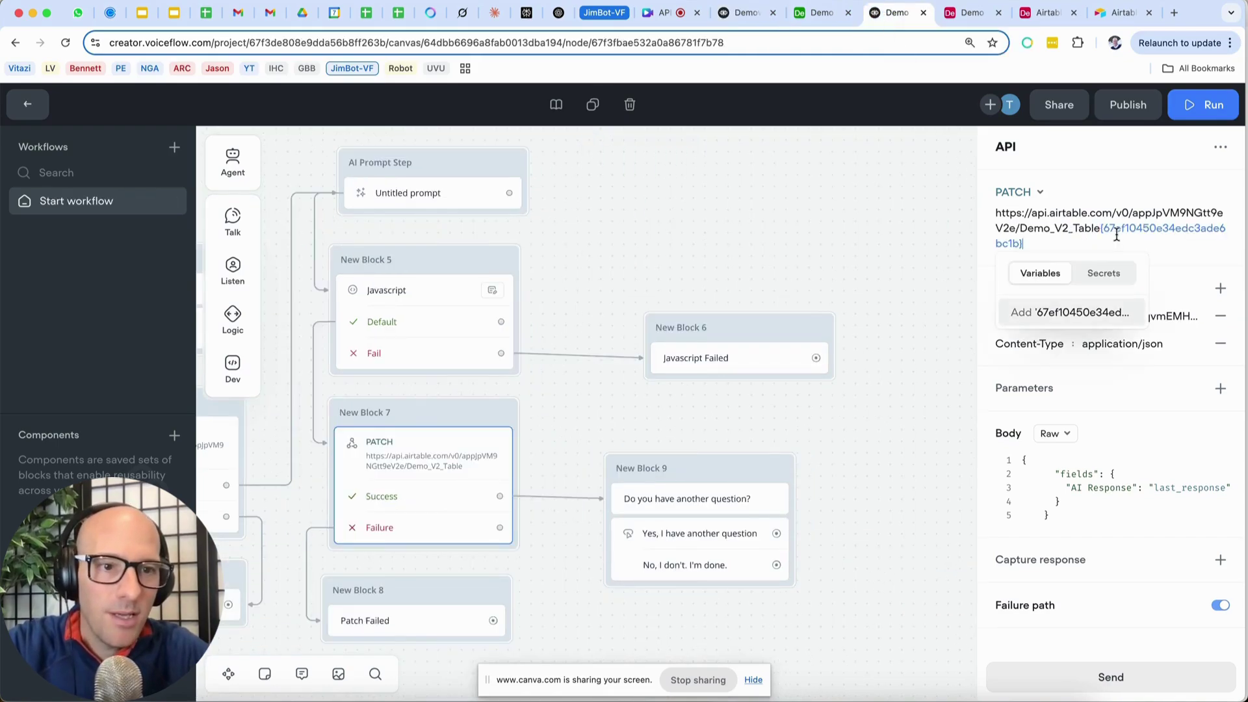
key("super+z")
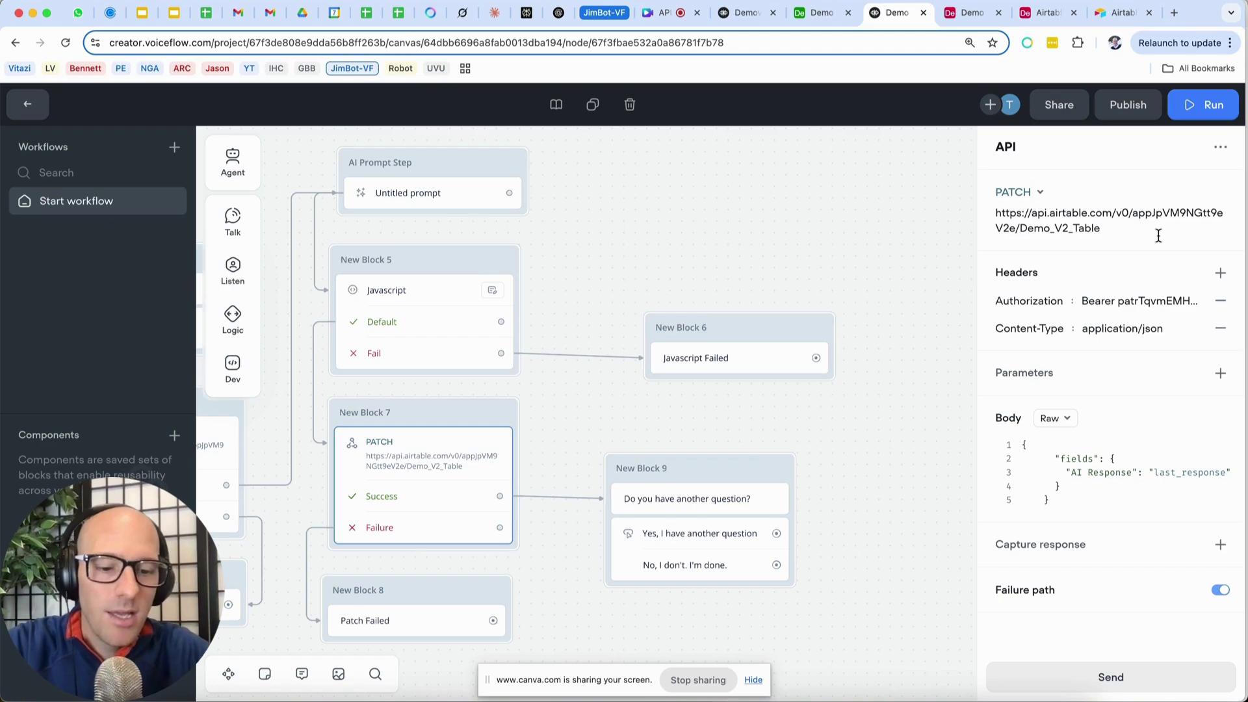
type("/")
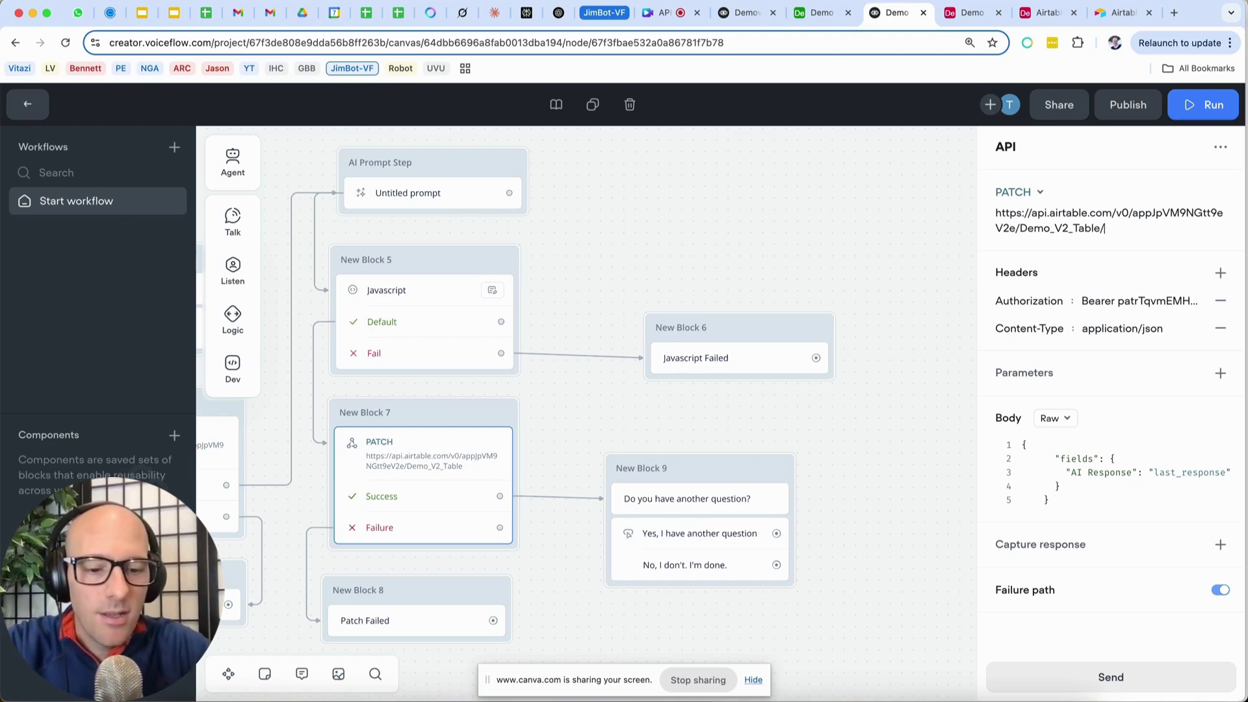
type("{reco")
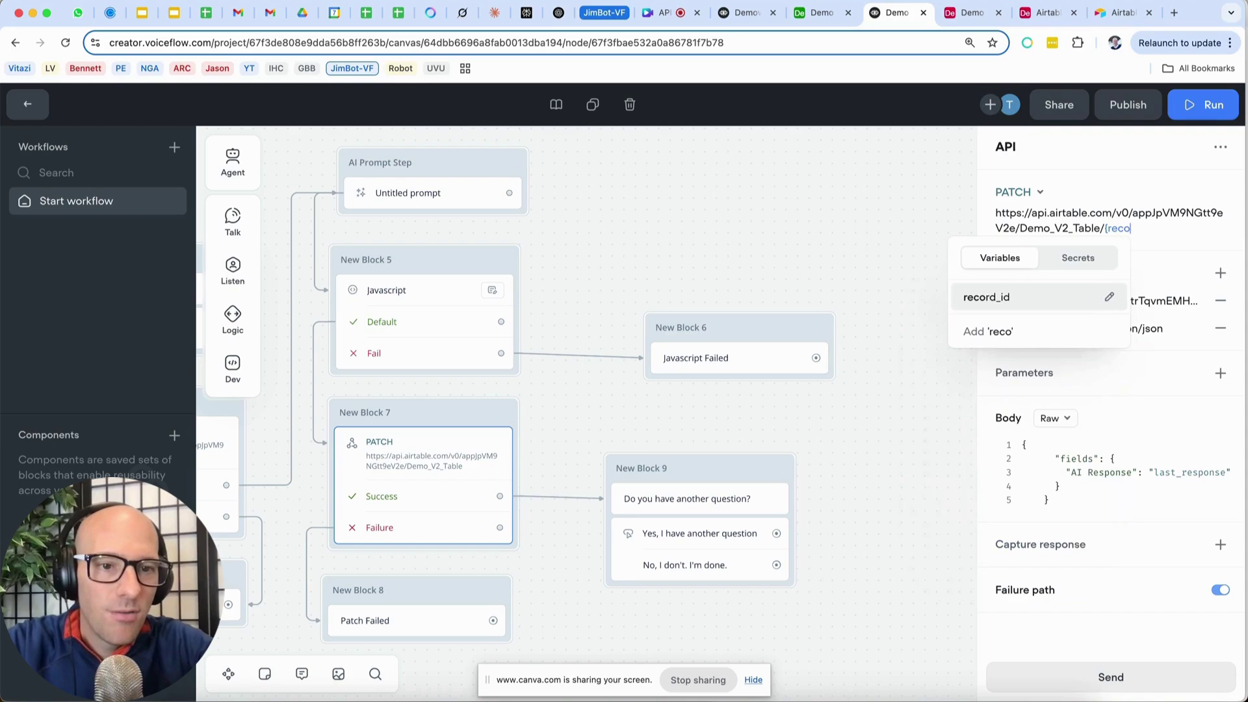
left_click(1043, 302)
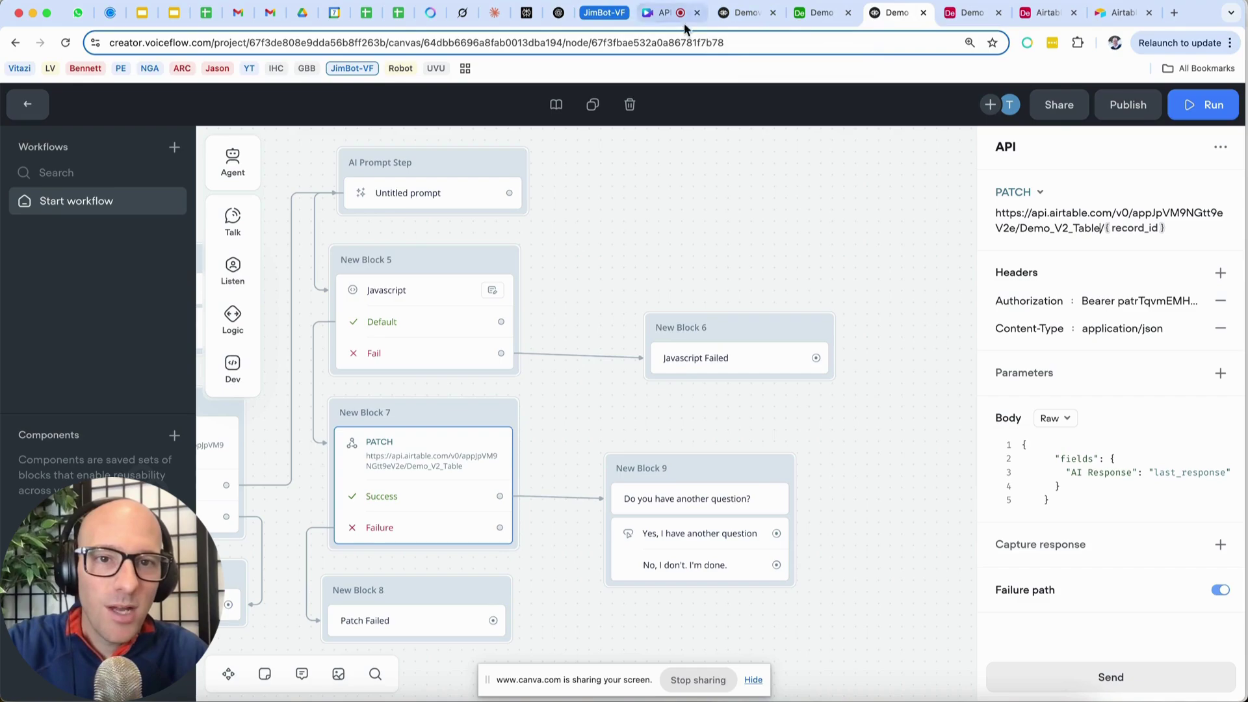
left_click(754, 15)
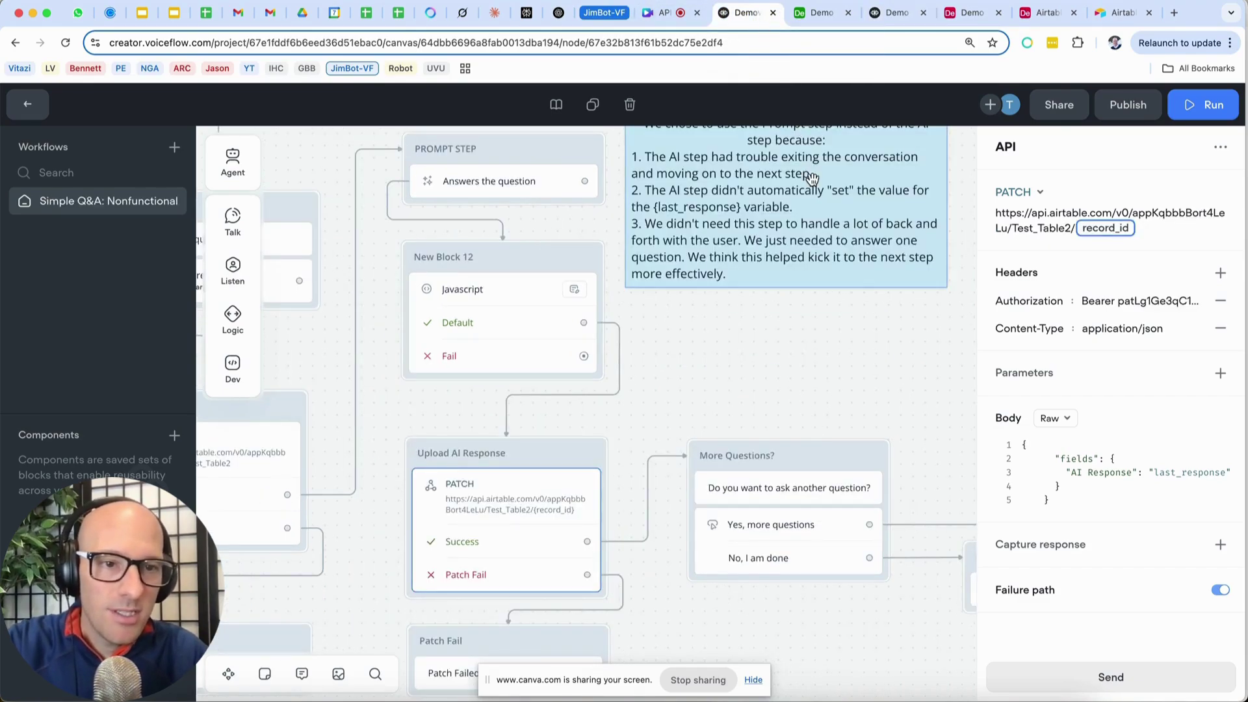
left_click(1147, 228)
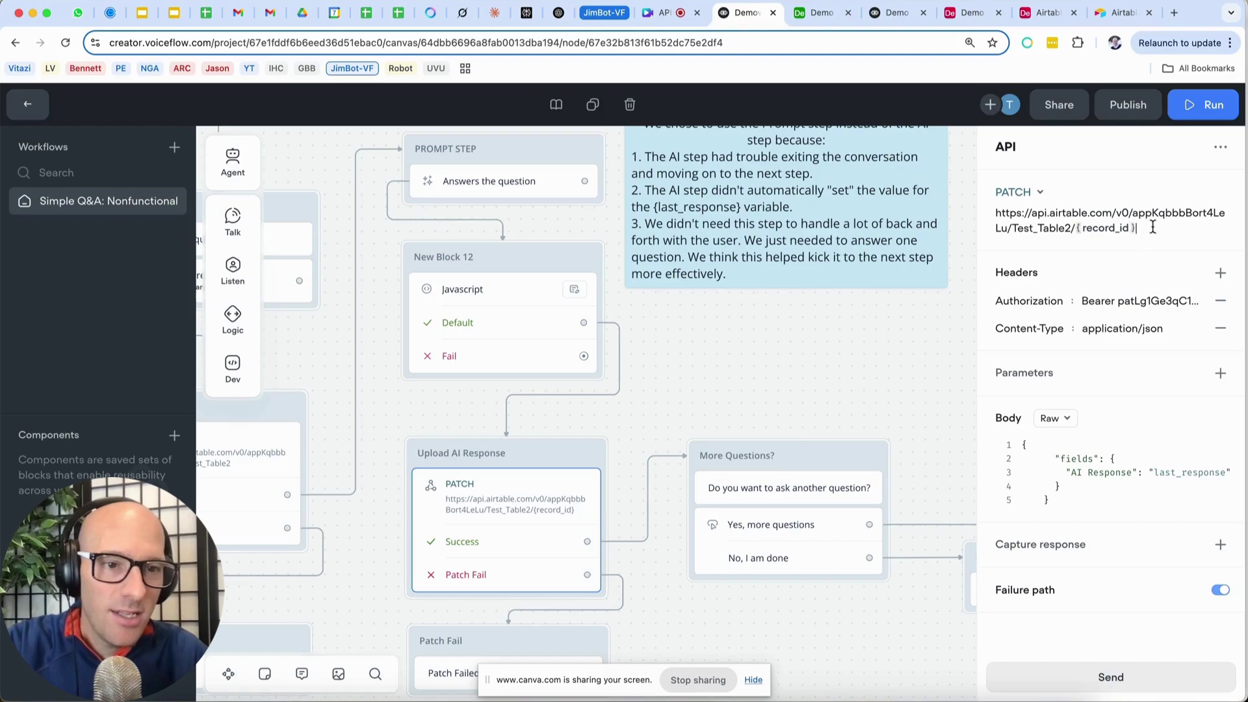
left_click(894, 13)
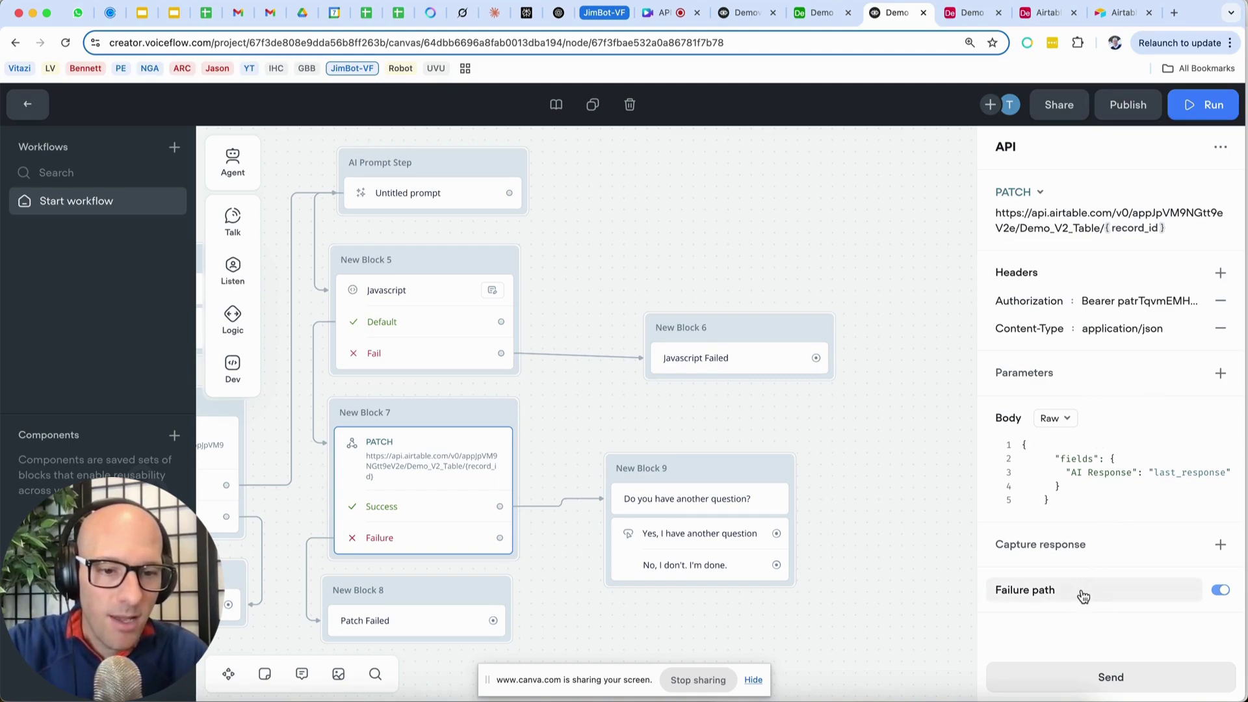
left_click(881, 474)
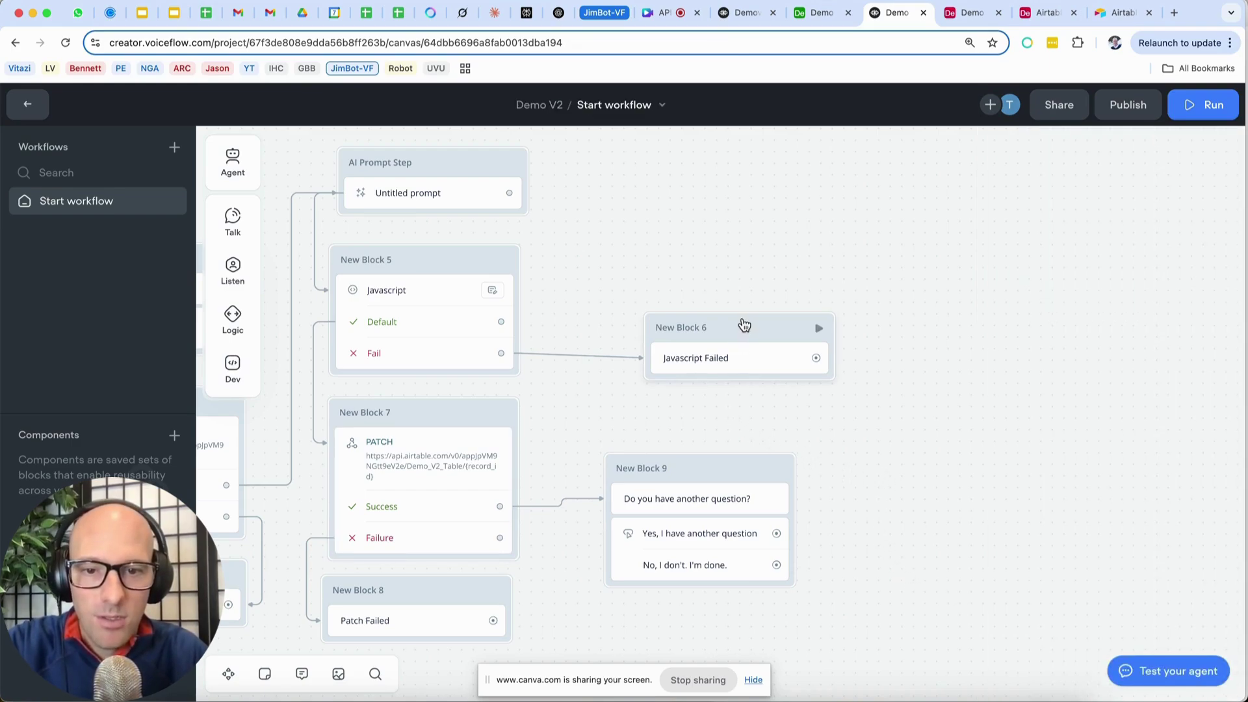
Move the Javascript Failed block closer to the Javascript block and line up the another-question block with the PATCH step's Success path.
left_click_drag(744, 325, 669, 322)
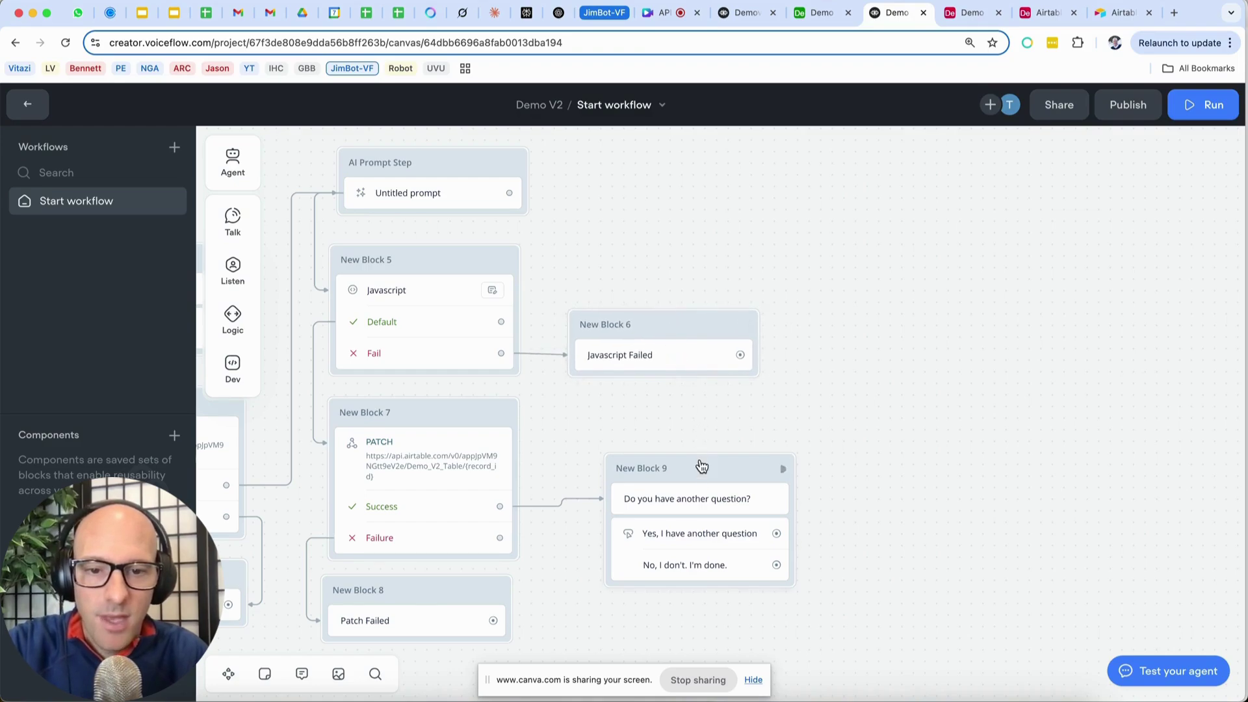
scroll(701, 469, "down", 4)
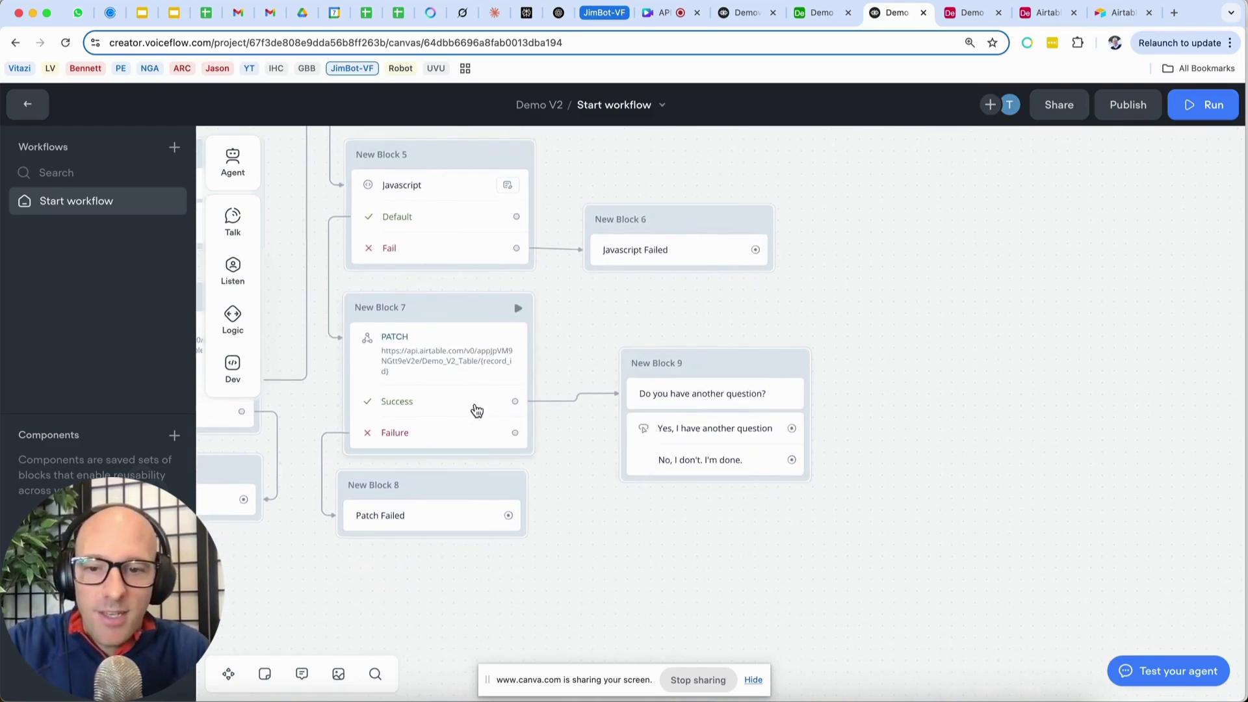
left_click_drag(732, 367, 721, 375)
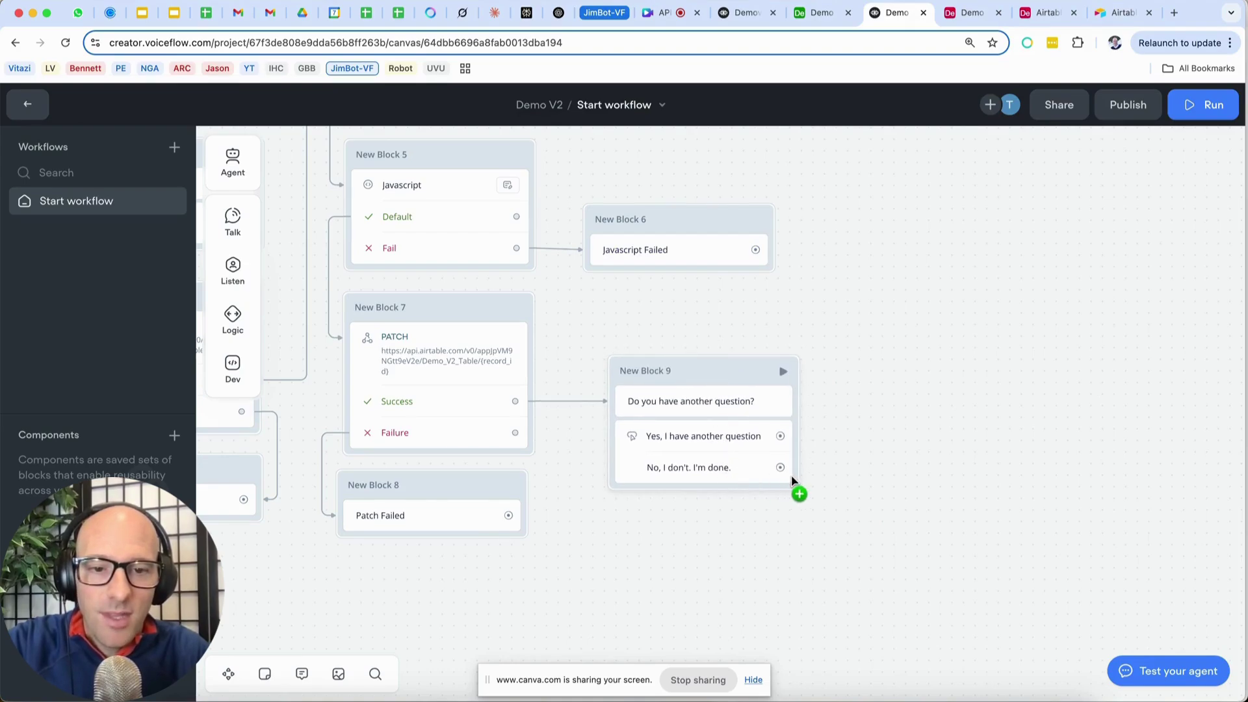
Connect the "No, I don't. I'm done." button to an End action.
left_click_drag(780, 468, 837, 471)
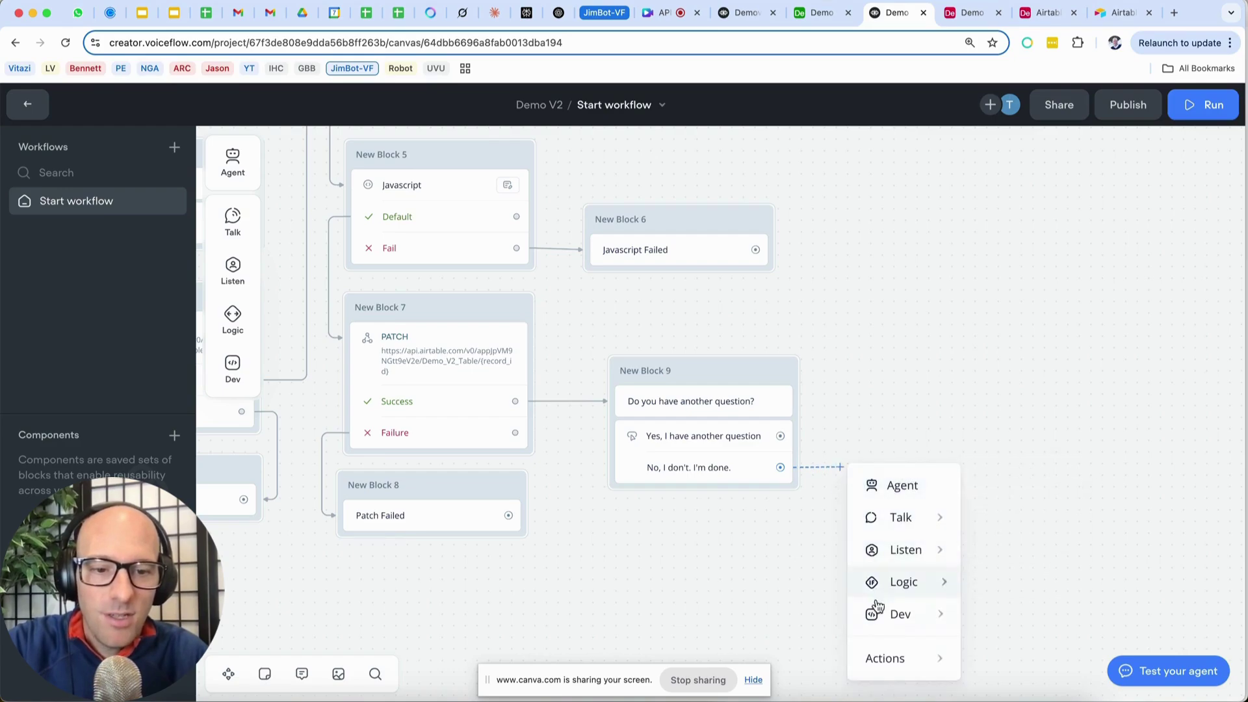
mouse_move(884, 659)
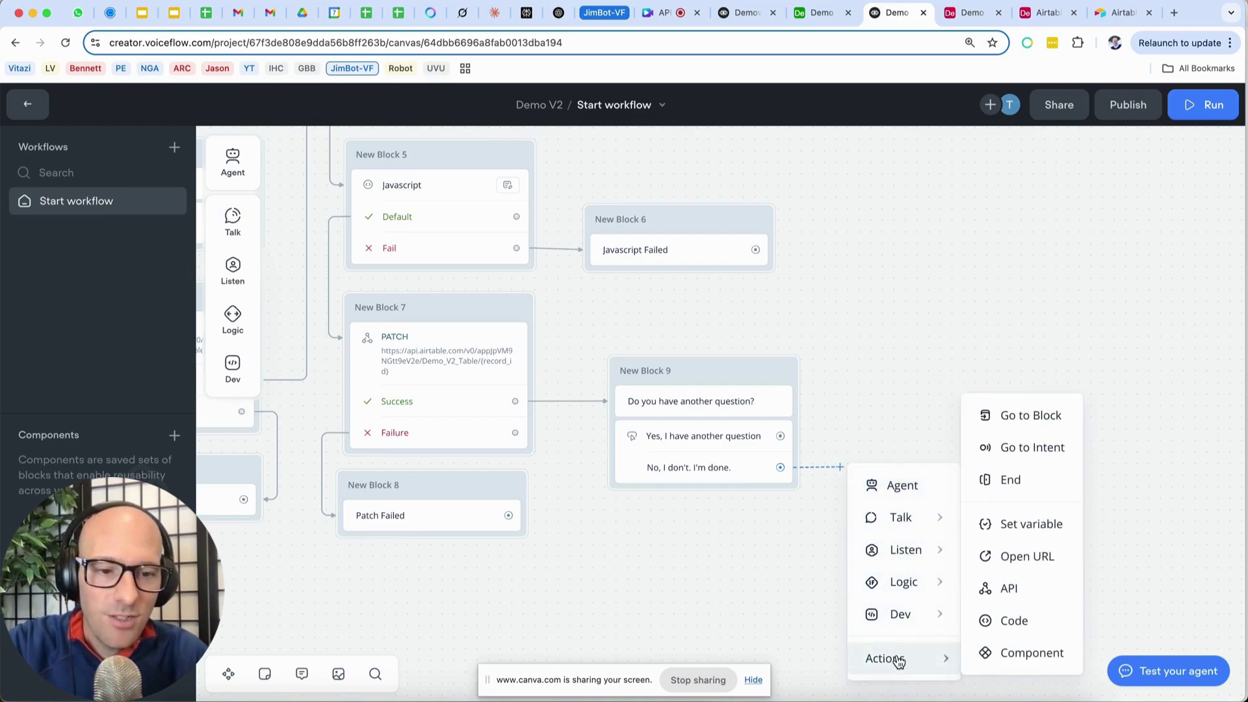
left_click(1030, 484)
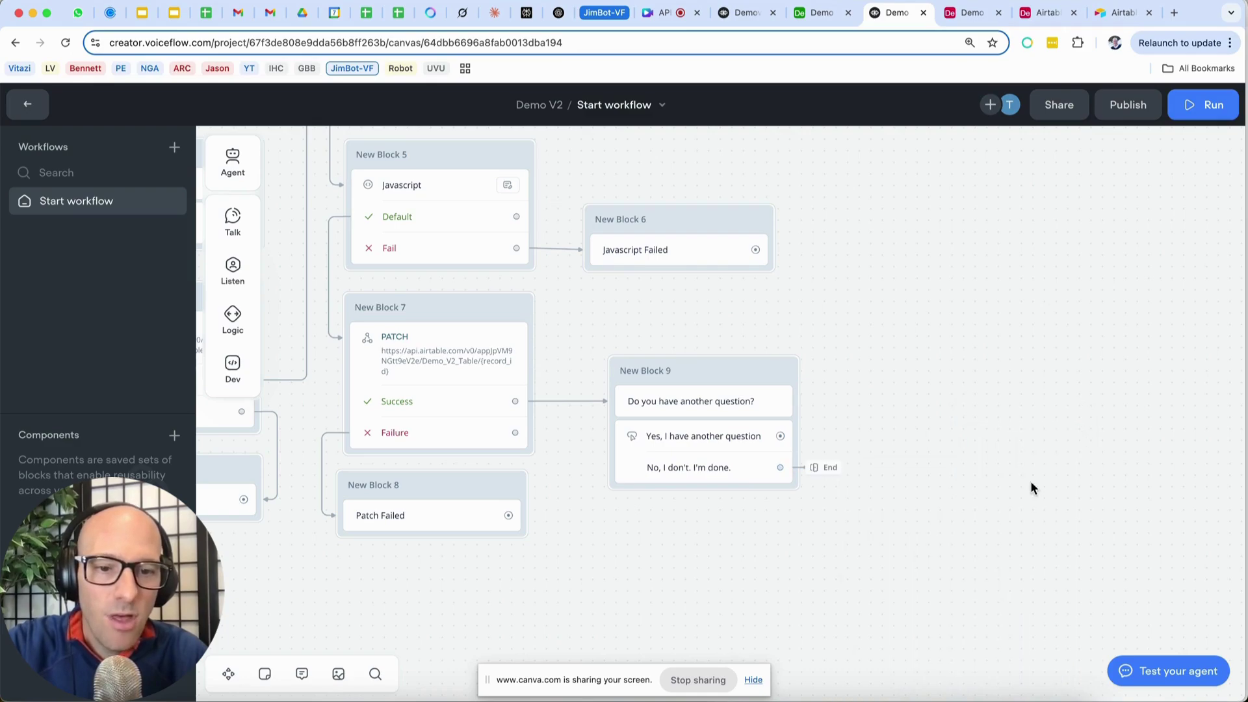
Connect the "Yes, I have another question" button back to the "What is your question?" block at the workflow's start.
mouse_move(781, 438)
left_mouse_down()
mouse_move(848, 433)
mouse_move(853, 384)
mouse_move(825, 245)
mouse_move(868, 376)
left_mouse_up()
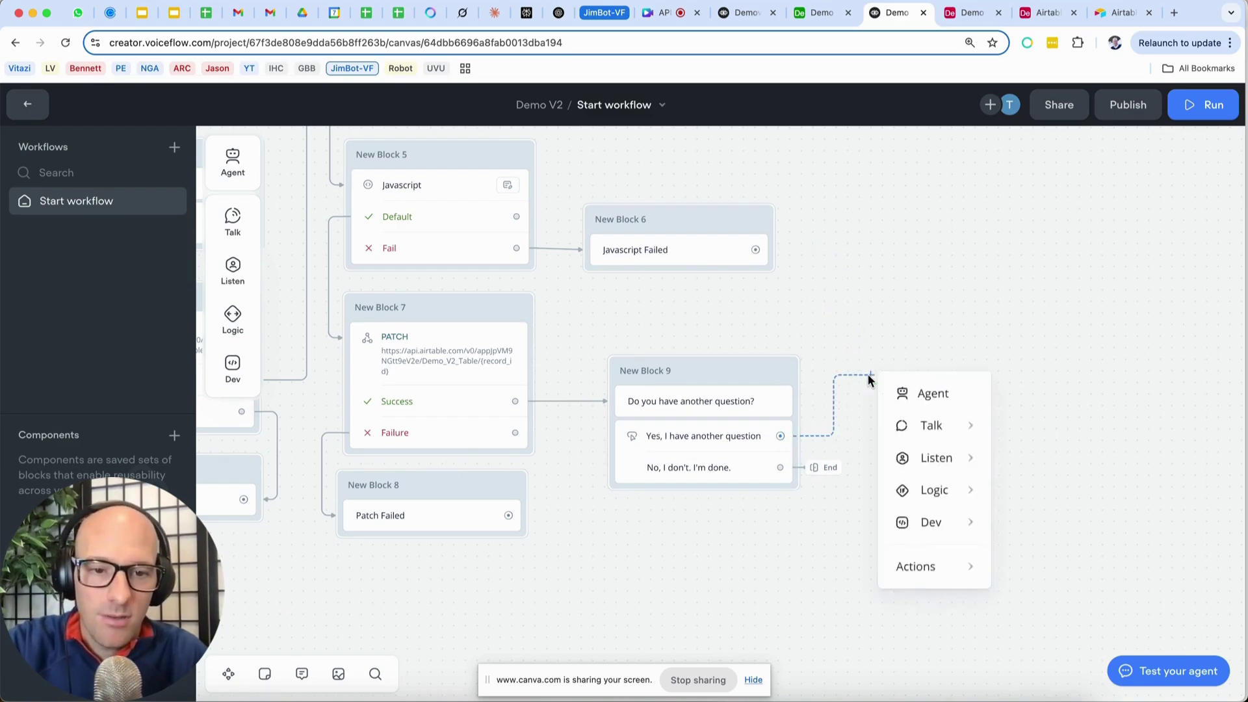
scroll(868, 375, "down", 5)
left_click_drag(689, 172, 515, 262)
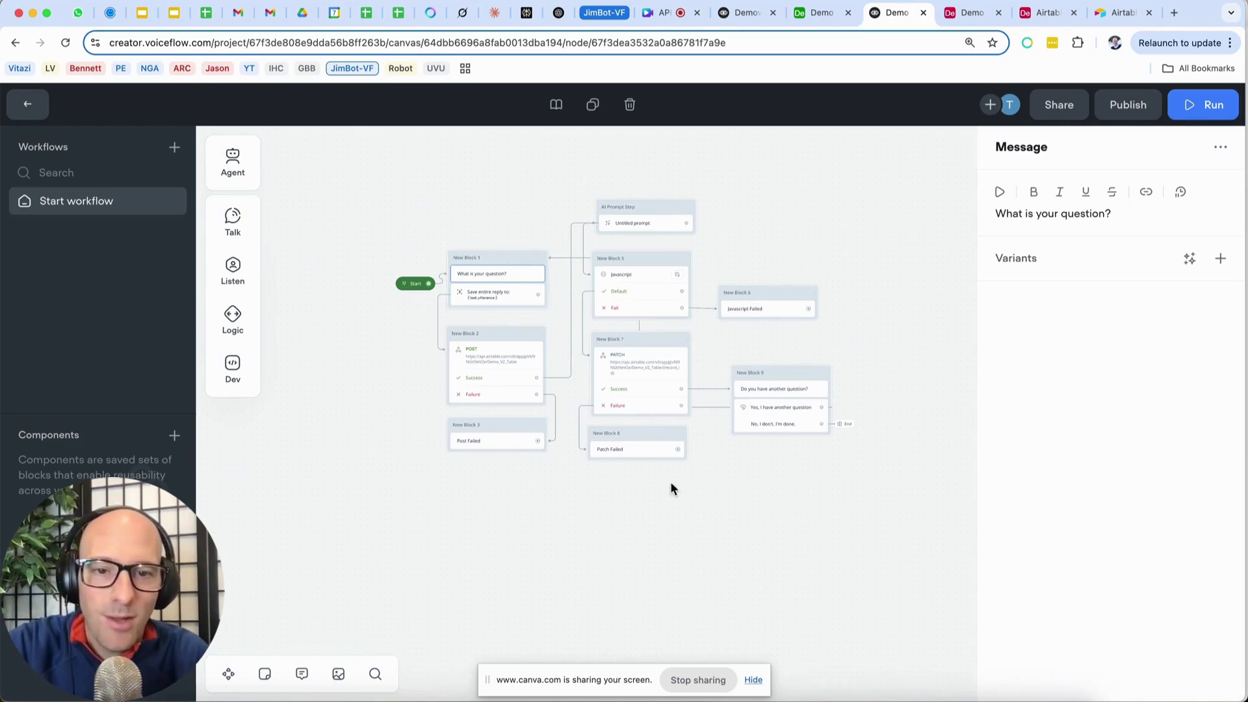
Reroute the "Yes, I have another question" connector above the AI Prompt Step and outside the another-question block so it clears the other blocks.
left_click(560, 258)
left_click_drag(559, 258, 547, 174)
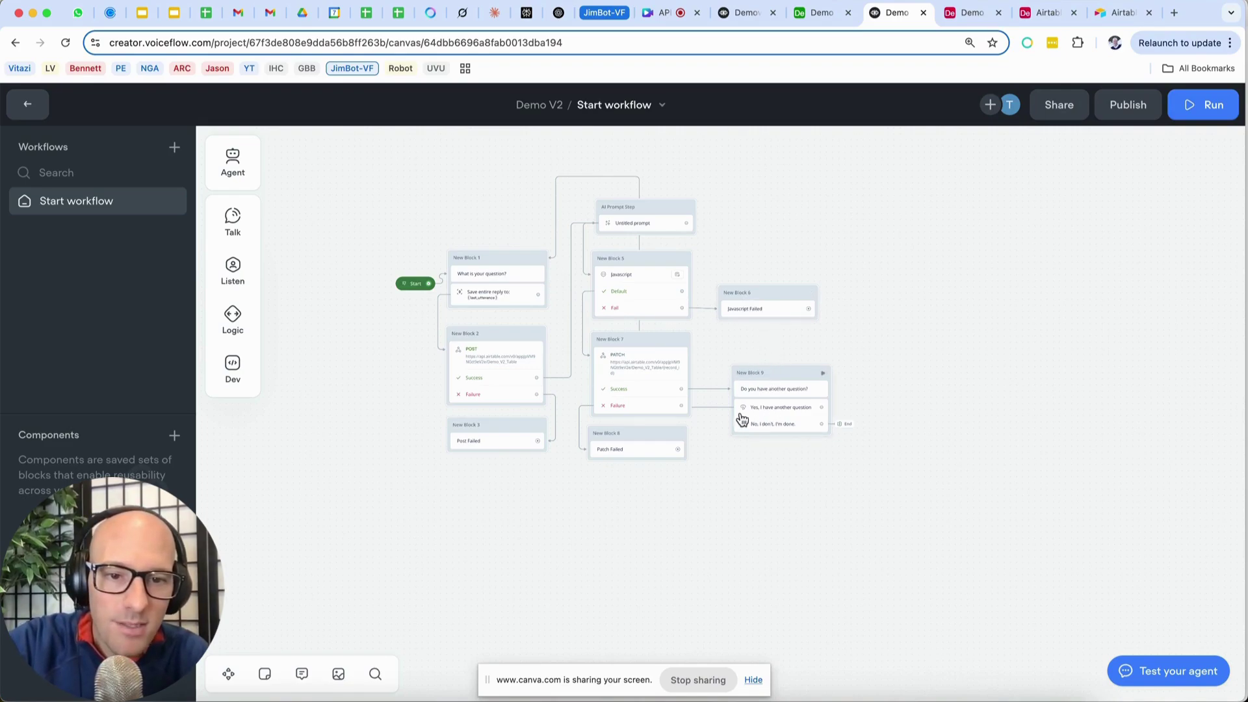
left_click_drag(712, 414, 841, 189)
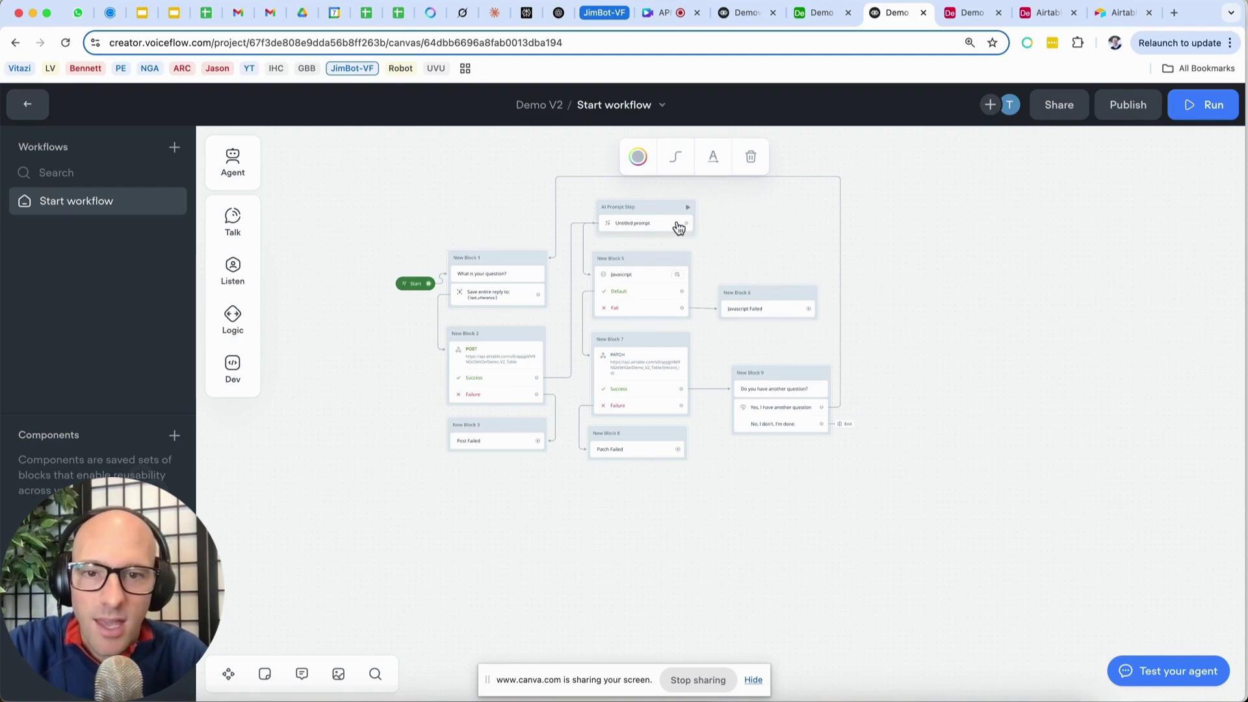
Reroute the connector from the AI Prompt Step to the Javascript block so it runs along the blocks' right side.
scroll(655, 235, "up", 5)
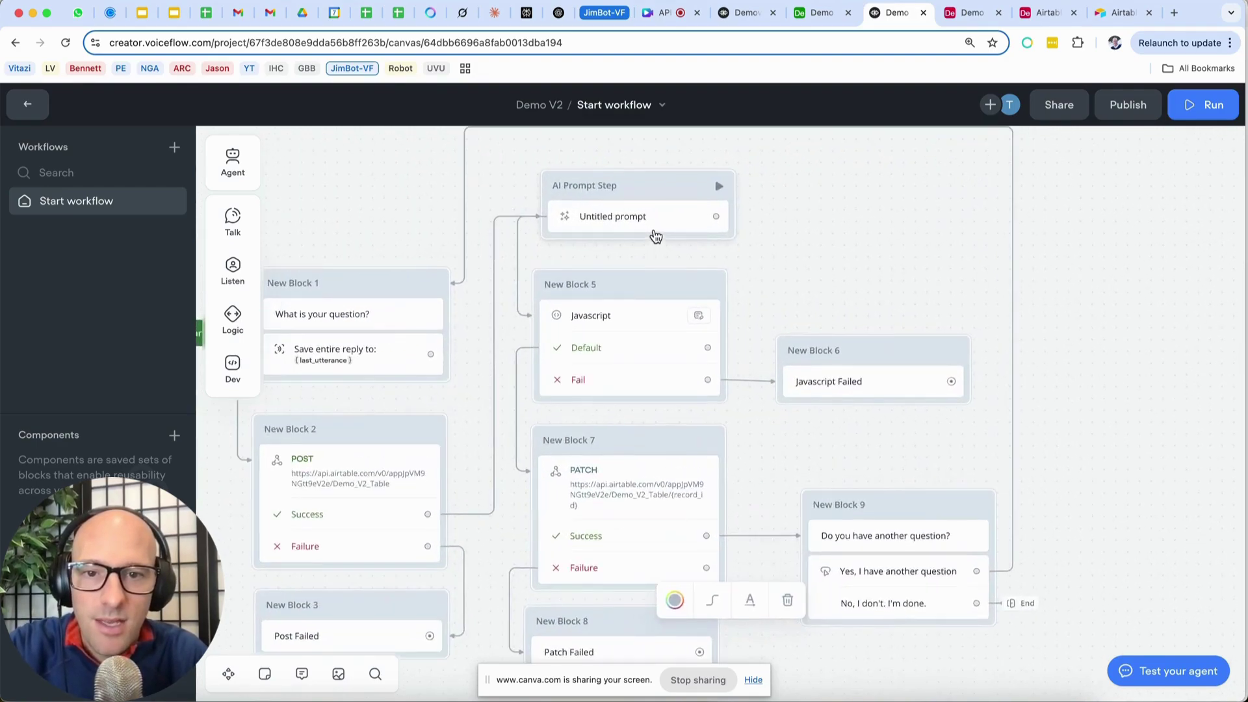
left_click(518, 253)
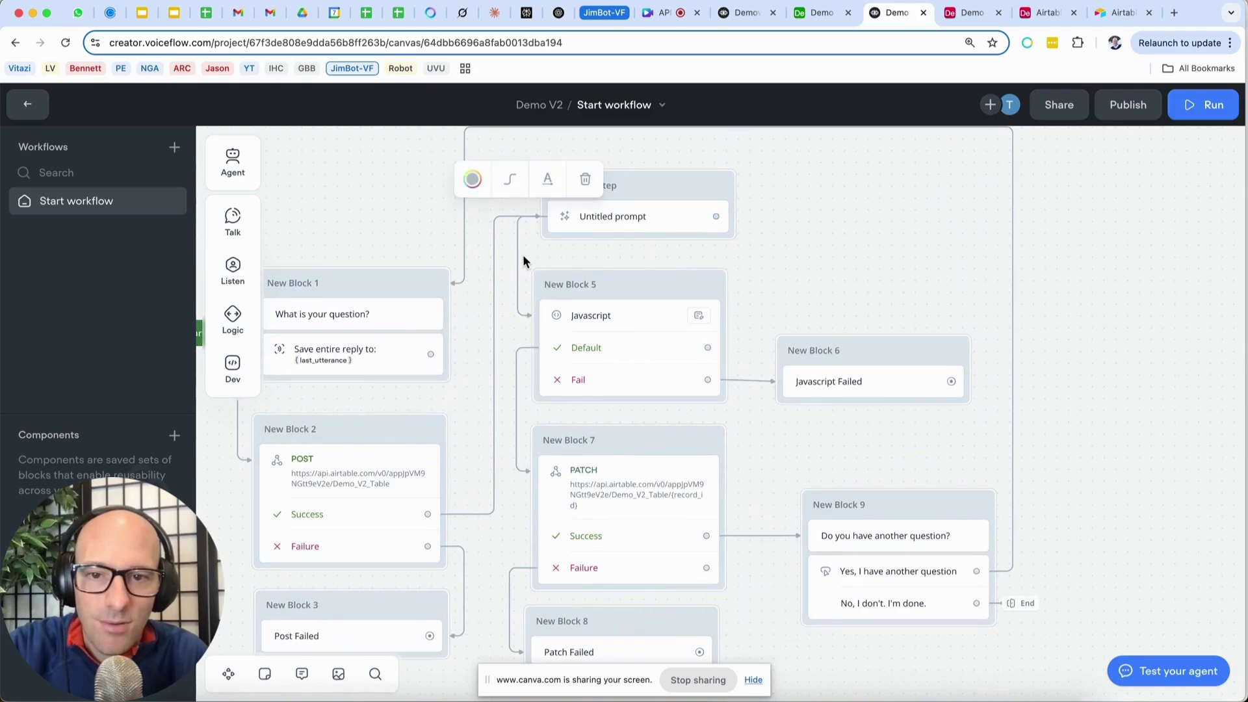
left_click_drag(518, 253, 757, 243)
left_click(810, 248)
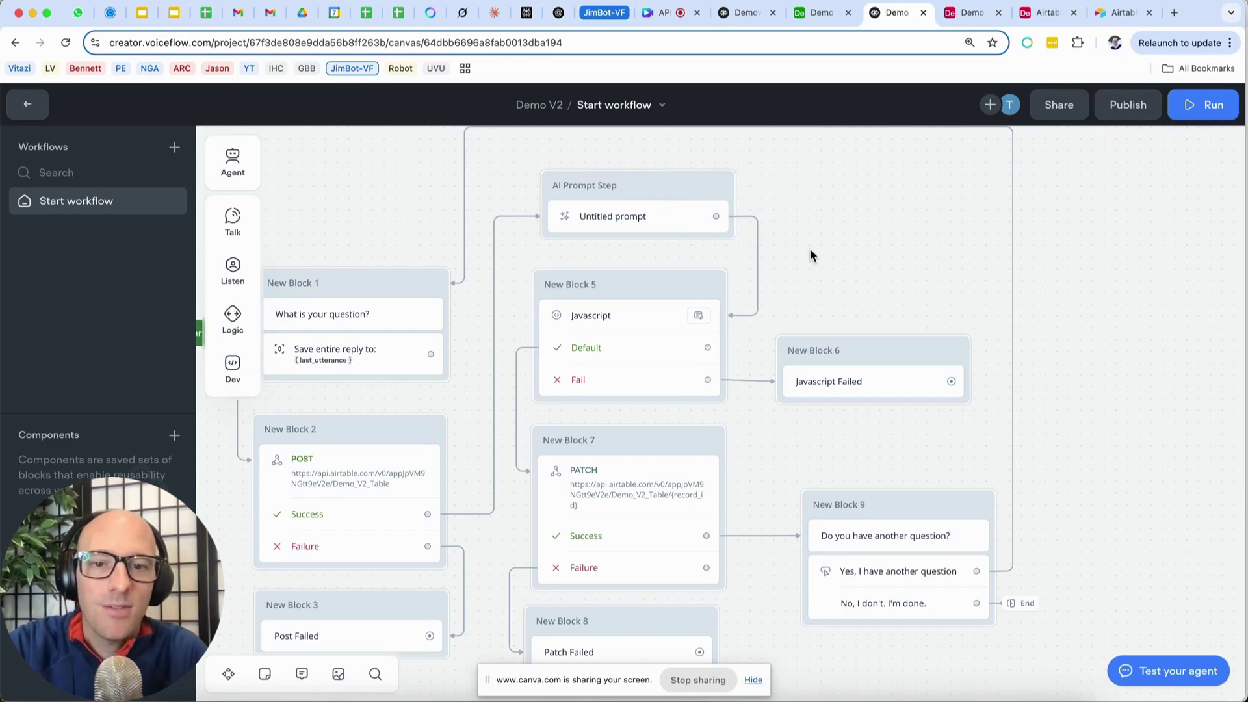
Nudge the Javascript Failed block so the connector from the Javascript block's Fail port runs level into it.
scroll(810, 249, "down", 5)
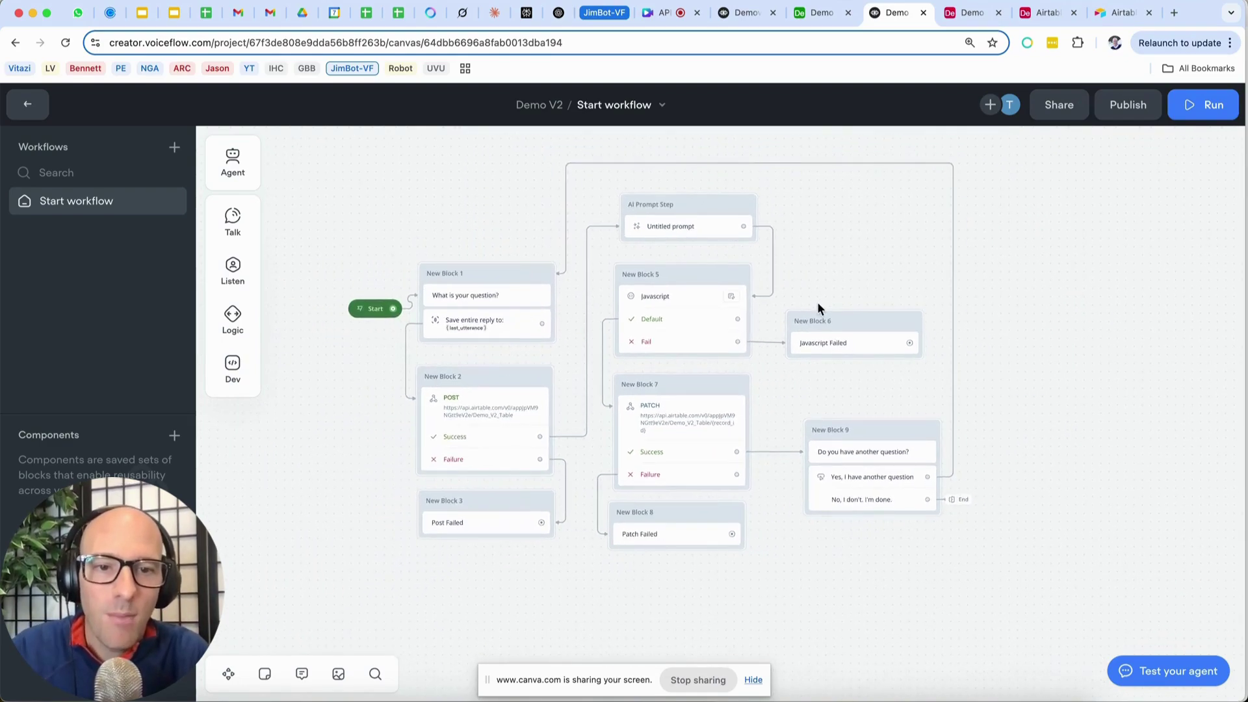
left_click_drag(847, 319, 844, 319)
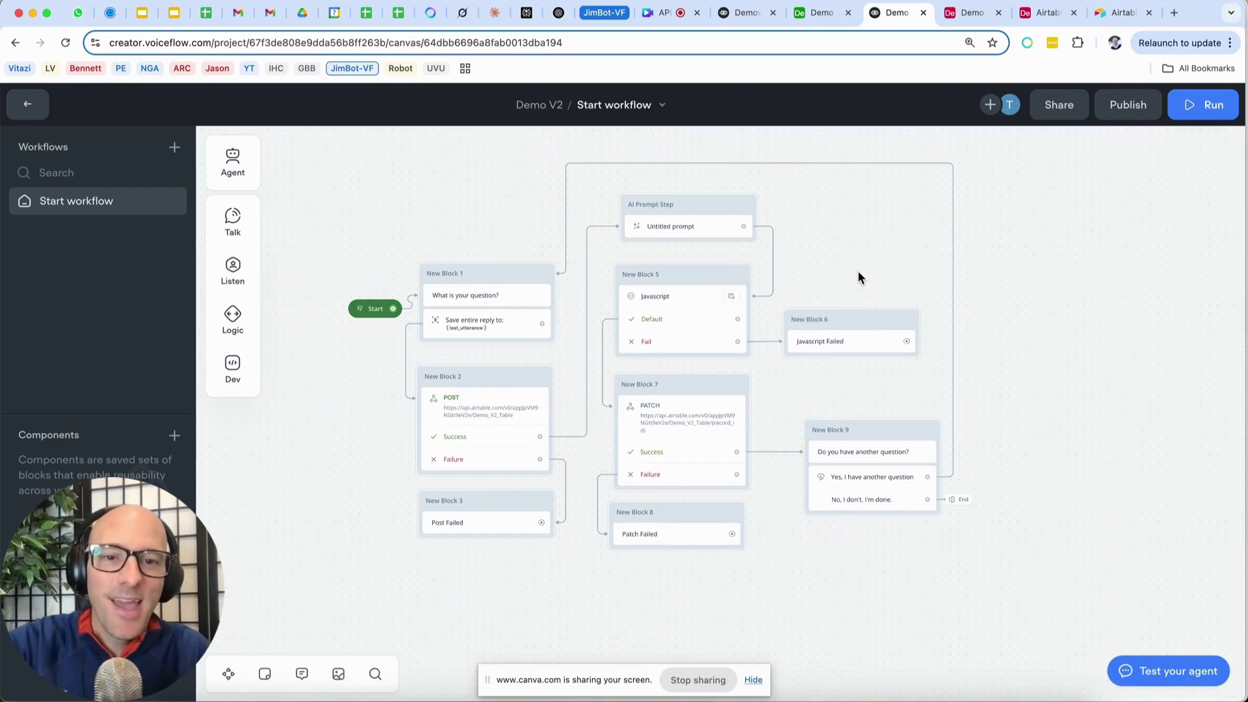
scroll(856, 265, "right", 5)
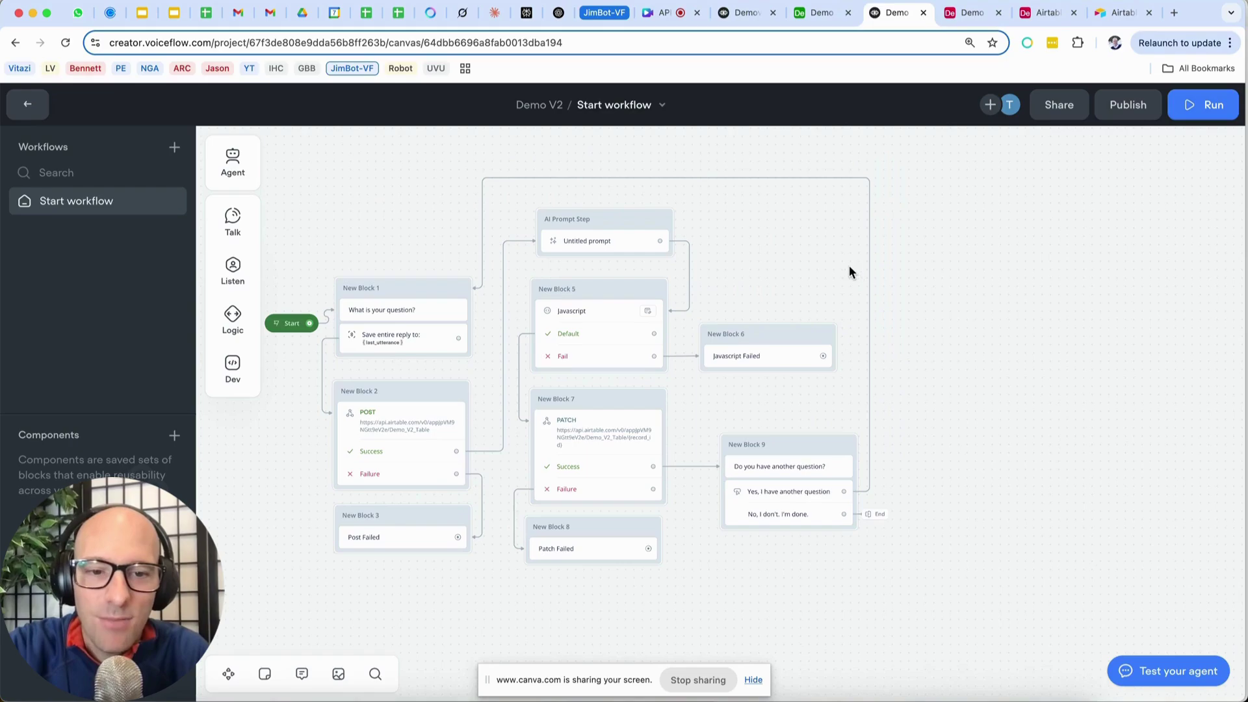
scroll(794, 260, "left", 3)
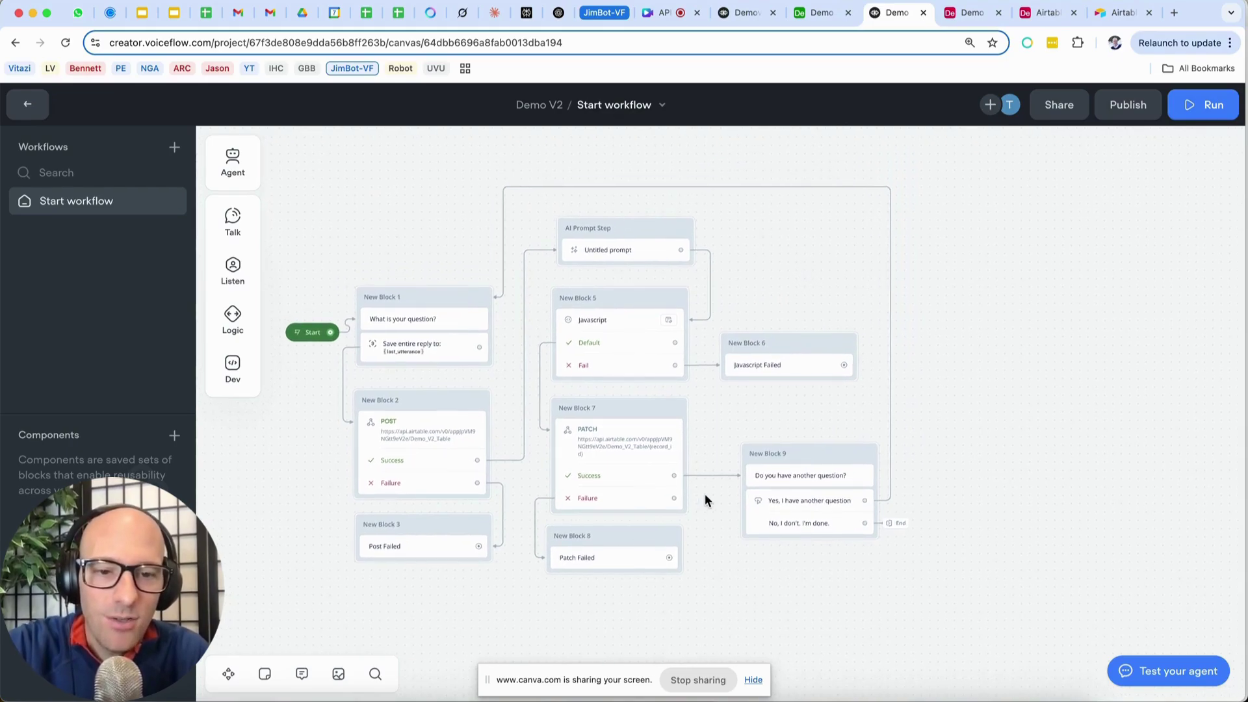
Run the workflow in the prototype and start a new test session.
left_click(1202, 104)
left_click(1099, 139)
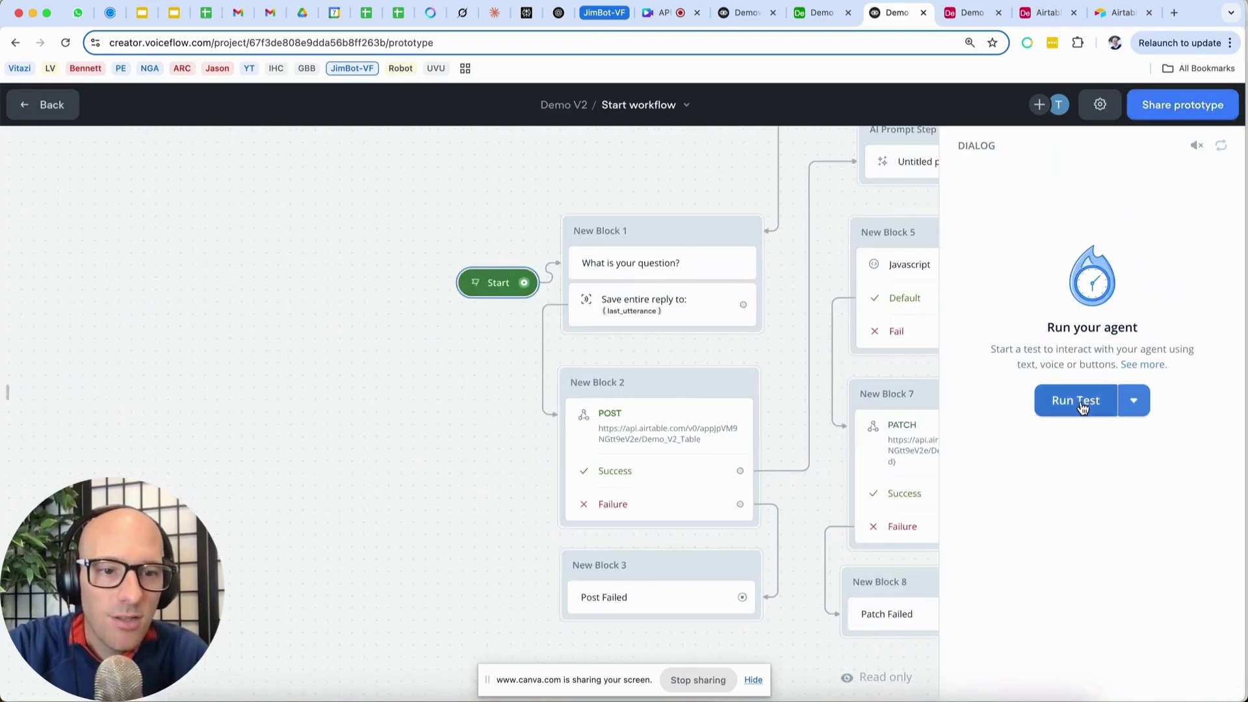
left_click(1080, 402)
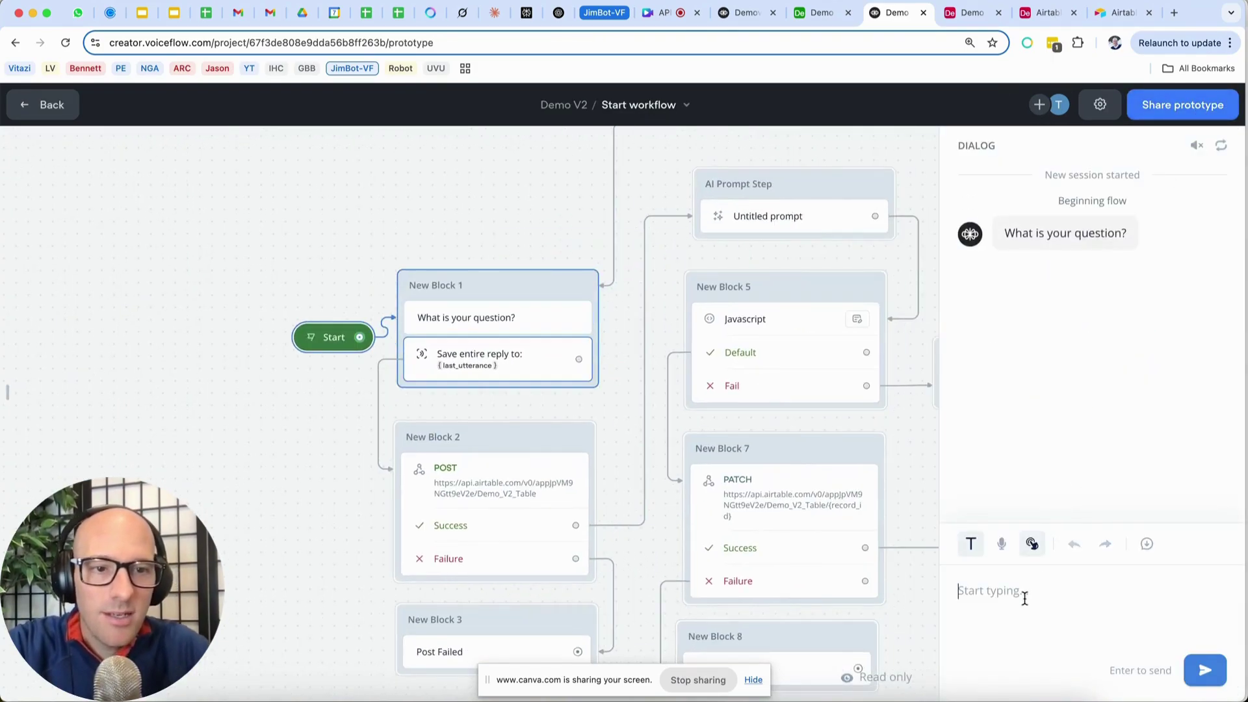
Send the agent the test question "what is the square of 2098598?".
type("waht is")
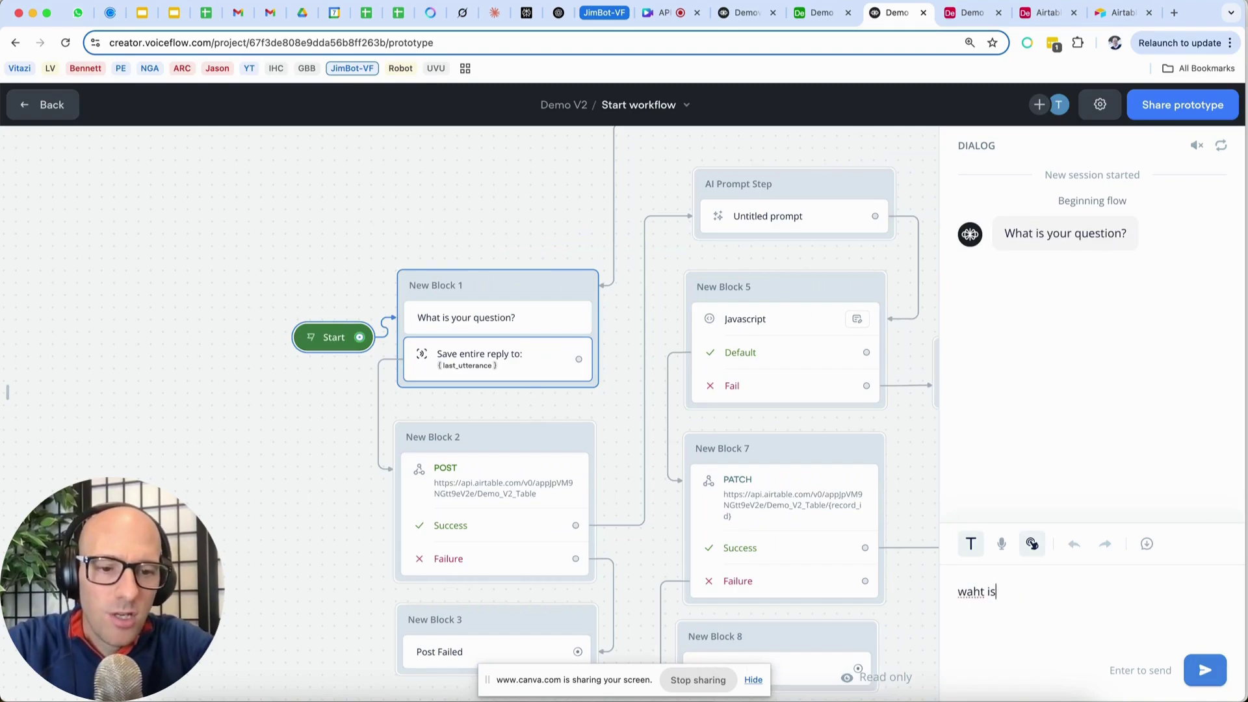
key("BackSpace")
key("BackSpace")
key("BackSpace")
key("BackSpace")
type("hat is the square ")
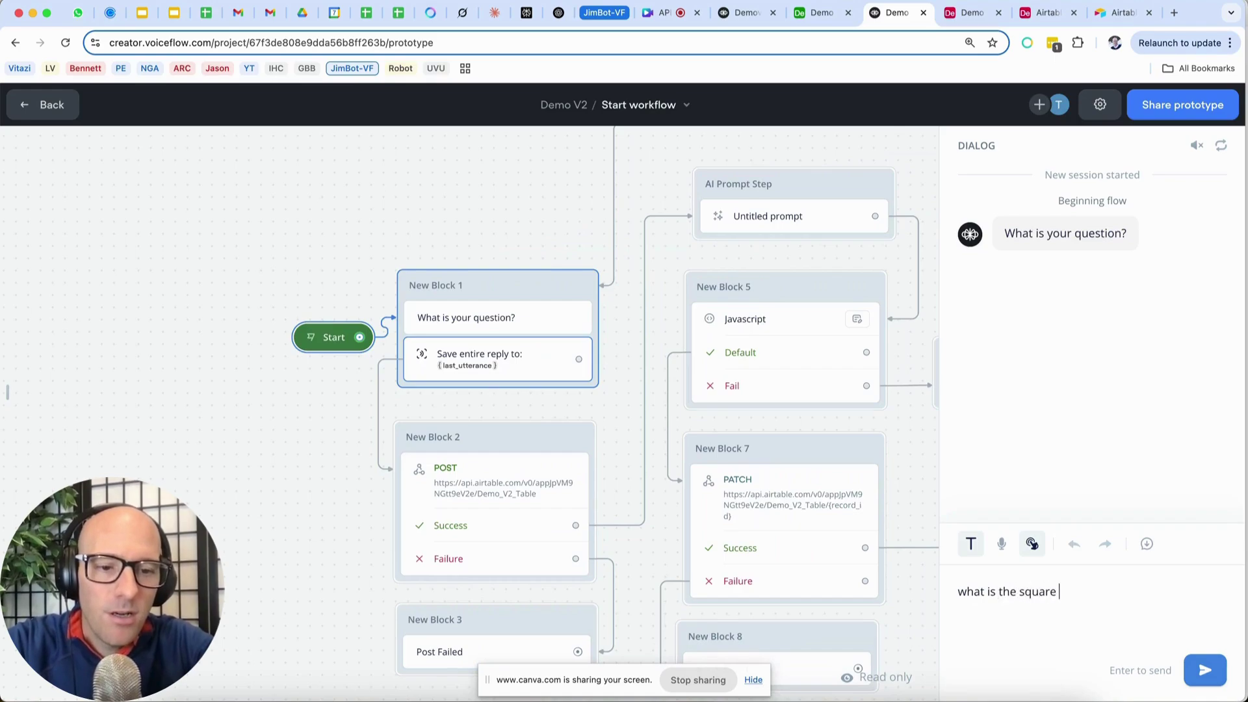
type("of 20985w4t85")
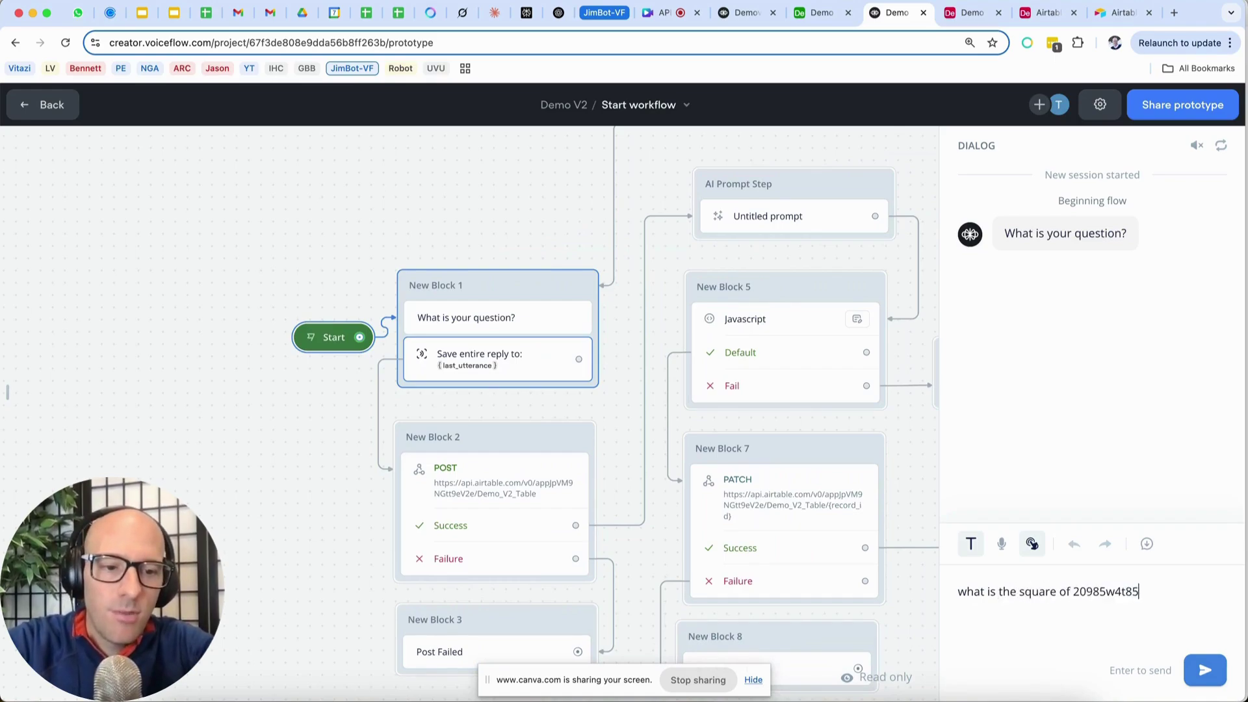
key("BackSpace")
key("BackSpace")
key("BackSpace")
key("BackSpace")
key("BackSpace")
key("BackSpace")
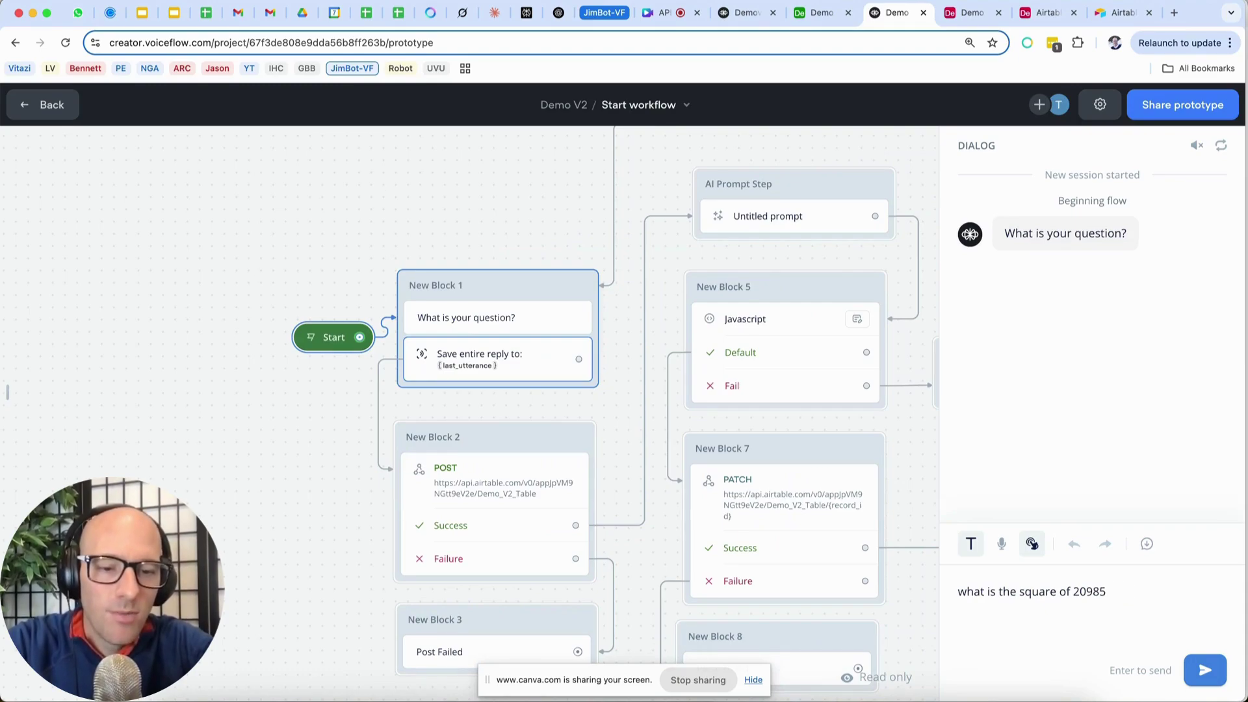
type("98")
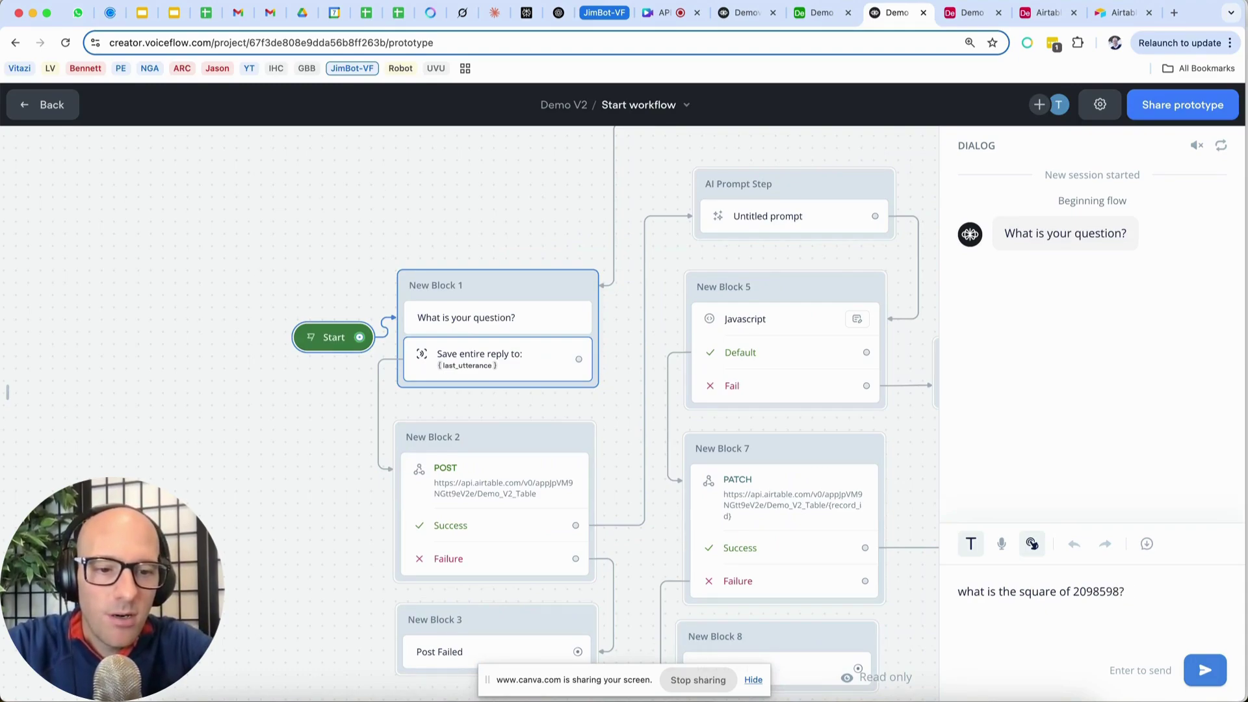
key("Return")
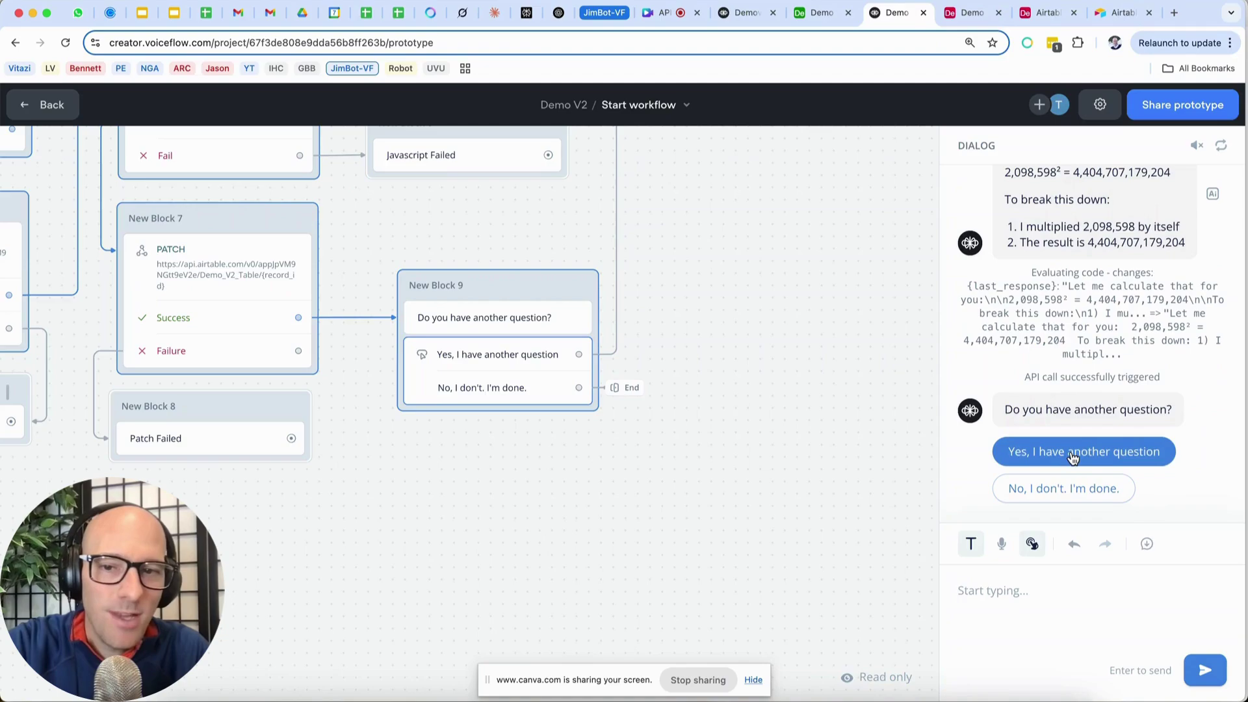
Examine the test dialog's log for the AI answer, the API calls and the Record_id variable change.
scroll(1096, 347, "up", 3)
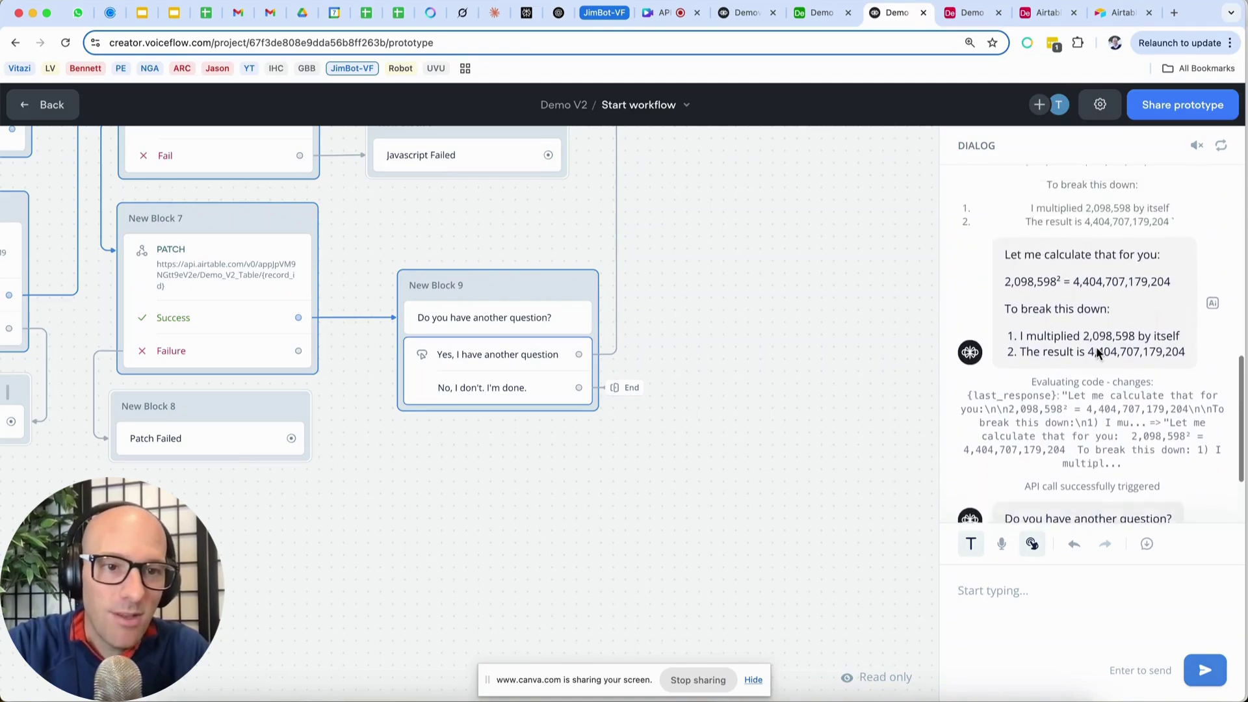
scroll(1096, 346, "up", 1)
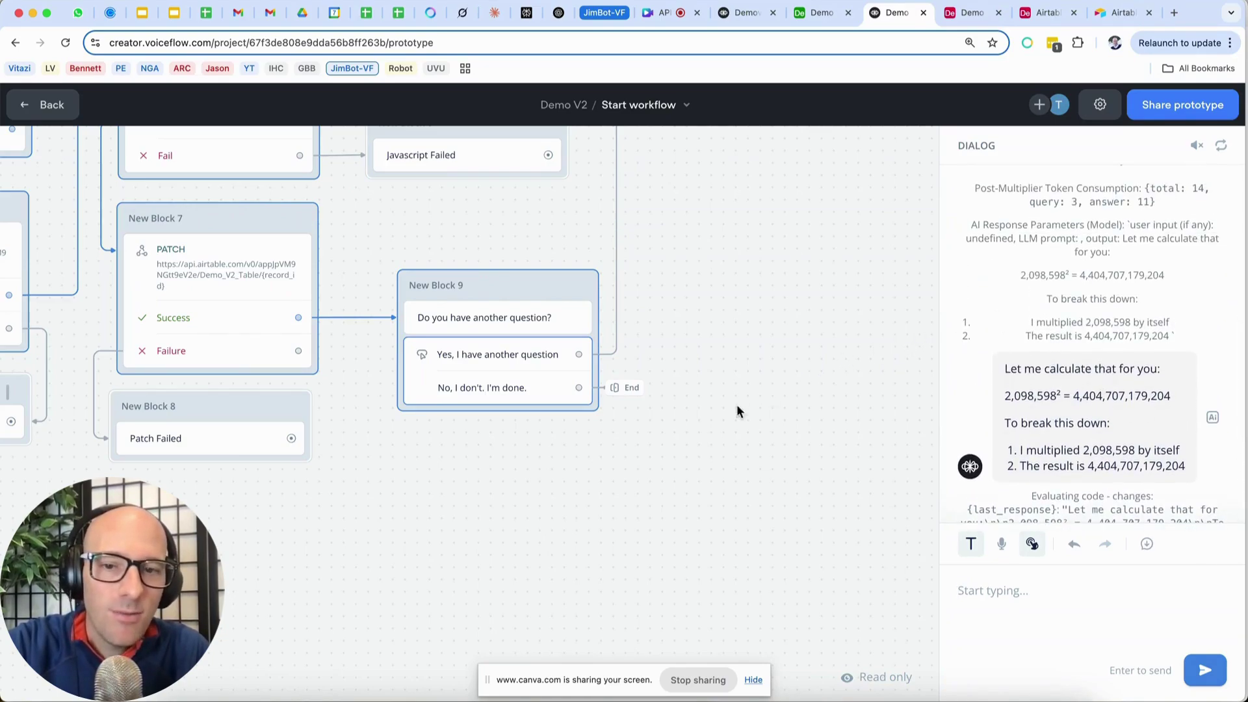
scroll(715, 416, "left", 1)
scroll(715, 422, "left", 5)
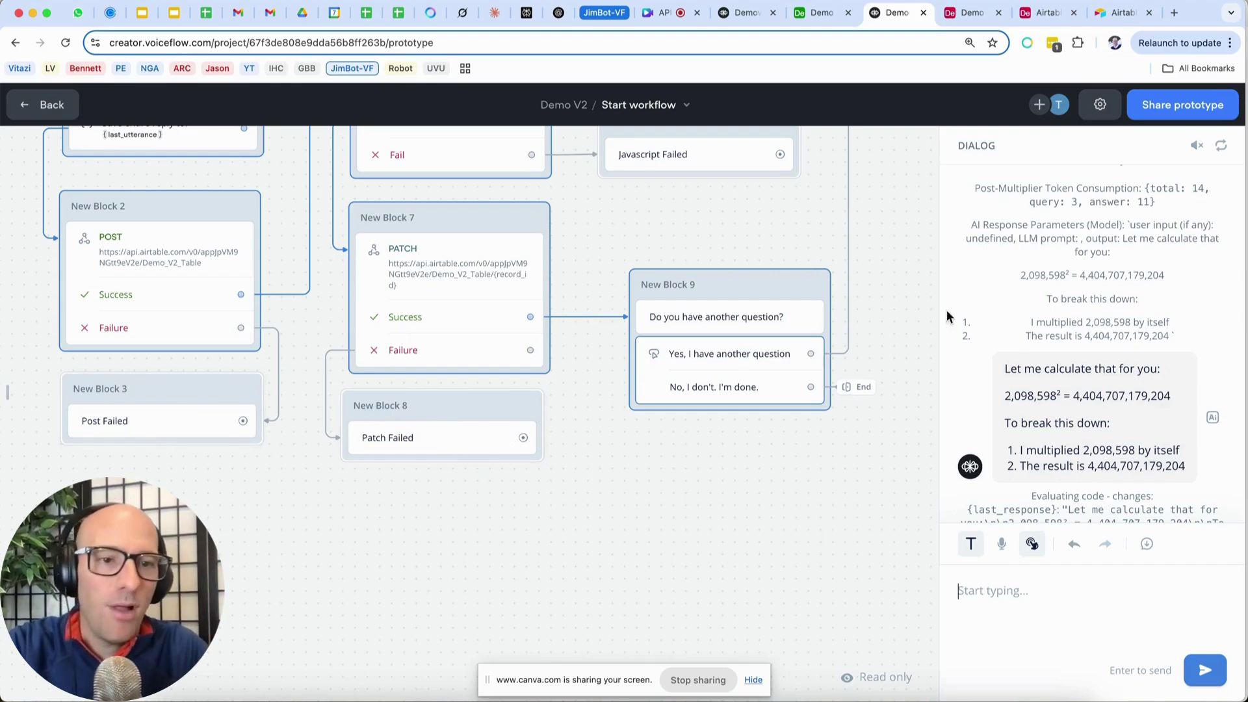
scroll(1047, 318, "up", 15)
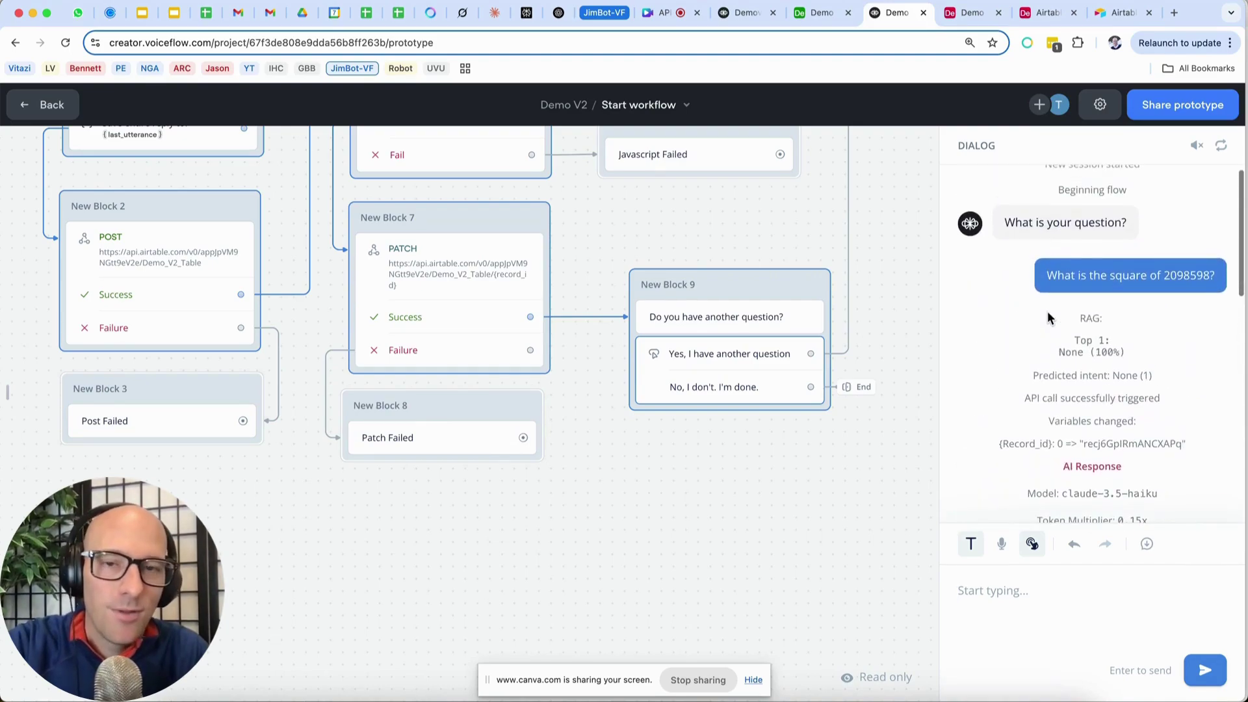
scroll(1048, 318, "down", 2)
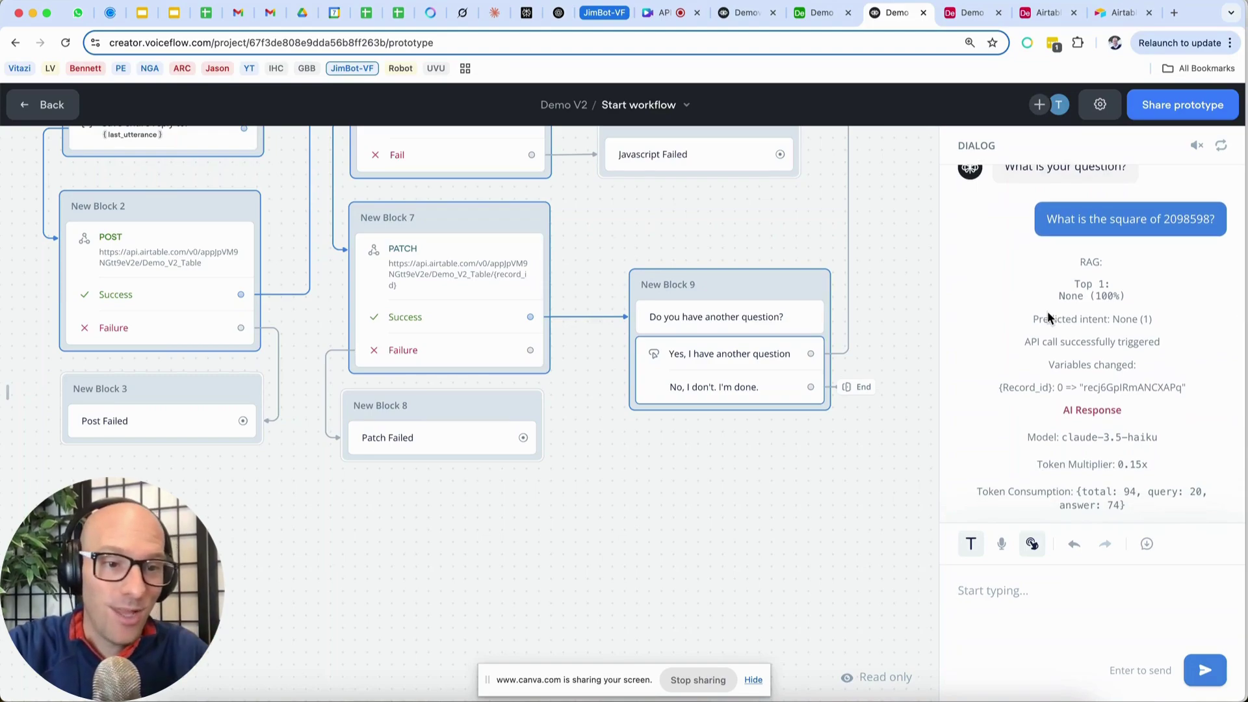
scroll(1067, 375, "down", 2)
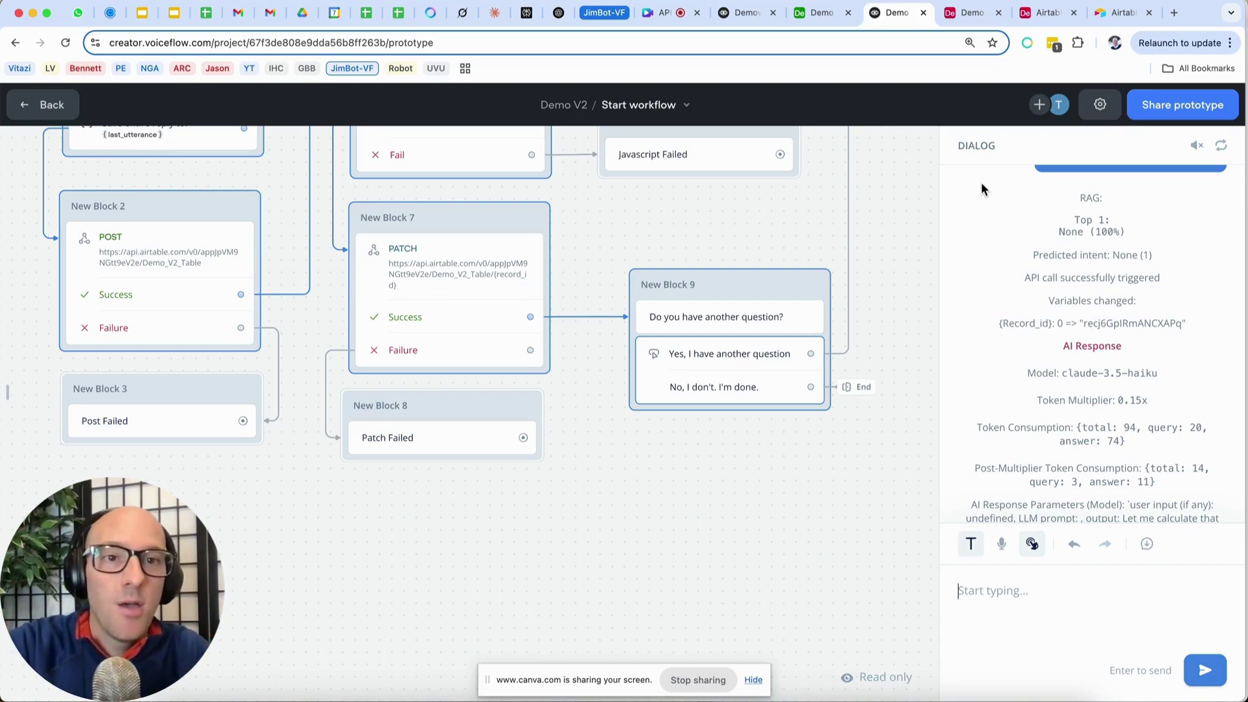
Switch to Demo_V2_Table in Airtable, check the newest record's user ID and question, and expand its AI Response.
left_click(965, 11)
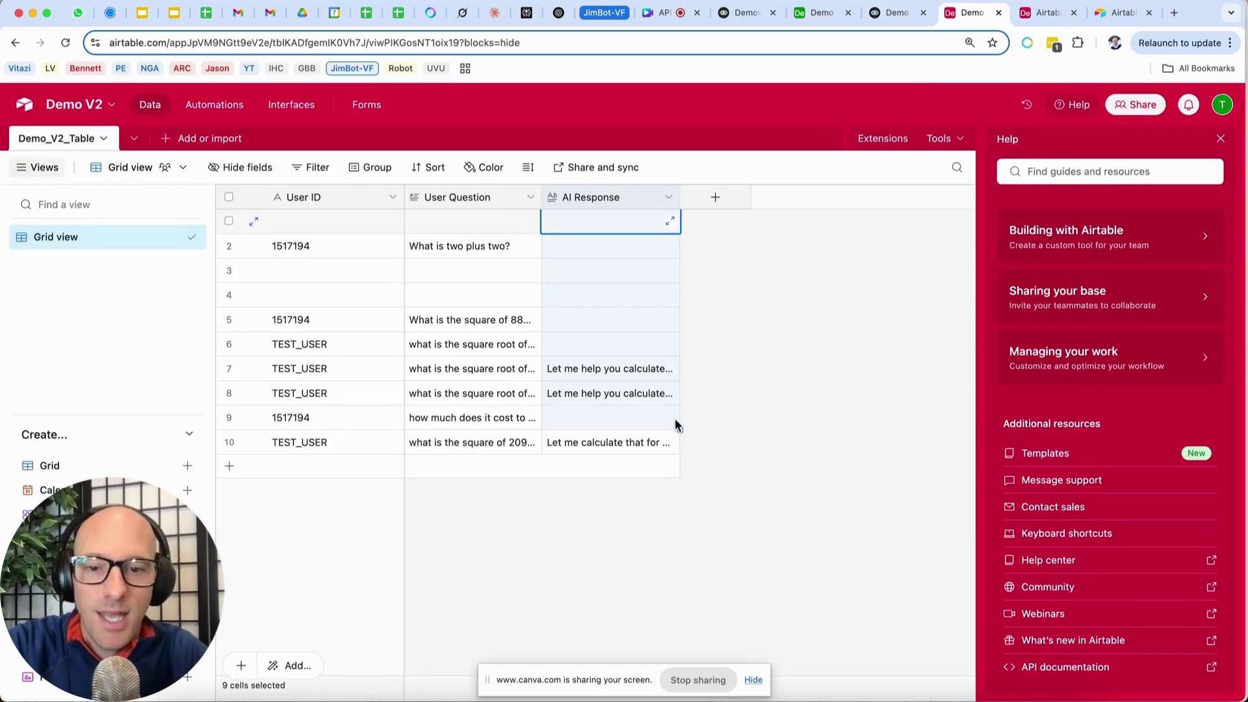
left_click(341, 442)
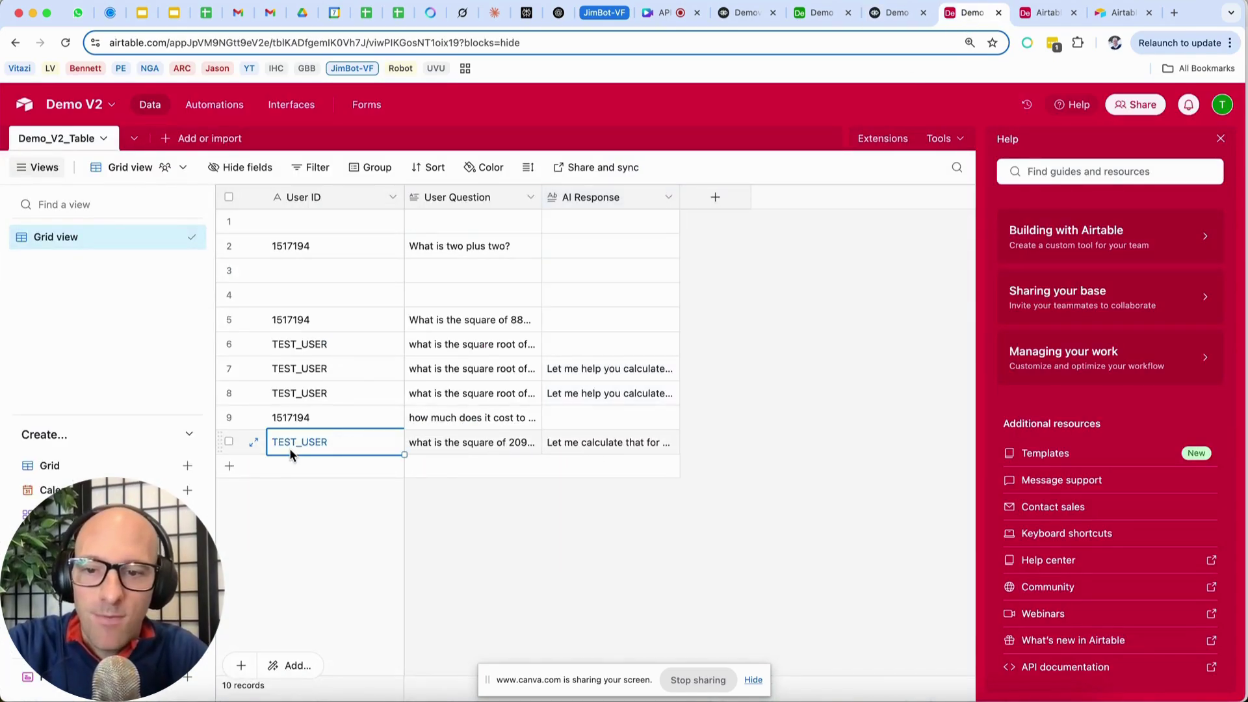
left_click(480, 441)
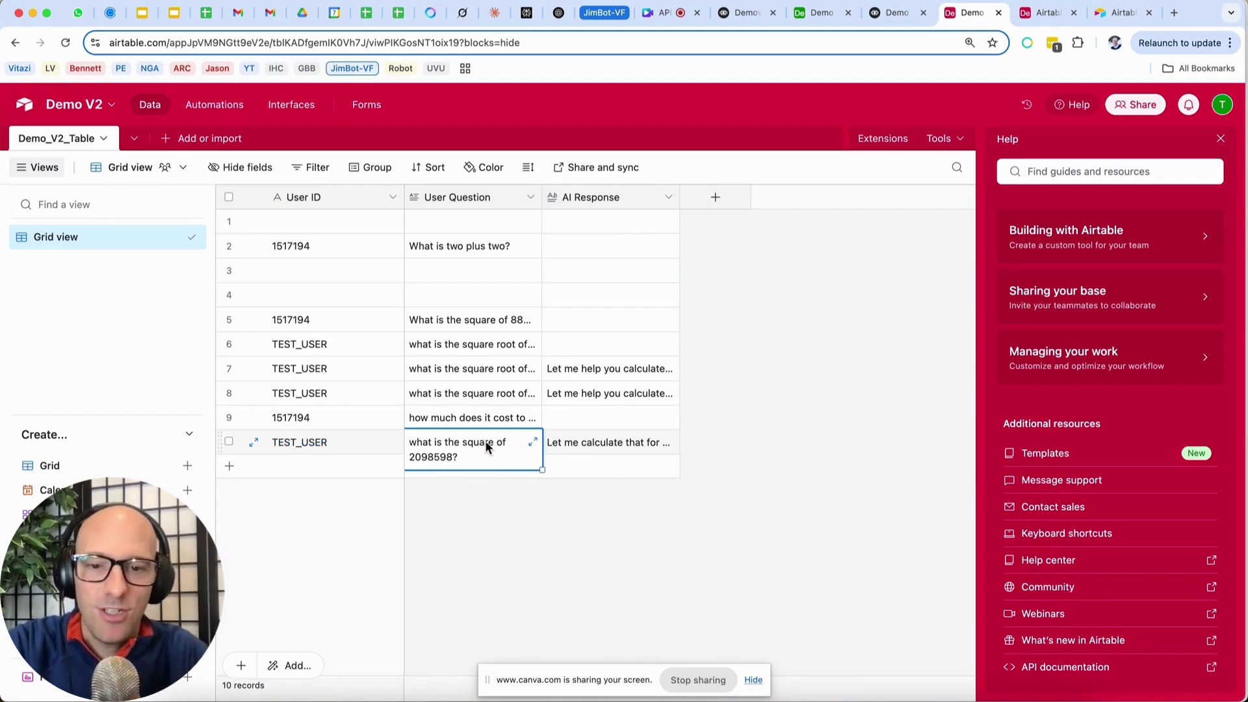
left_click(615, 450)
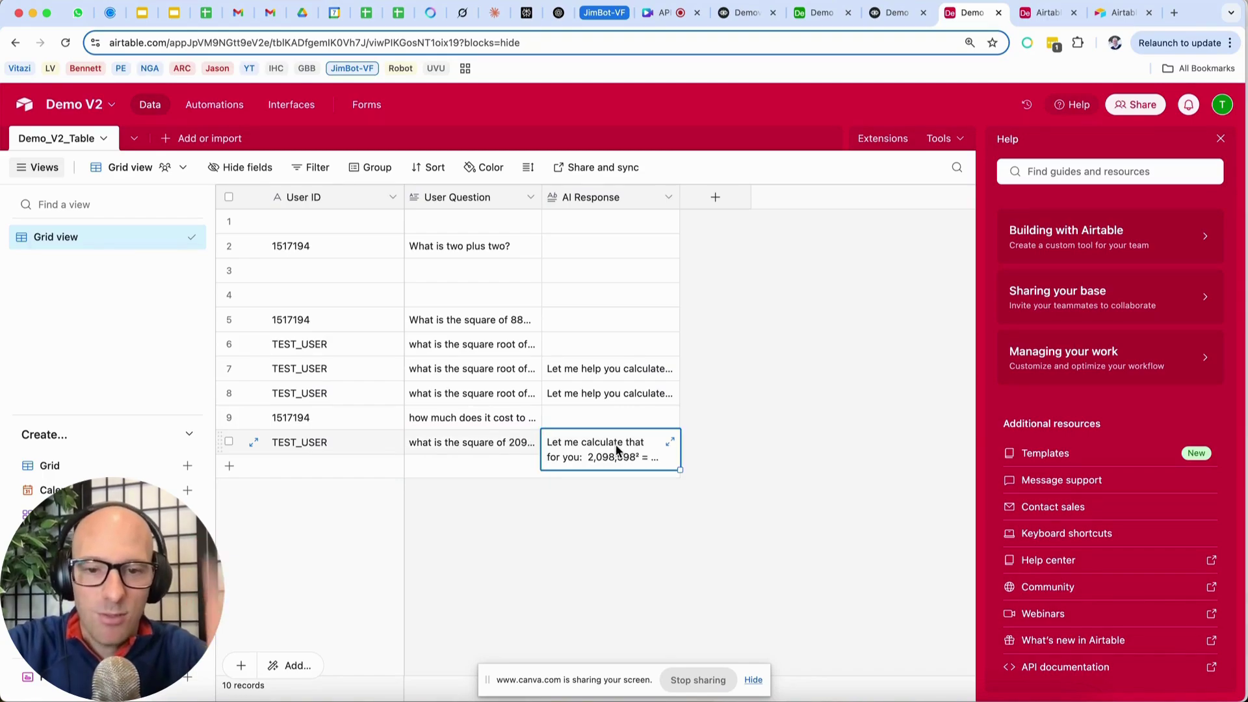
left_click(670, 443)
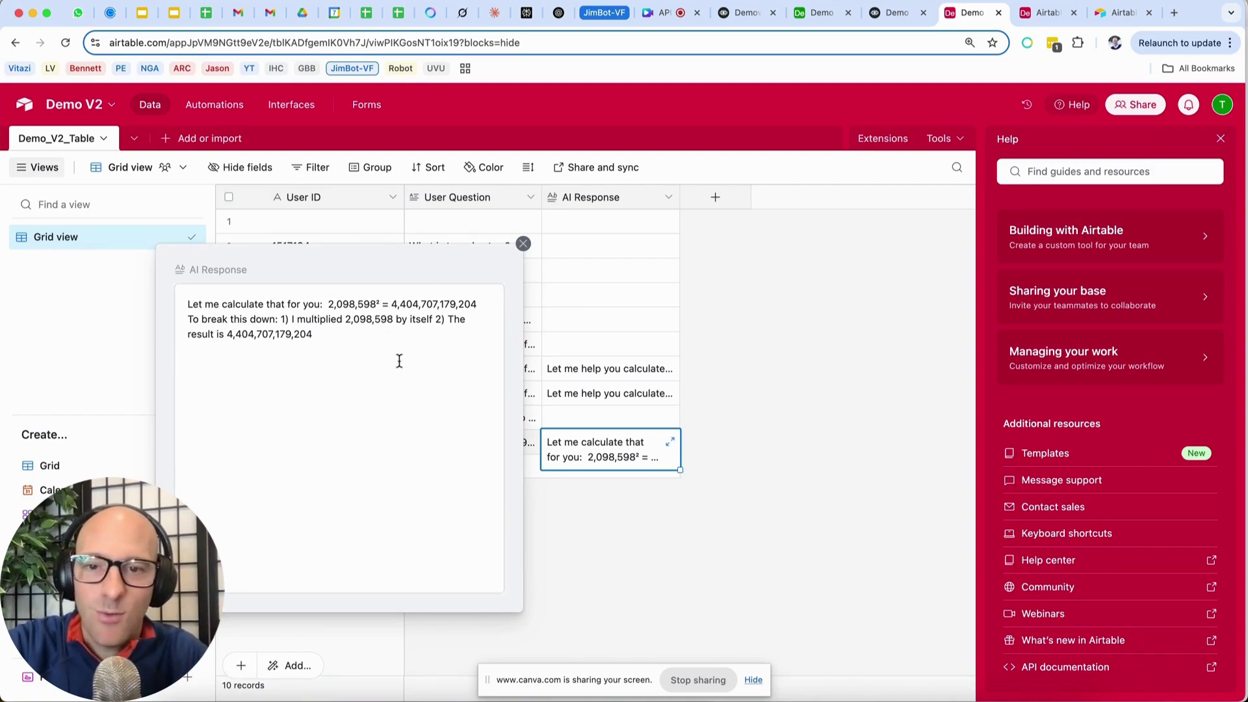
Switch back to the Voiceflow workflow, deselect the "Do you have another question?" message and review the complete flow.
key("ctrl+shift+Tab")
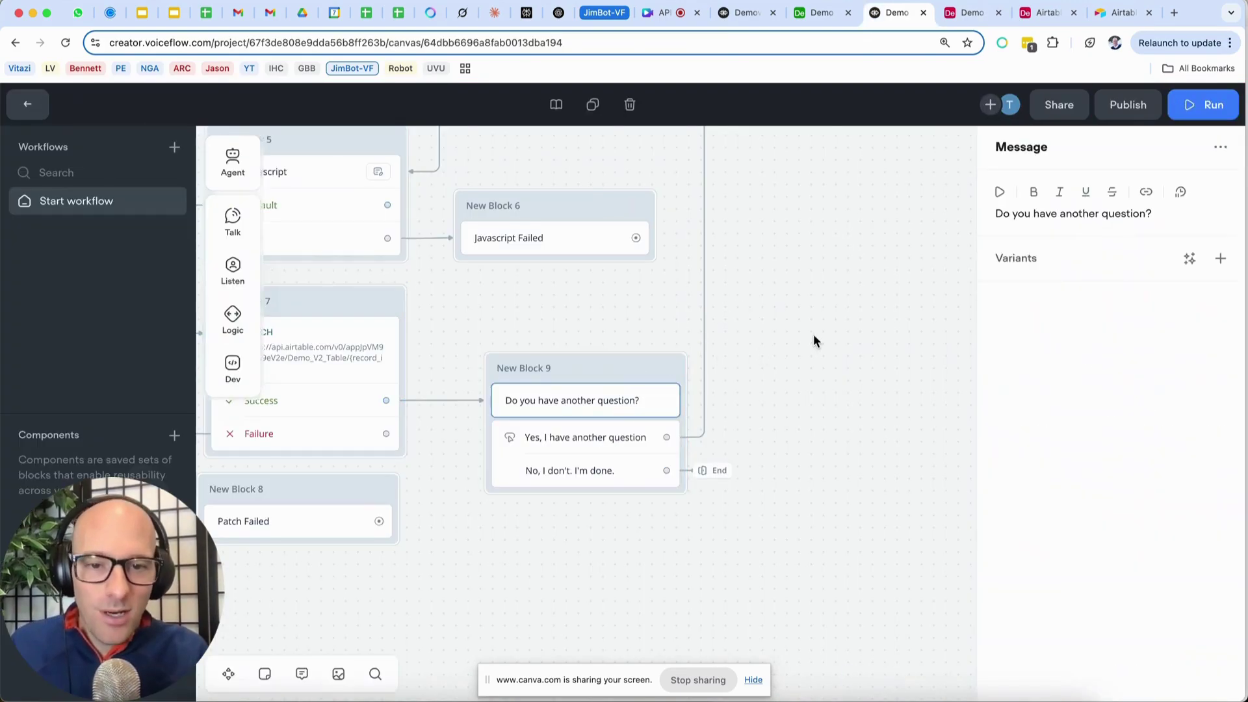
left_click(813, 334)
scroll(813, 334, "left", 4)
scroll(813, 334, "down", 1)
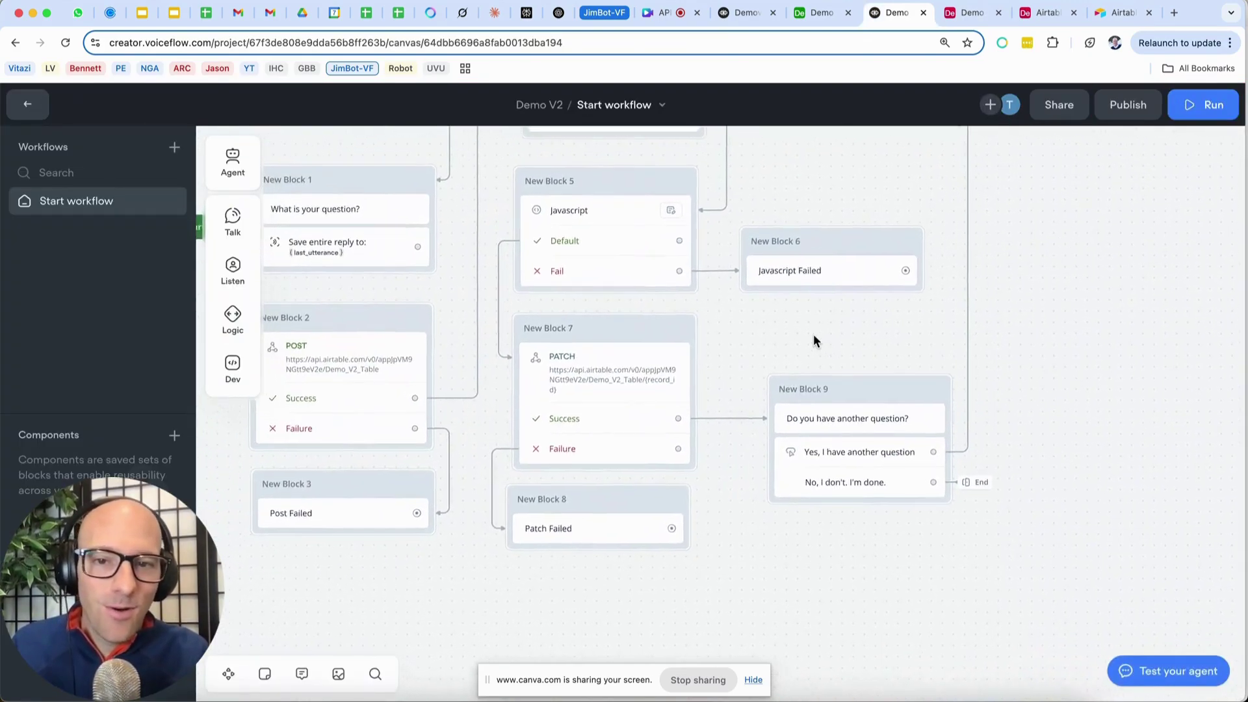
scroll(813, 334, "left", 5)
scroll(813, 334, "up", 3)
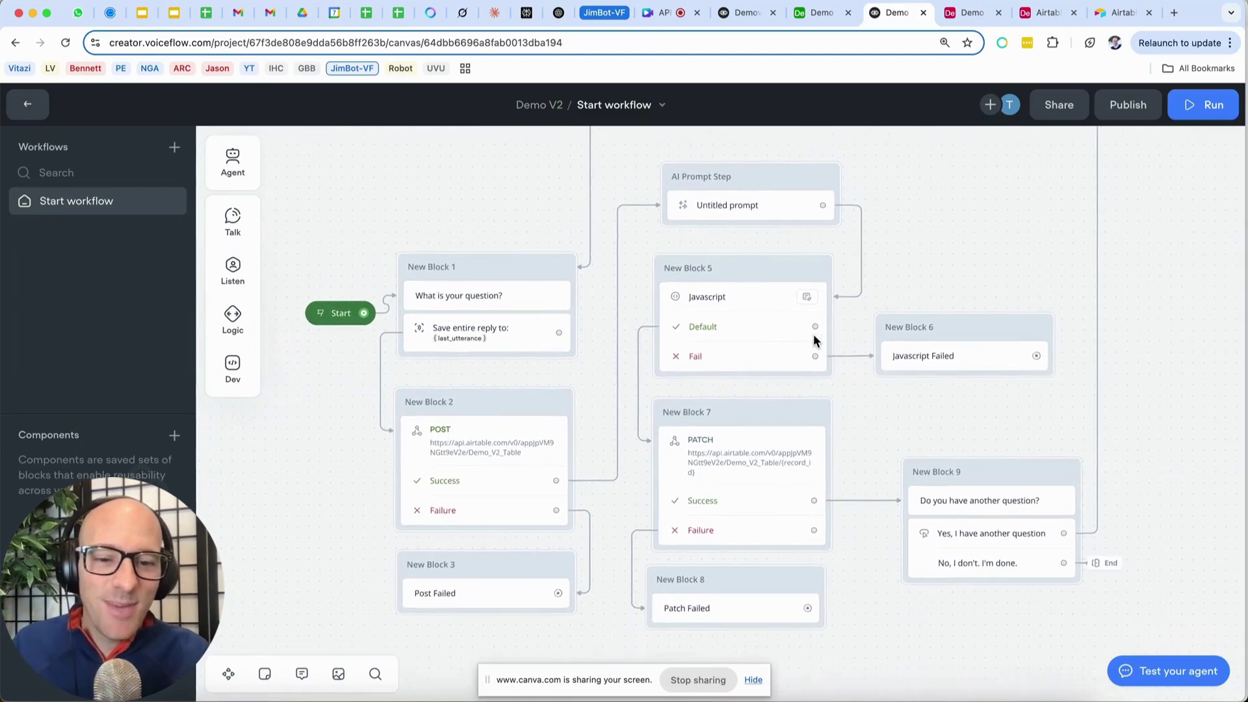
scroll(813, 334, "down", 3)
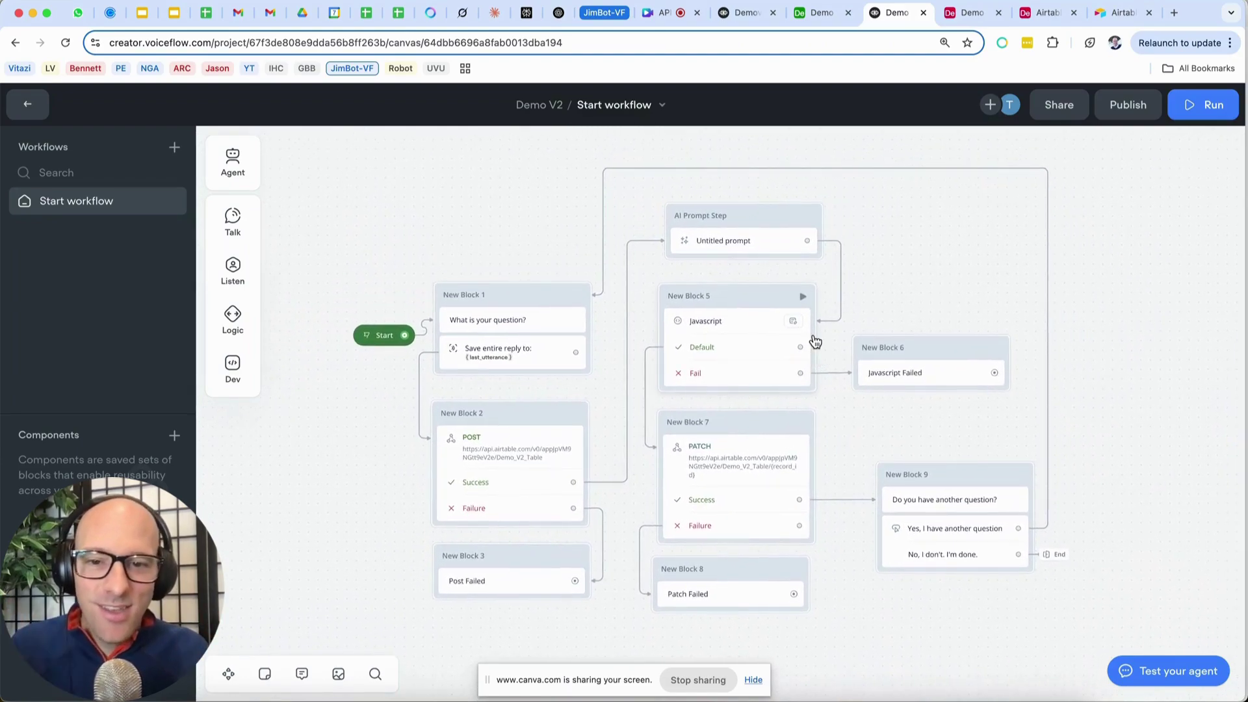